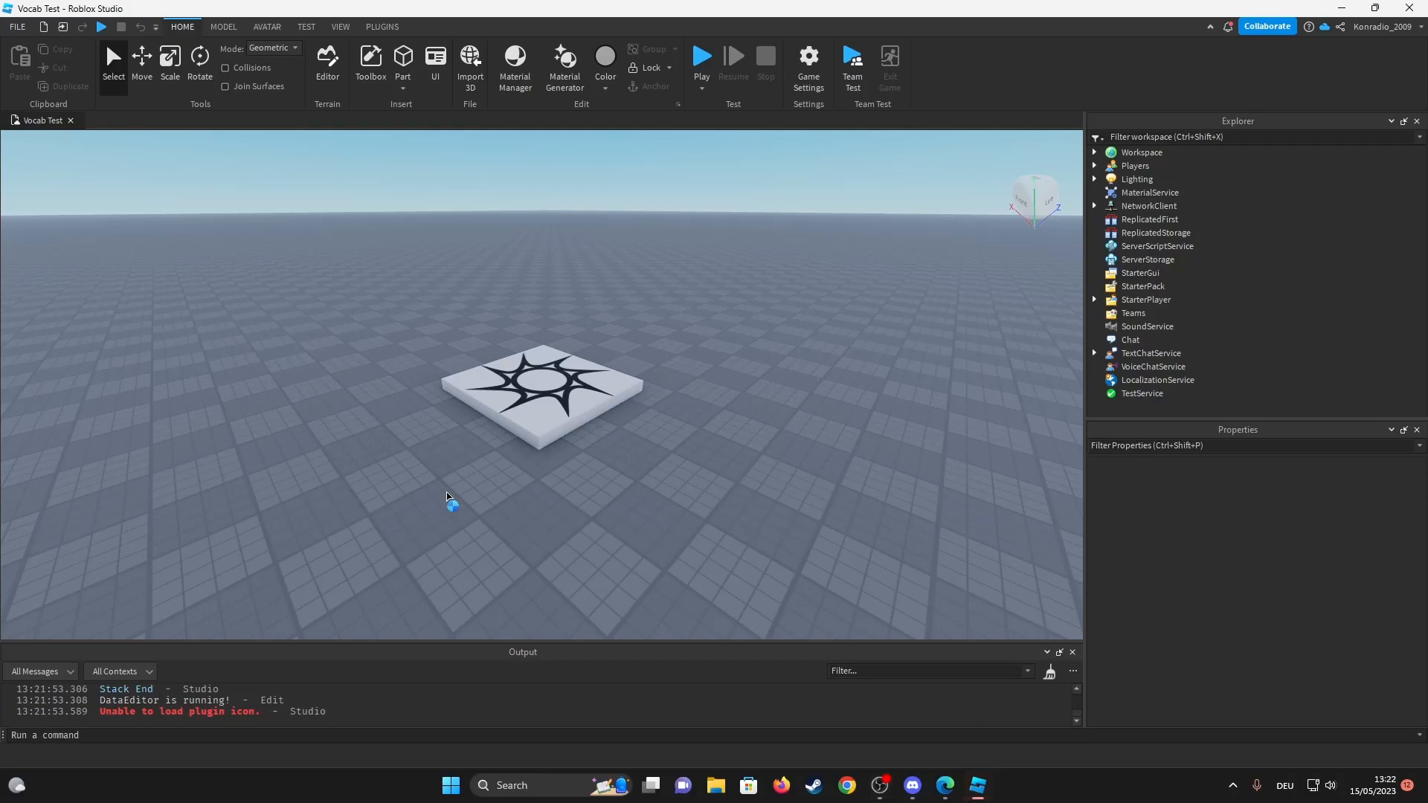
Delete the sun emblem decal from the spawn pad.
{"action": "mouse_move", "coordinate": [744, 565]}
{"action": "right_mouse_down"}
{"action": "mouse_move", "coordinate": [785, 460]}
{"action": "mouse_move", "coordinate": [596, 248]}
{"action": "mouse_move", "coordinate": [699, 381]}
{"action": "right_mouse_up"}
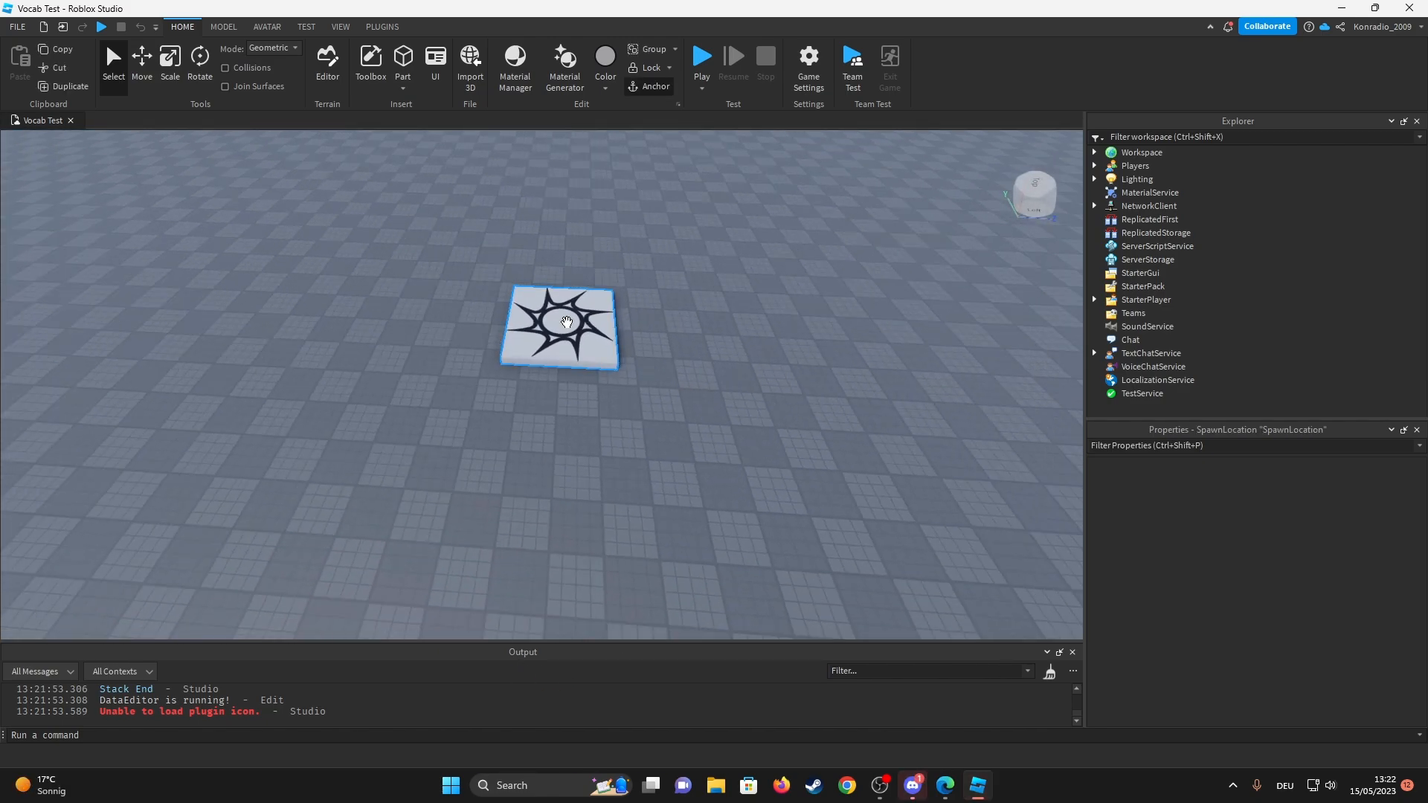
{"action": "left_click", "coordinate": [579, 308]}
{"action": "key", "text": "Delete"}
Set the SpawnLocation's Transparency to 1 so the pad is invisible.
{"action": "left_click", "coordinate": [579, 309]}
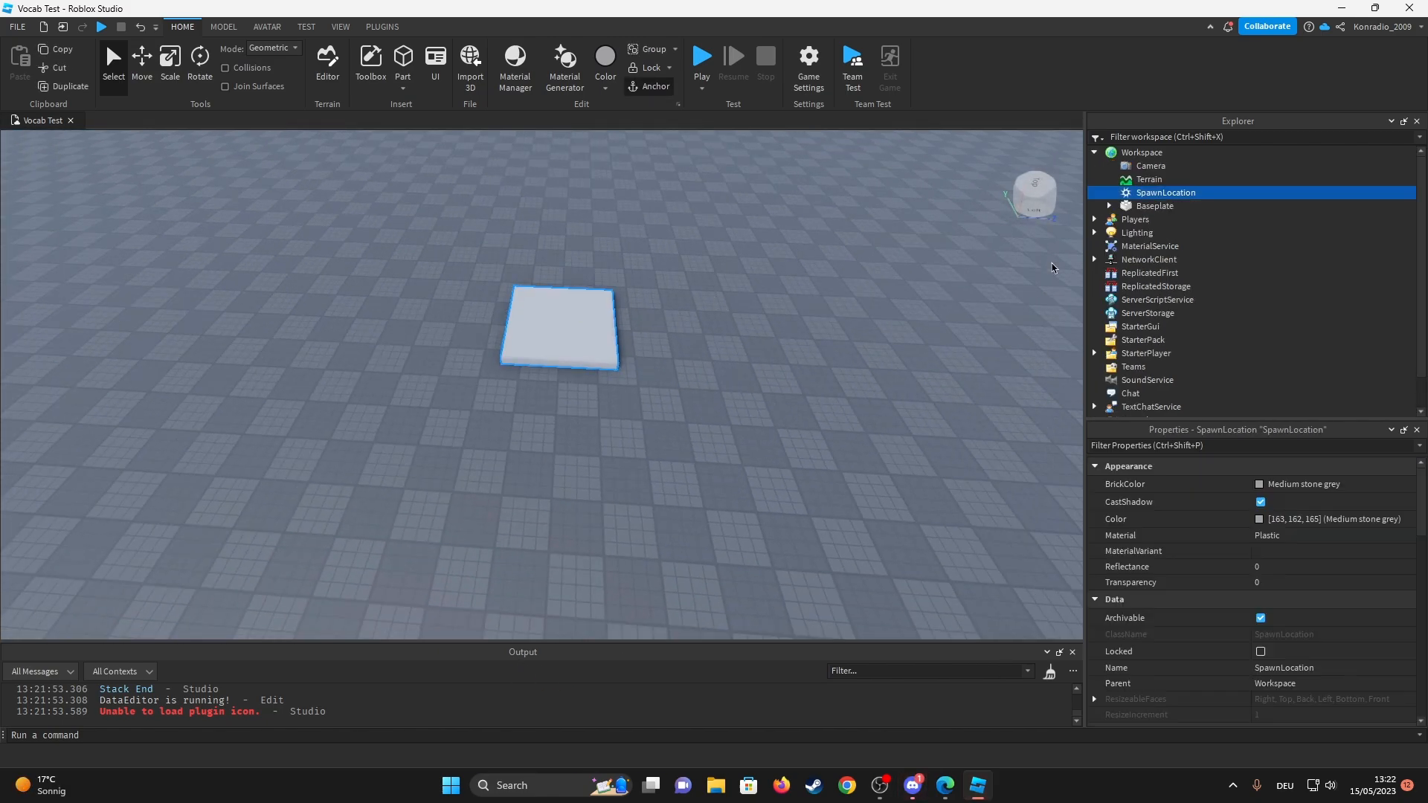
{"action": "scroll", "coordinate": [1238, 524], "scroll_direction": "down", "scroll_amount": 5}
{"action": "left_click", "coordinate": [1282, 531]}
{"action": "type", "text": "1"}
{"action": "scroll", "coordinate": [1338, 558], "scroll_direction": "down", "scroll_amount": 5}
{"action": "scroll", "coordinate": [1394, 580], "scroll_direction": "down", "scroll_amount": 3}
{"action": "scroll", "coordinate": [1398, 586], "scroll_direction": "down", "scroll_amount": 3}
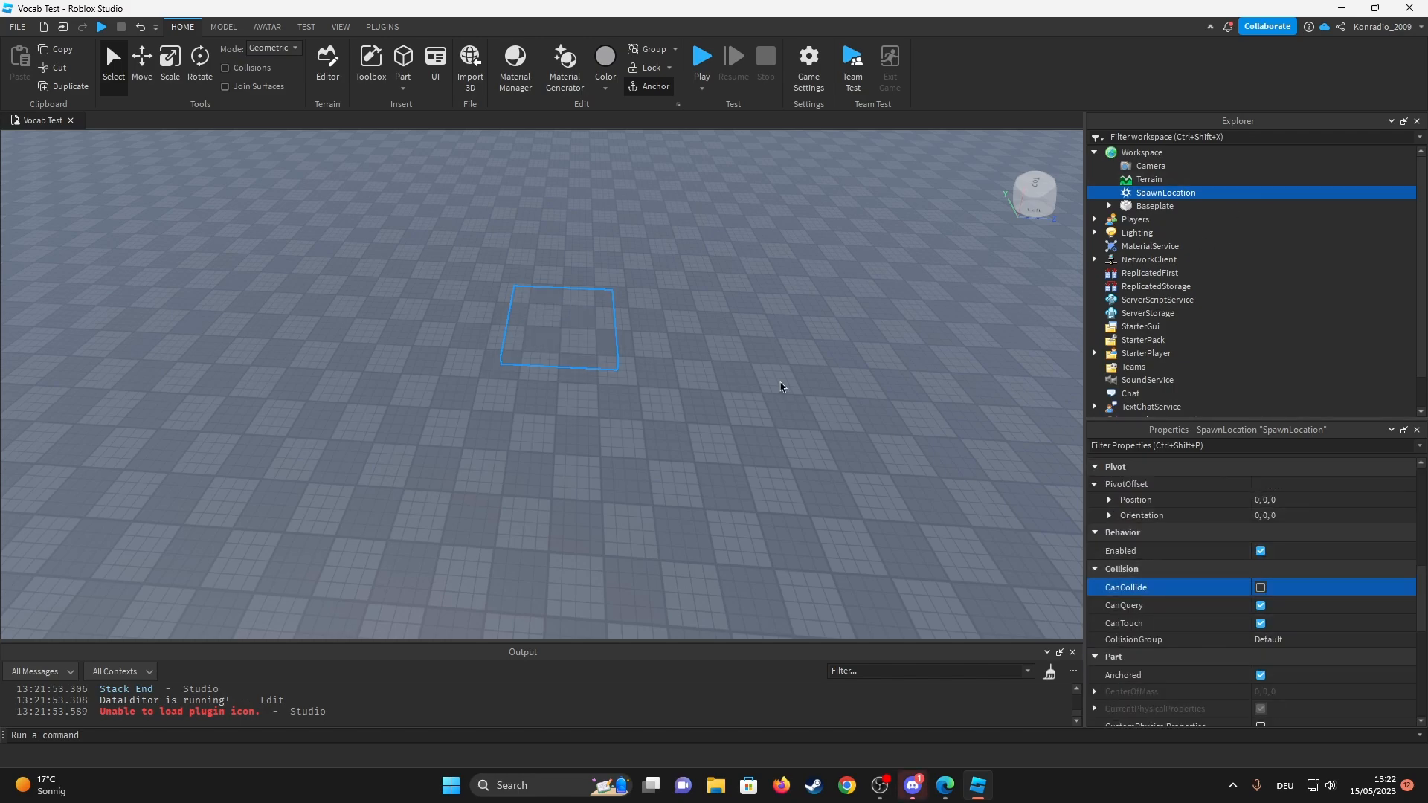
{"action": "left_click", "coordinate": [860, 386]}
{"action": "left_click_drag", "start_coordinate": [561, 294], "coordinate": [462, 325]}
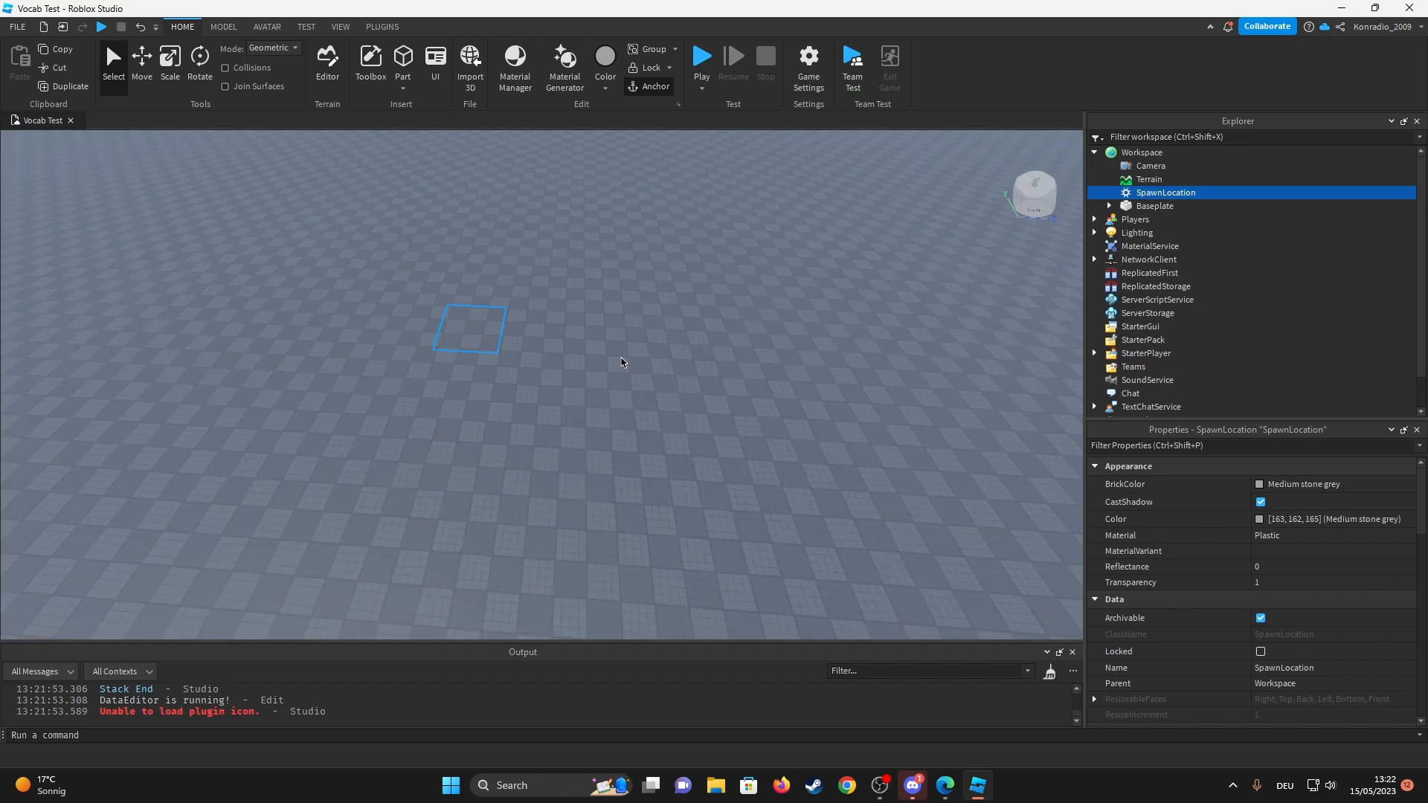
{"action": "left_click", "coordinate": [335, 329]}
{"action": "scroll", "coordinate": [631, 392], "scroll_direction": "up", "scroll_amount": 5}
Insert a block part and scale it into a large flat plate on the floor.
{"action": "middle_click_drag", "start_coordinate": [681, 331], "coordinate": [187, 422]}
{"action": "scroll", "coordinate": [359, 417], "scroll_direction": "down", "scroll_amount": 5}
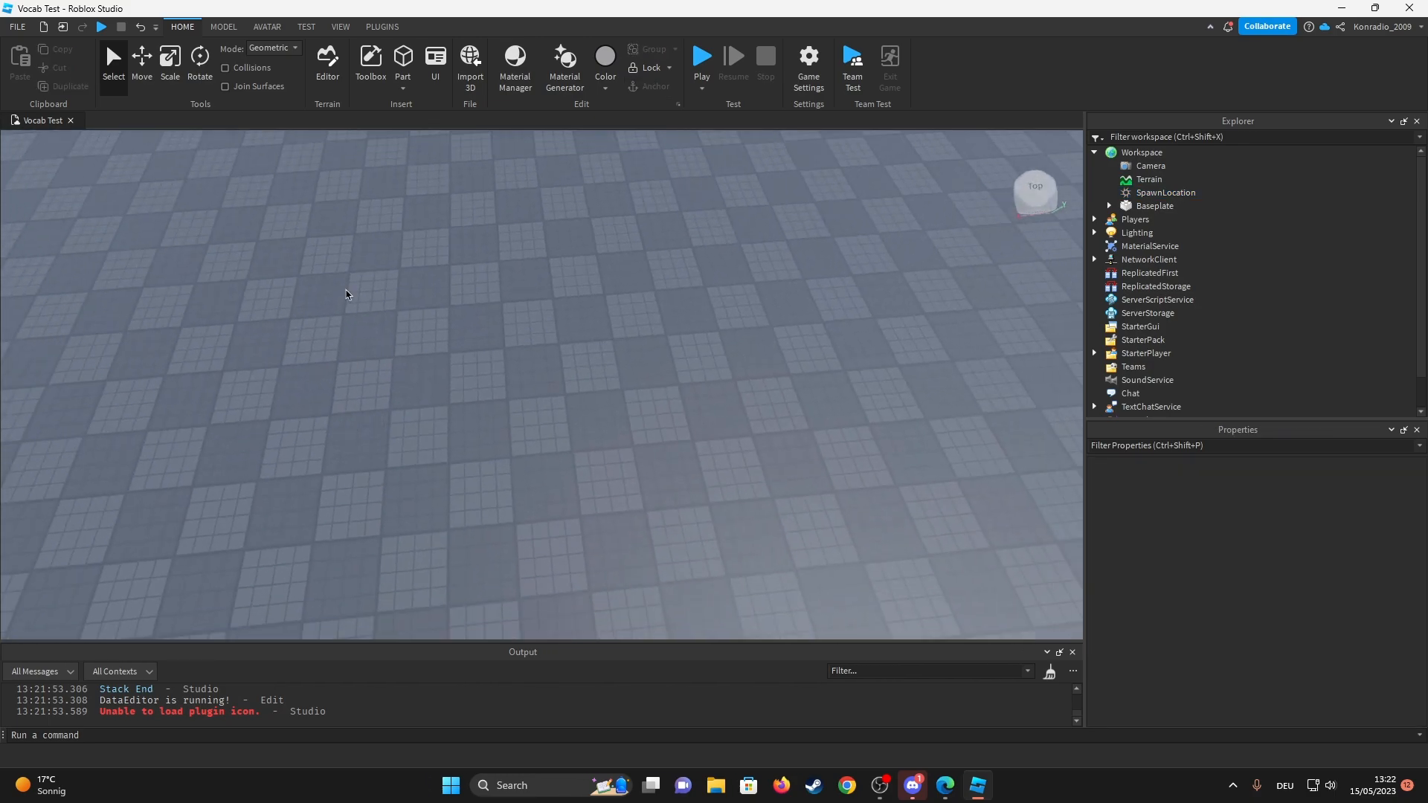
{"action": "left_click", "coordinate": [403, 61]}
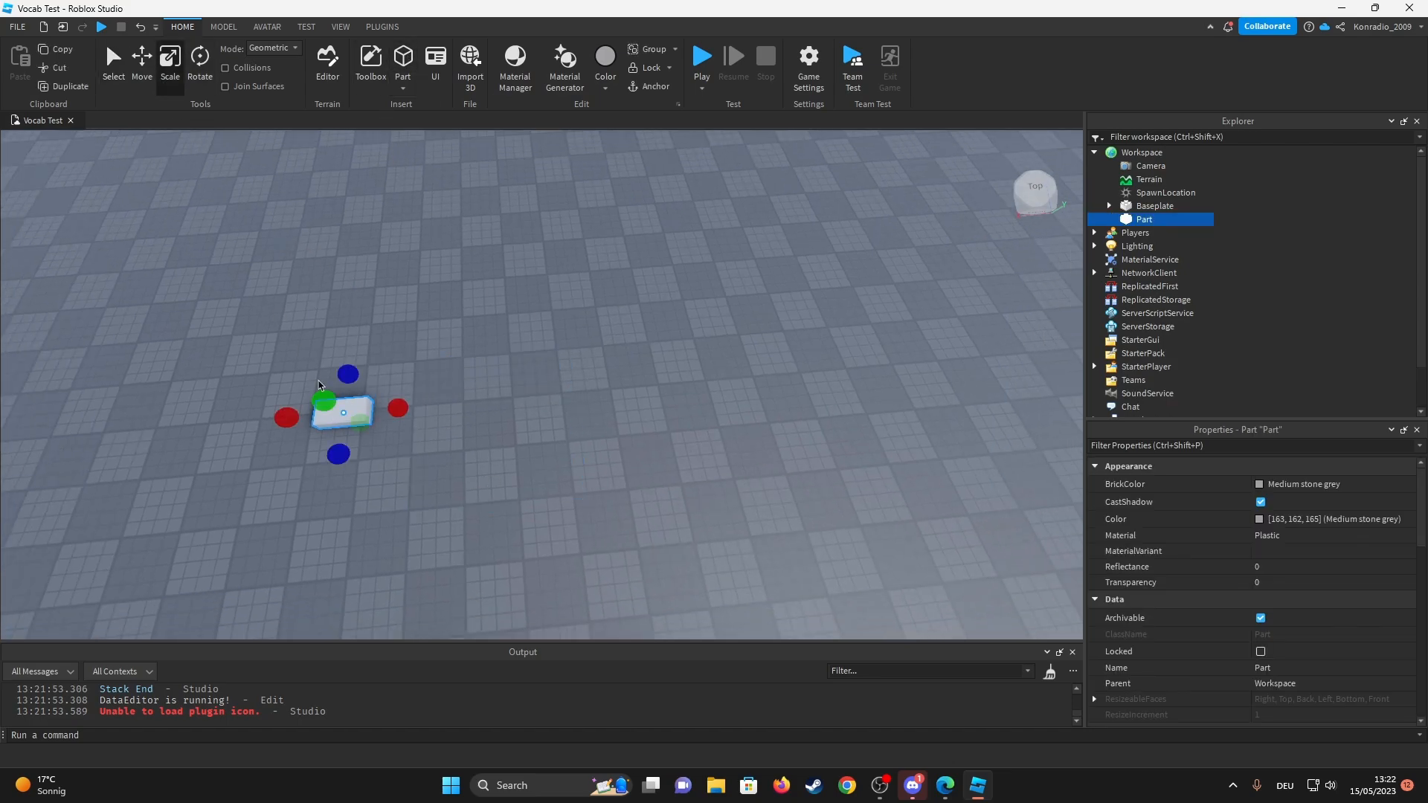
{"action": "right_click_drag", "start_coordinate": [692, 388], "coordinate": [536, 335]}
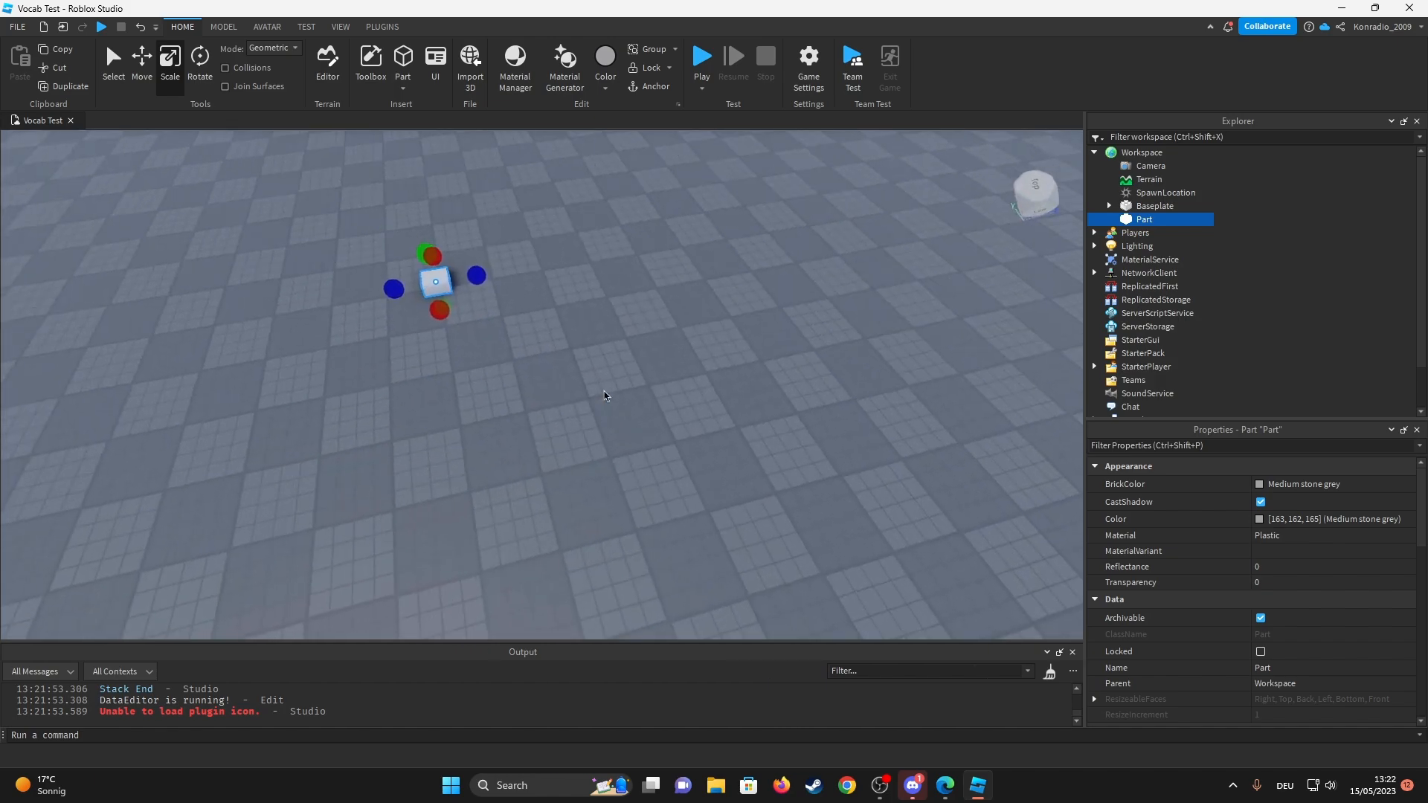
{"action": "mouse_move", "coordinate": [502, 296]}
{"action": "left_mouse_down"}
{"action": "mouse_move", "coordinate": [534, 314]}
{"action": "mouse_move", "coordinate": [876, 299]}
{"action": "left_mouse_up"}
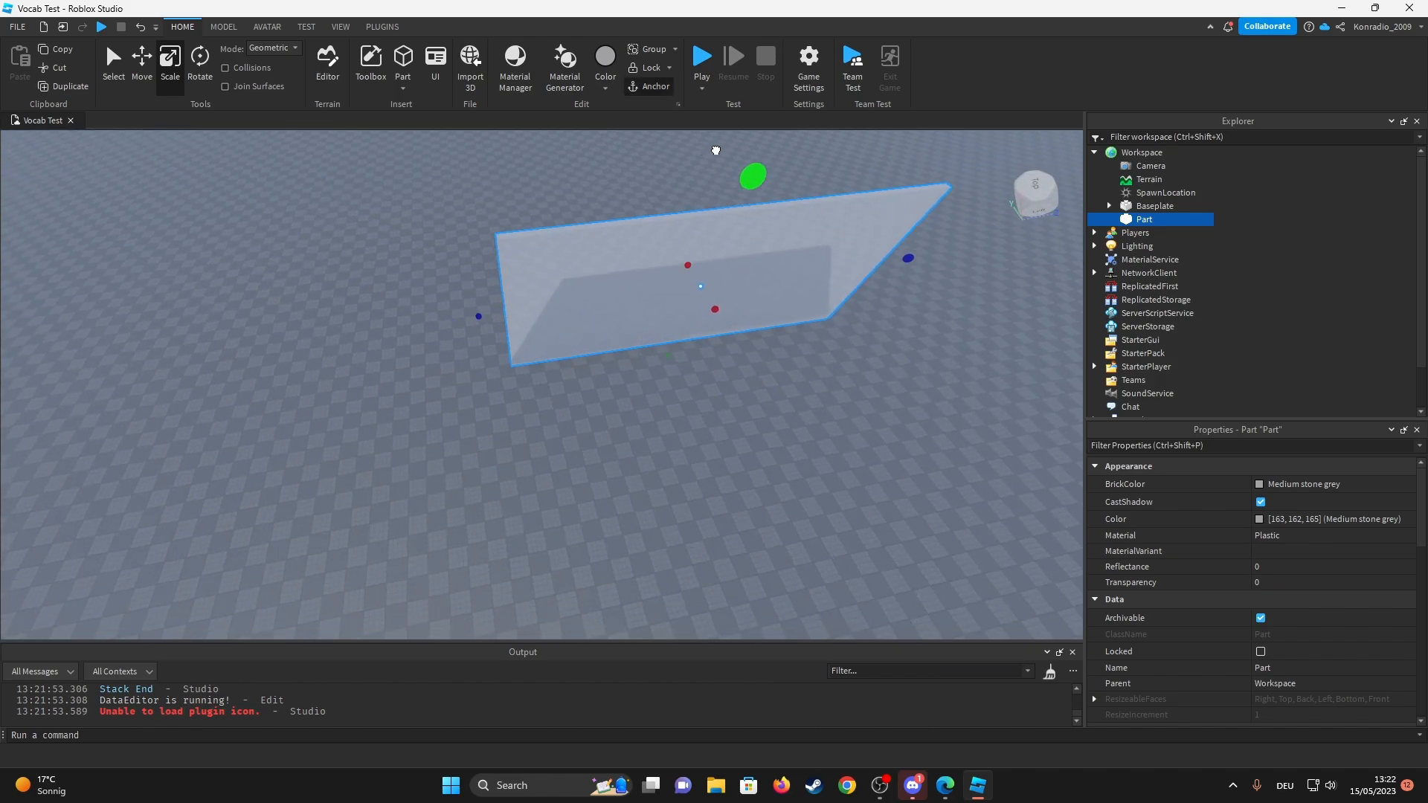
{"action": "left_click_drag", "start_coordinate": [707, 312], "coordinate": [713, 256]}
{"action": "left_click", "coordinate": [679, 471]}
Duplicate the plate, tilt the copy upright and position it as the first wall.
{"action": "left_click", "coordinate": [586, 282]}
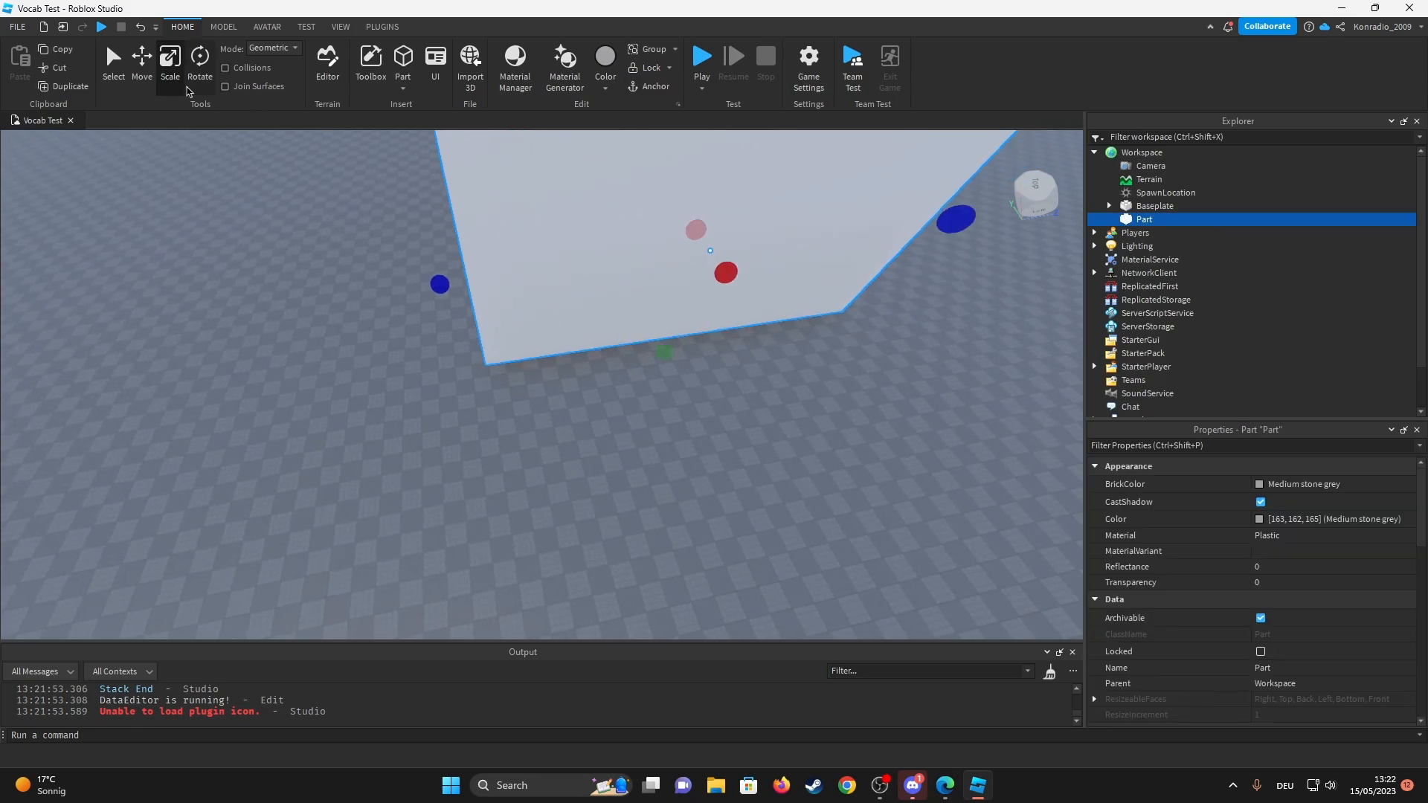
{"action": "key", "text": "ctrl+2"}
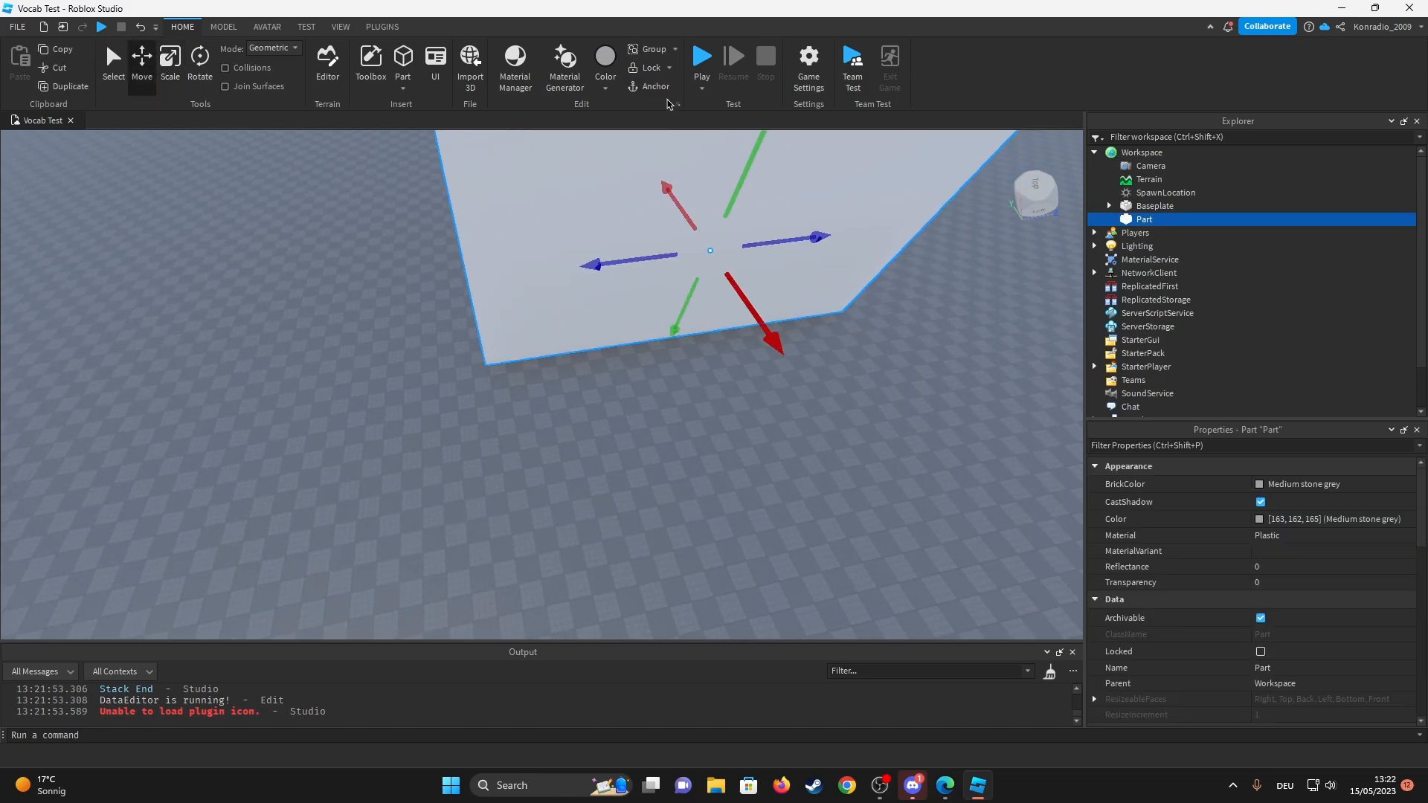
{"action": "key", "text": "ctrl+d"}
{"action": "key", "text": "ctrl+t"}
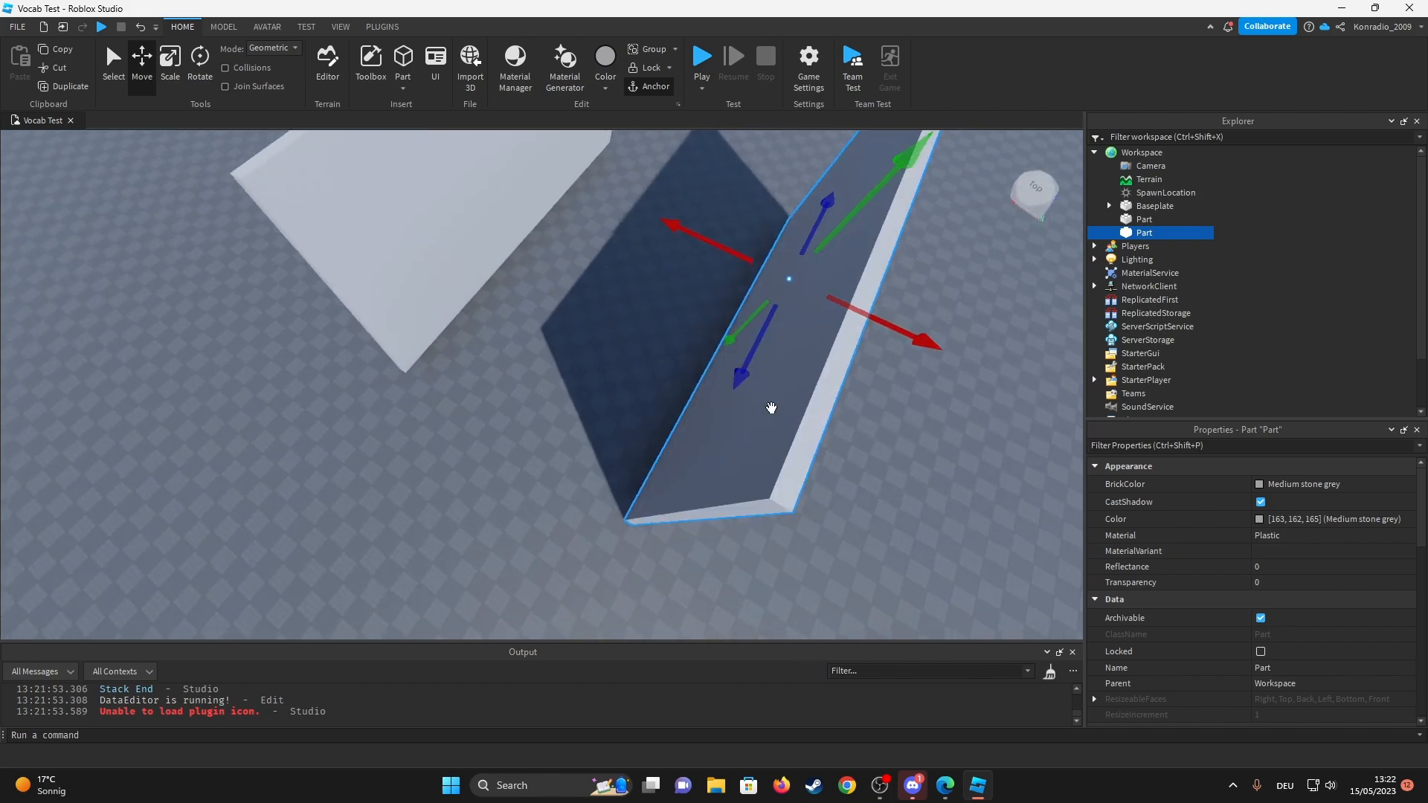
{"action": "left_click_drag", "start_coordinate": [891, 327], "coordinate": [458, 373]}
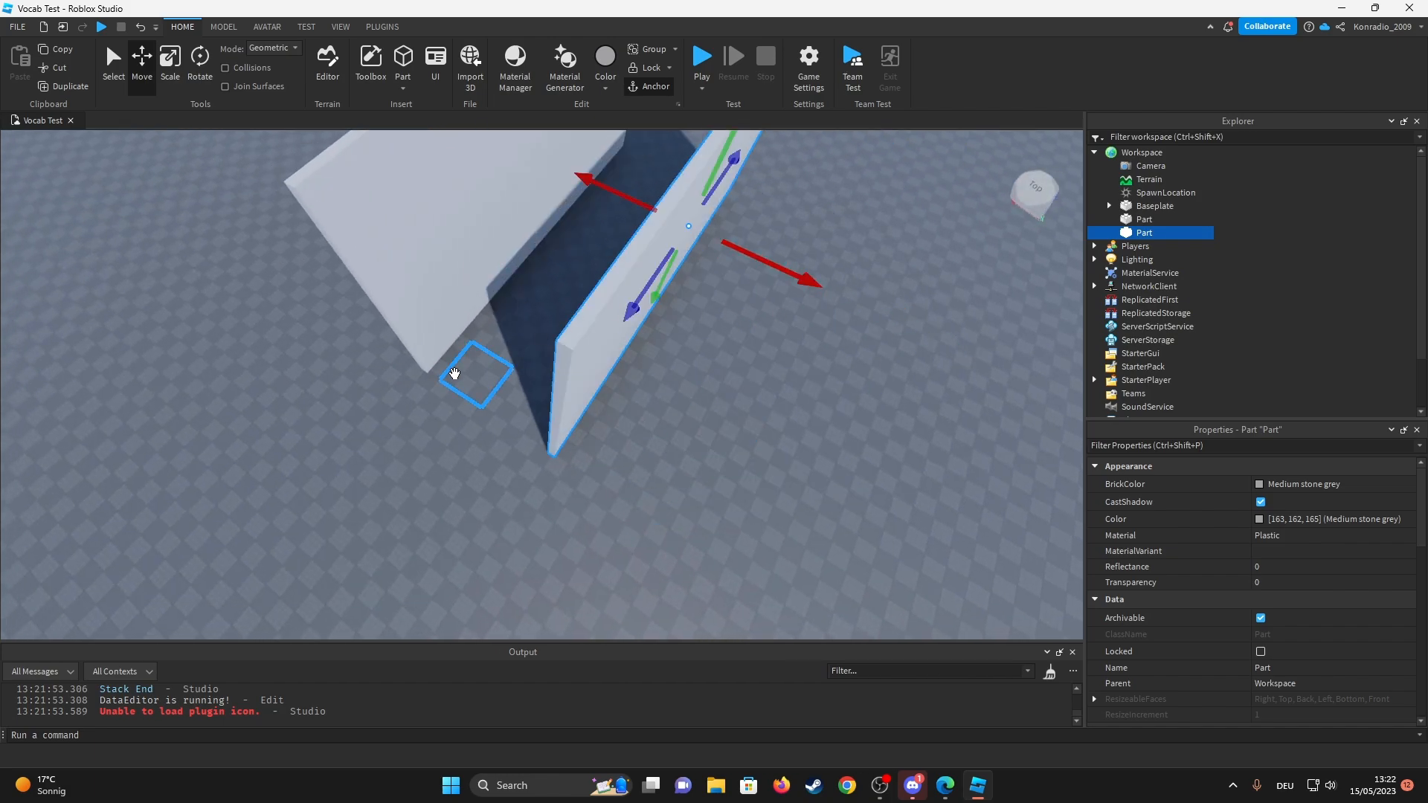
{"action": "left_click_drag", "start_coordinate": [774, 250], "coordinate": [434, 344]}
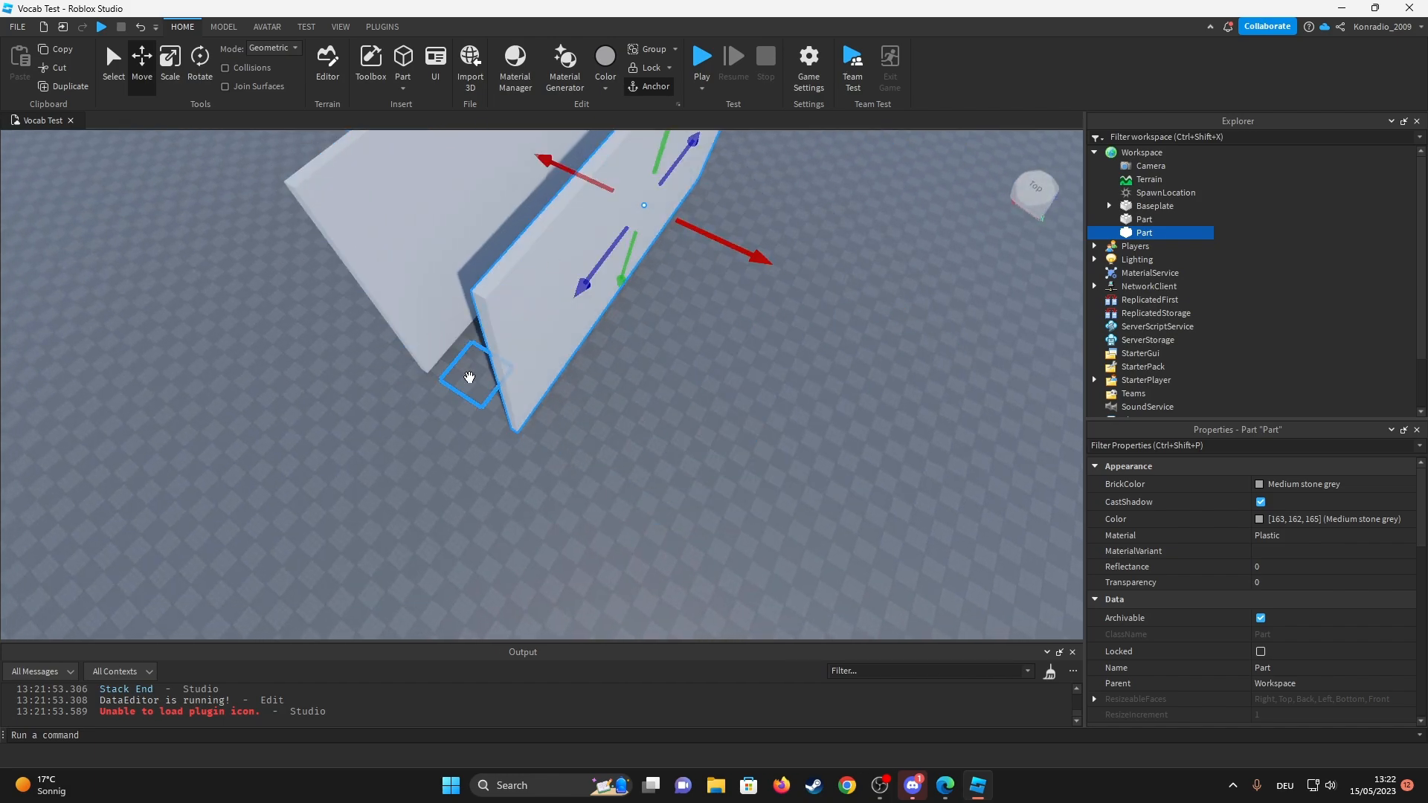
{"action": "mouse_move", "coordinate": [721, 330]}
{"action": "right_mouse_down"}
{"action": "mouse_move", "coordinate": [622, 424]}
{"action": "mouse_move", "coordinate": [669, 332]}
{"action": "right_mouse_up"}
{"action": "right_click_drag", "start_coordinate": [740, 278], "coordinate": [736, 281]}
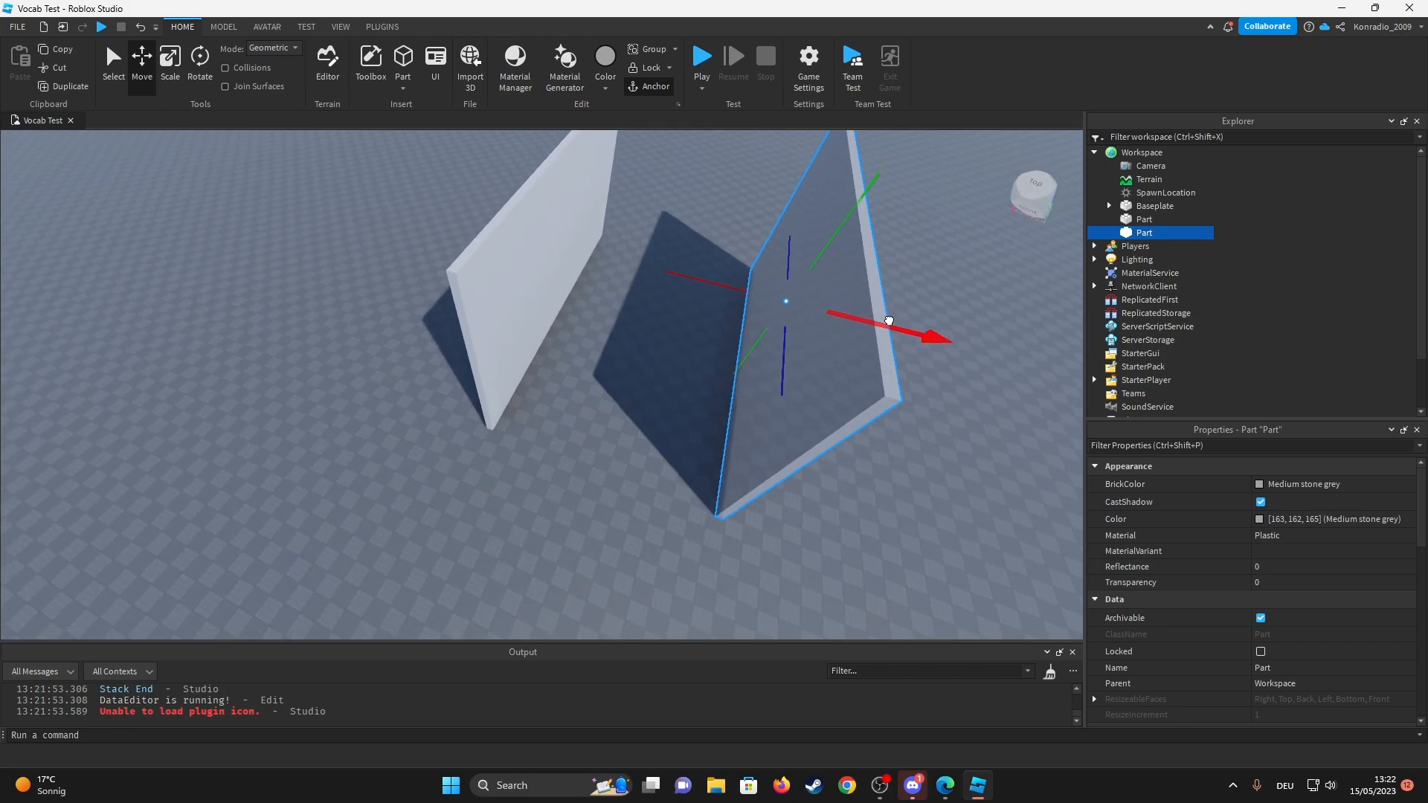
{"action": "left_click", "coordinate": [598, 455]}
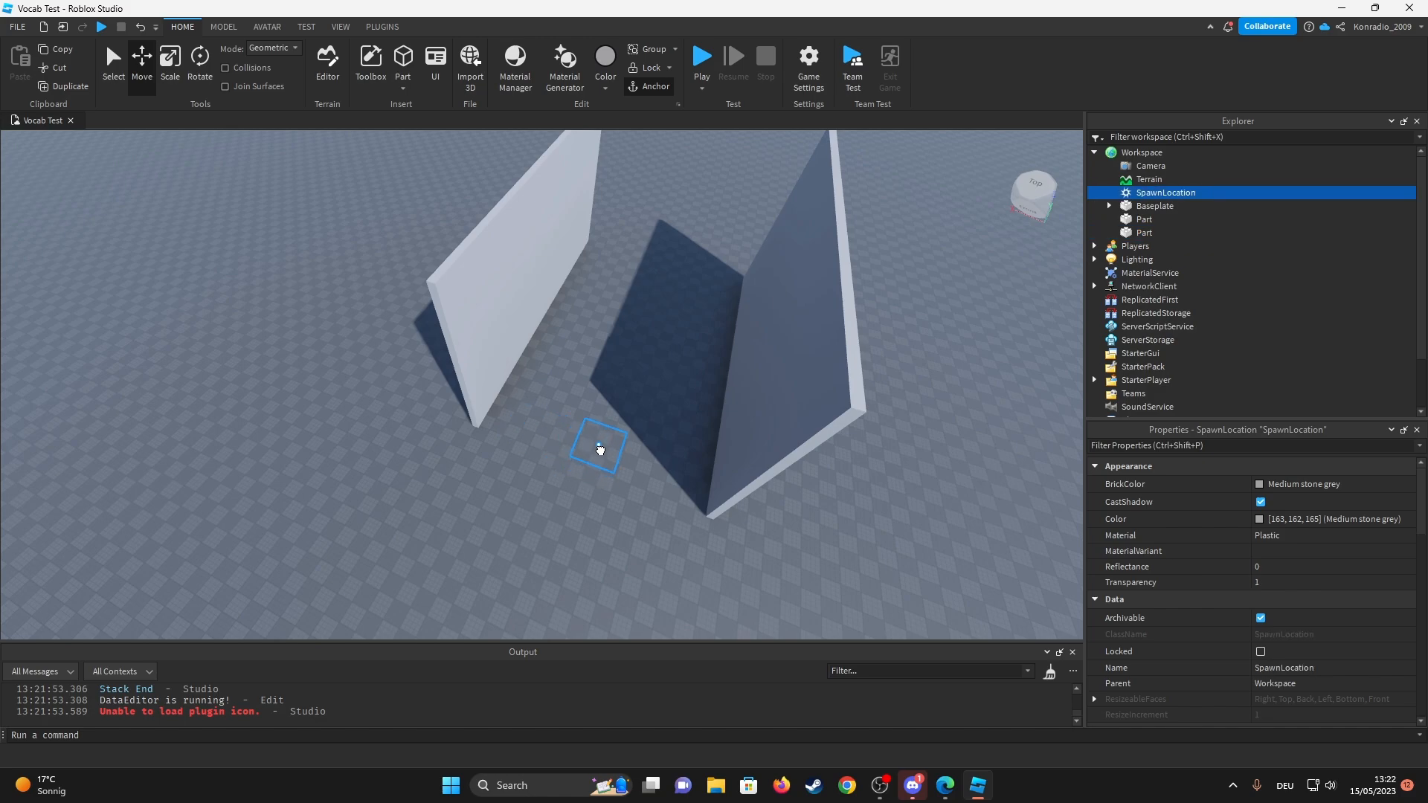
Duplicate the wall and rotate the copy about its vertical axis to enclose the floor.
{"action": "left_click", "coordinate": [490, 349]}
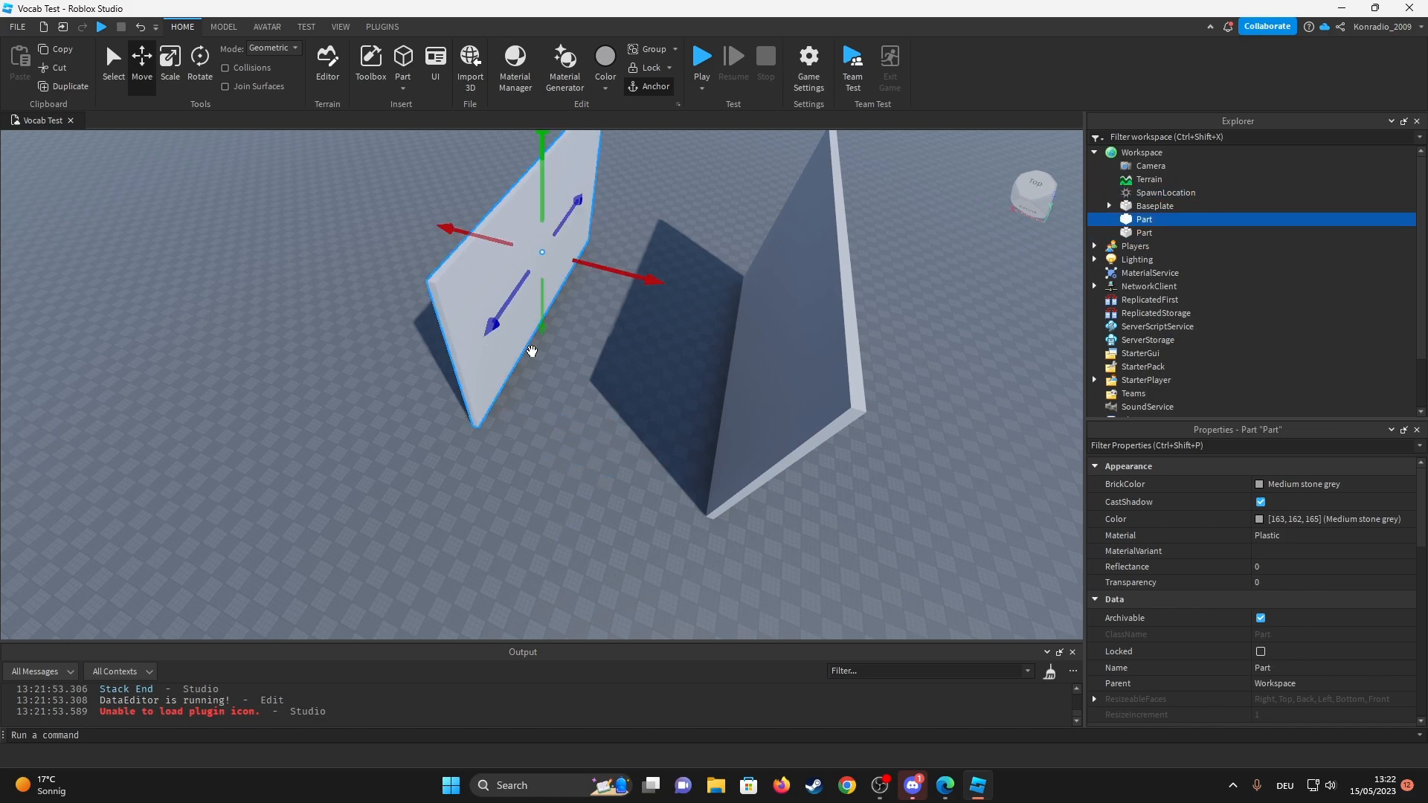
{"action": "key", "text": "ctrl+d"}
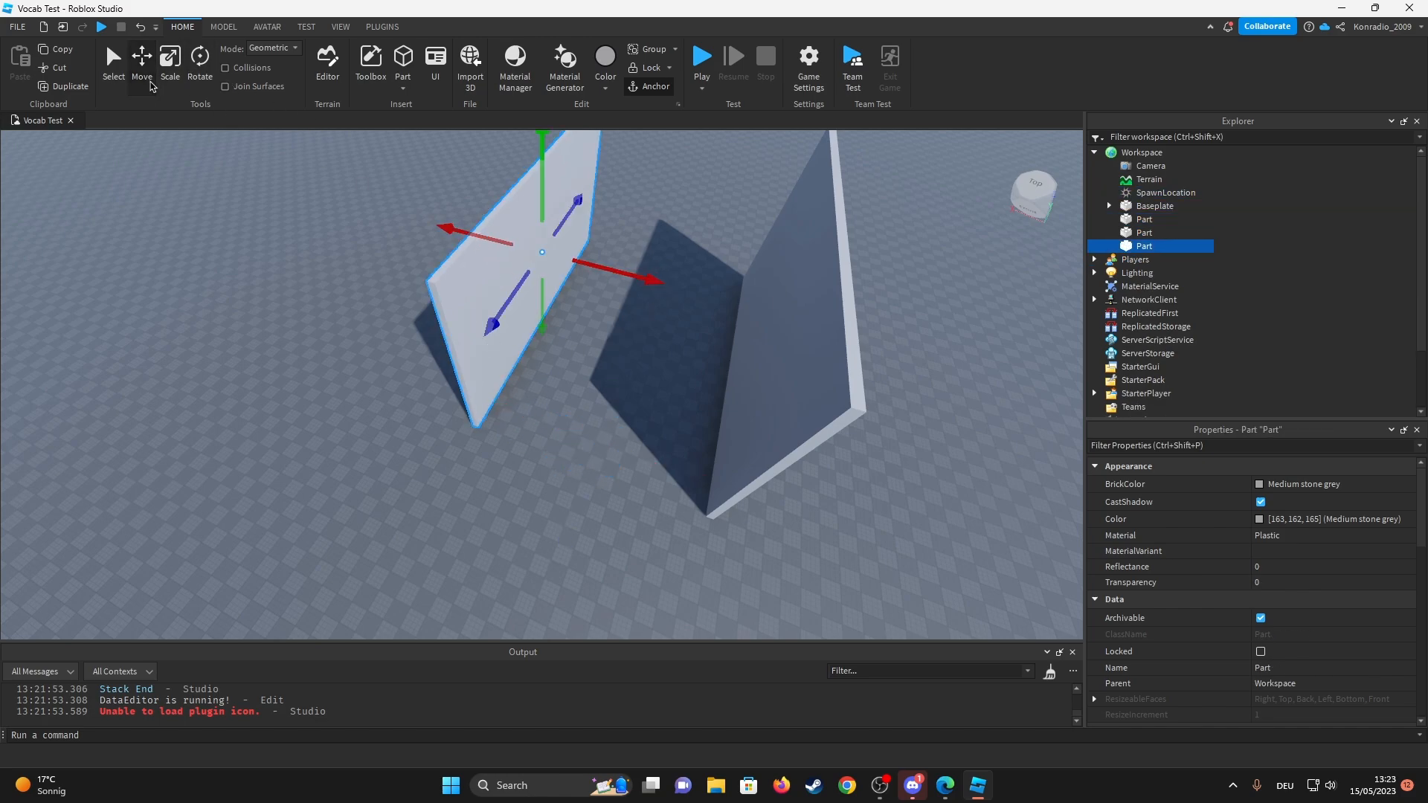
{"action": "key", "text": "ctrl+4"}
{"action": "mouse_move", "coordinate": [433, 274]}
{"action": "left_mouse_down"}
{"action": "mouse_move", "coordinate": [624, 312]}
{"action": "mouse_move", "coordinate": [696, 542]}
{"action": "mouse_move", "coordinate": [685, 591]}
{"action": "mouse_move", "coordinate": [678, 507]}
{"action": "left_mouse_up"}
{"action": "mouse_move", "coordinate": [678, 506]}
{"action": "right_mouse_down"}
{"action": "mouse_move", "coordinate": [659, 510]}
{"action": "mouse_move", "coordinate": [679, 414]}
{"action": "mouse_move", "coordinate": [161, 100]}
{"action": "right_mouse_up"}
{"action": "left_click", "coordinate": [155, 88]}
{"action": "right_click_drag", "start_coordinate": [374, 223], "coordinate": [576, 625]}
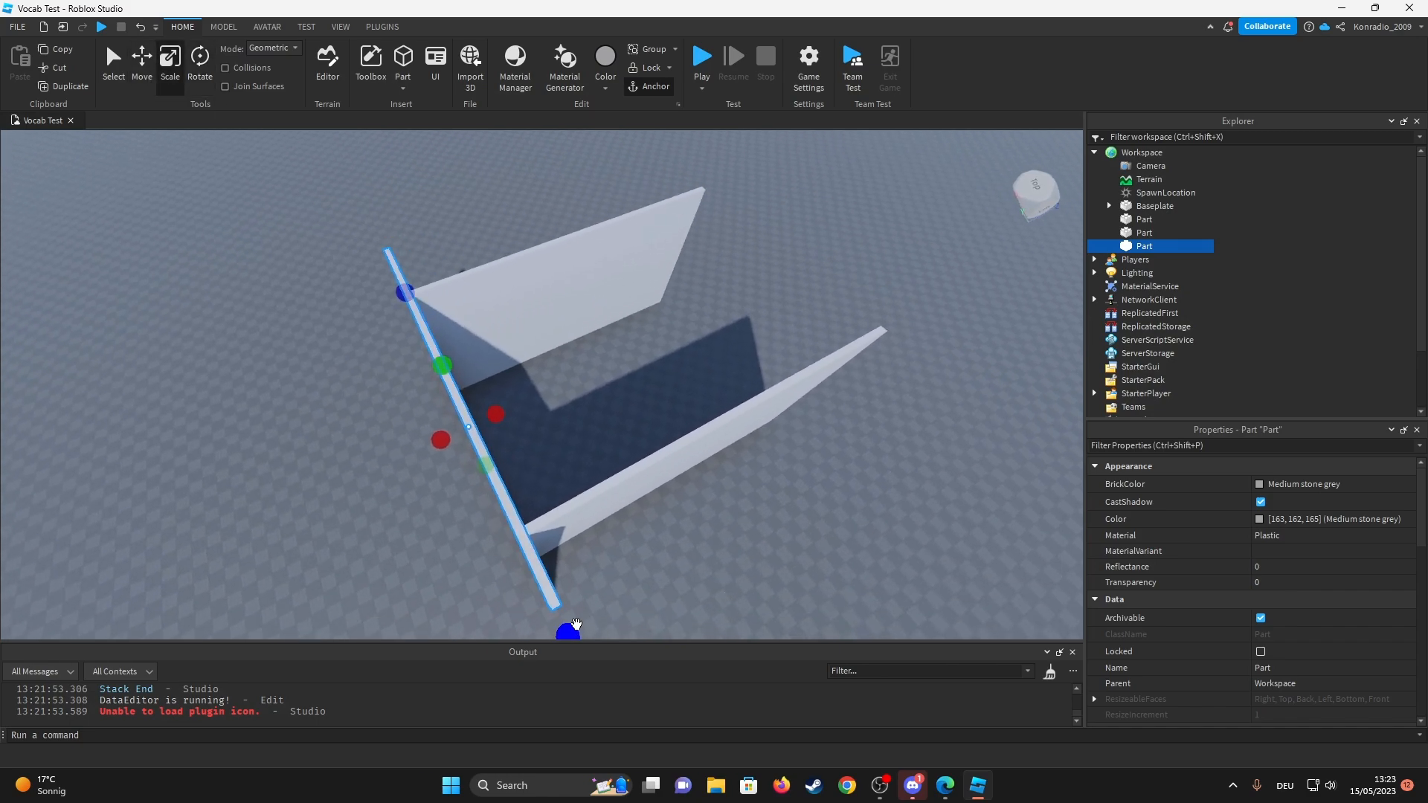
{"action": "scroll", "coordinate": [592, 335], "scroll_direction": "up", "scroll_amount": 5}
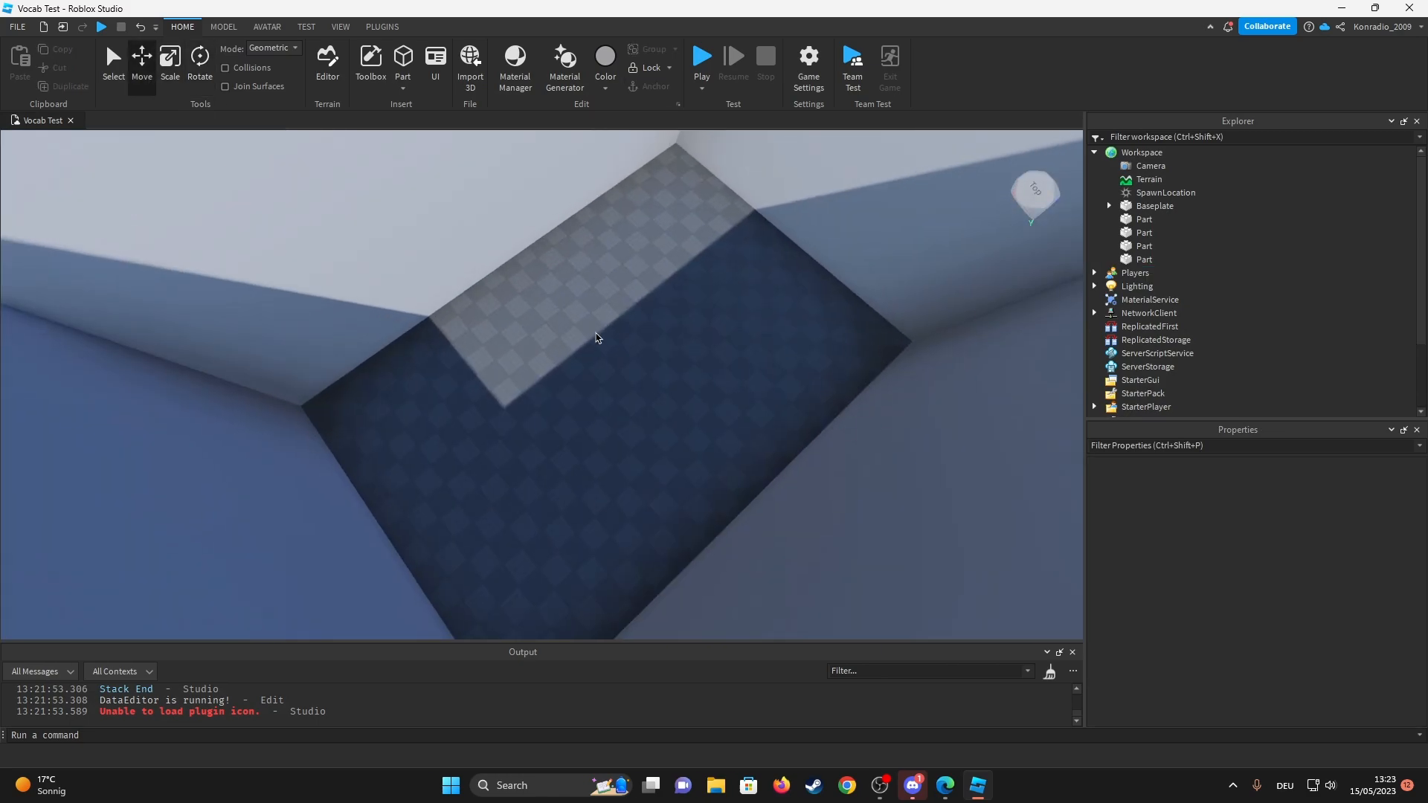
{"action": "scroll", "coordinate": [548, 510], "scroll_direction": "up", "scroll_amount": 3}
{"action": "scroll", "coordinate": [602, 488], "scroll_direction": "up", "scroll_amount": 3}
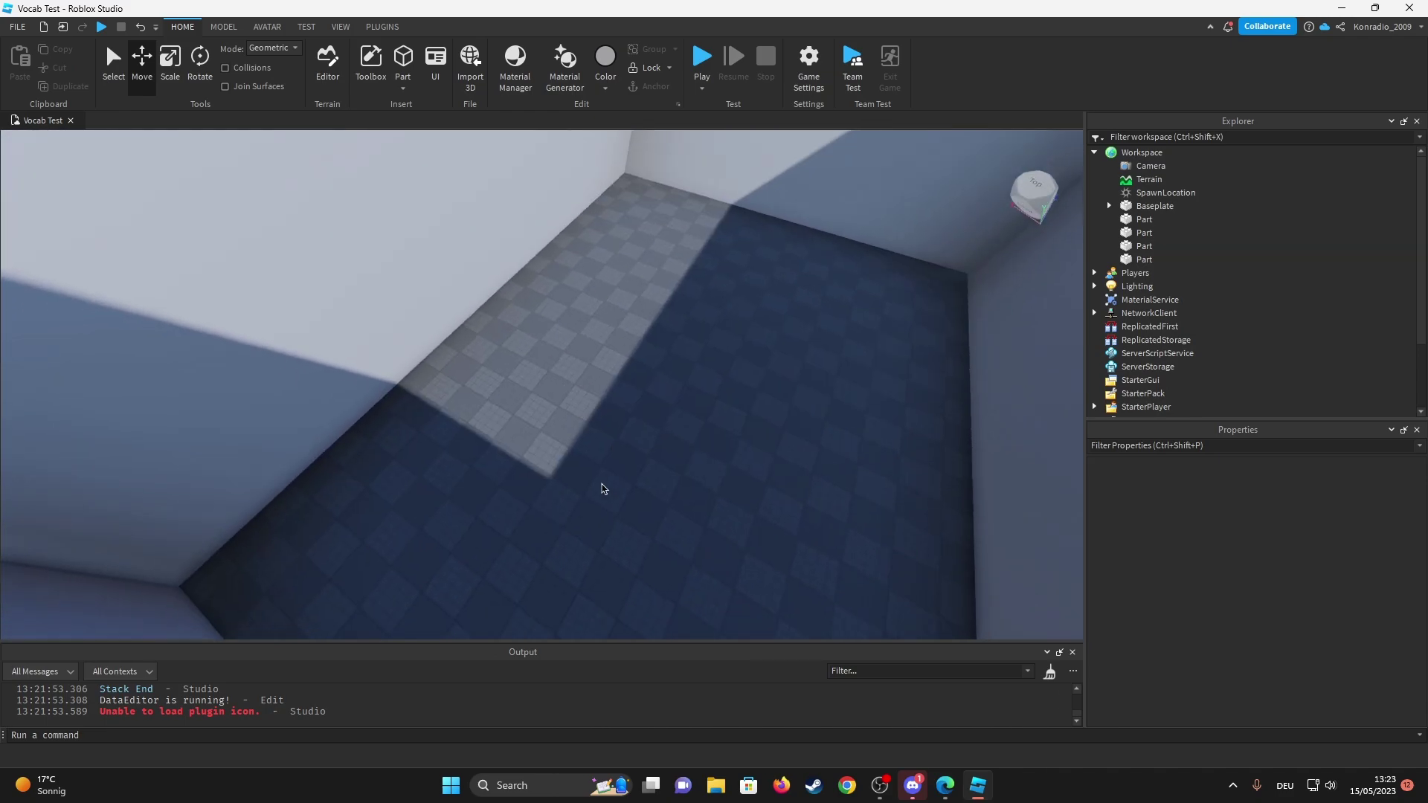
{"action": "mouse_move", "coordinate": [601, 488]}
{"action": "right_mouse_down"}
{"action": "mouse_move", "coordinate": [737, 345]}
{"action": "mouse_move", "coordinate": [624, 334]}
{"action": "right_mouse_up"}
{"action": "left_click", "coordinate": [368, 62]}
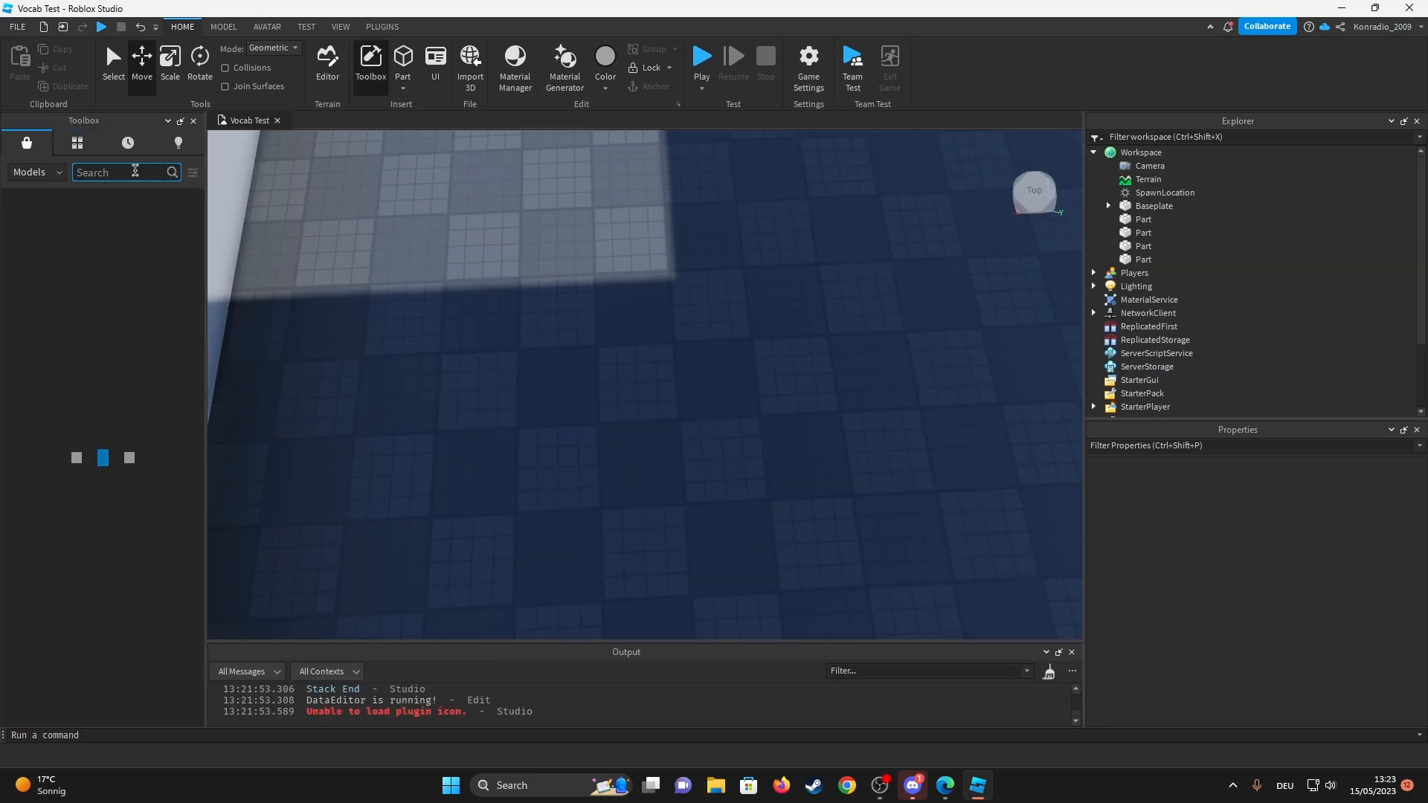
{"action": "type", "text": "desk"}
Insert a School Chair and Desk model, rotate it and move it into the room.
{"action": "key", "text": "Return"}
{"action": "left_click", "coordinate": [23, 480]}
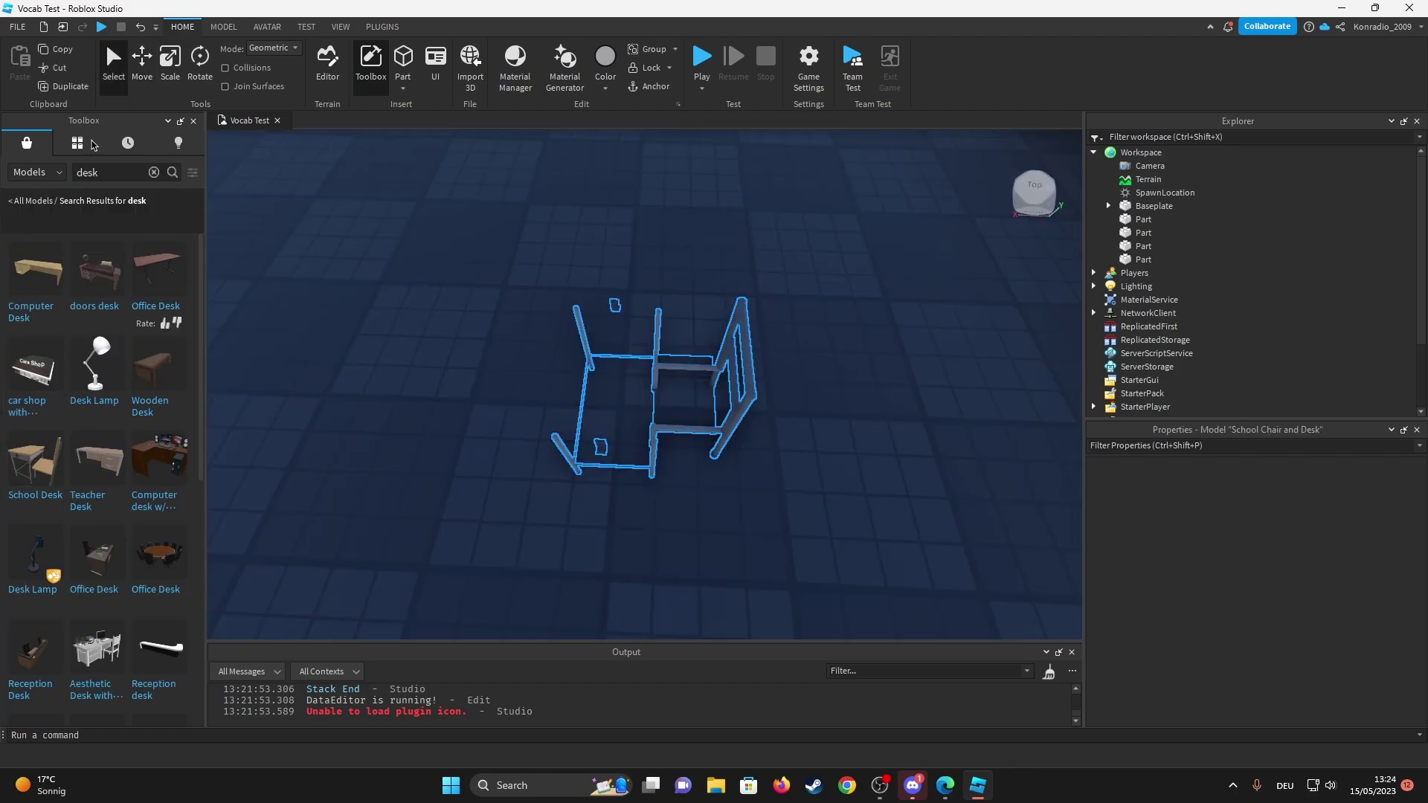
{"action": "left_click", "coordinate": [193, 121]}
{"action": "key", "text": "ctrl+r"}
{"action": "mouse_move", "coordinate": [525, 402]}
{"action": "left_mouse_down"}
{"action": "mouse_move", "coordinate": [285, 323]}
{"action": "mouse_move", "coordinate": [627, 353]}
{"action": "left_mouse_up"}
{"action": "key", "text": "ctrl+r"}
{"action": "key", "text": "ctrl+r"}
{"action": "left_click", "coordinate": [142, 61]}
Duplicate the desk into a spaced row of four across the room.
{"action": "key", "text": "ctrl+d"}
{"action": "key", "text": "f"}
{"action": "key", "text": "ctrl+d"}
{"action": "scroll", "coordinate": [623, 435], "scroll_direction": "down", "scroll_amount": 5}
{"action": "left_click_drag", "start_coordinate": [715, 257], "coordinate": [644, 331]}
{"action": "key", "text": "ctrl+d"}
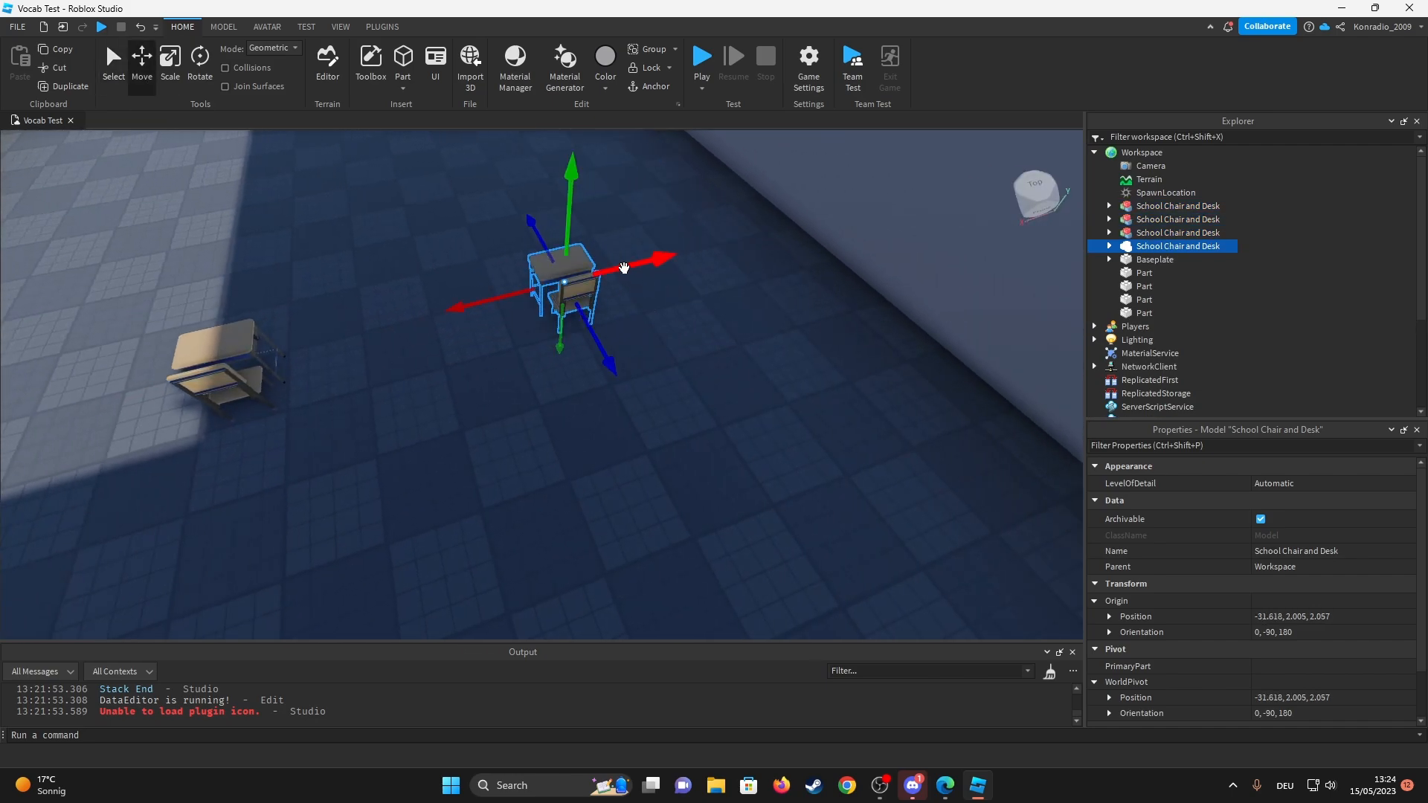
{"action": "left_click_drag", "start_coordinate": [622, 268], "coordinate": [828, 271]}
{"action": "scroll", "coordinate": [774, 373], "scroll_direction": "down", "scroll_amount": 5}
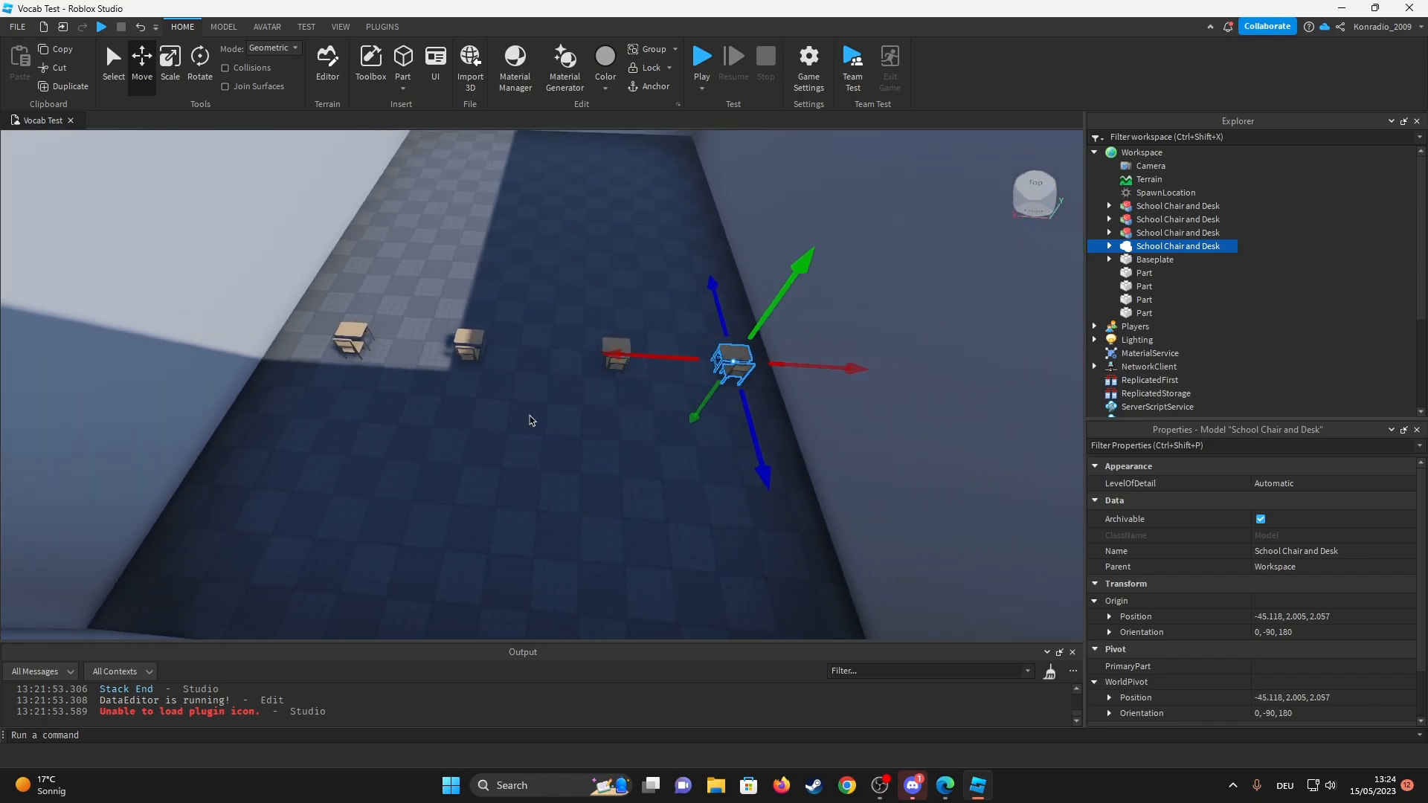
{"action": "left_click", "coordinate": [350, 340]}
{"action": "left_click_drag", "start_coordinate": [385, 337], "coordinate": [500, 350]}
{"action": "left_click", "coordinate": [402, 361]}
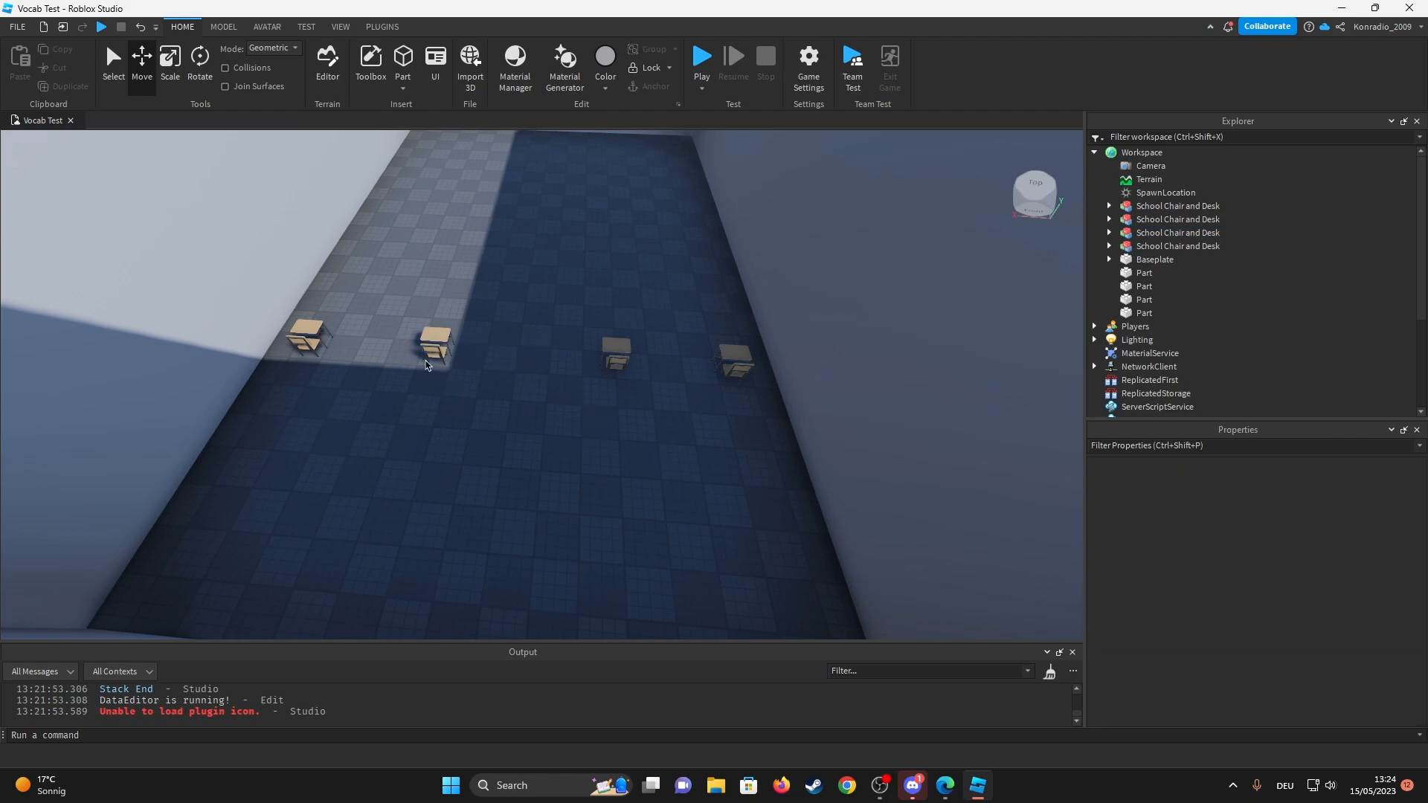
Select the row of four desks and duplicate it into further rows behind.
{"action": "left_click", "coordinate": [301, 324]}
{"action": "left_click", "coordinate": [437, 342], "text": "shift"}
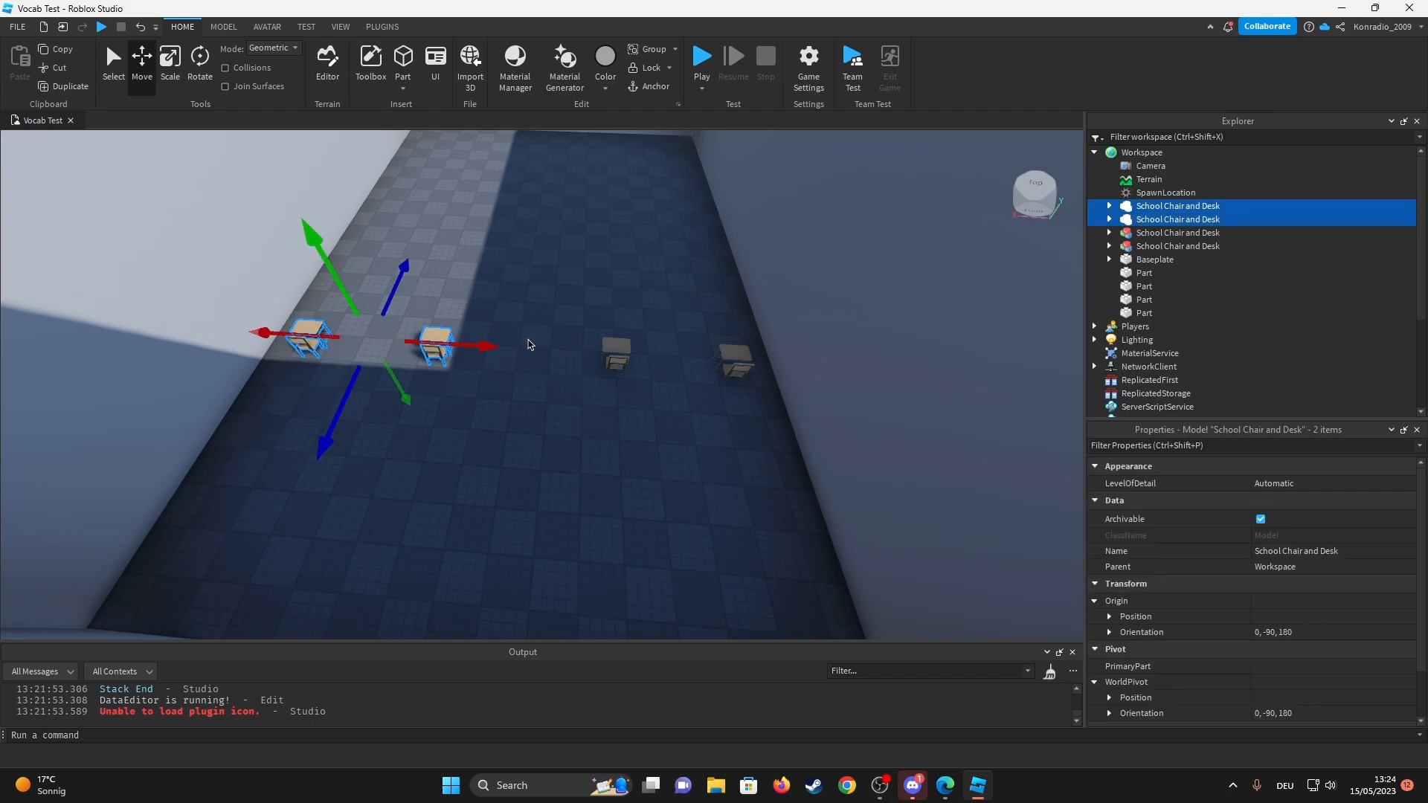
{"action": "left_click", "coordinate": [615, 354], "text": "shift"}
{"action": "left_click", "coordinate": [736, 359], "text": "shift"}
{"action": "key", "text": "ctrl+d"}
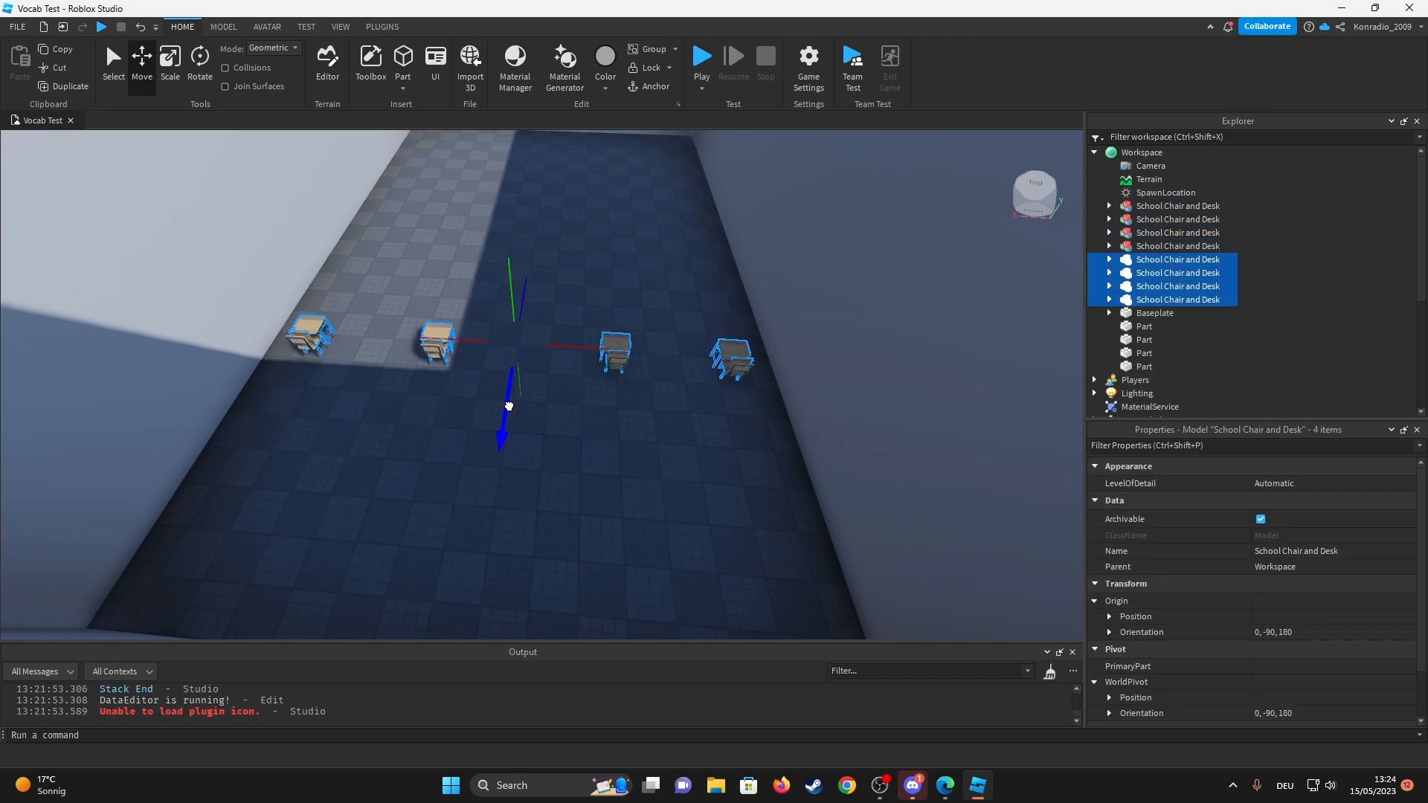
{"action": "left_click_drag", "start_coordinate": [499, 421], "coordinate": [513, 304]}
{"action": "key", "text": "ctrl+d"}
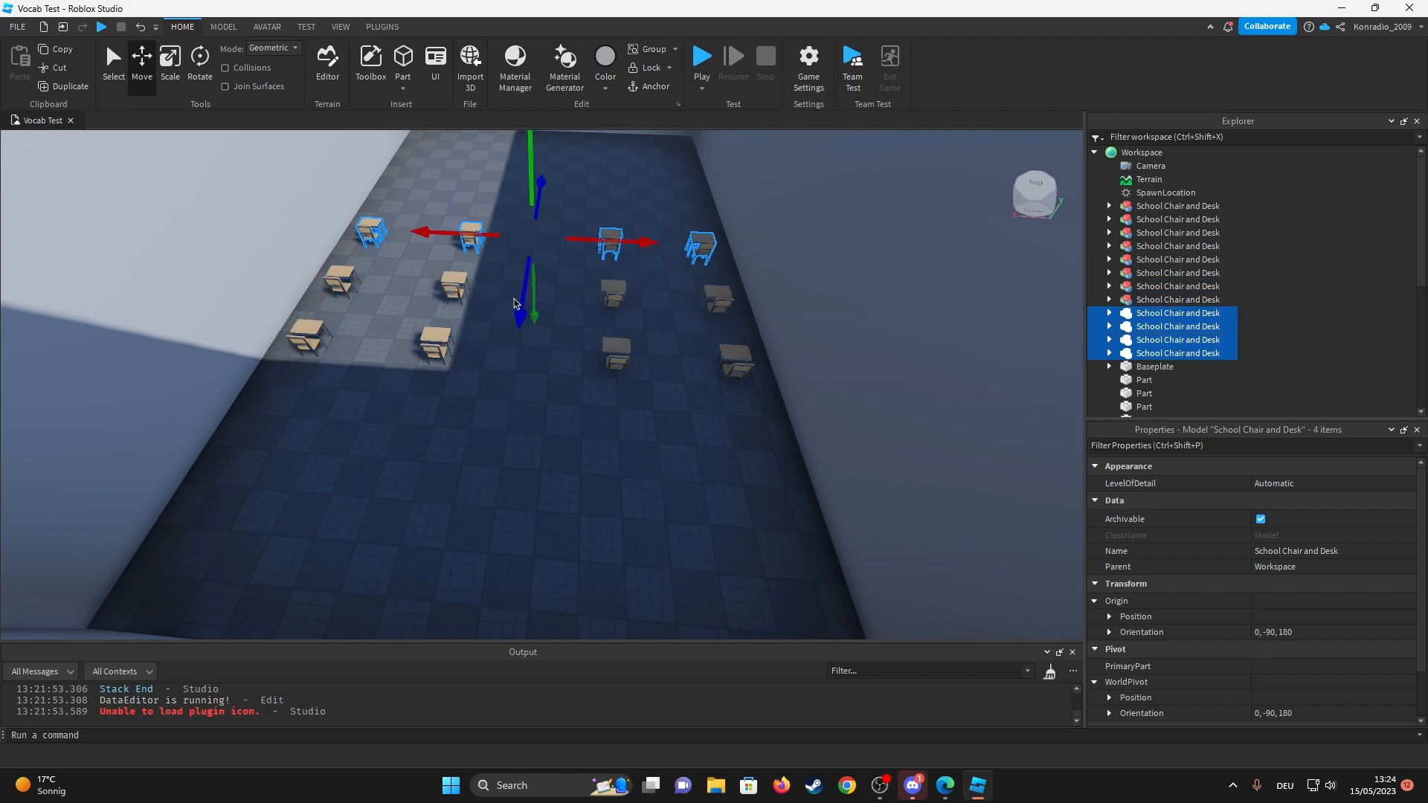
{"action": "key", "text": "ctrl+d"}
{"action": "left_click", "coordinate": [558, 300]}
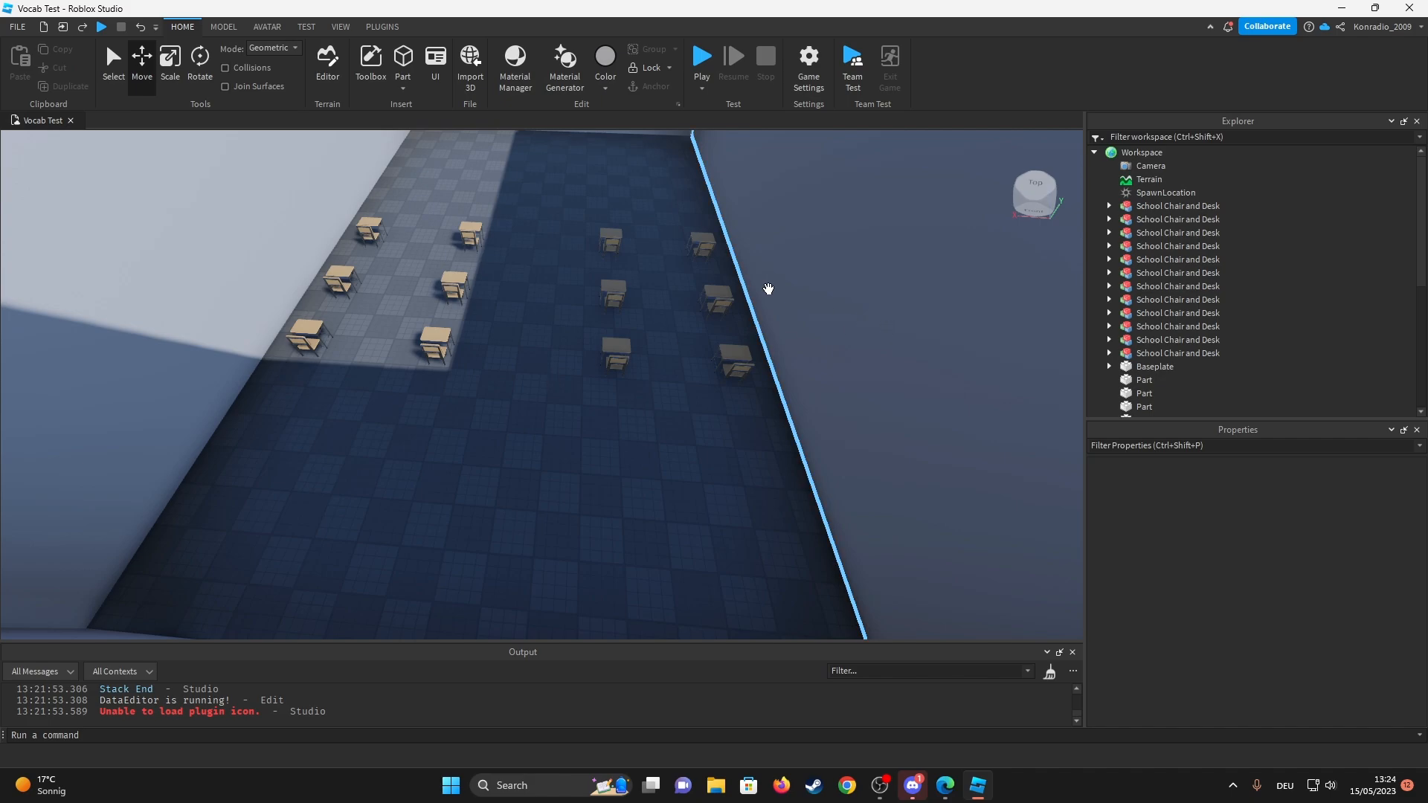
{"action": "key", "text": "ctrl+z"}
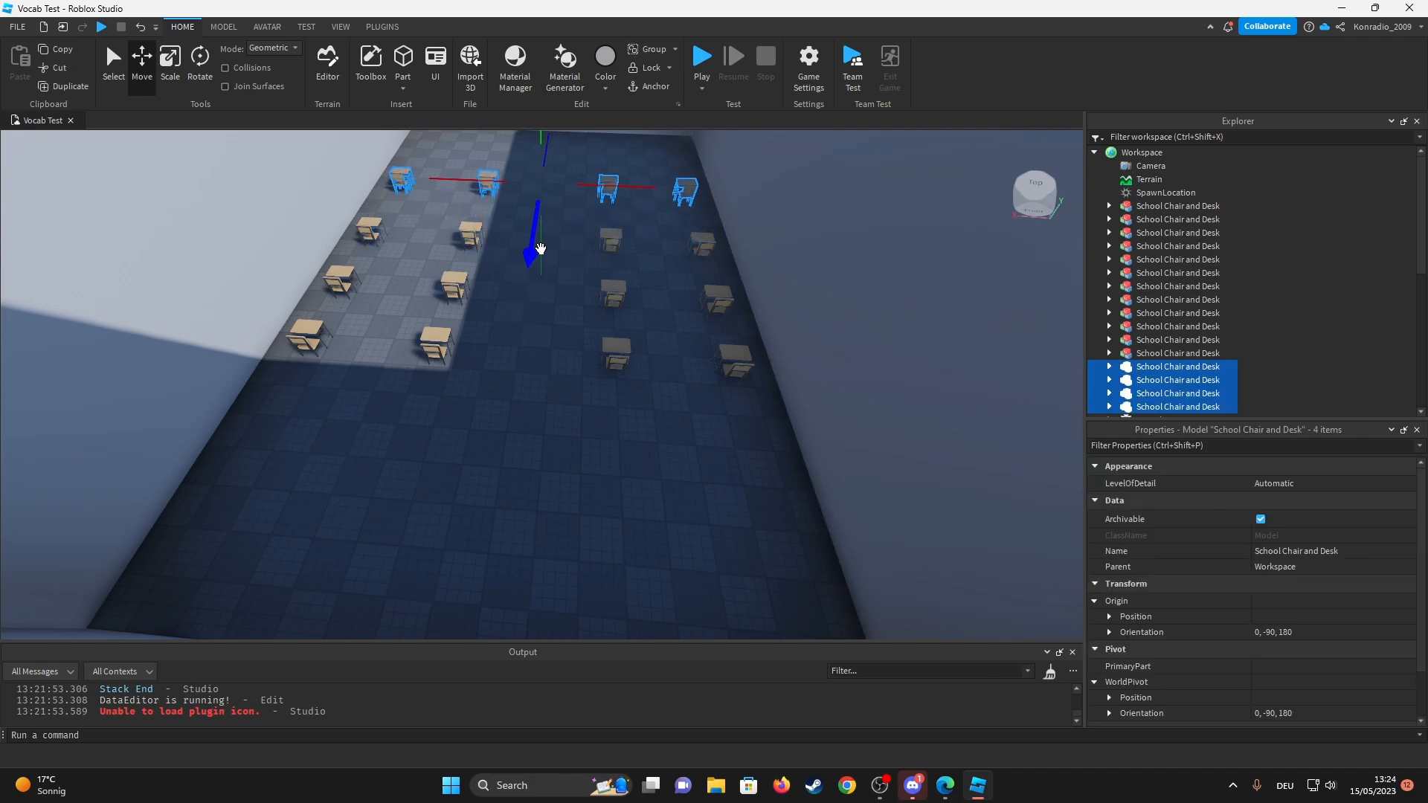
Group every School Chair and Desk model into one model and rename it Chairs.
{"action": "right_click_drag", "start_coordinate": [538, 253], "coordinate": [597, 307]}
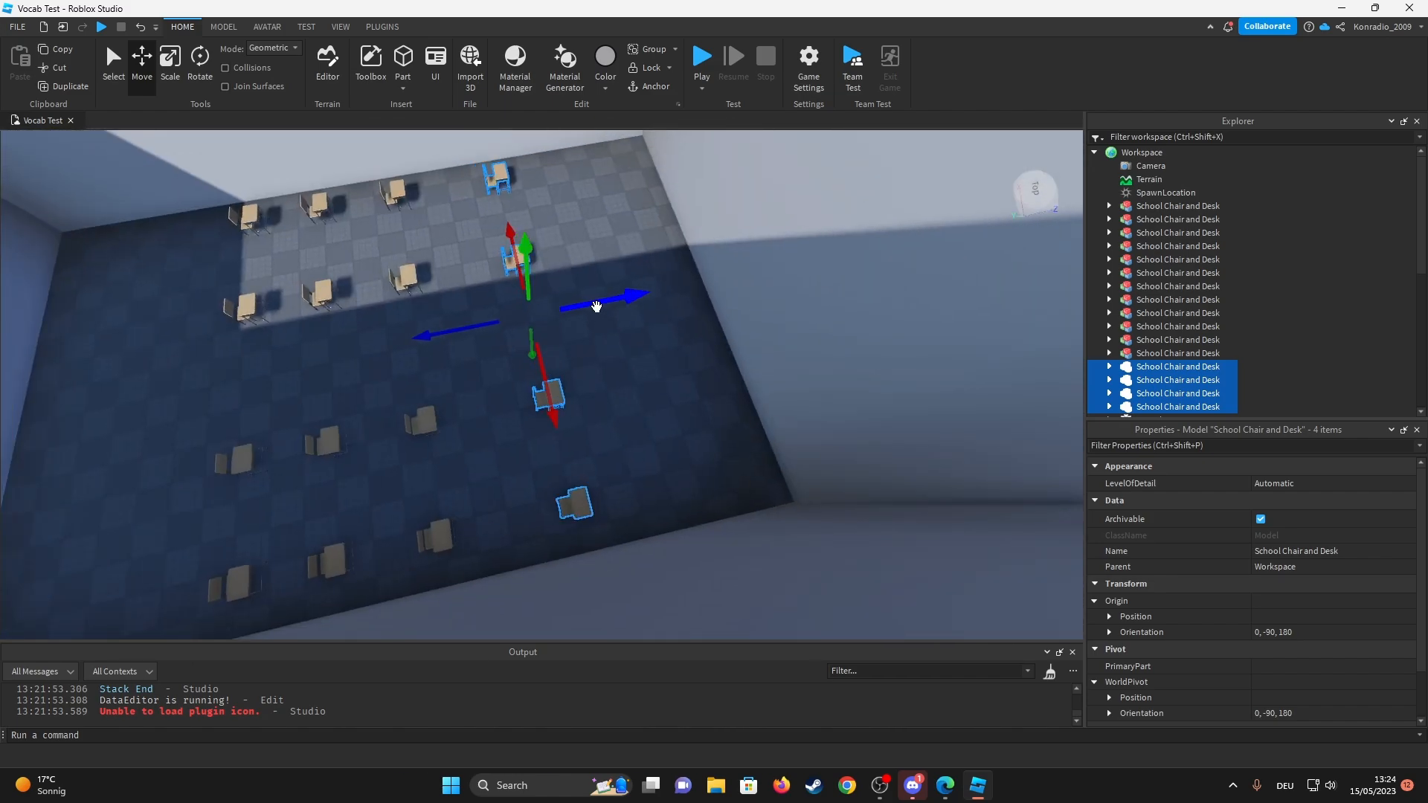
{"action": "left_click", "coordinate": [650, 345]}
{"action": "right_click_drag", "start_coordinate": [650, 344], "coordinate": [736, 300]}
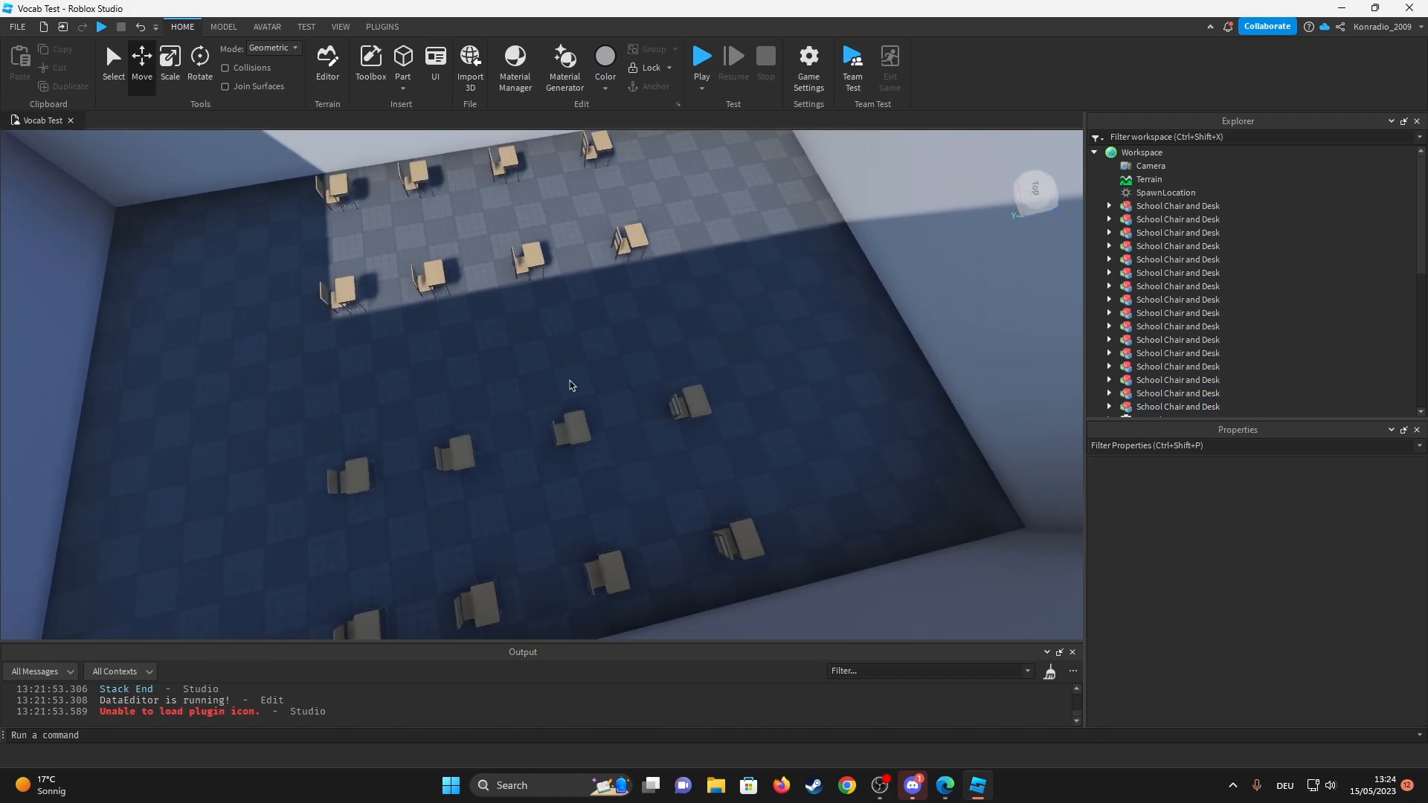
{"action": "scroll", "coordinate": [737, 300], "scroll_direction": "up", "scroll_amount": 2}
{"action": "key", "text": "ctrl+z"}
{"action": "left_click", "coordinate": [743, 332]}
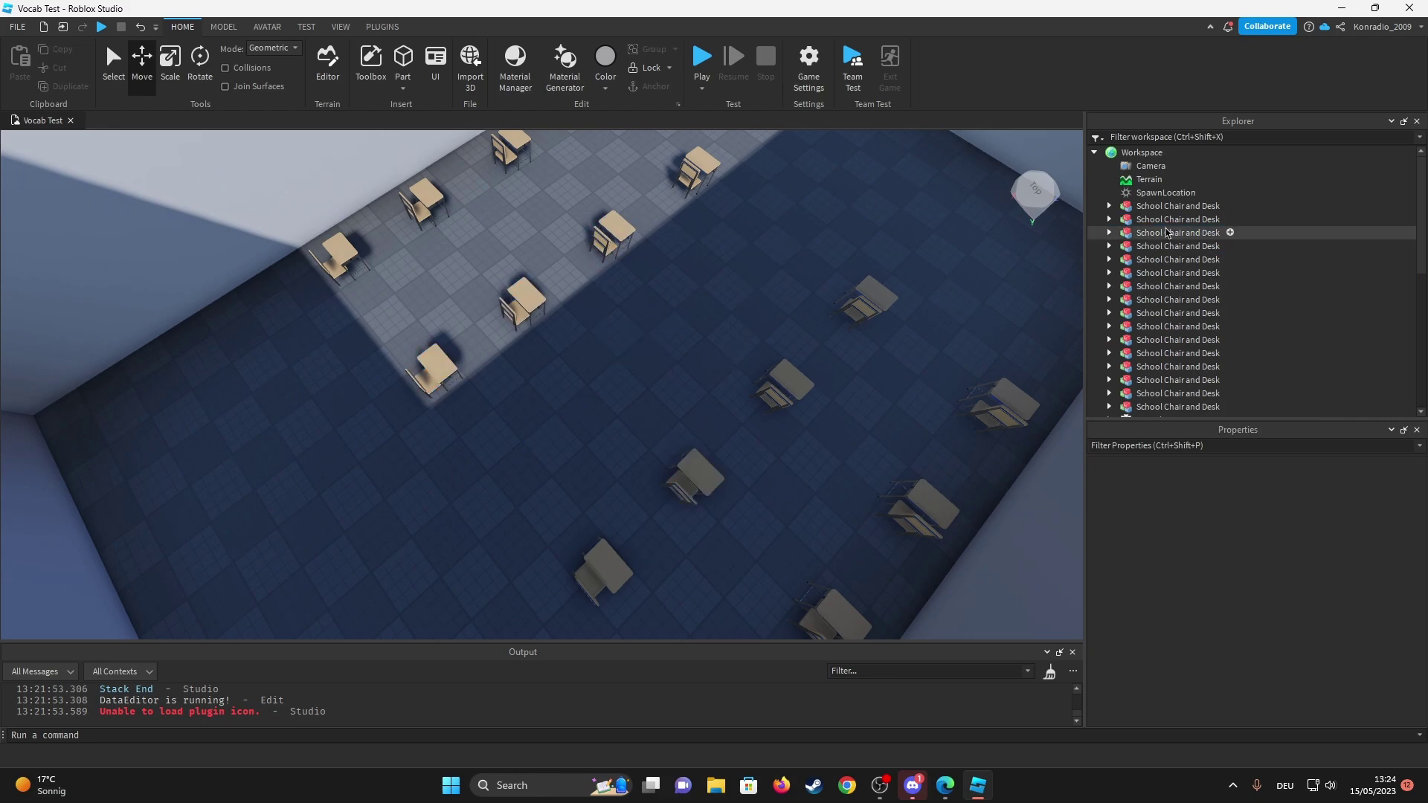
{"action": "left_click", "coordinate": [1177, 206]}
{"action": "scroll", "coordinate": [1177, 278], "scroll_direction": "down", "scroll_amount": 3}
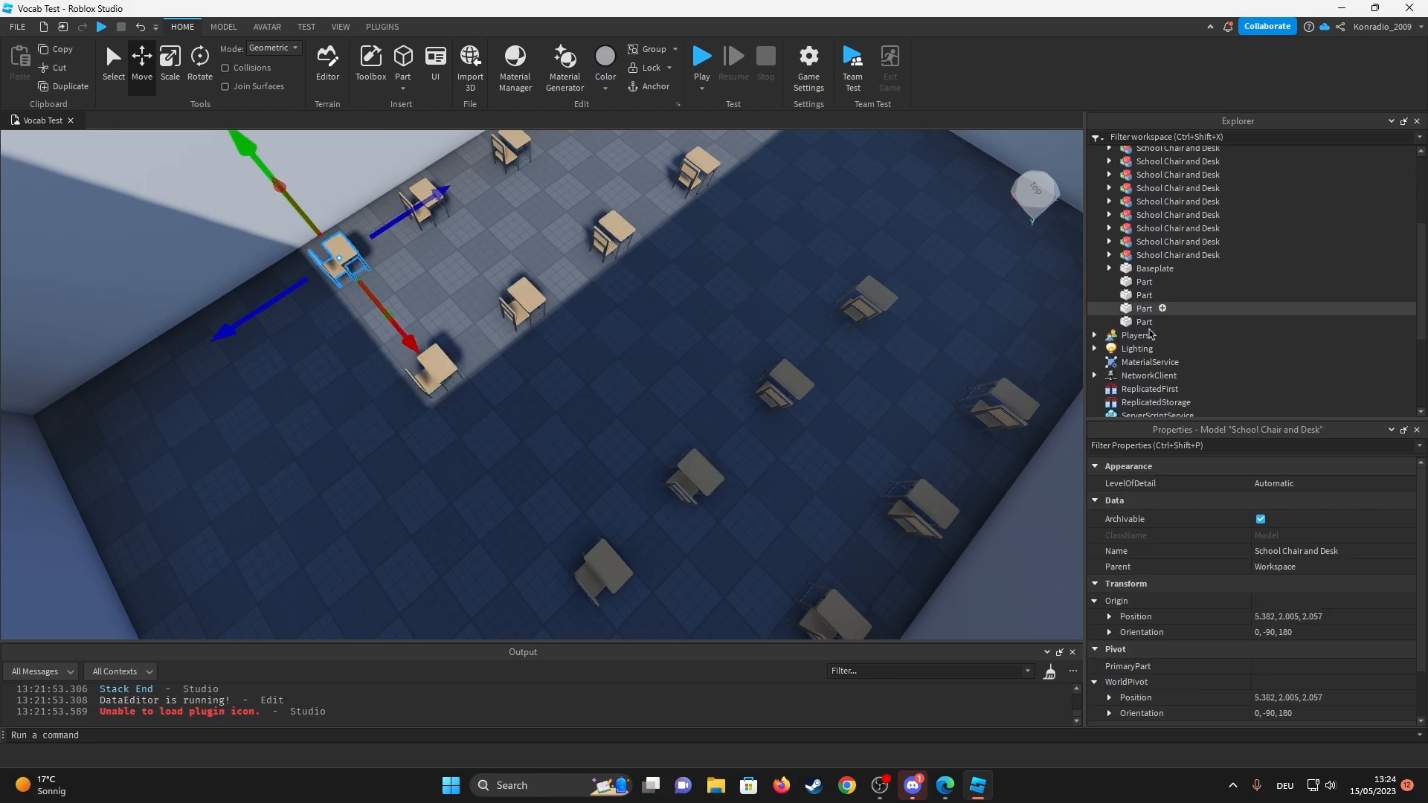
{"action": "left_click", "coordinate": [1157, 256], "text": "shift"}
{"action": "key", "text": "ctrl+g"}
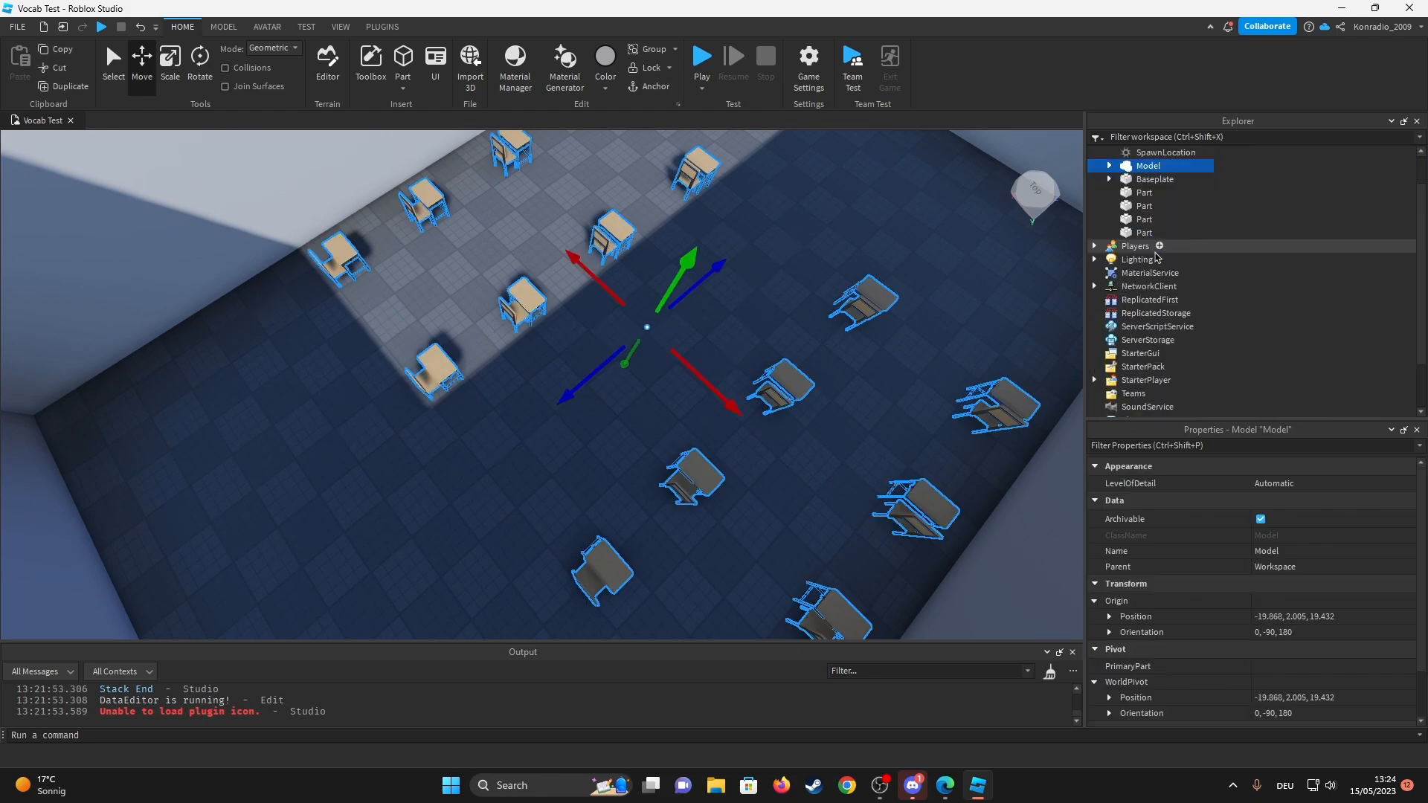
{"action": "left_click", "coordinate": [1156, 257]}
{"action": "scroll", "coordinate": [1156, 256], "scroll_direction": "up", "scroll_amount": 2}
{"action": "left_click", "coordinate": [1152, 209]}
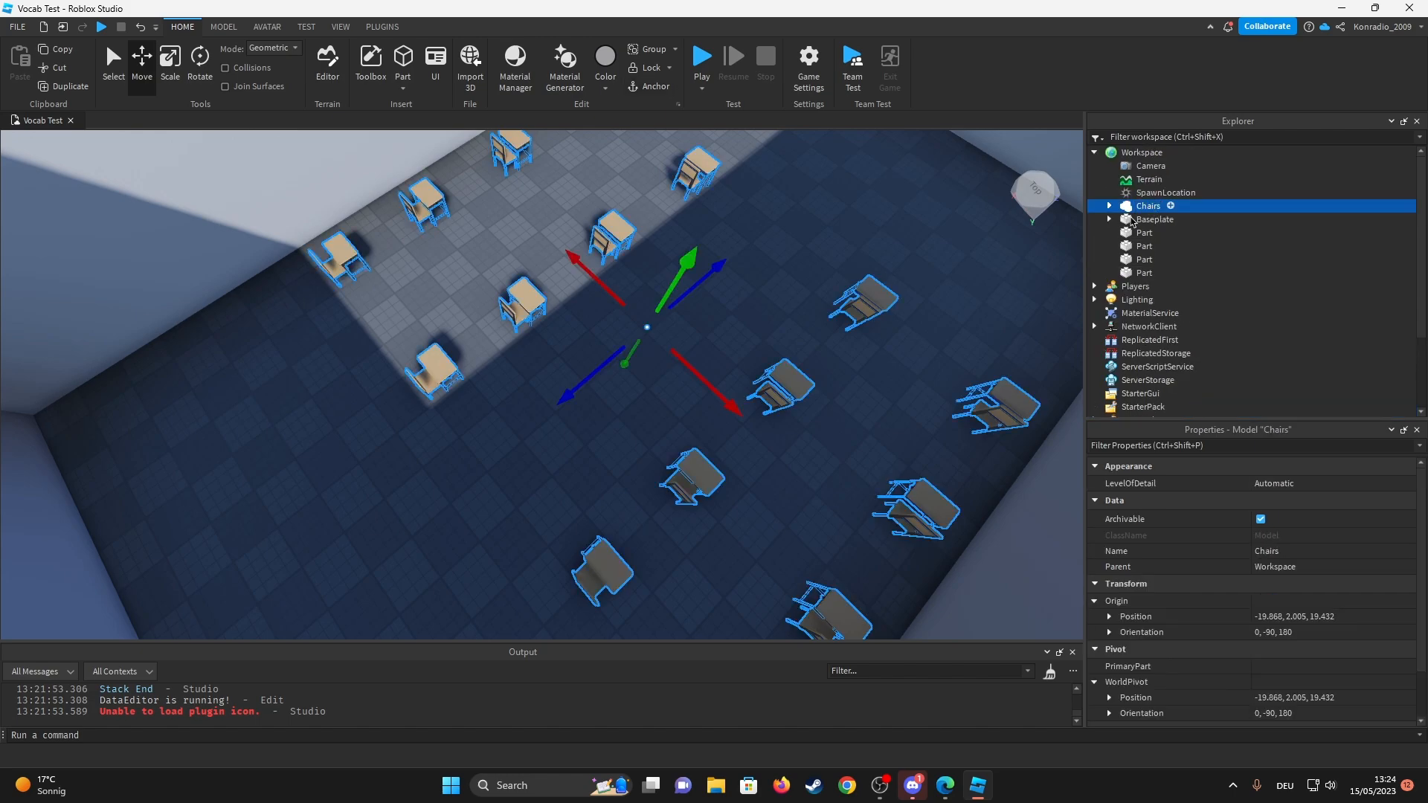
{"action": "left_click", "coordinate": [451, 484]}
{"action": "right_click_drag", "start_coordinate": [624, 414], "coordinate": [630, 355]}
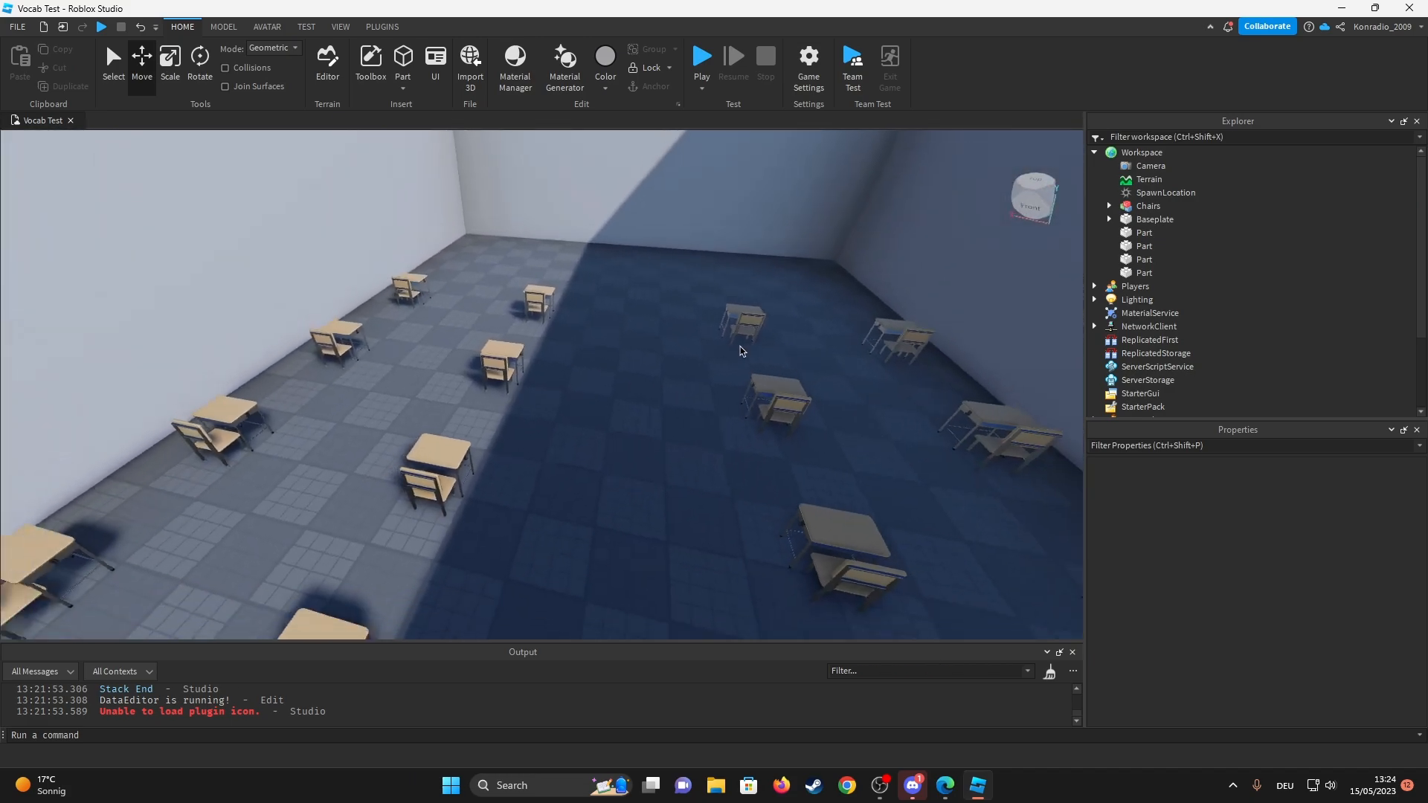
Insert a new part near the empty wall, restoring it after an accidental delete.
{"action": "key", "text": "w"}
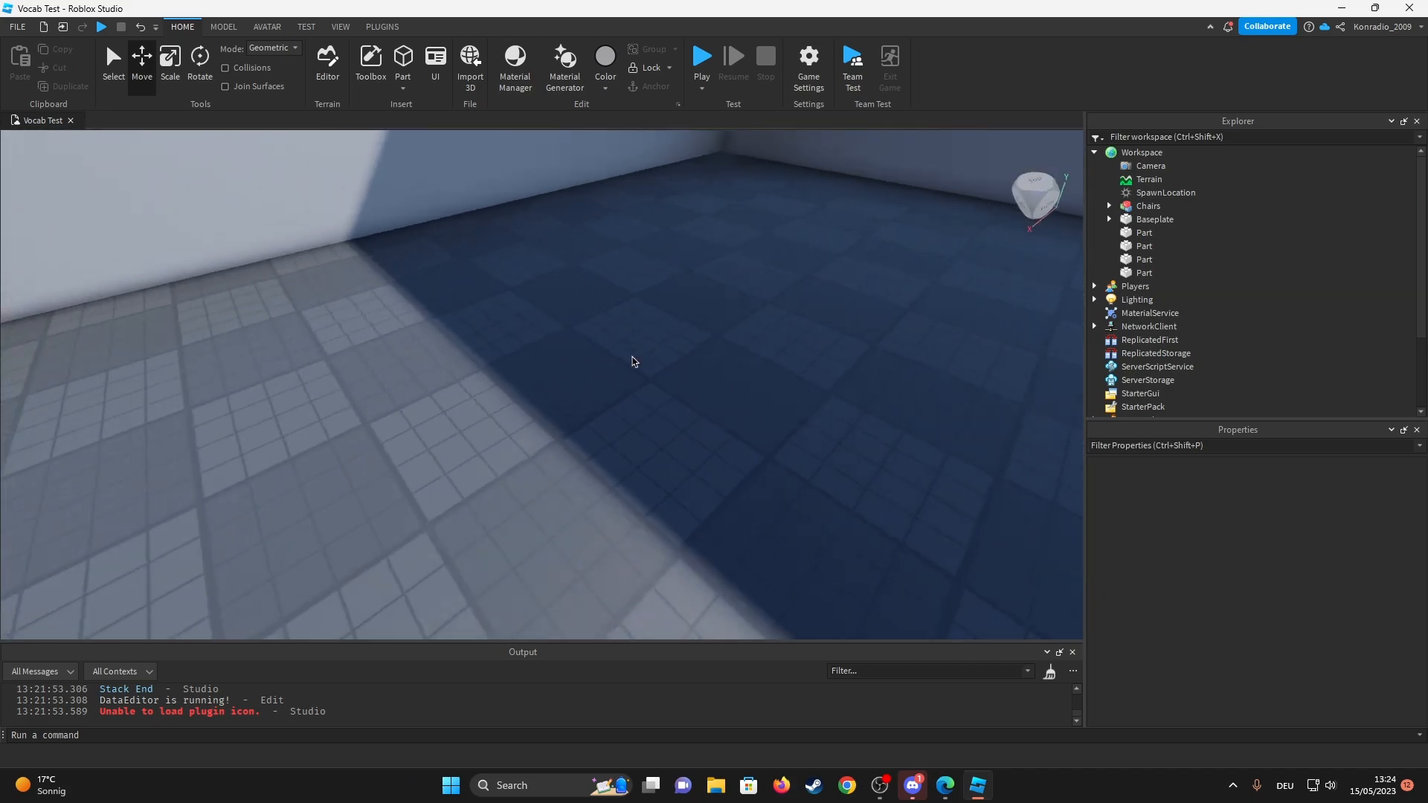
{"action": "right_click_drag", "start_coordinate": [631, 354], "coordinate": [503, 252]}
{"action": "left_click", "coordinate": [403, 59]}
{"action": "left_click_drag", "start_coordinate": [524, 402], "coordinate": [424, 288]}
{"action": "left_click", "coordinate": [172, 72]}
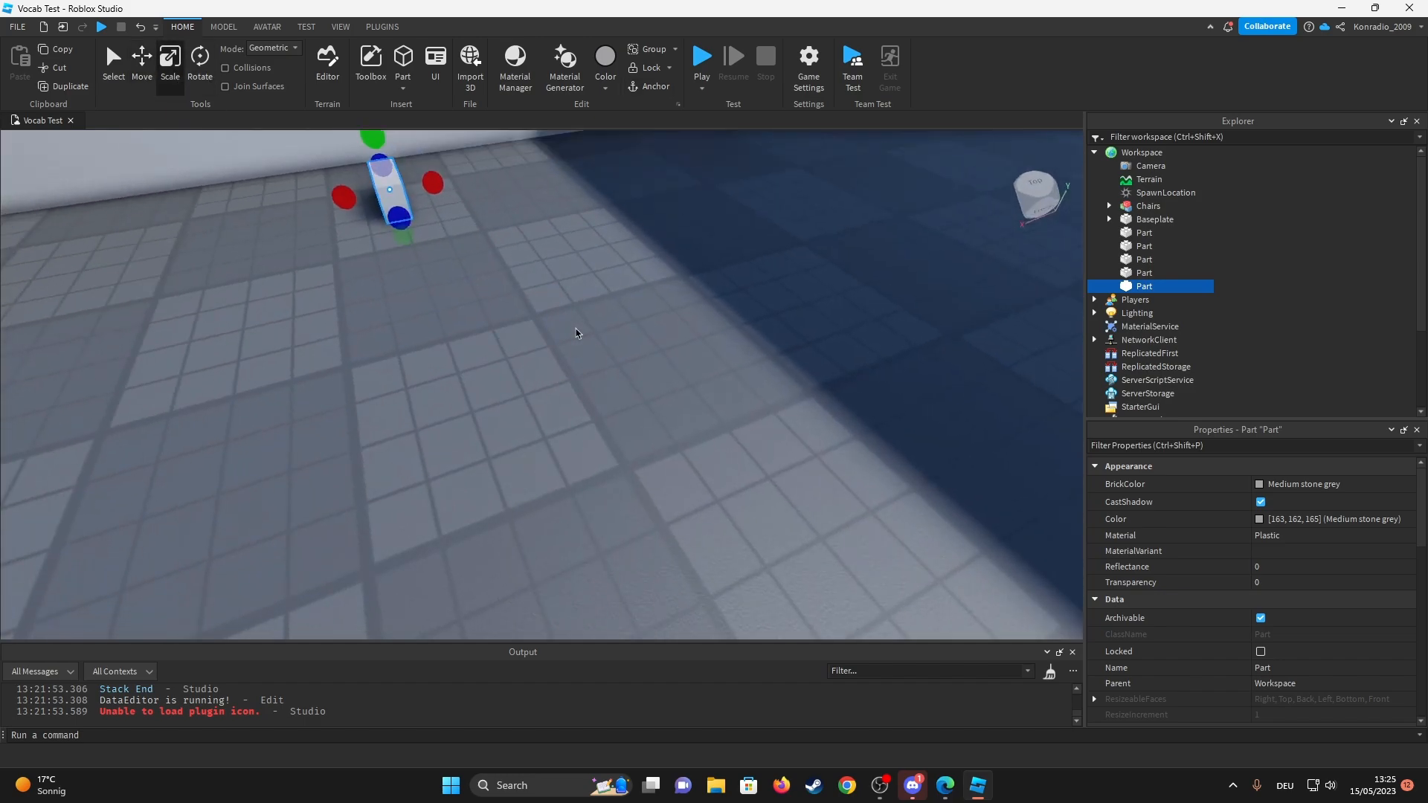
{"action": "left_click", "coordinate": [142, 62]}
{"action": "key", "text": "ctrl+3"}
{"action": "left_click", "coordinate": [515, 324]}
{"action": "scroll", "coordinate": [516, 323], "scroll_direction": "down", "scroll_amount": 5}
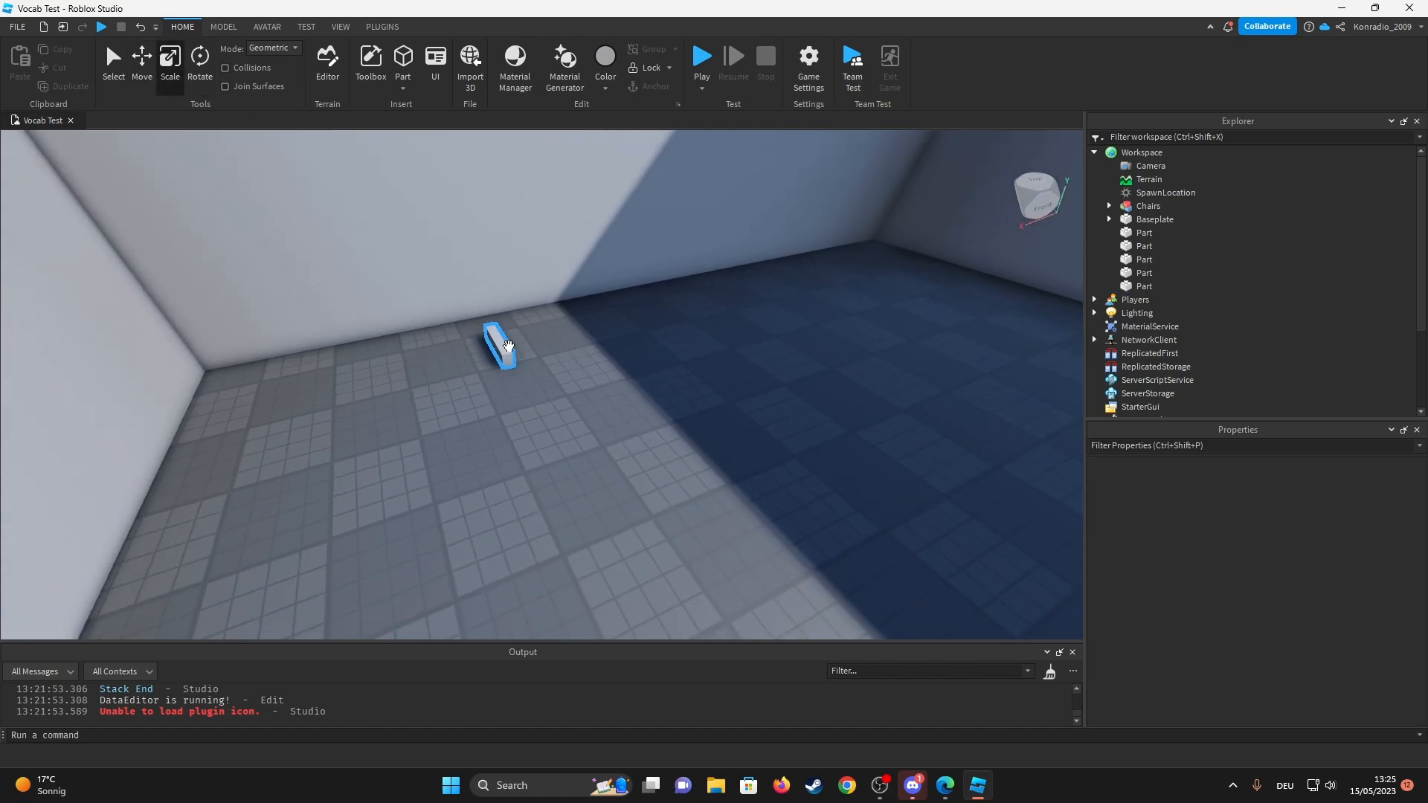
{"action": "left_click", "coordinate": [499, 343]}
{"action": "key", "text": "Delete"}
{"action": "scroll", "coordinate": [672, 360], "scroll_direction": "up", "scroll_amount": 10}
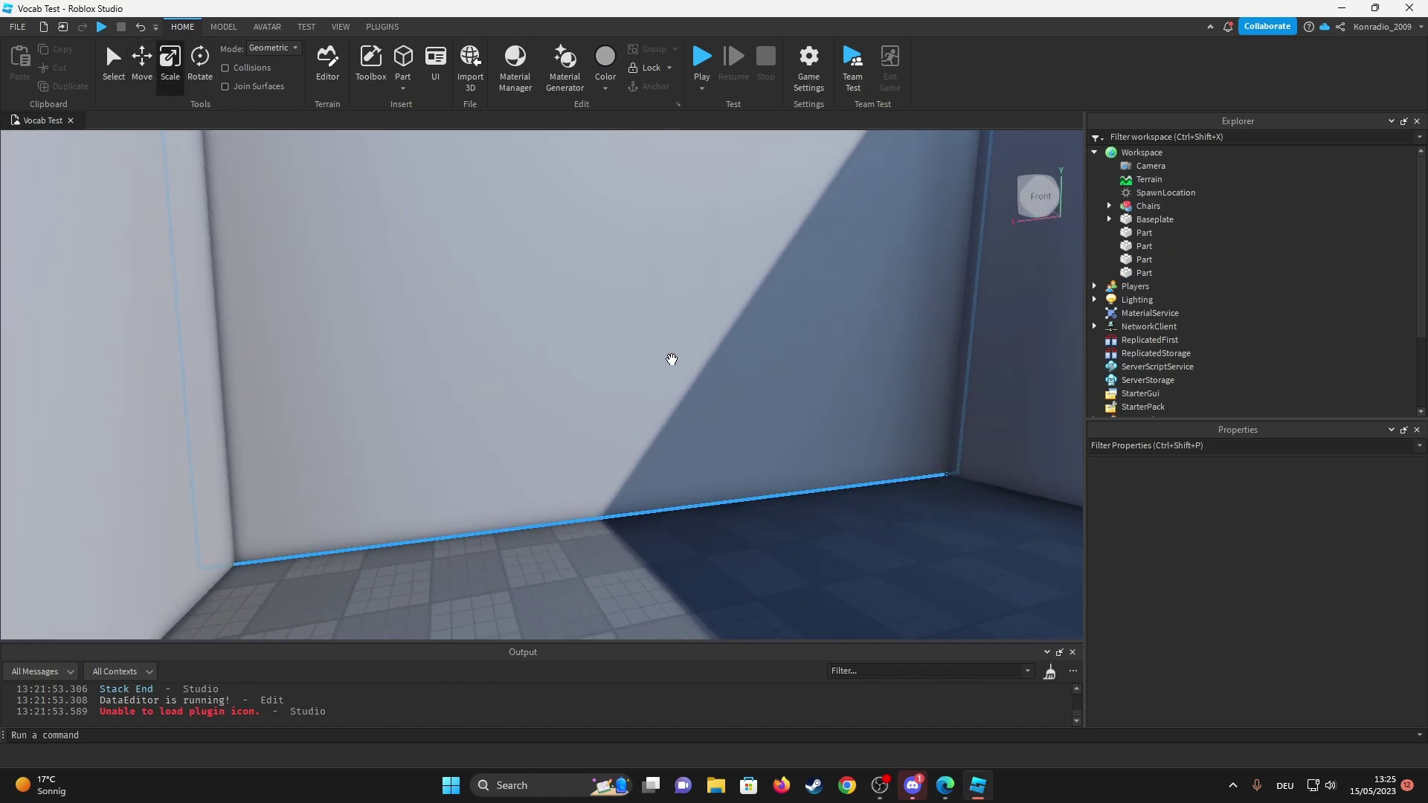
{"action": "key", "text": "ctrl+z"}
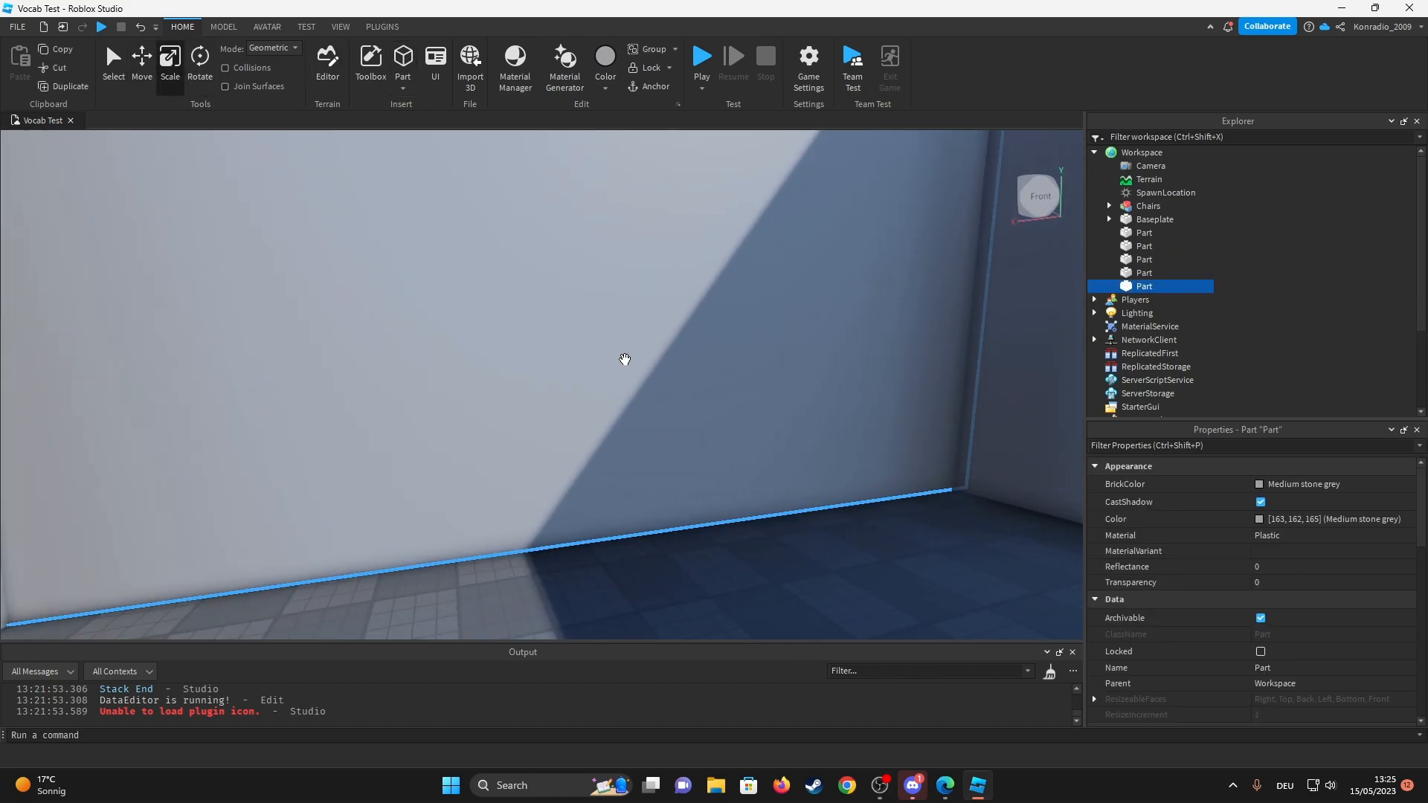
{"action": "key", "text": "f"}
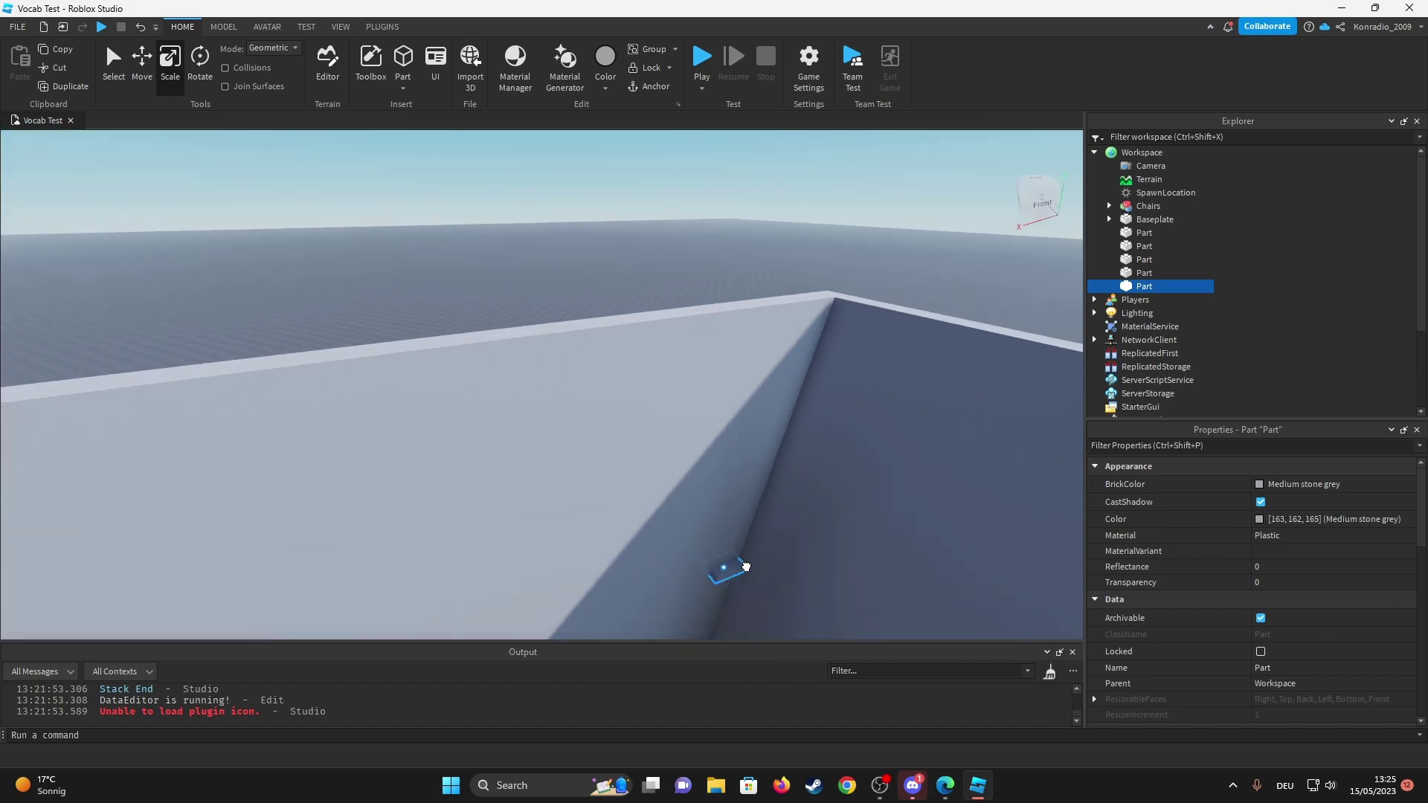
{"action": "scroll", "coordinate": [736, 562], "scroll_direction": "up", "scroll_amount": 10}
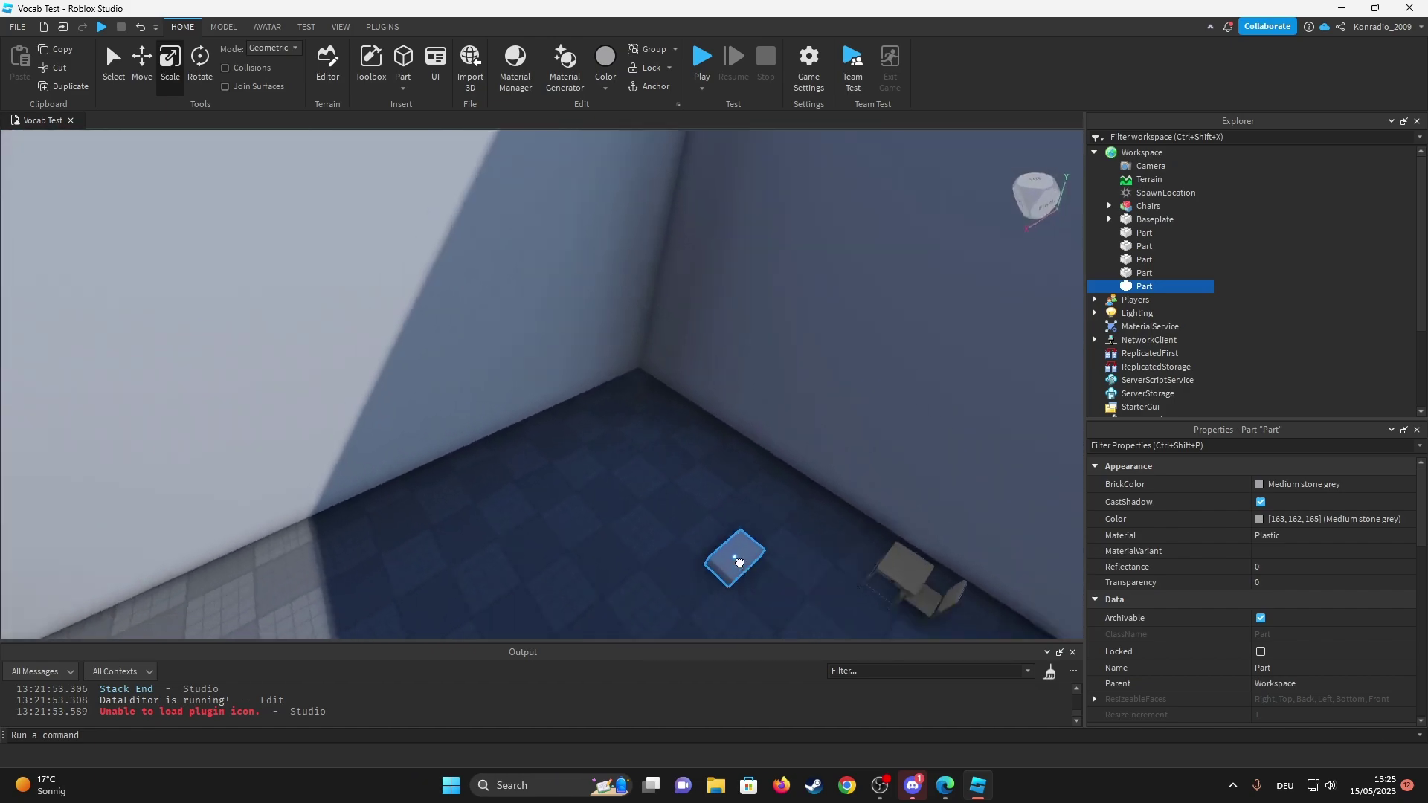
Stretch the part into a wide flat slab on the wall and colour it Earth green.
{"action": "right_click_drag", "start_coordinate": [736, 561], "coordinate": [733, 536]}
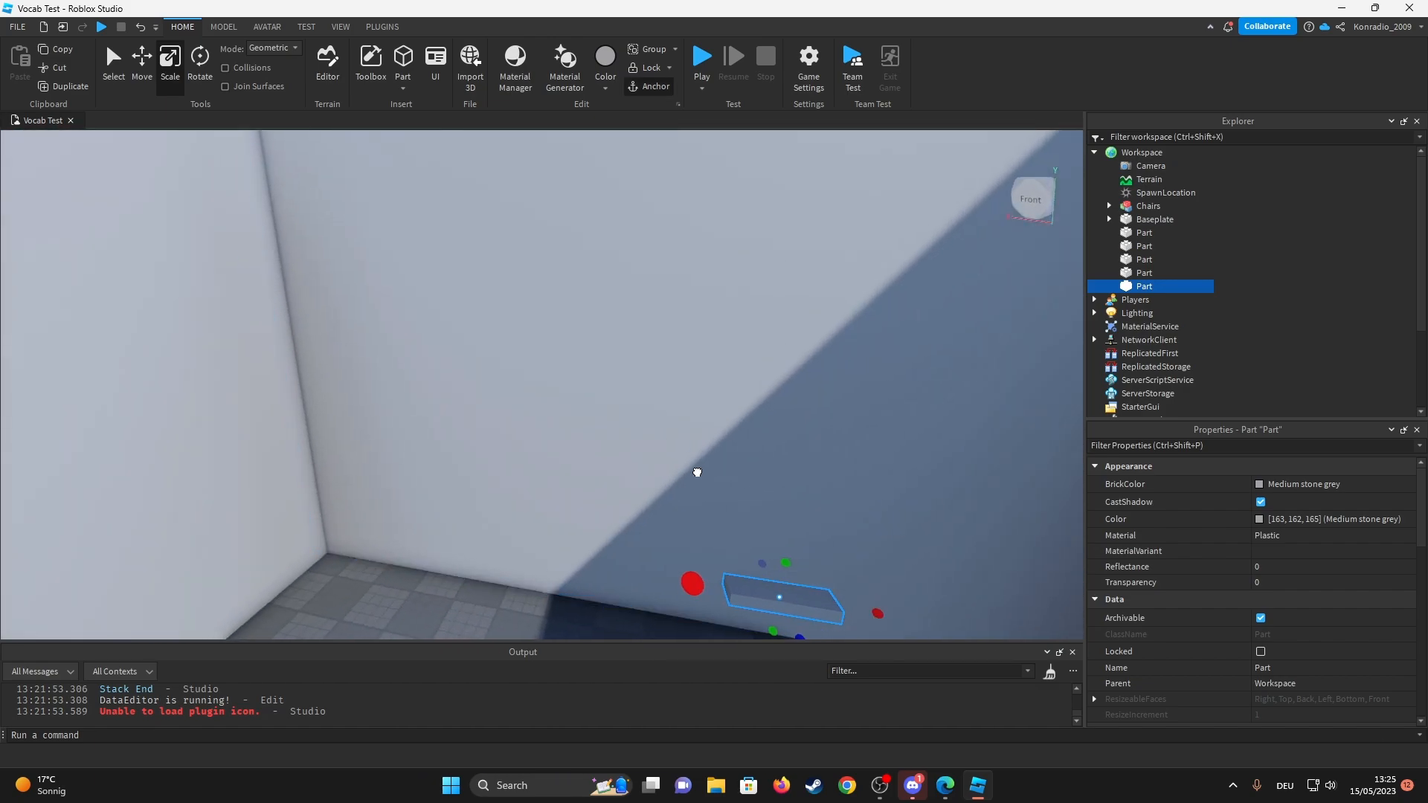
{"action": "left_click_drag", "start_coordinate": [821, 610], "coordinate": [701, 380]}
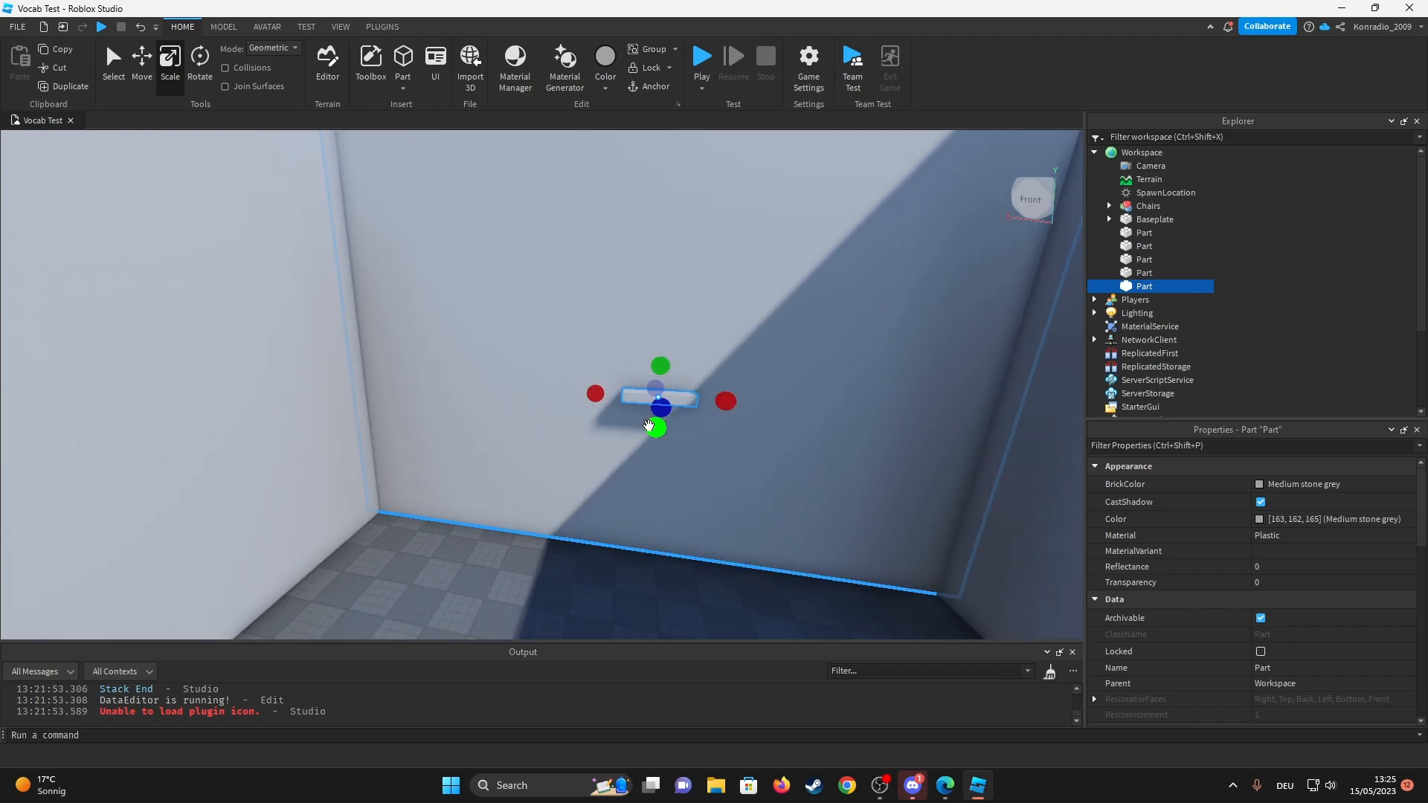
{"action": "key", "text": "f"}
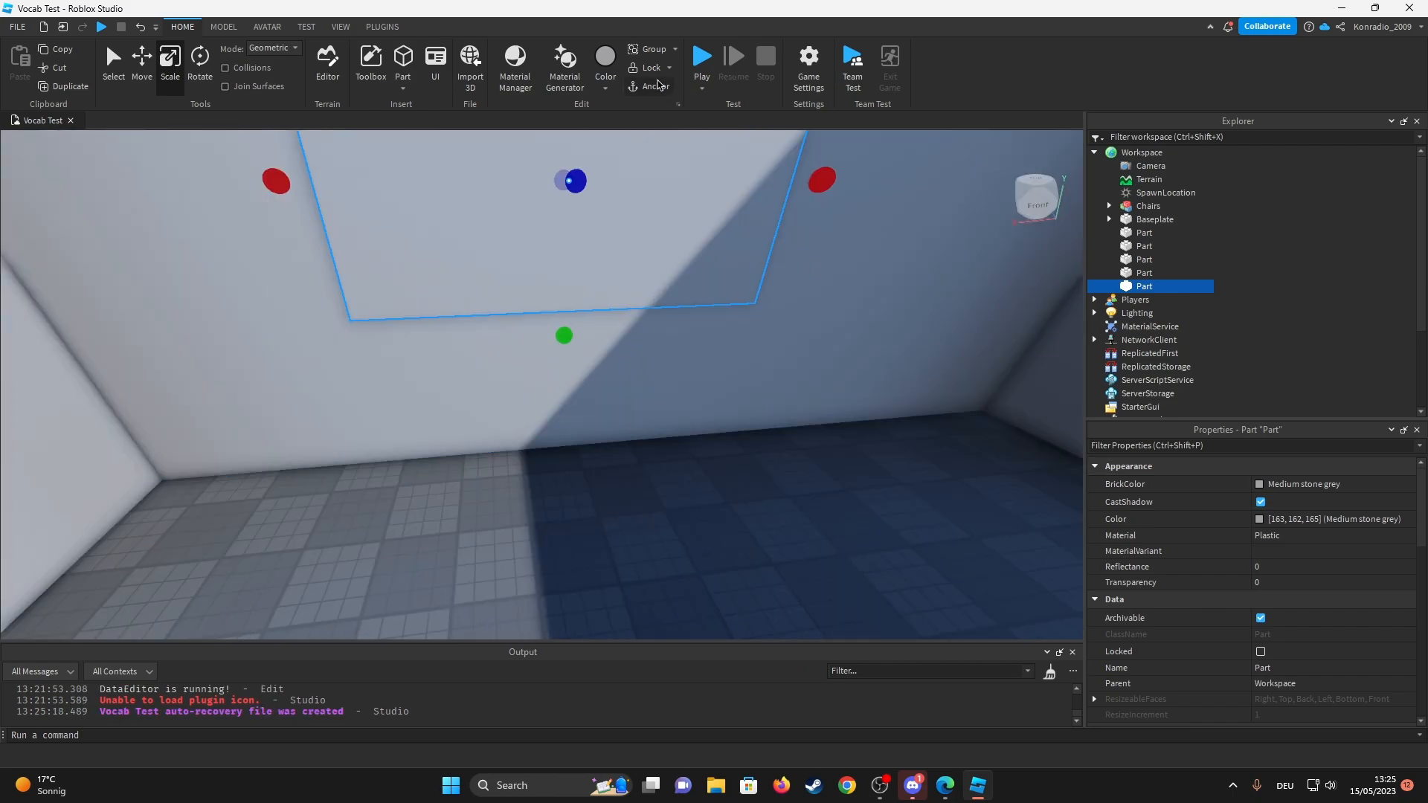
{"action": "left_click", "coordinate": [1260, 484]}
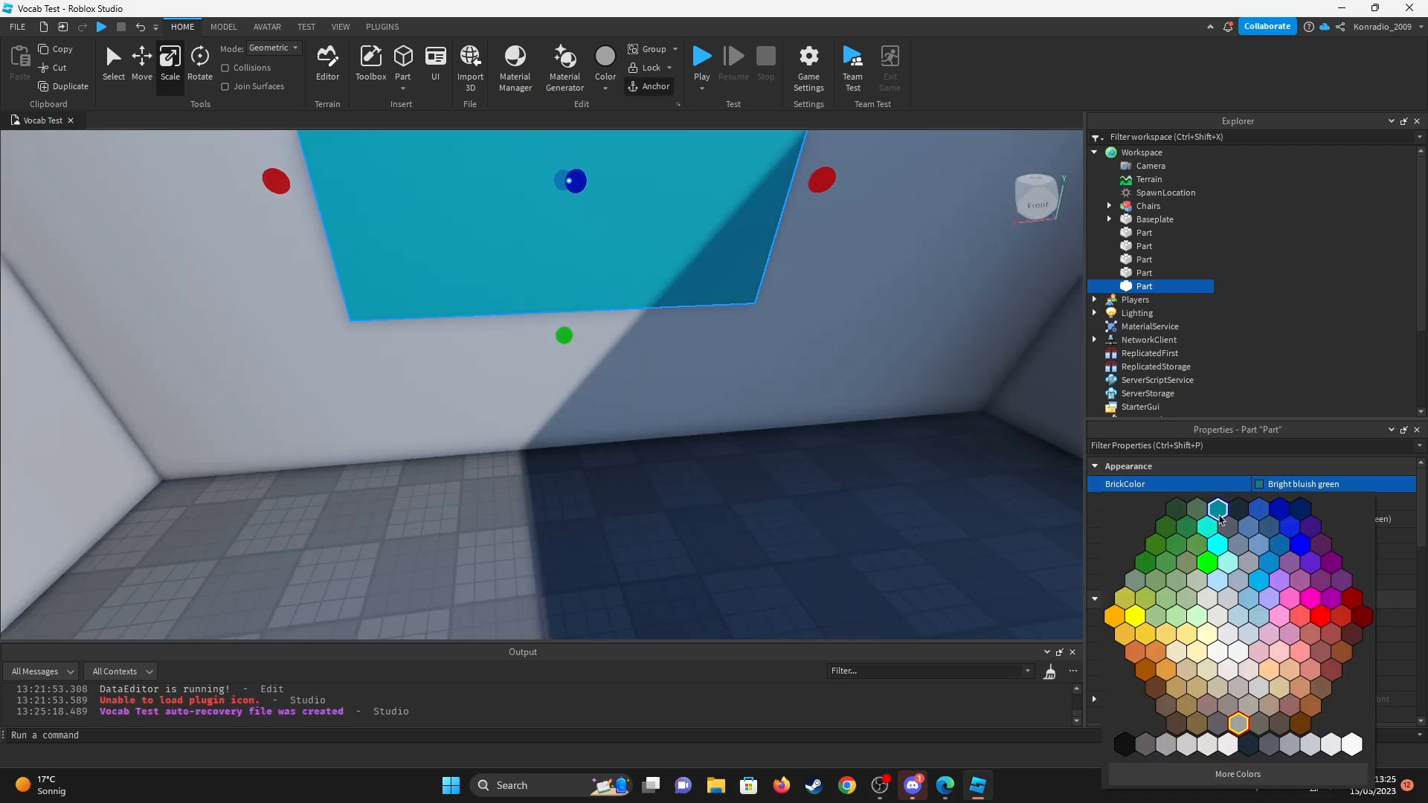
{"action": "left_click", "coordinate": [1174, 514]}
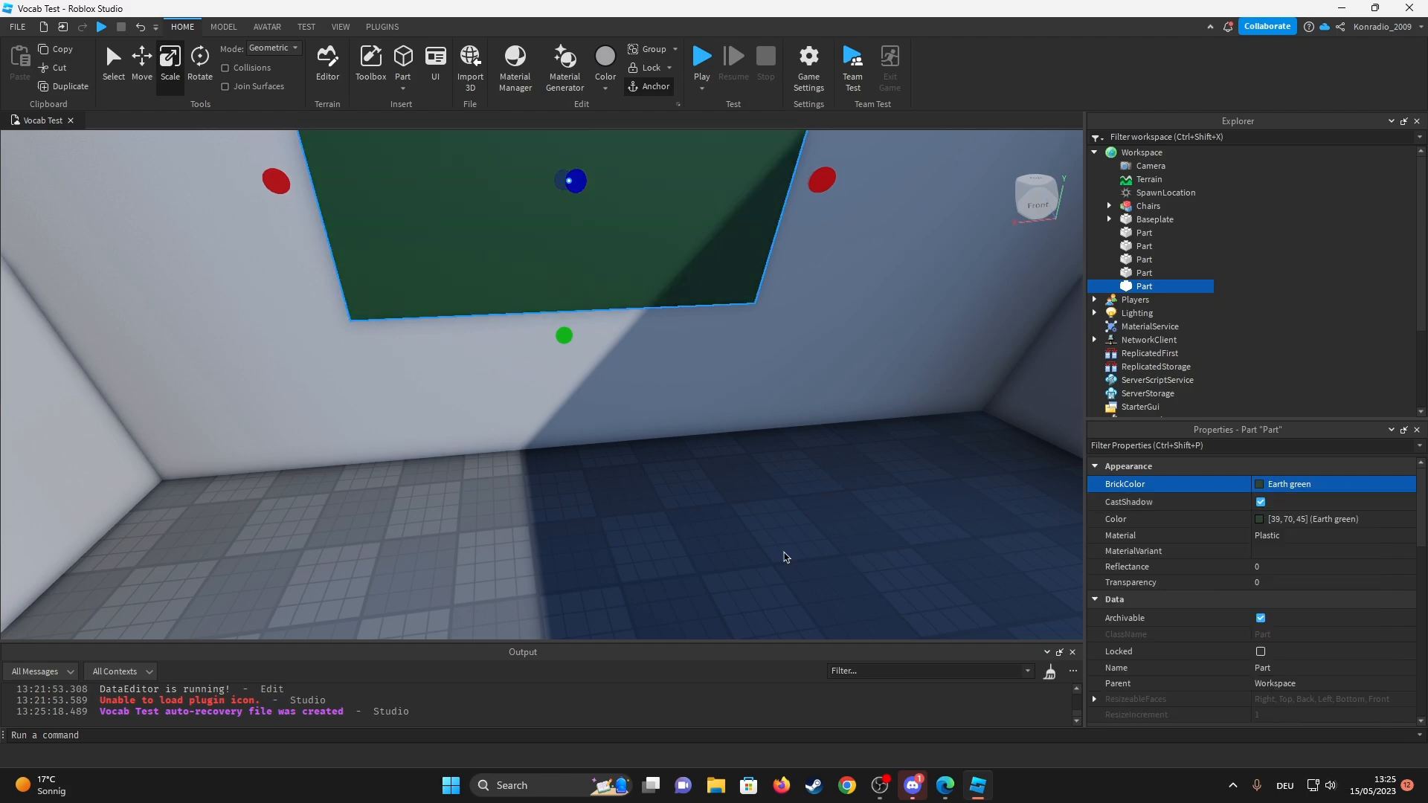
Rename the green board part to Whiteboard.
{"action": "left_click", "coordinate": [760, 557]}
{"action": "key", "text": "e"}
{"action": "key", "text": "d"}
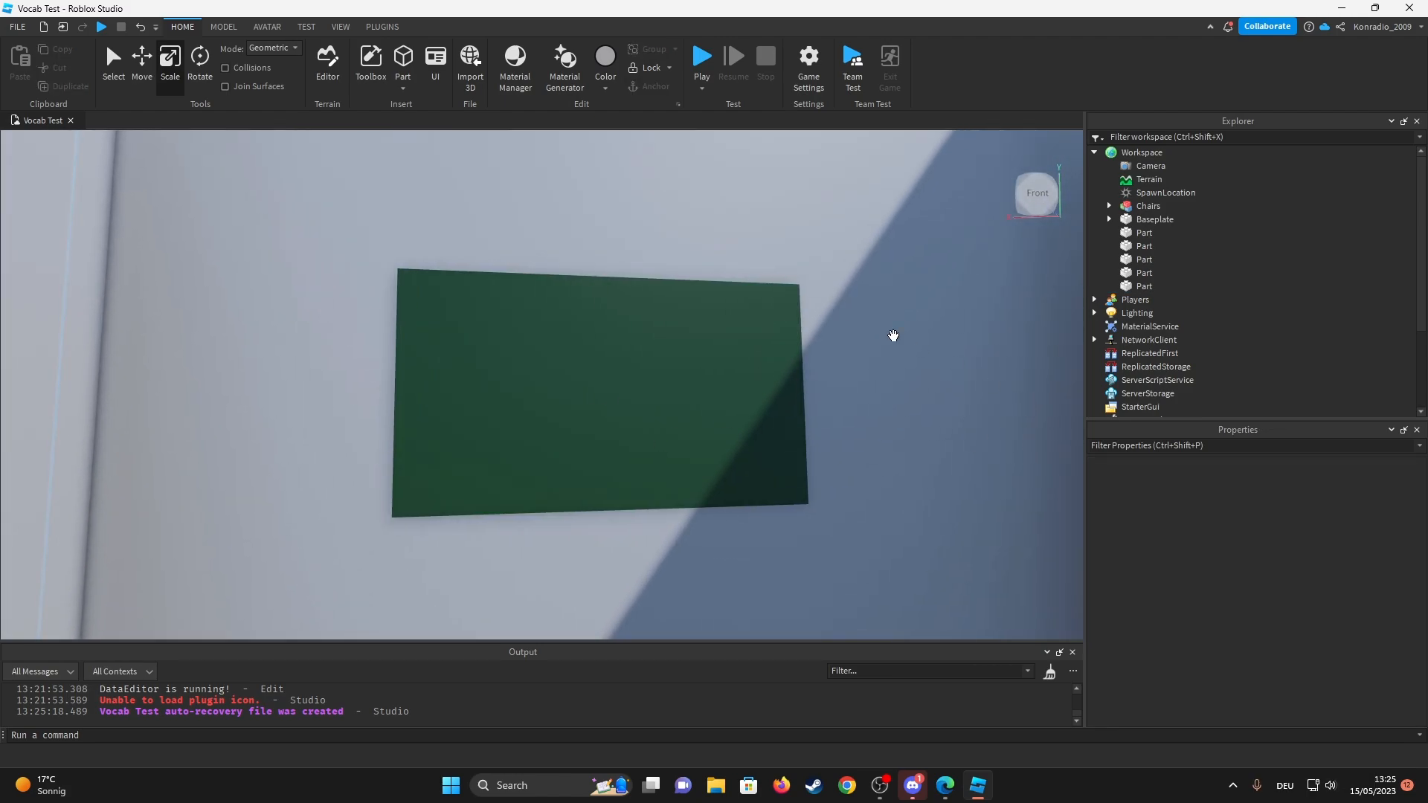
{"action": "left_click", "coordinate": [790, 408]}
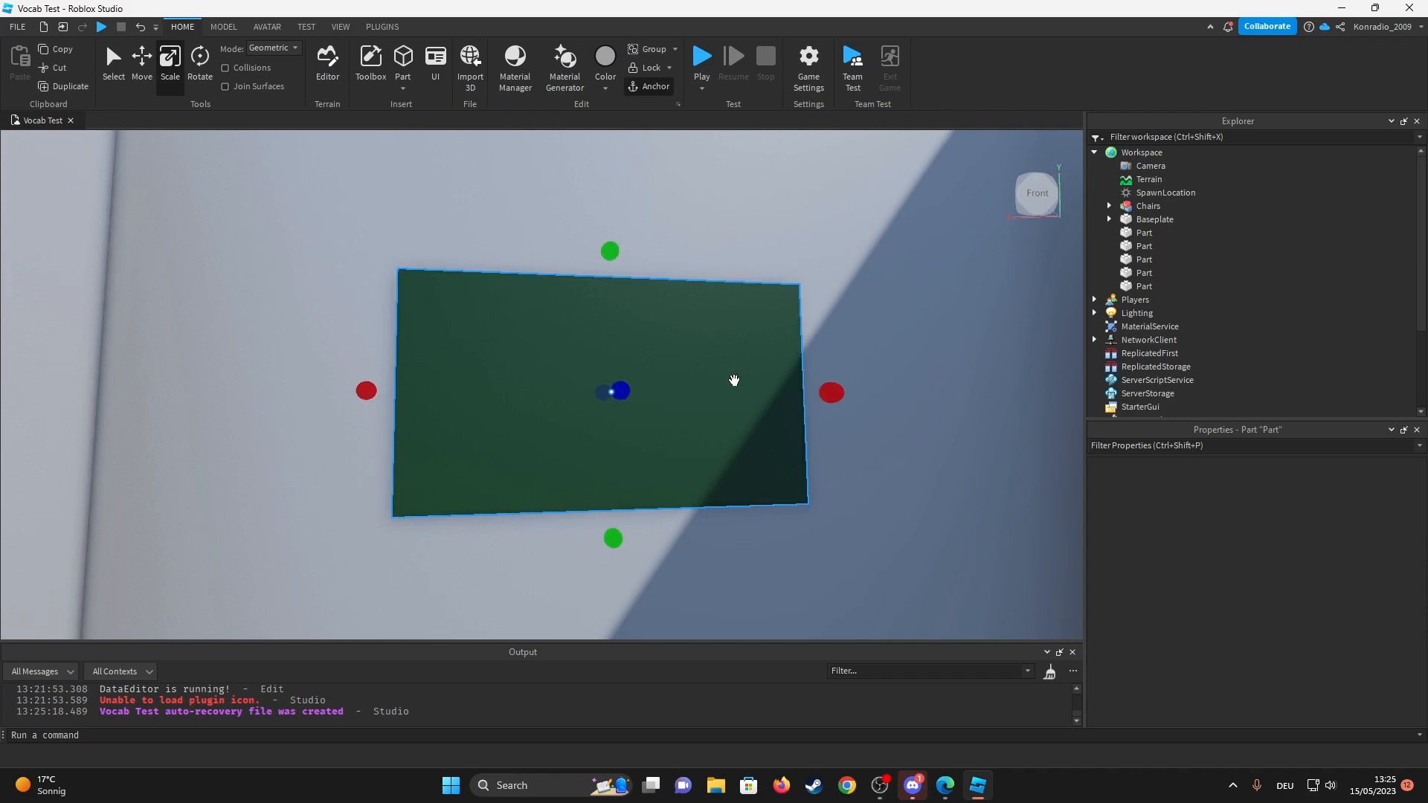
{"action": "scroll", "coordinate": [750, 447], "scroll_direction": "up", "scroll_amount": 3}
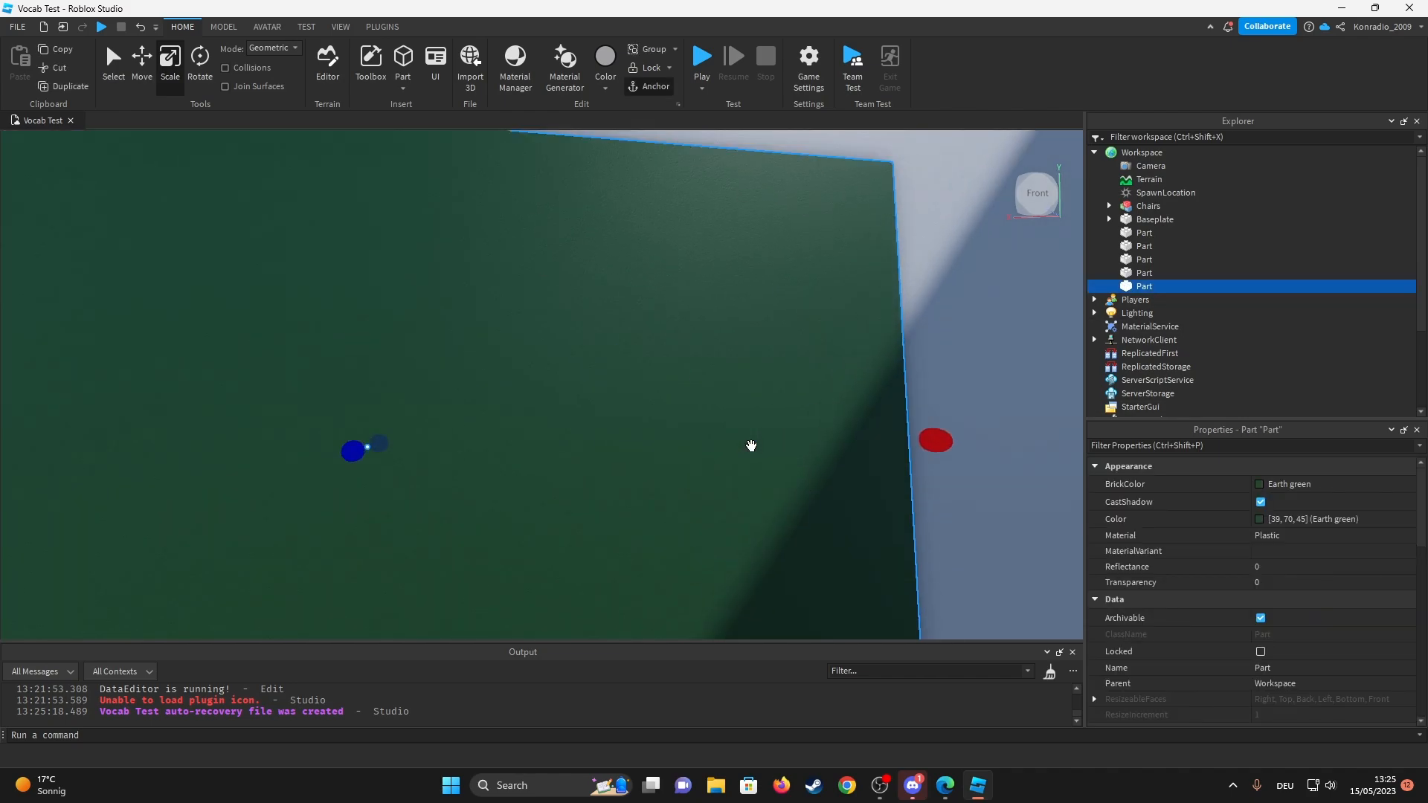
{"action": "scroll", "coordinate": [750, 446], "scroll_direction": "down", "scroll_amount": 5}
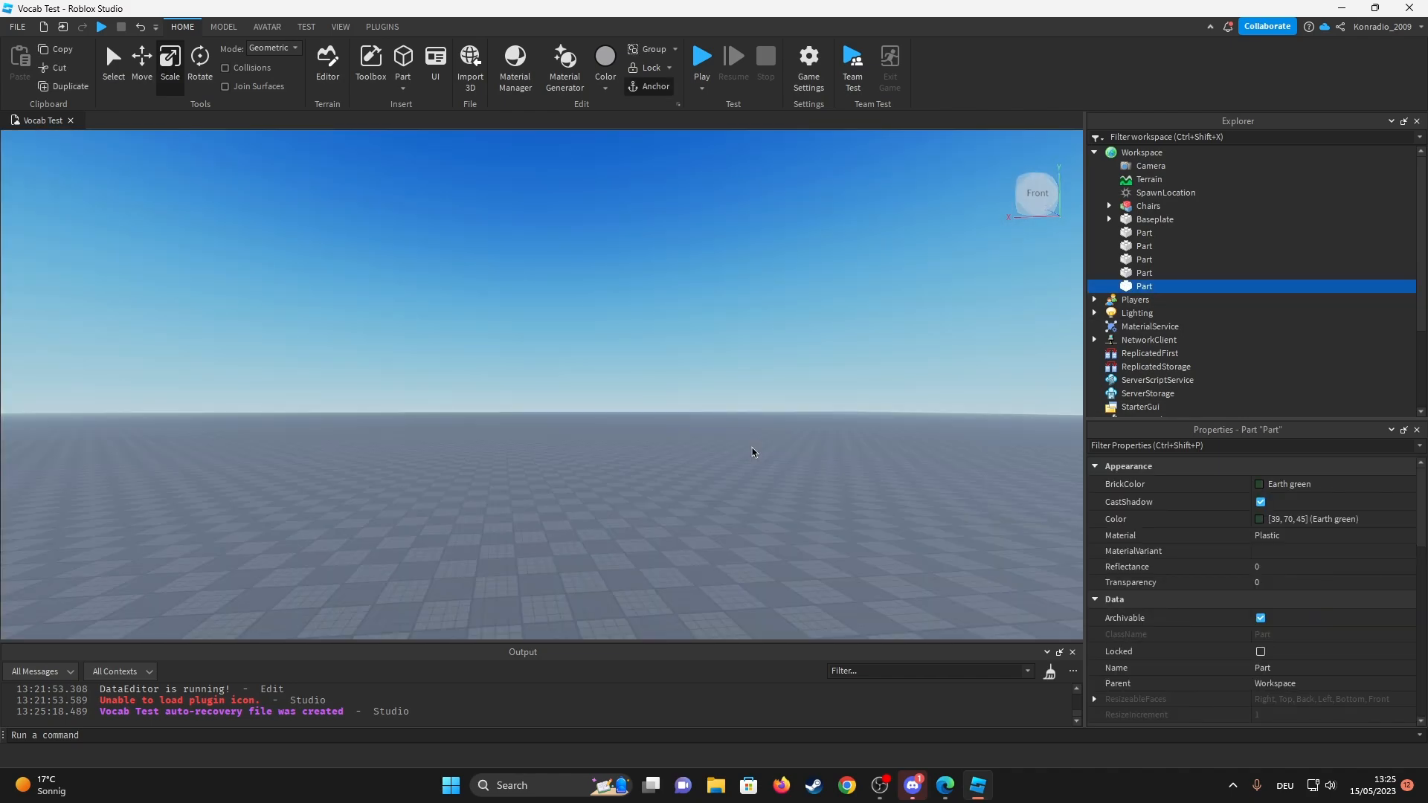
{"action": "mouse_move", "coordinate": [751, 447]}
{"action": "right_mouse_down"}
{"action": "mouse_move", "coordinate": [812, 459]}
{"action": "mouse_move", "coordinate": [1210, 301]}
{"action": "right_mouse_up"}
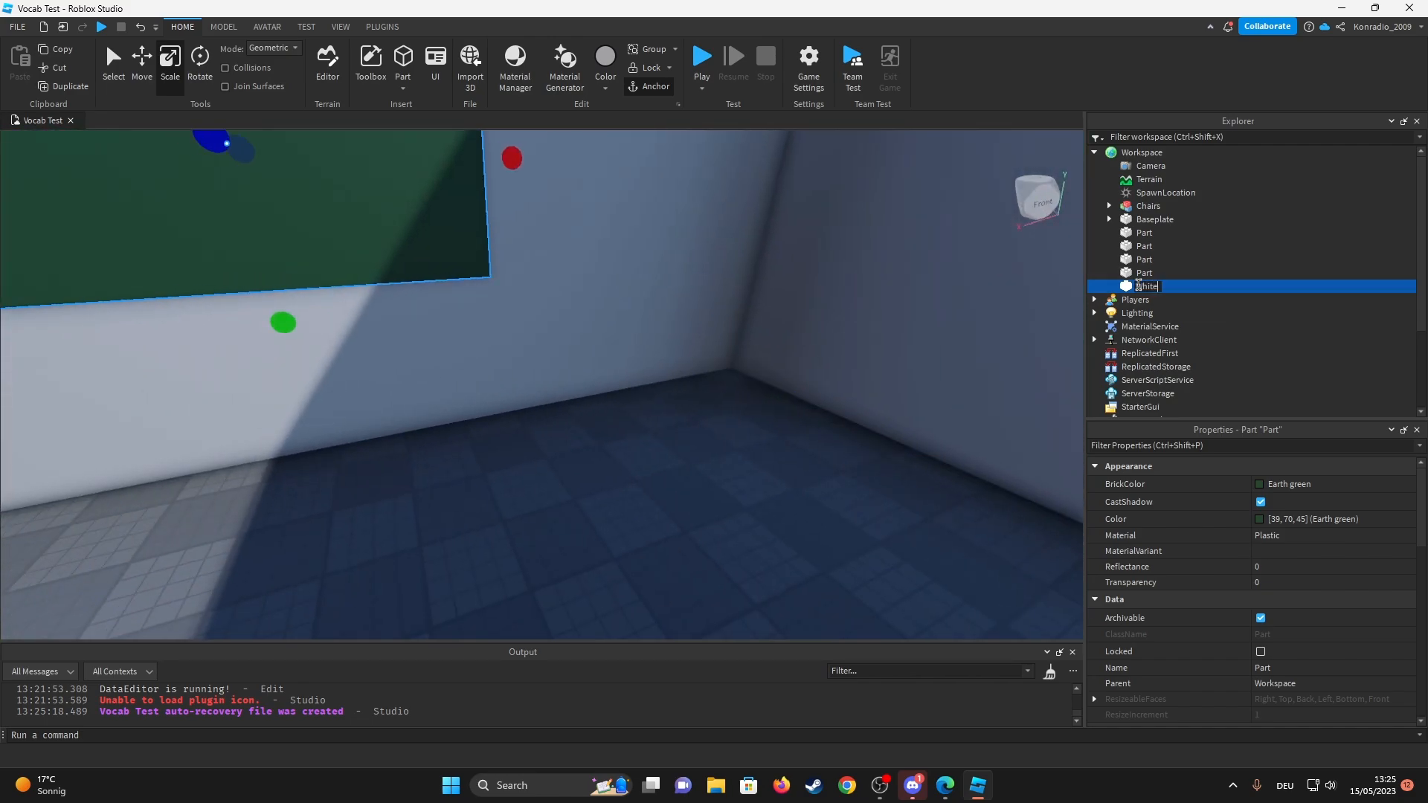
{"action": "key", "text": "f"}
{"action": "left_click", "coordinate": [673, 573]}
{"action": "scroll", "coordinate": [672, 574], "scroll_direction": "down", "scroll_amount": 2}
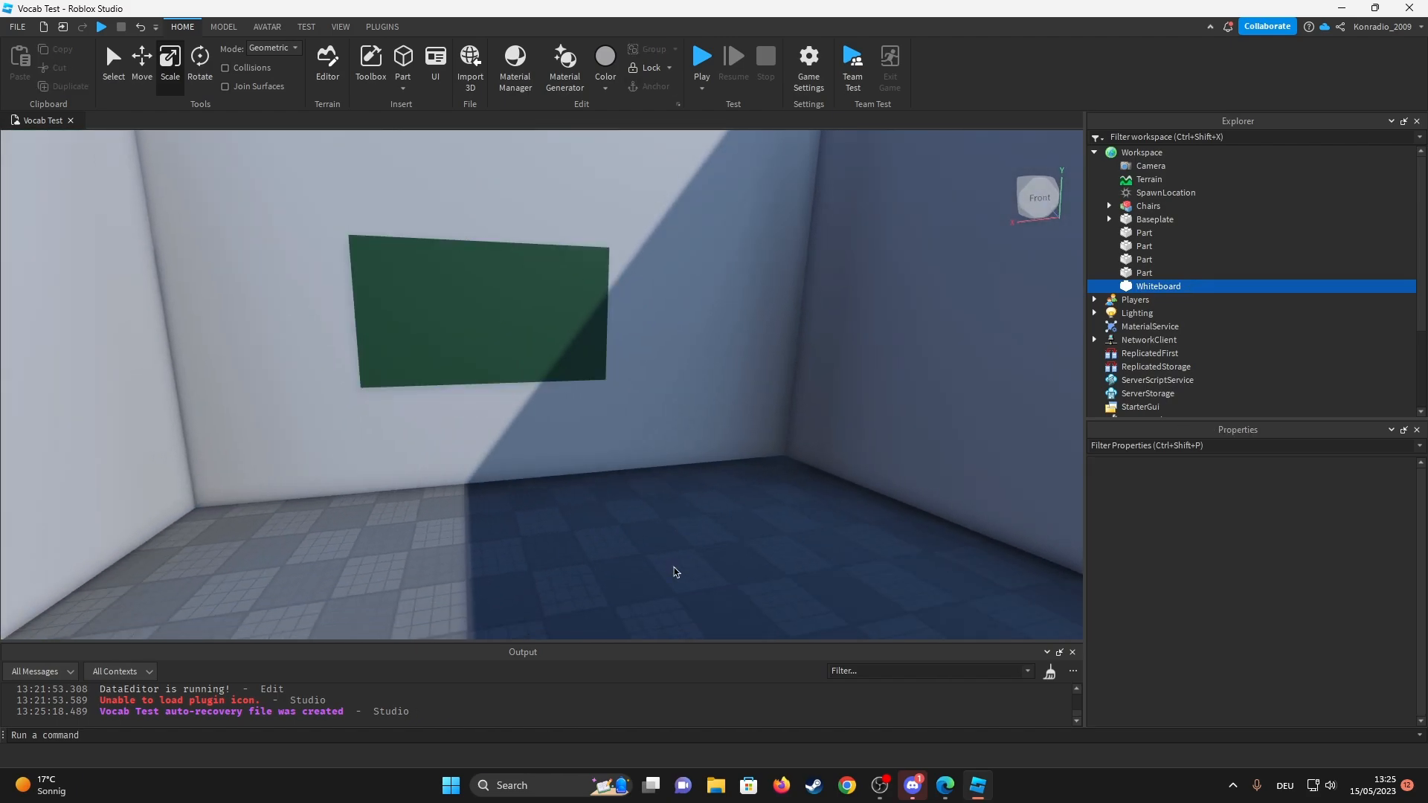
{"action": "scroll", "coordinate": [673, 573], "scroll_direction": "up", "scroll_amount": 3}
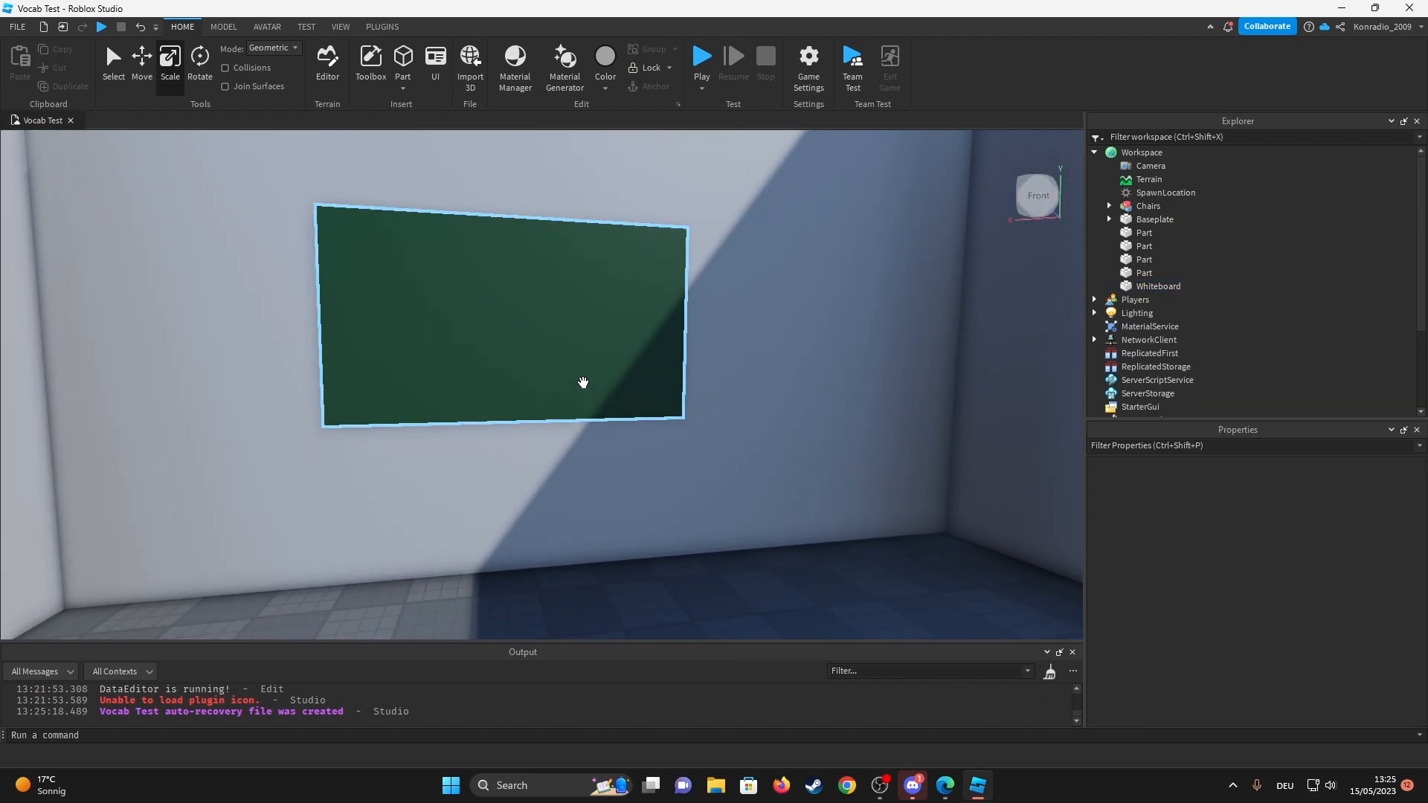
Shift the Vocab Test 3D text left so it sits on the board.
{"action": "left_click", "coordinate": [384, 26]}
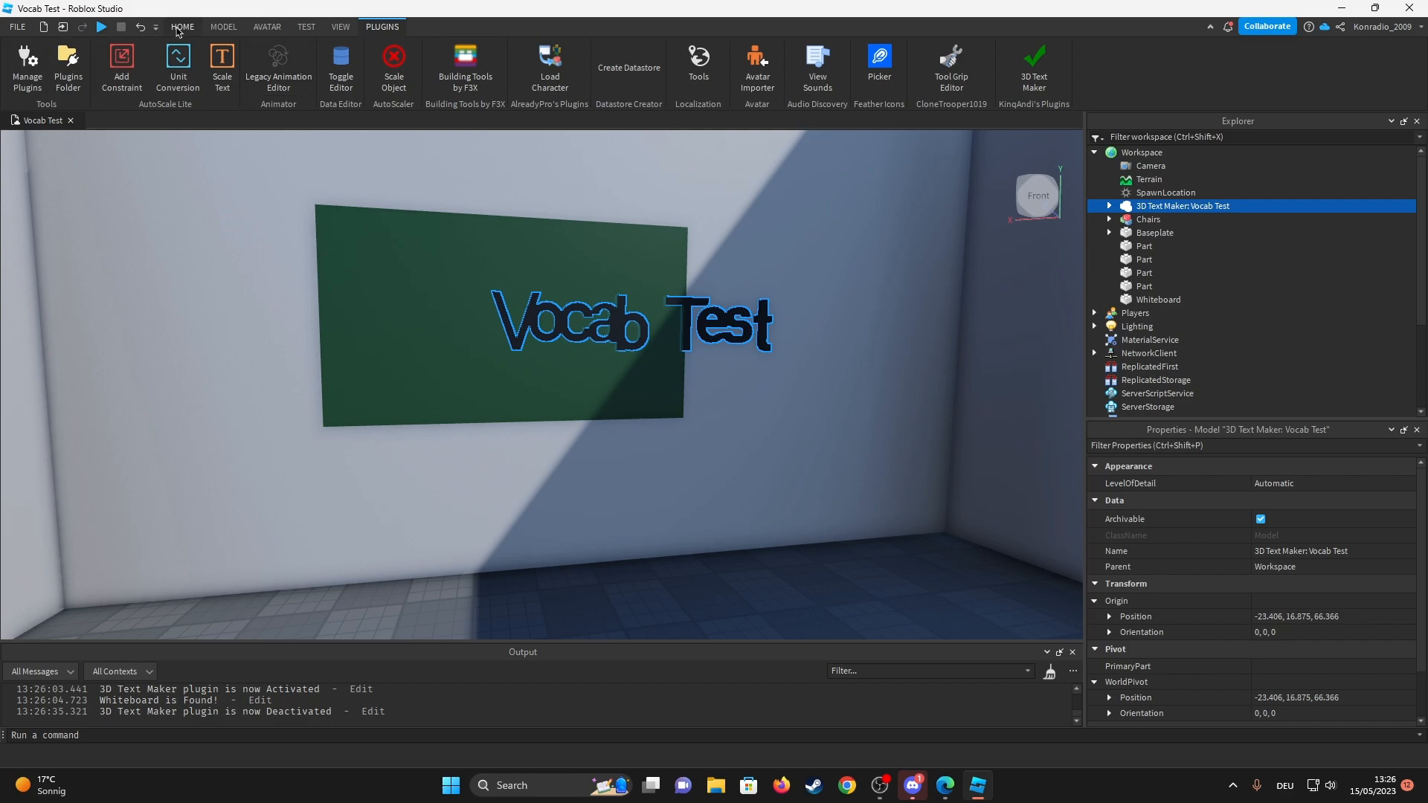
{"action": "left_click", "coordinate": [181, 27]}
{"action": "left_click", "coordinate": [139, 64]}
{"action": "left_click_drag", "start_coordinate": [625, 330], "coordinate": [490, 339]}
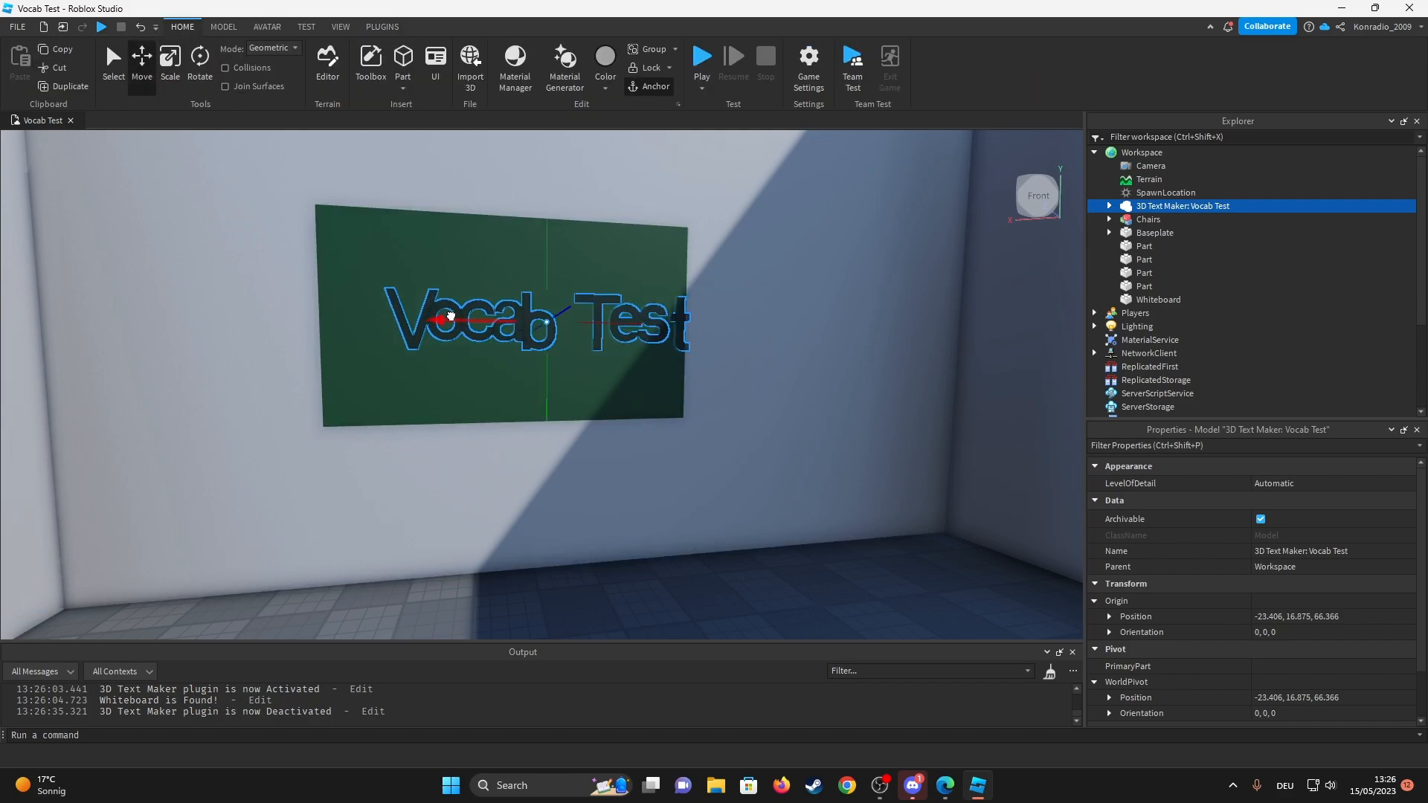
{"action": "left_click", "coordinate": [813, 536]}
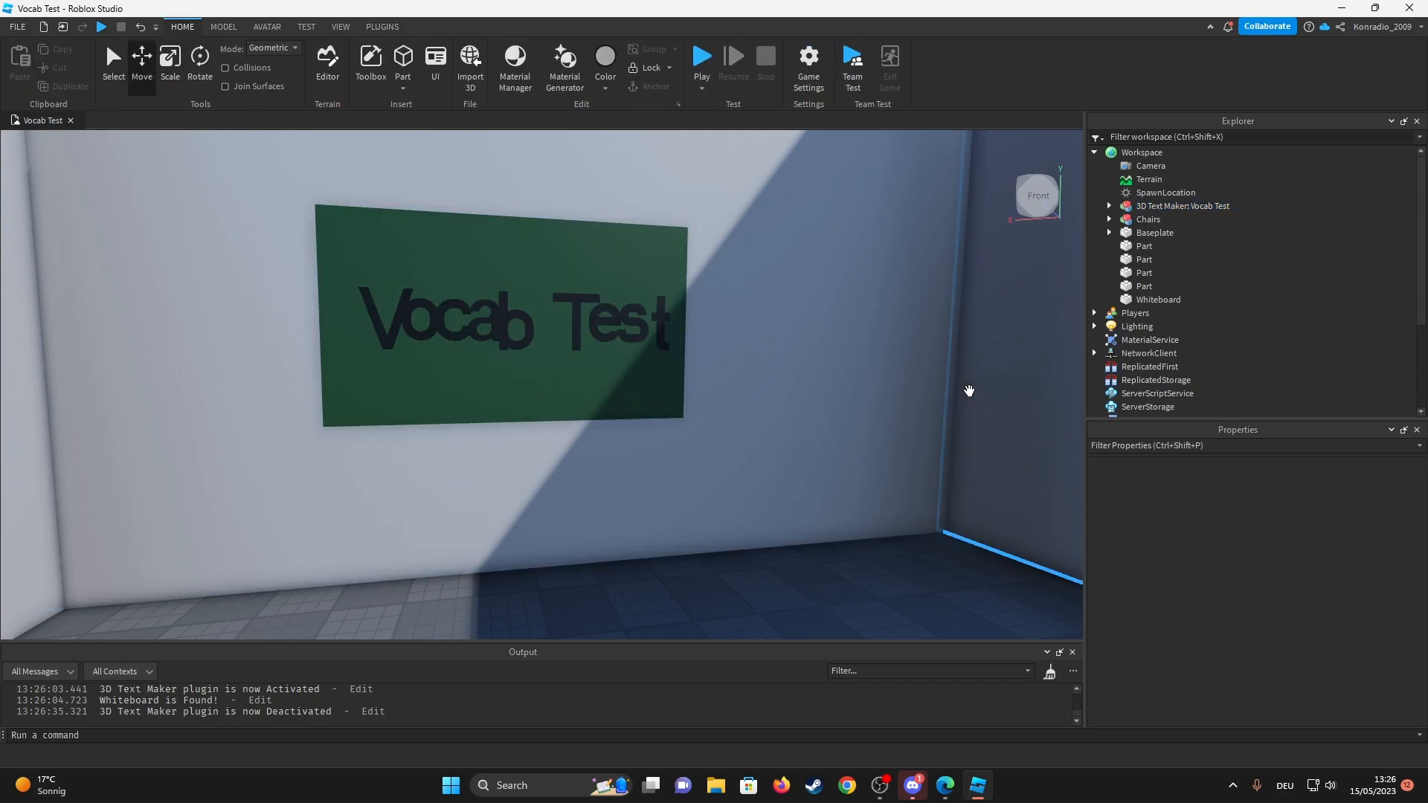
Select all nine letters of the text and set their colour to white.
{"action": "left_click", "coordinate": [1180, 210]}
{"action": "left_click", "coordinate": [1110, 206]}
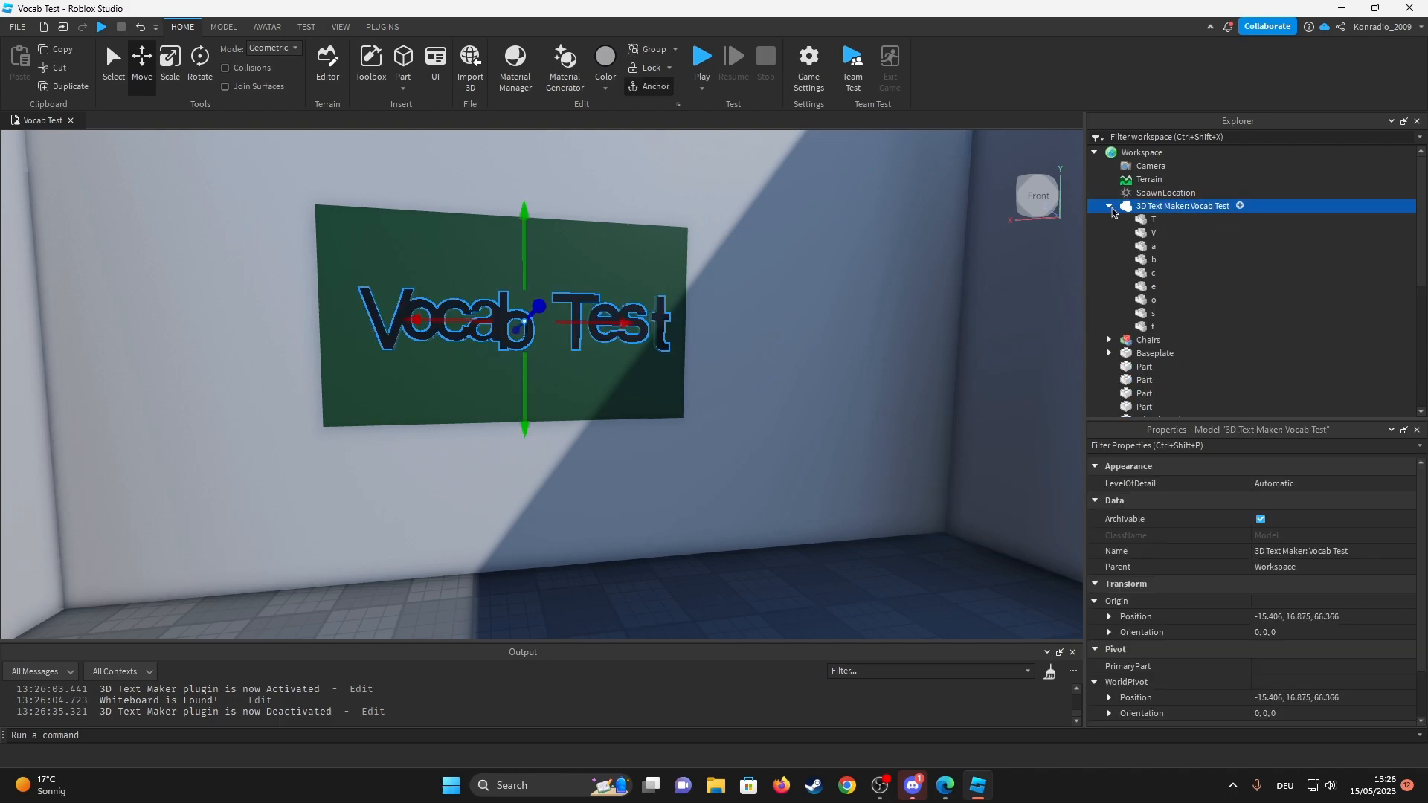
{"action": "left_click", "coordinate": [1154, 219]}
{"action": "left_click", "coordinate": [1137, 326], "text": "shift"}
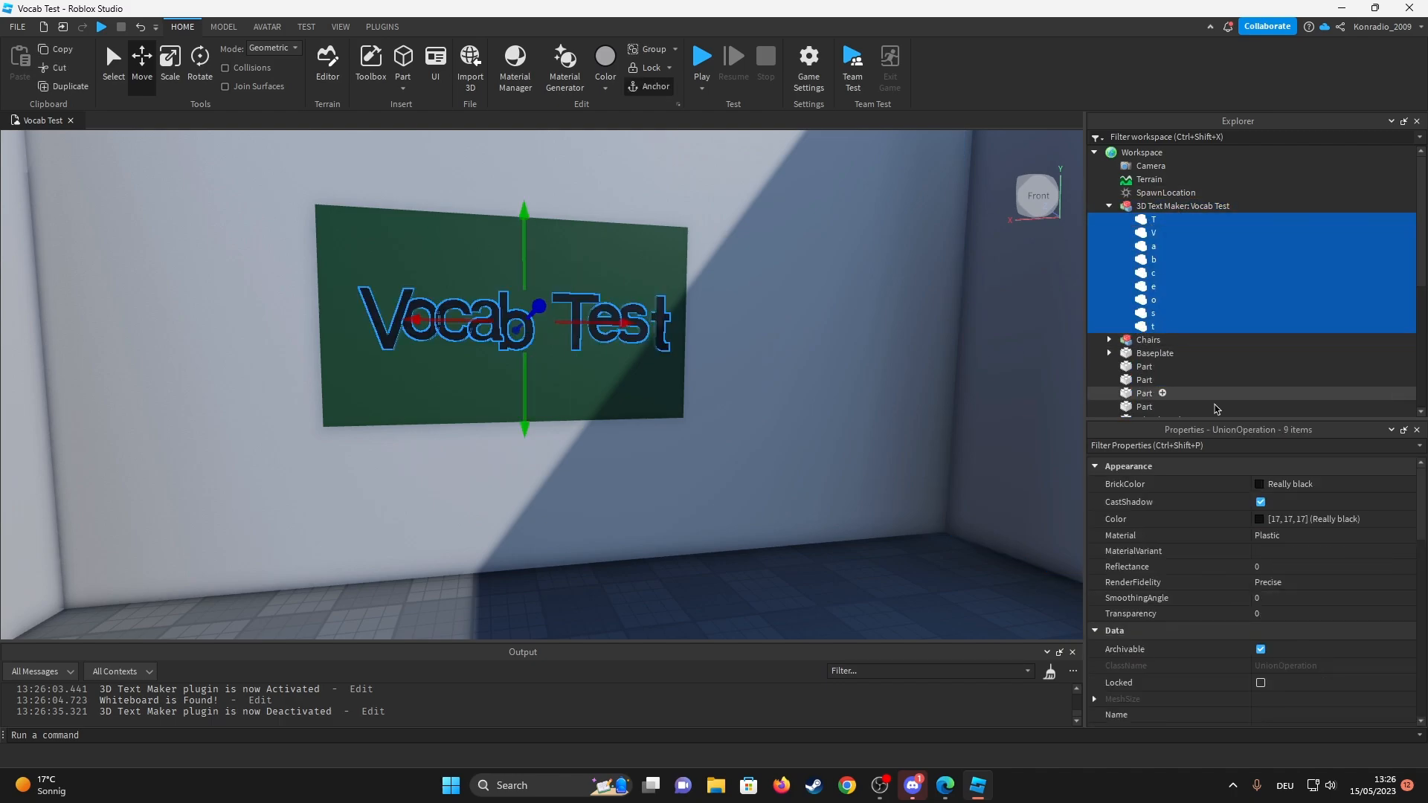
{"action": "left_click", "coordinate": [1261, 518]}
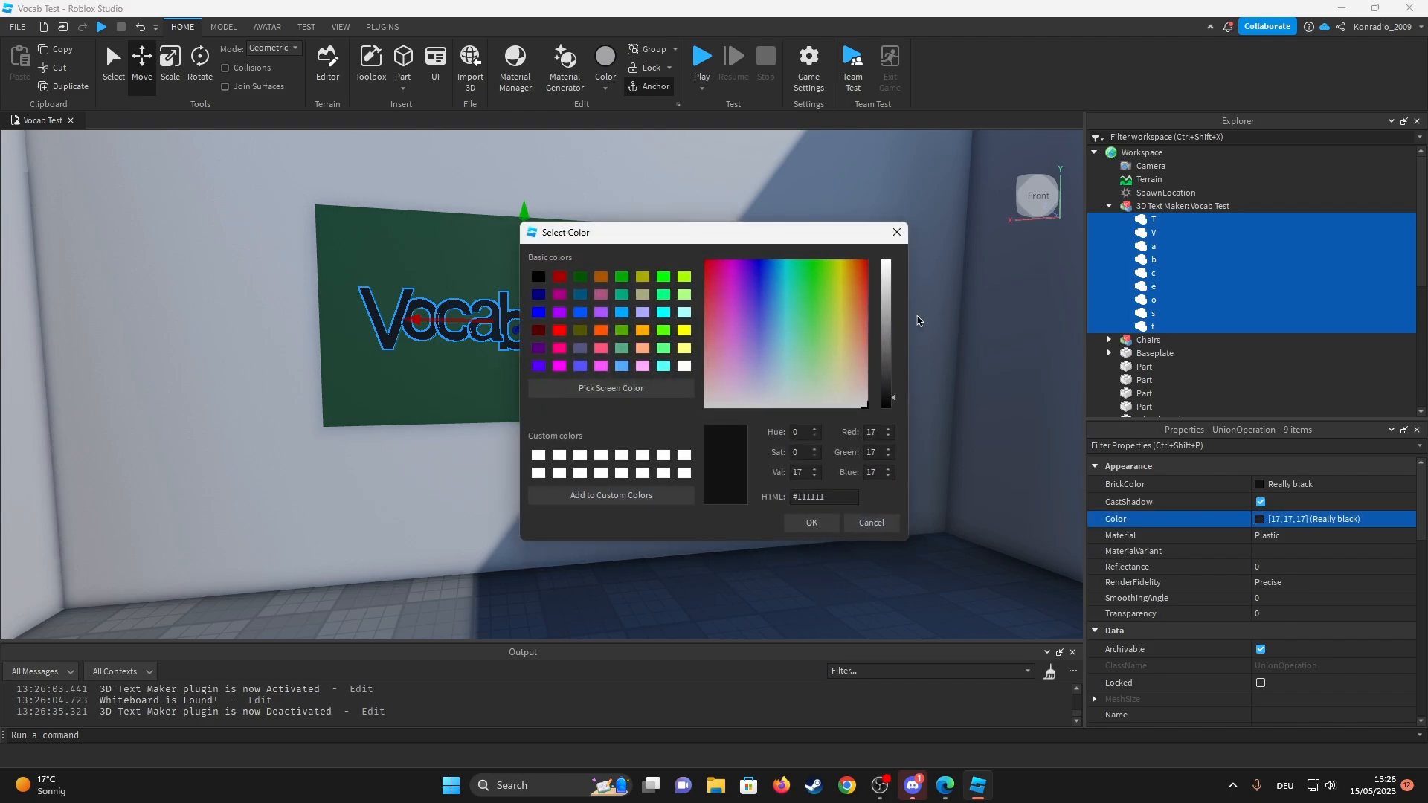
{"action": "left_click_drag", "start_coordinate": [887, 344], "coordinate": [892, 253]}
{"action": "left_click", "coordinate": [815, 529]}
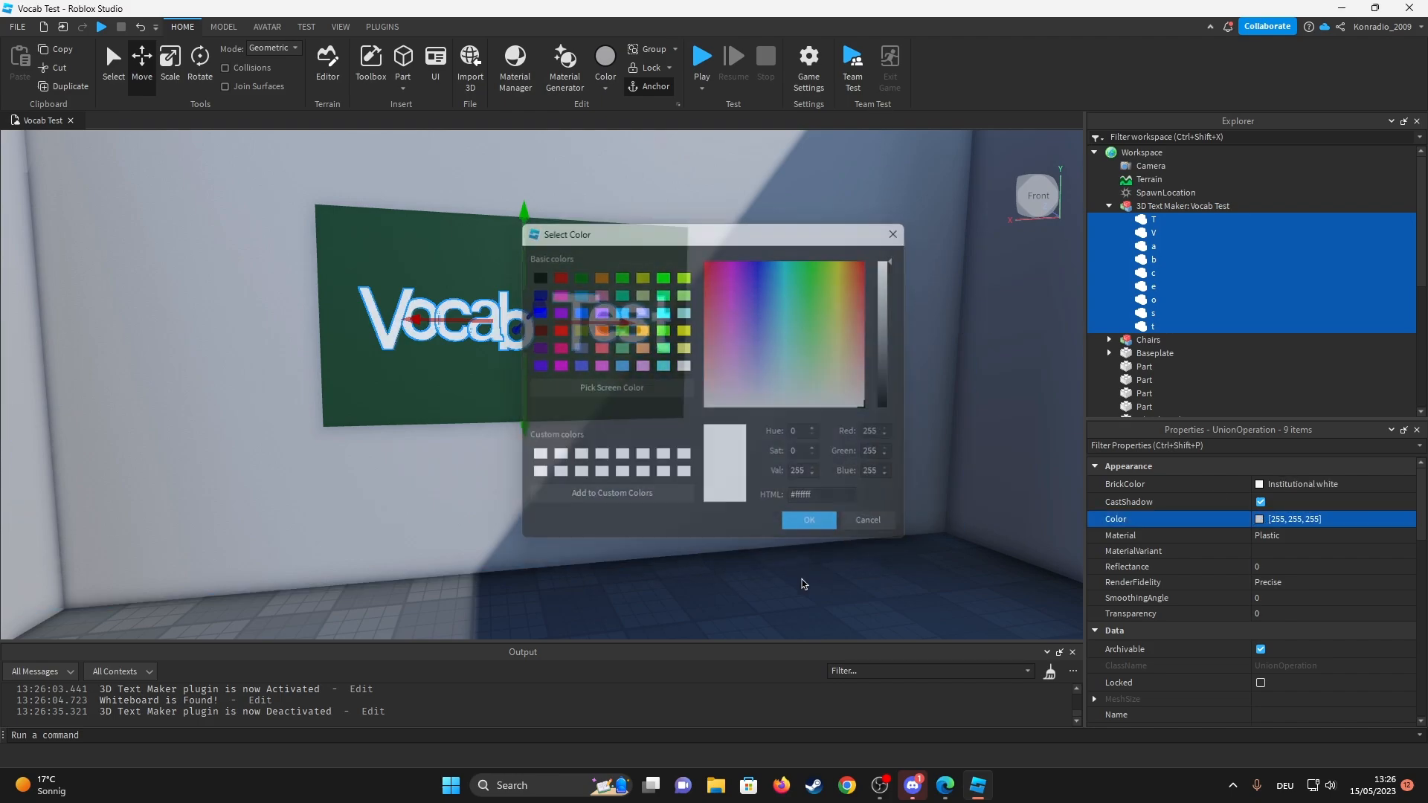
{"action": "left_click", "coordinate": [796, 596]}
{"action": "right_click_drag", "start_coordinate": [797, 596], "coordinate": [802, 598]}
{"action": "scroll", "coordinate": [725, 508], "scroll_direction": "down", "scroll_amount": 2}
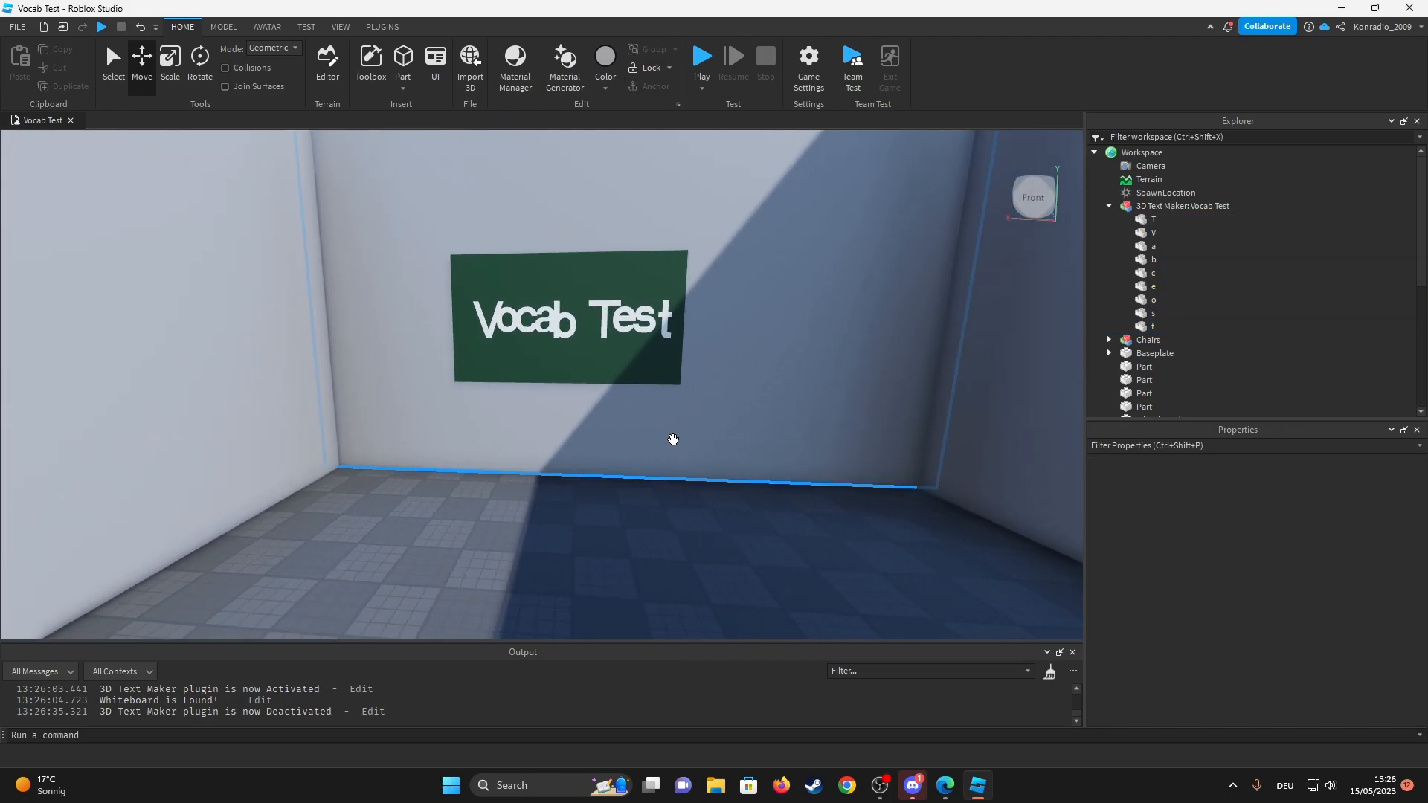
{"action": "scroll", "coordinate": [647, 418], "scroll_direction": "up", "scroll_amount": 3}
{"action": "scroll", "coordinate": [479, 248], "scroll_direction": "down", "scroll_amount": 2}
{"action": "scroll", "coordinate": [409, 315], "scroll_direction": "up", "scroll_amount": 2}
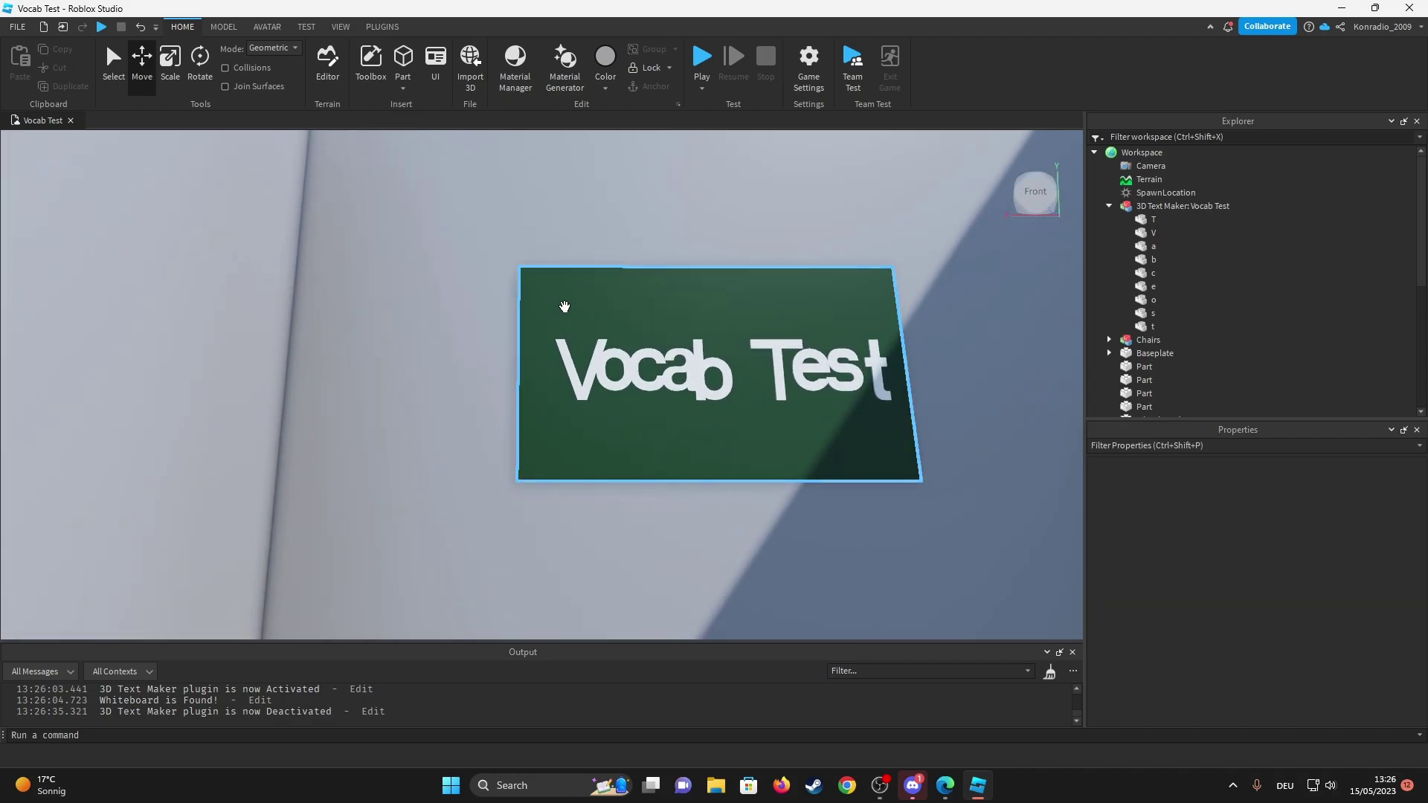
Shift the green board left along the wall within its black frame.
{"action": "left_click", "coordinate": [565, 306]}
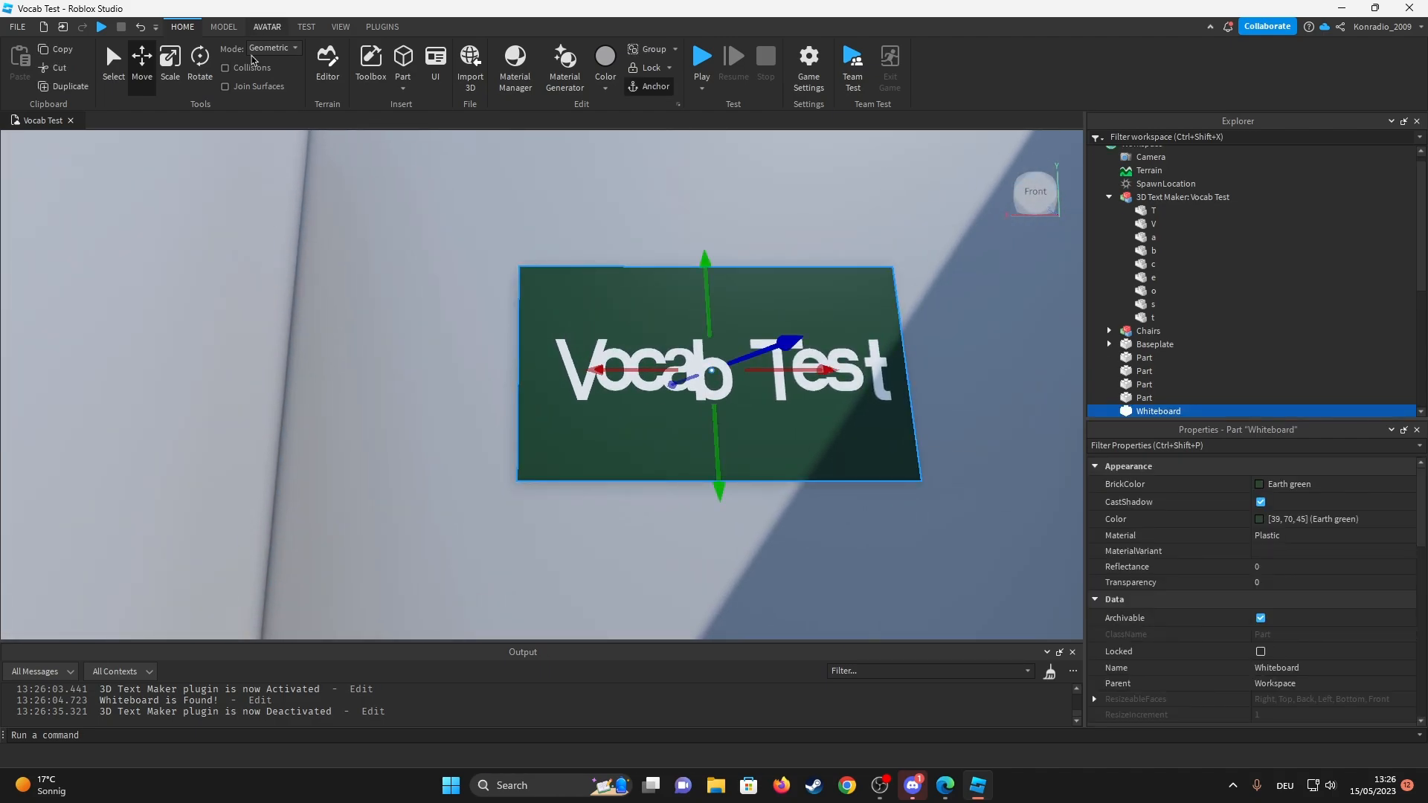
{"action": "left_click_drag", "start_coordinate": [787, 369], "coordinate": [771, 385]}
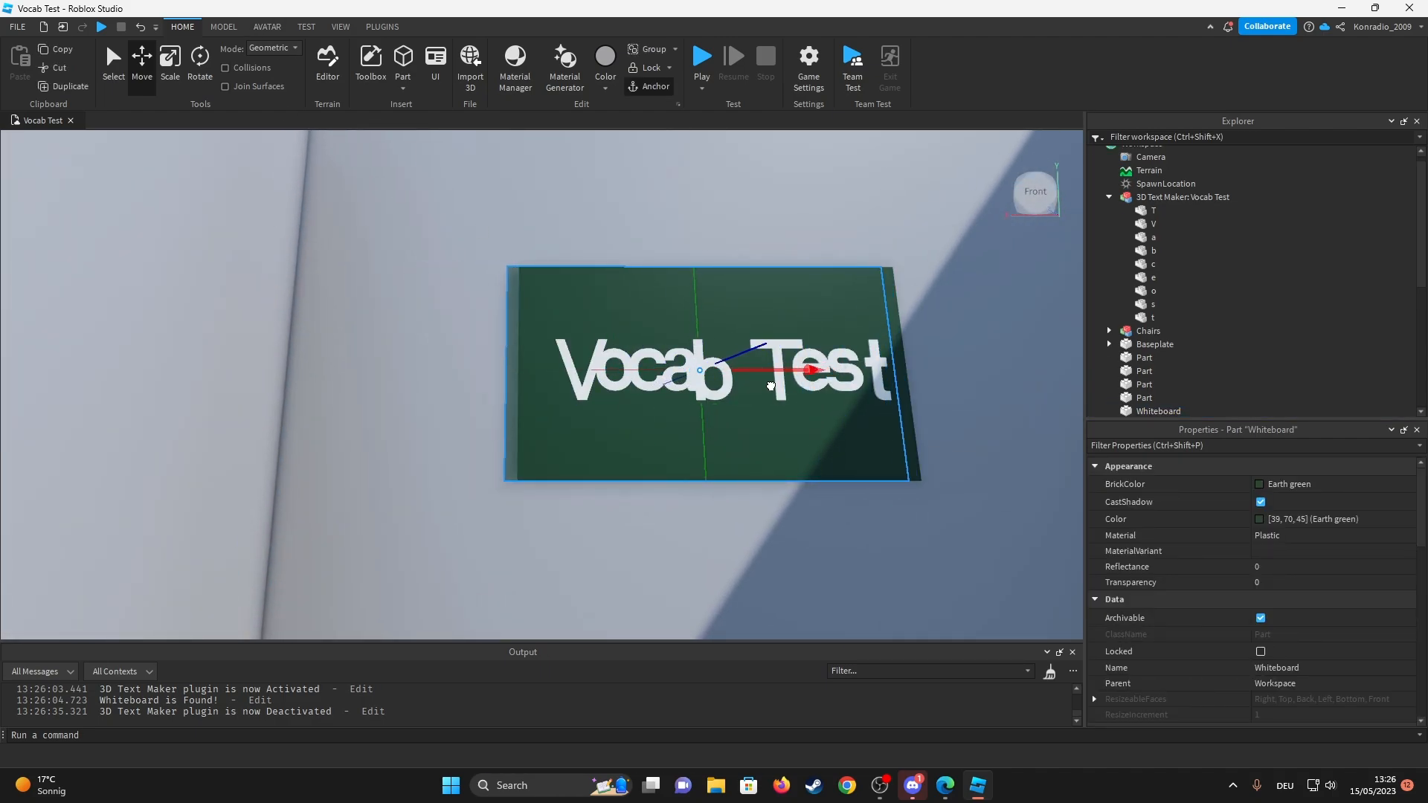
{"action": "scroll", "coordinate": [591, 341], "scroll_direction": "up", "scroll_amount": 3}
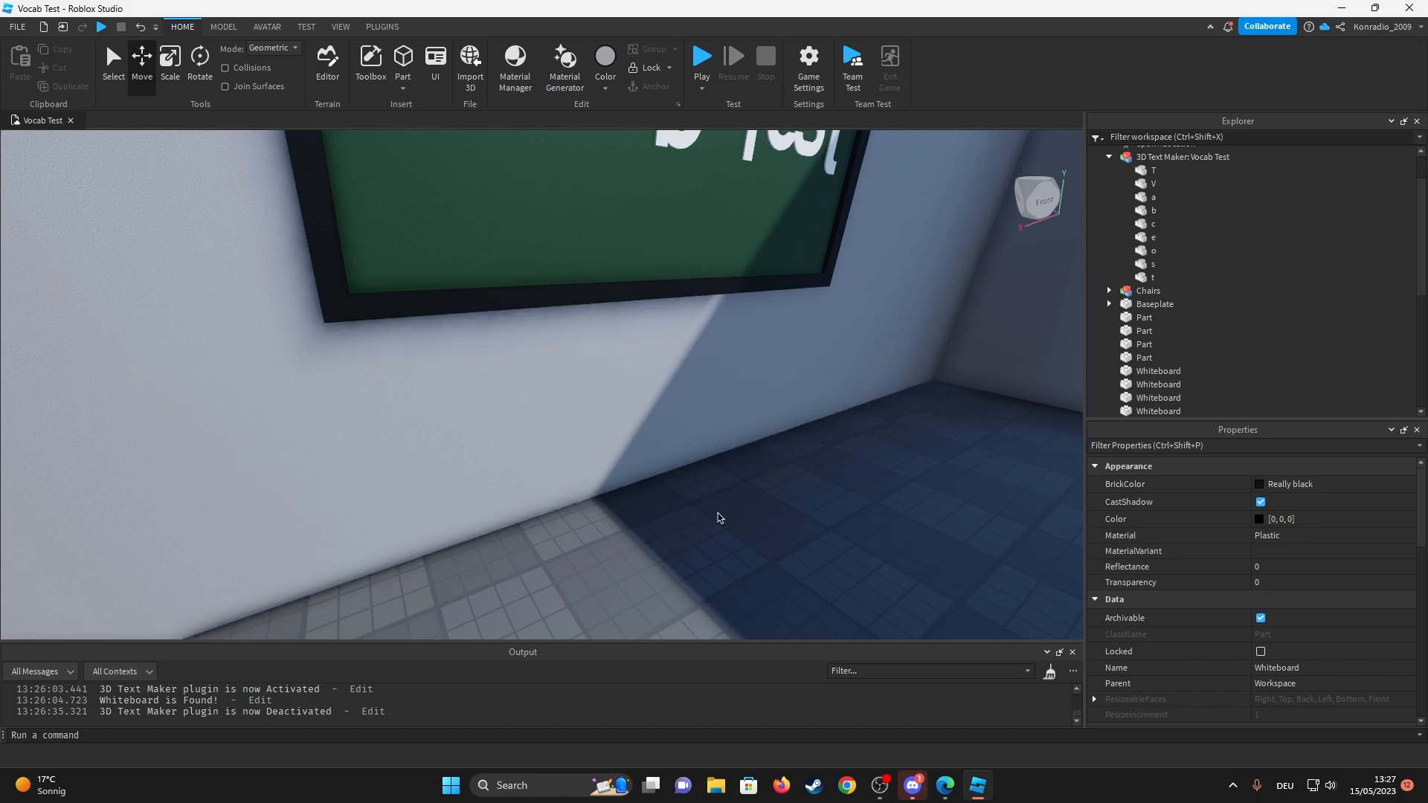
{"action": "scroll", "coordinate": [719, 517], "scroll_direction": "down", "scroll_amount": 5}
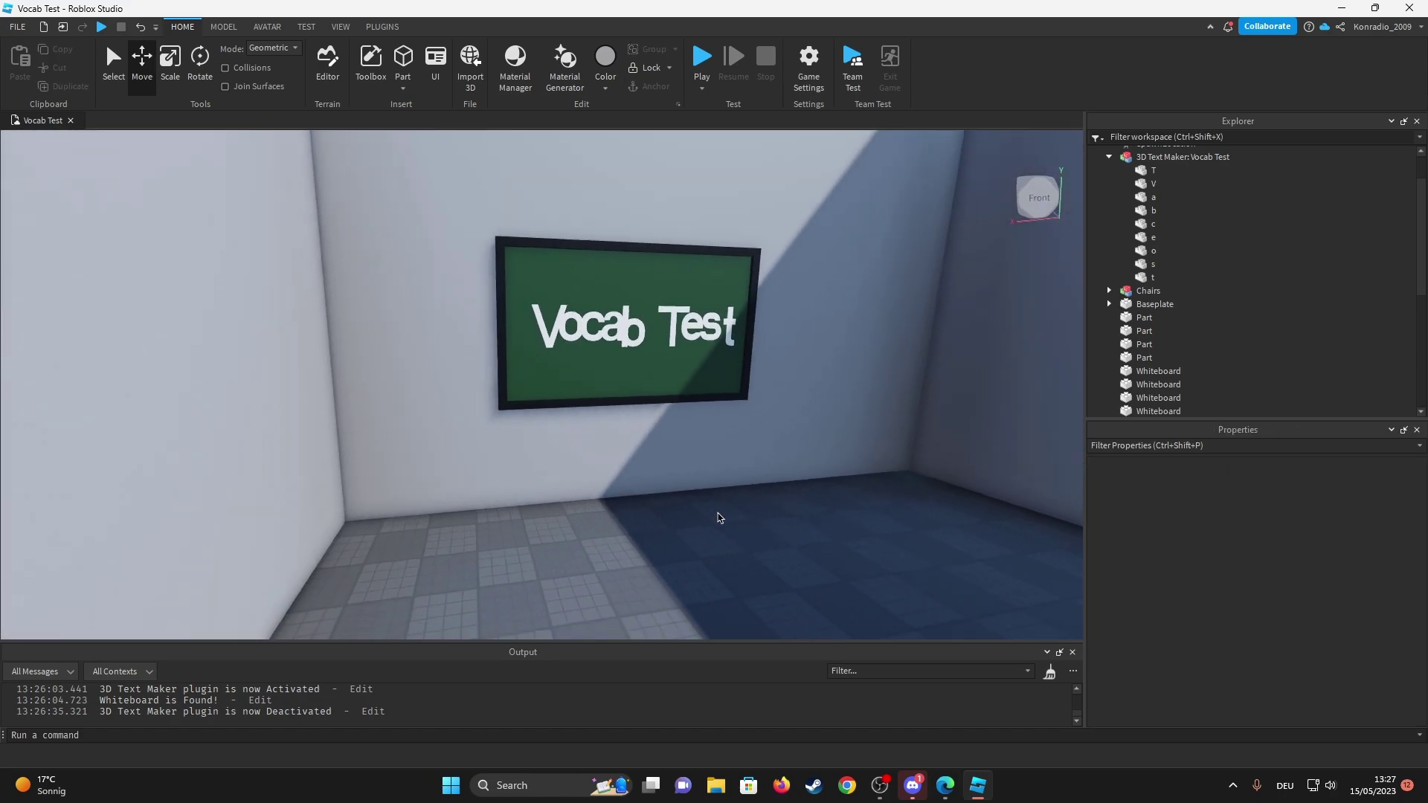
{"action": "right_click_drag", "start_coordinate": [456, 230], "coordinate": [454, 233]}
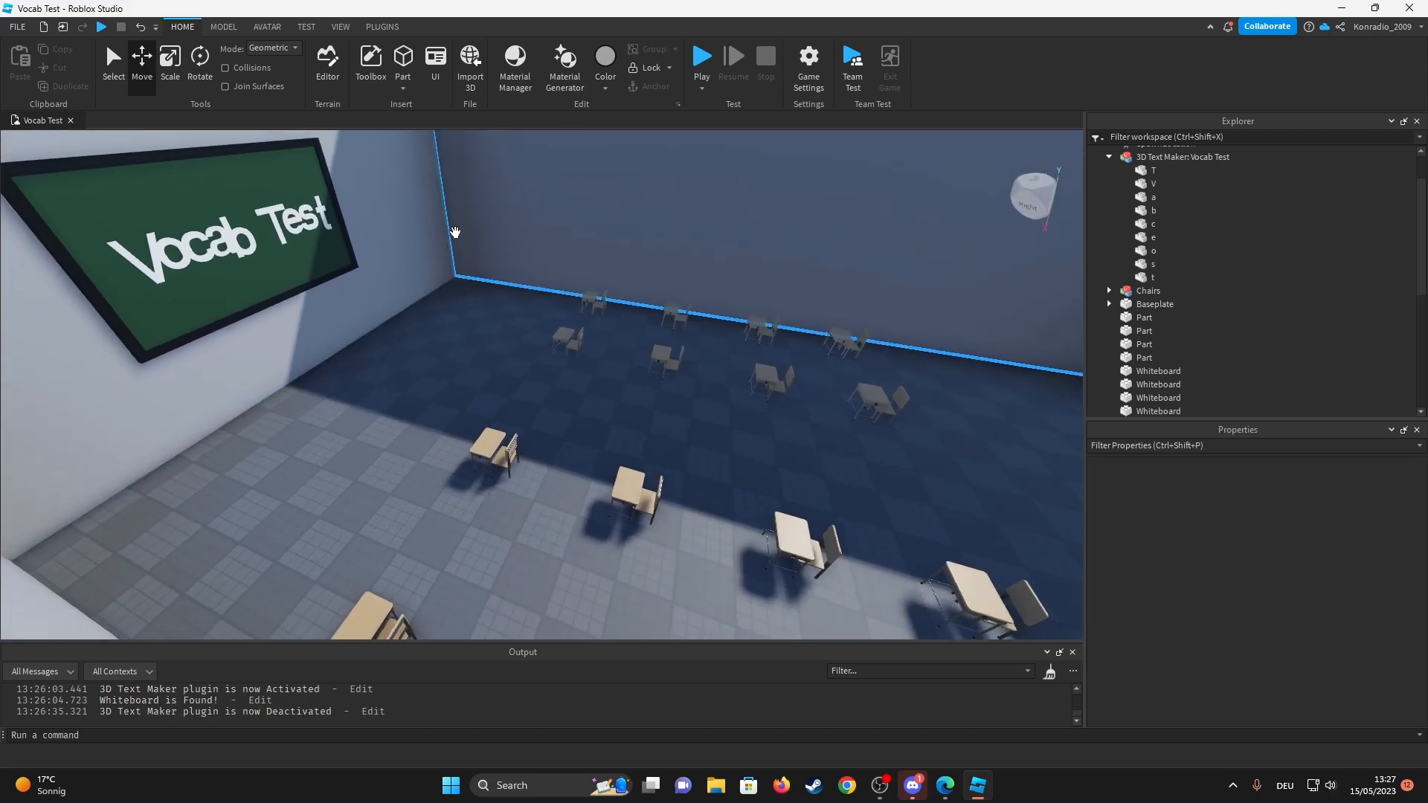
{"action": "scroll", "coordinate": [567, 446], "scroll_direction": "down", "scroll_amount": 3}
{"action": "scroll", "coordinate": [614, 383], "scroll_direction": "down", "scroll_amount": 3}
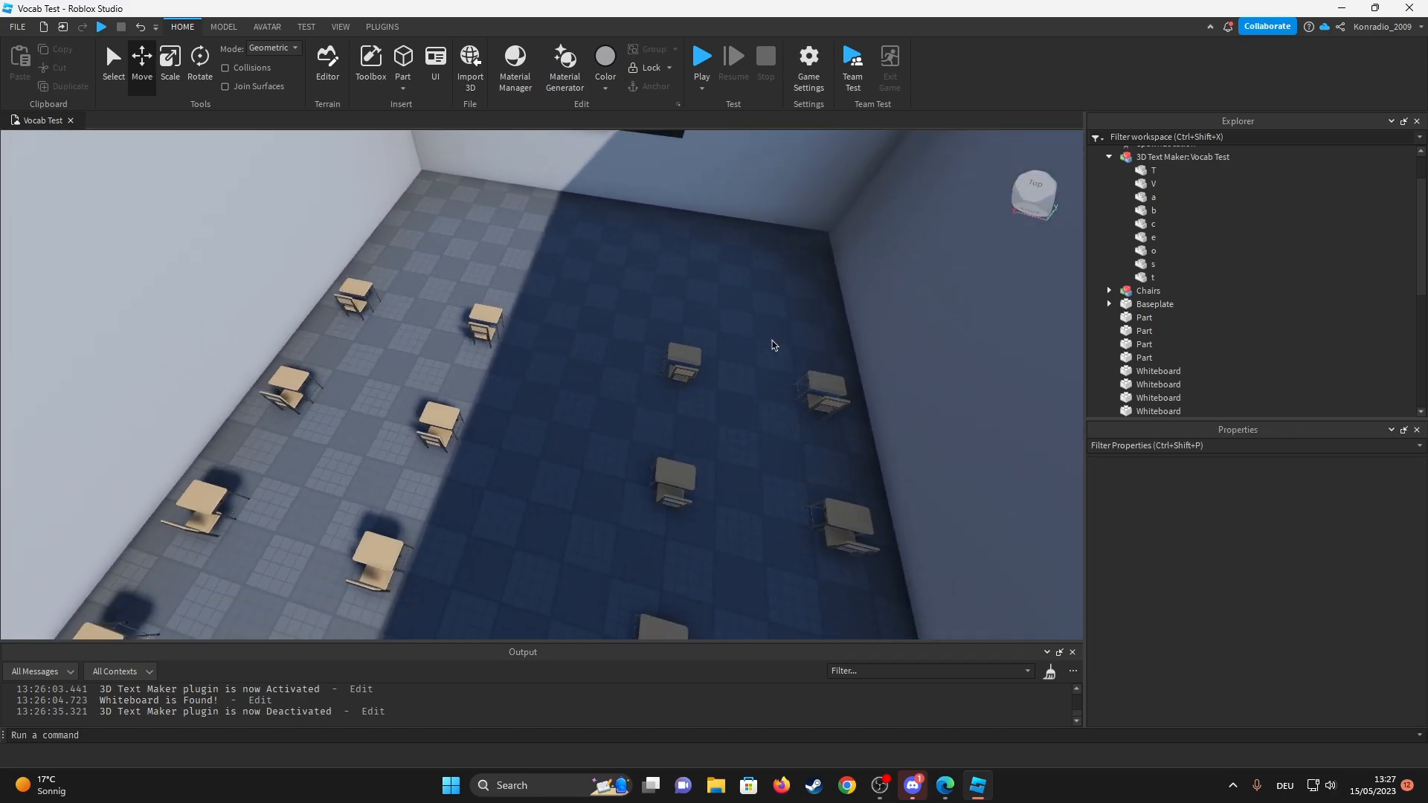
{"action": "scroll", "coordinate": [763, 281], "scroll_direction": "up", "scroll_amount": 6}
{"action": "right_click_drag", "start_coordinate": [762, 279], "coordinate": [762, 284]}
{"action": "scroll", "coordinate": [762, 307], "scroll_direction": "down", "scroll_amount": 3}
{"action": "scroll", "coordinate": [763, 306], "scroll_direction": "up", "scroll_amount": 2}
Insert a character rig as the Teacher and position it on the floor.
{"action": "left_click", "coordinate": [382, 28]}
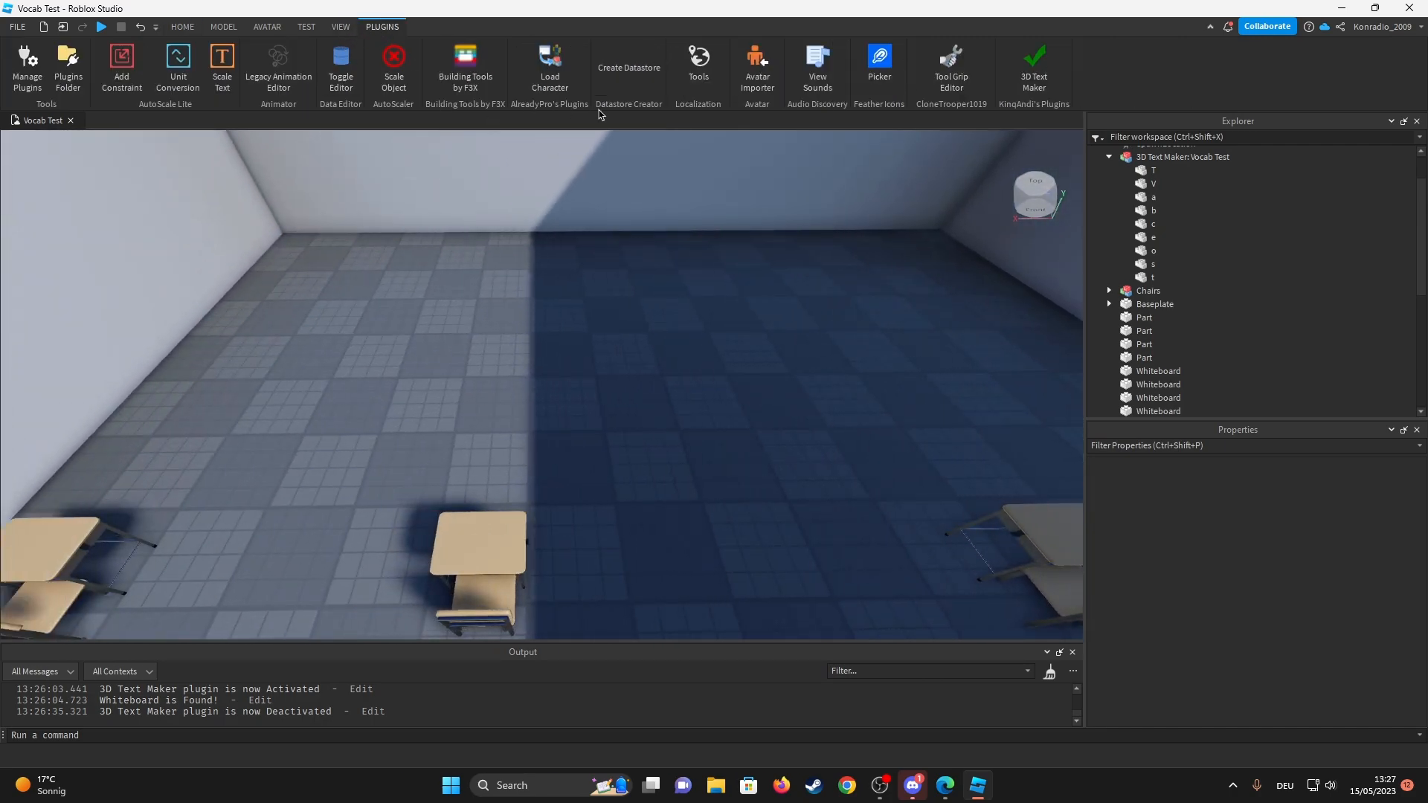
{"action": "left_click", "coordinate": [306, 27]}
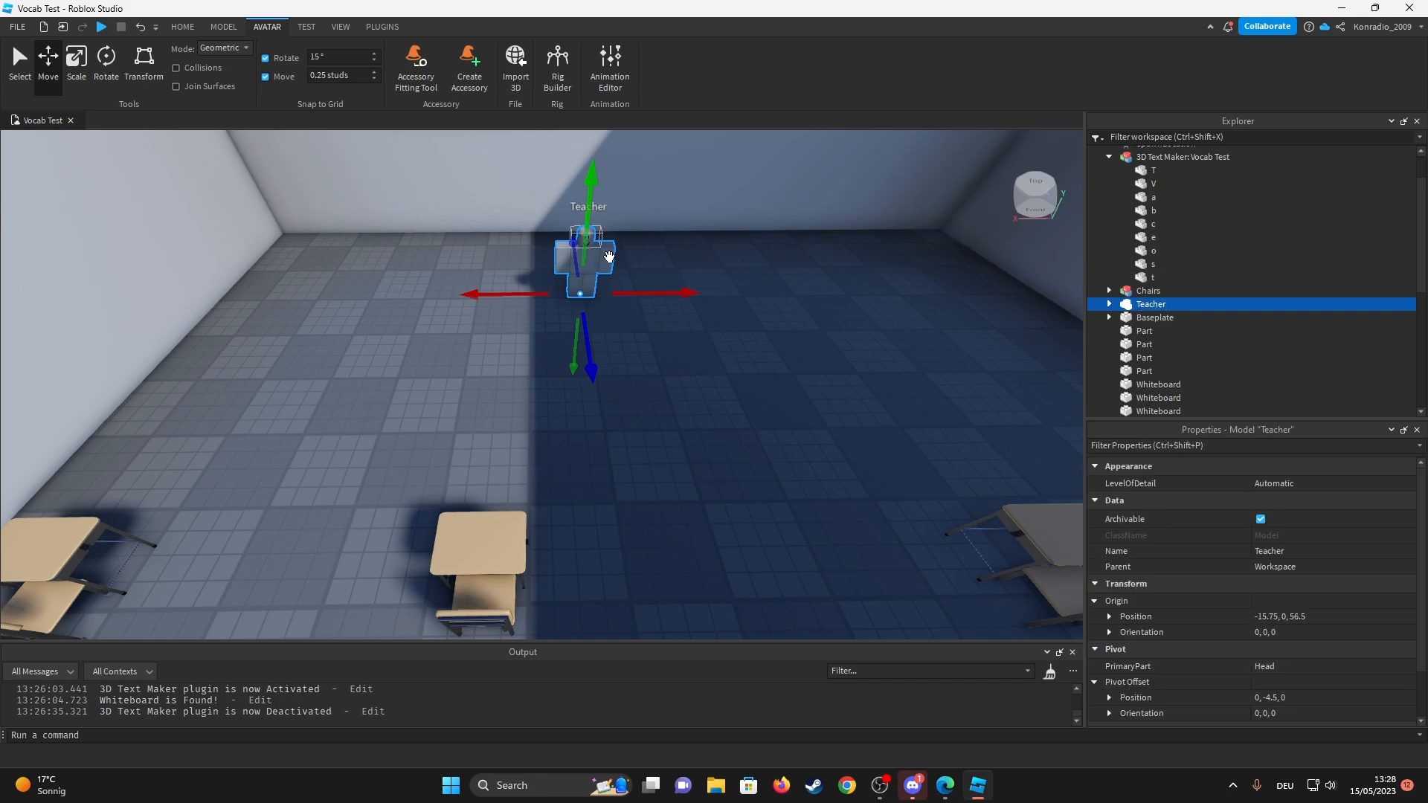
{"action": "left_click_drag", "start_coordinate": [605, 269], "coordinate": [645, 330]}
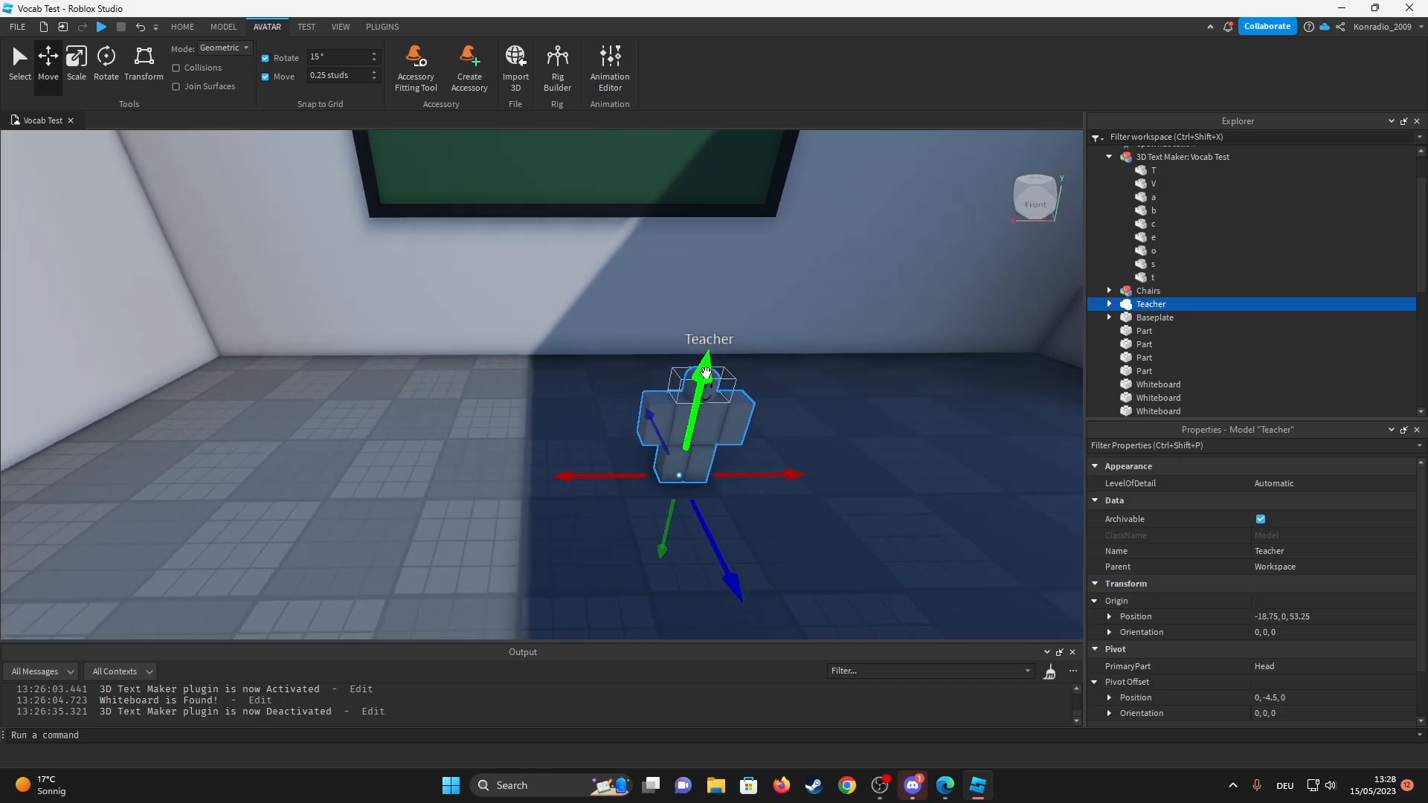
{"action": "left_click_drag", "start_coordinate": [680, 436], "coordinate": [597, 391]}
{"action": "left_click", "coordinate": [549, 420]}
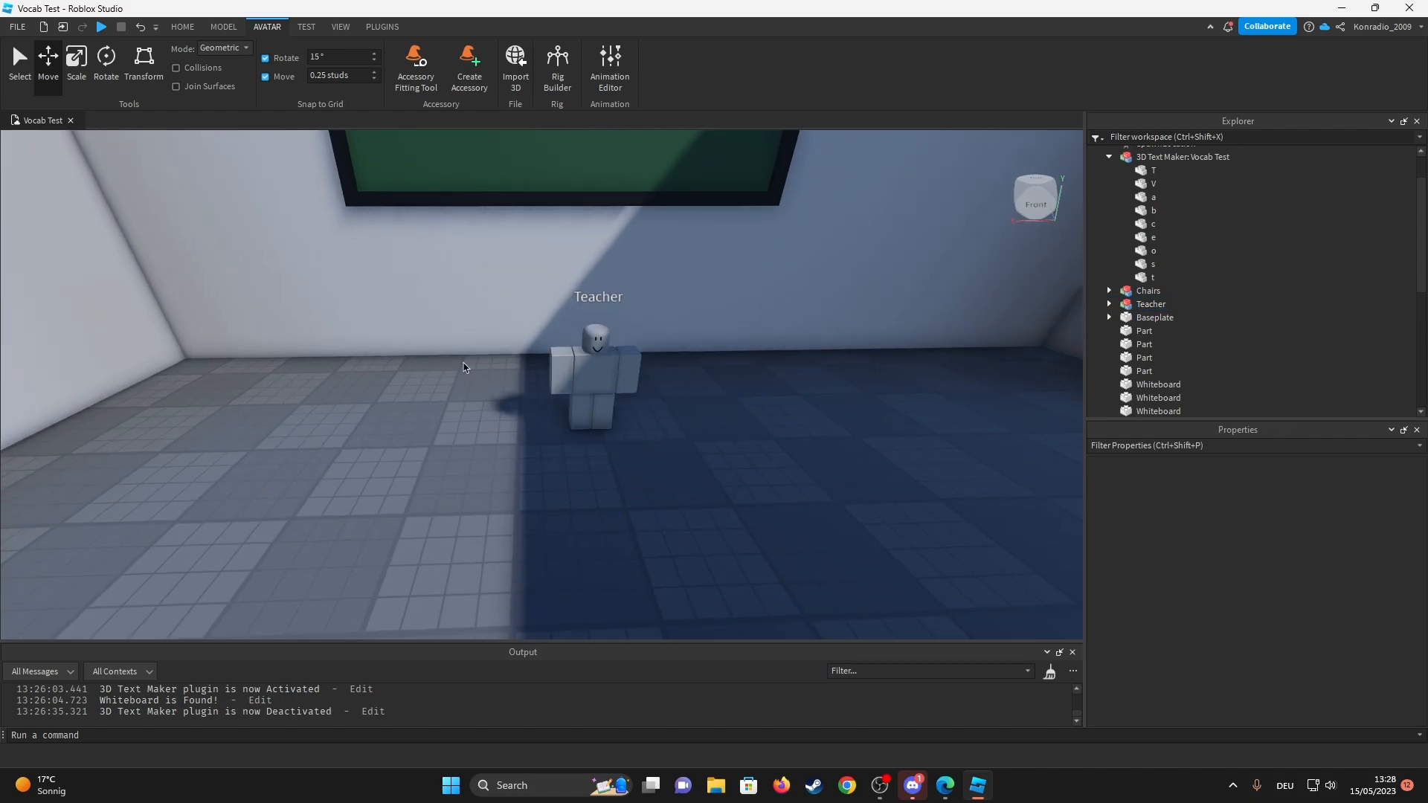
Group the five Whiteboard parts into one model and move the Vocab Test text into it.
{"action": "left_click", "coordinate": [1108, 157]}
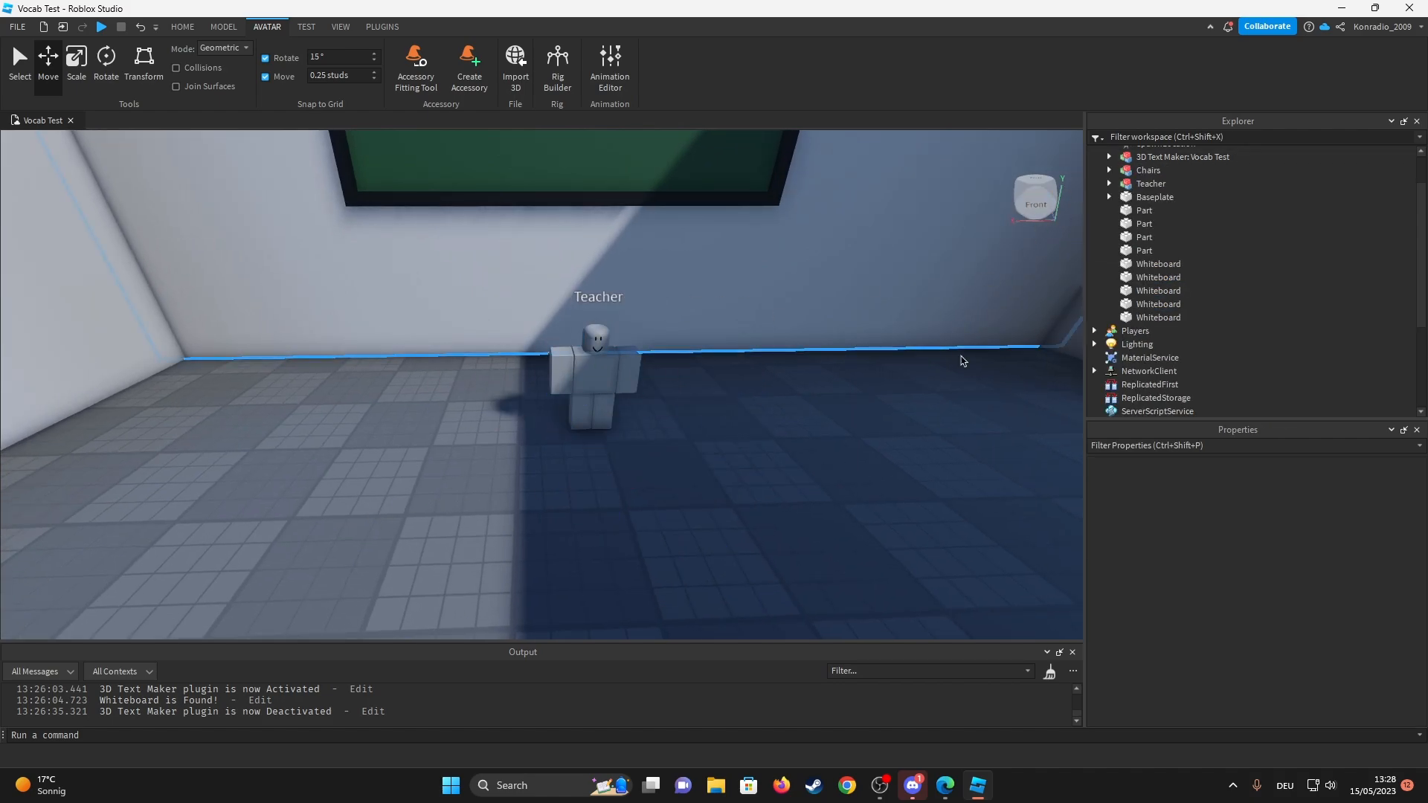
{"action": "left_click", "coordinate": [1146, 276]}
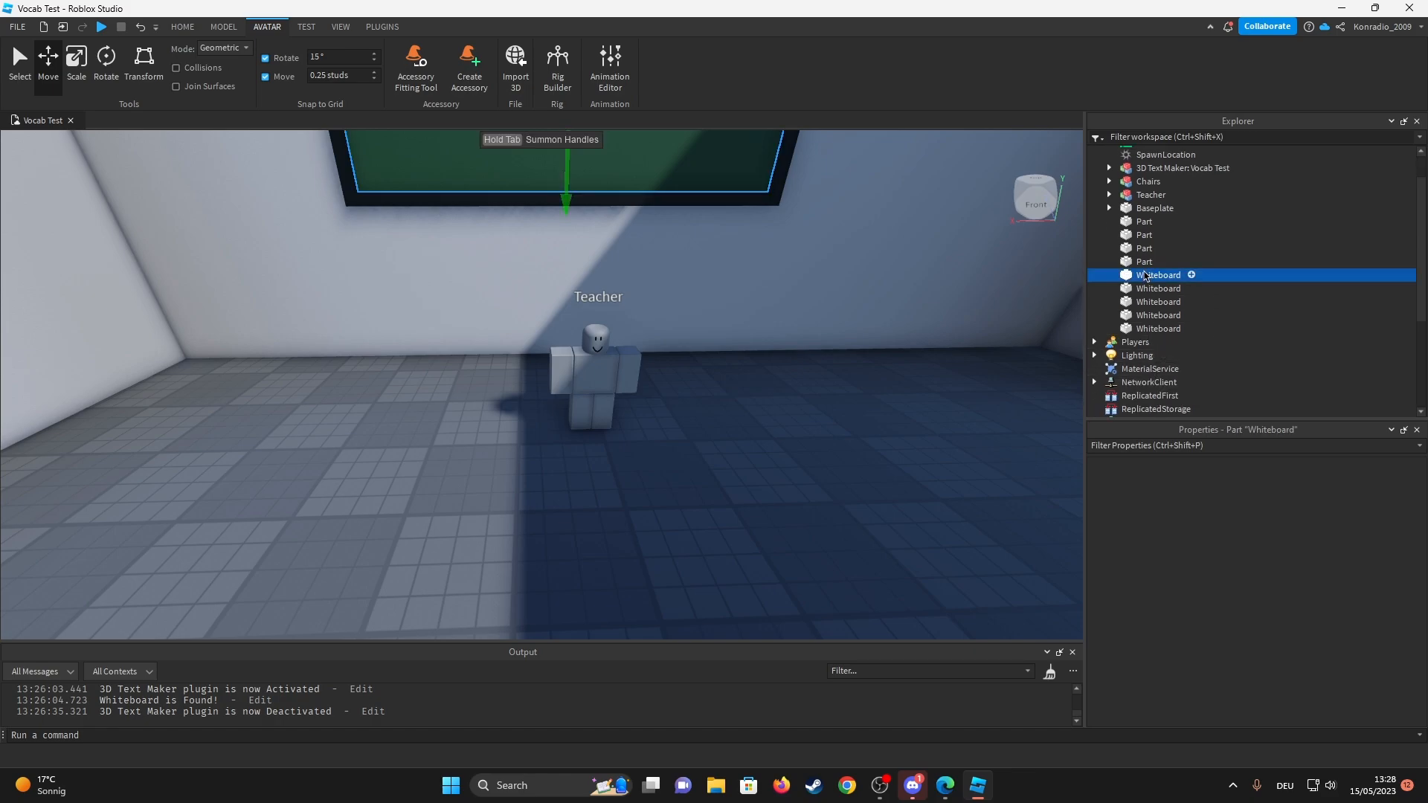
{"action": "left_click", "coordinate": [1145, 329], "text": "shift"}
{"action": "key", "text": "ctrl+g"}
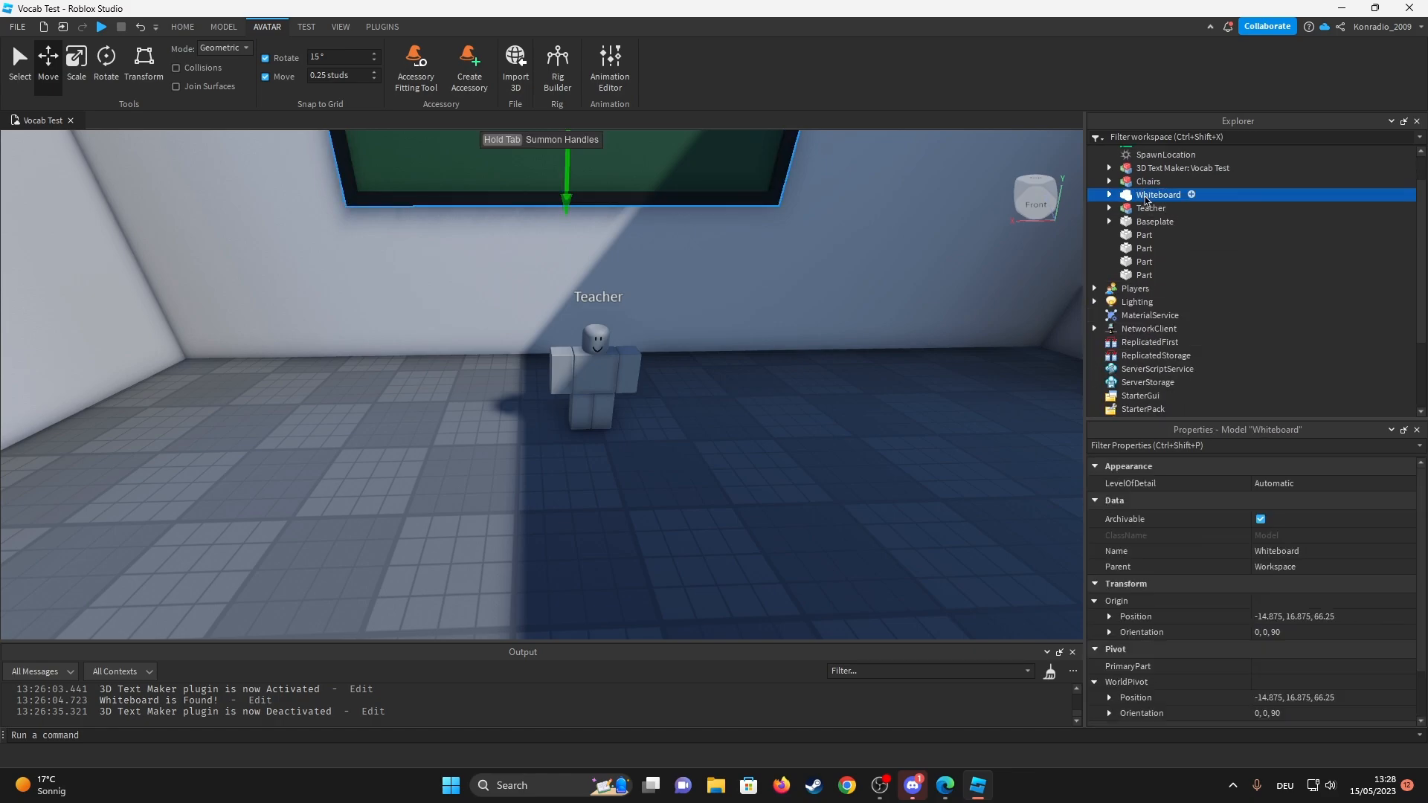
{"action": "scroll", "coordinate": [788, 389], "scroll_direction": "down", "scroll_amount": 3}
{"action": "scroll", "coordinate": [663, 397], "scroll_direction": "up", "scroll_amount": 3}
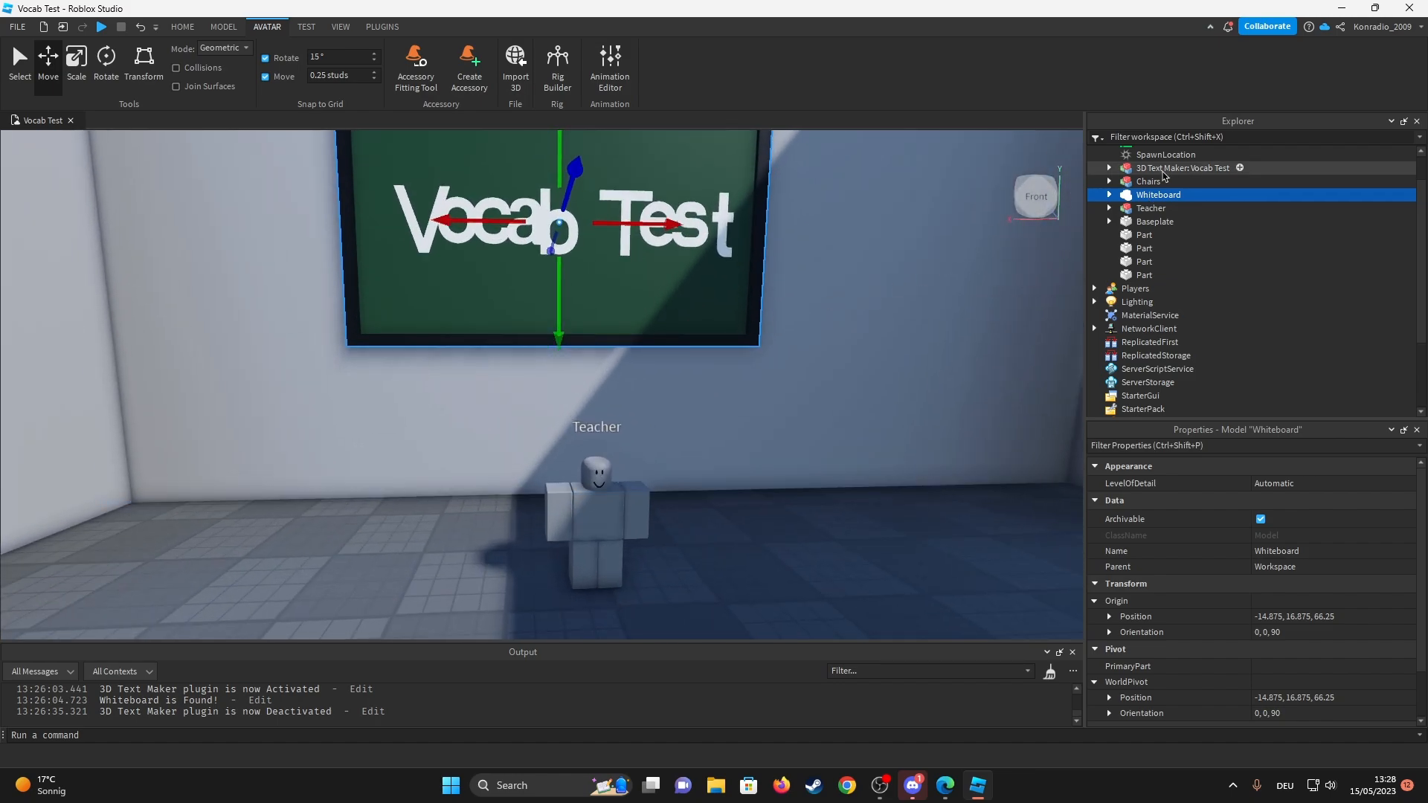
{"action": "left_click_drag", "start_coordinate": [1164, 168], "coordinate": [1157, 195]}
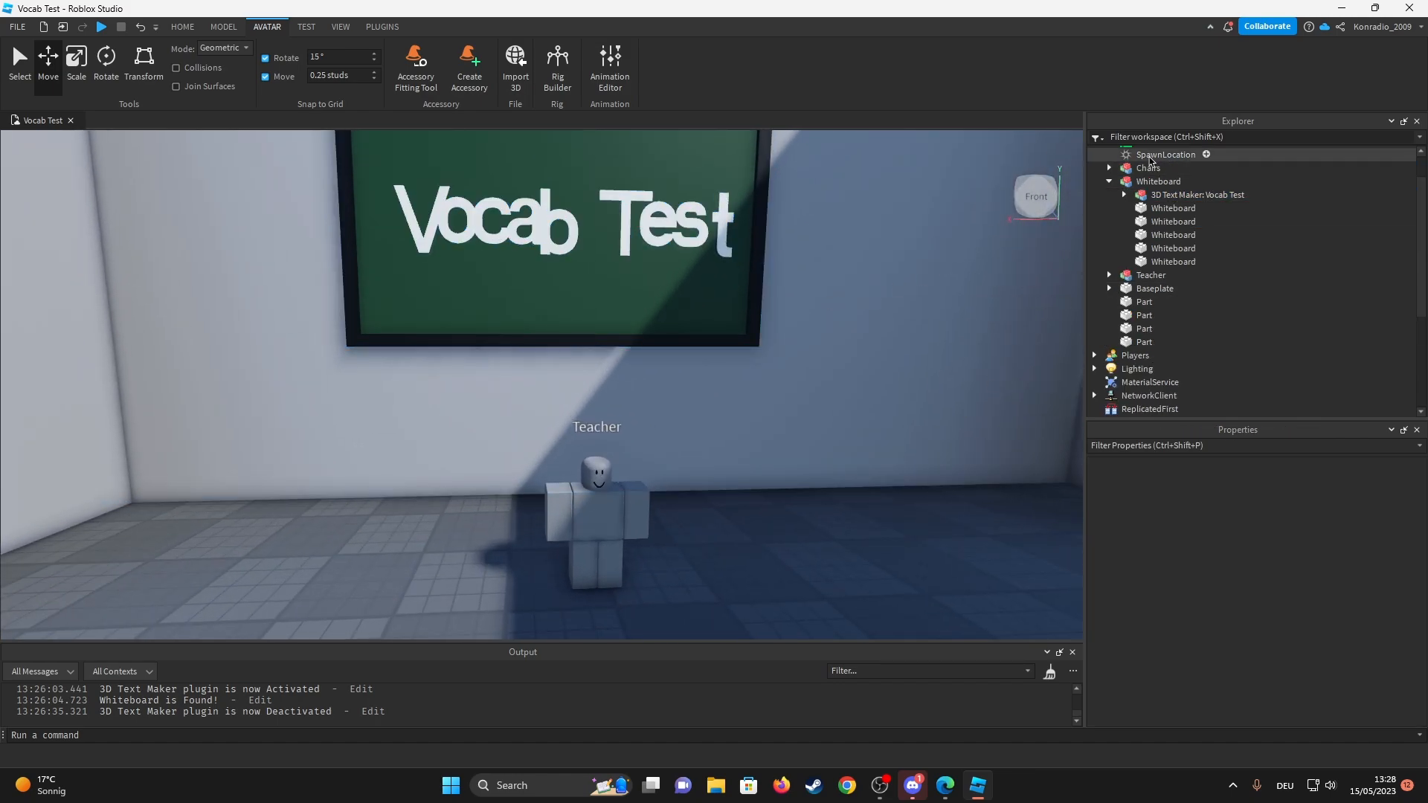
Expand the Teacher model and raise its Right Arm.
{"action": "left_click", "coordinate": [1108, 181]}
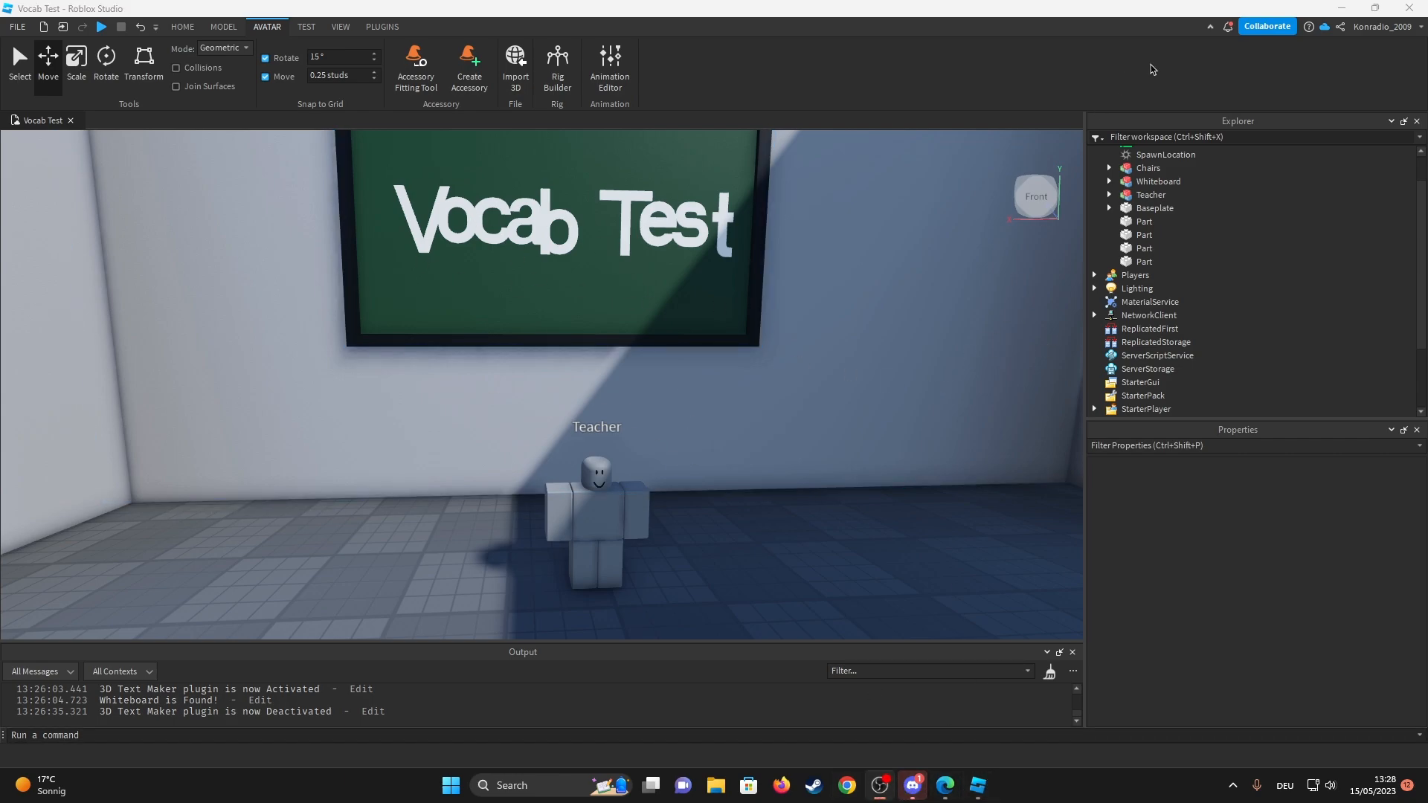
{"action": "scroll", "coordinate": [1119, 288], "scroll_direction": "up", "scroll_amount": 2}
{"action": "left_click", "coordinate": [1110, 232]}
{"action": "scroll", "coordinate": [1146, 272], "scroll_direction": "down", "scroll_amount": 2}
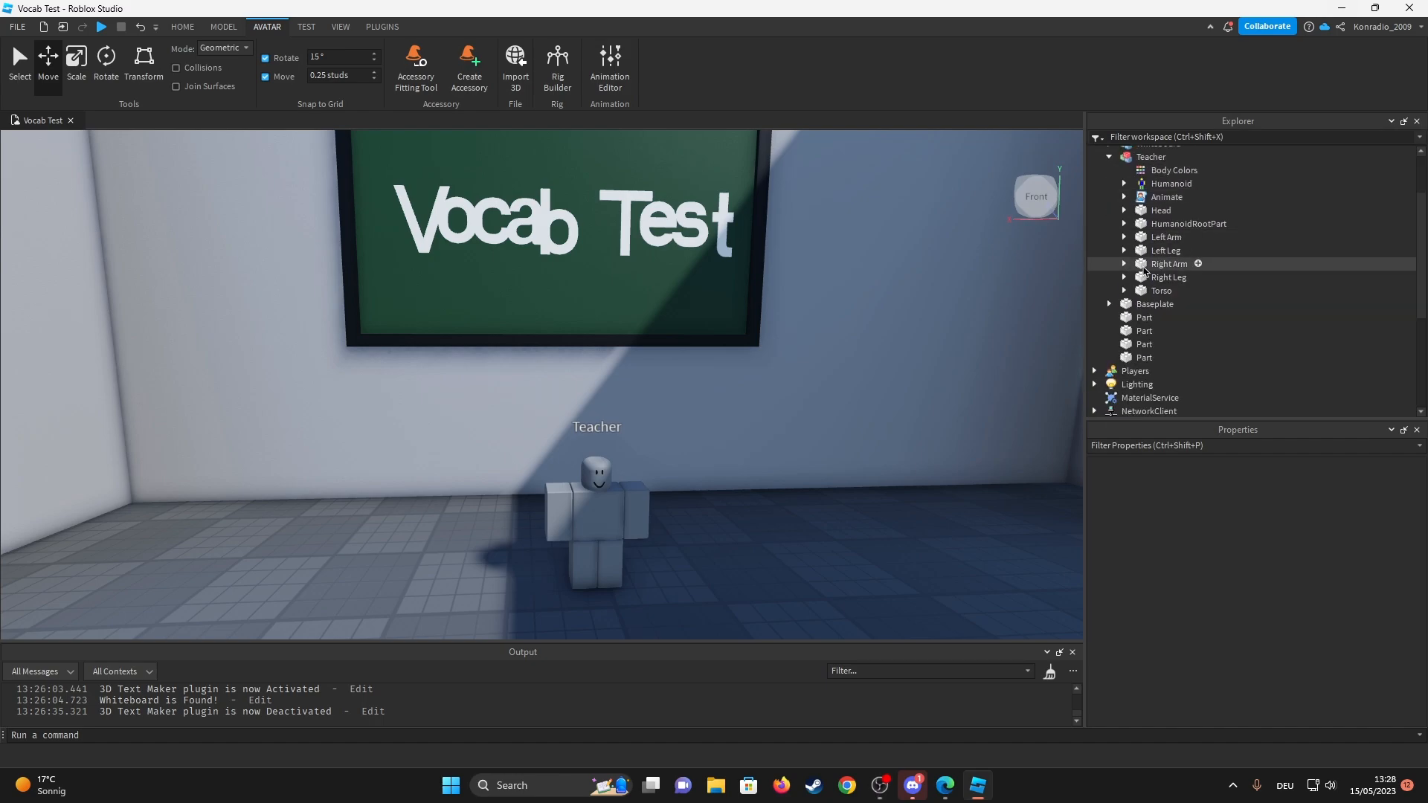
{"action": "left_click", "coordinate": [548, 491]}
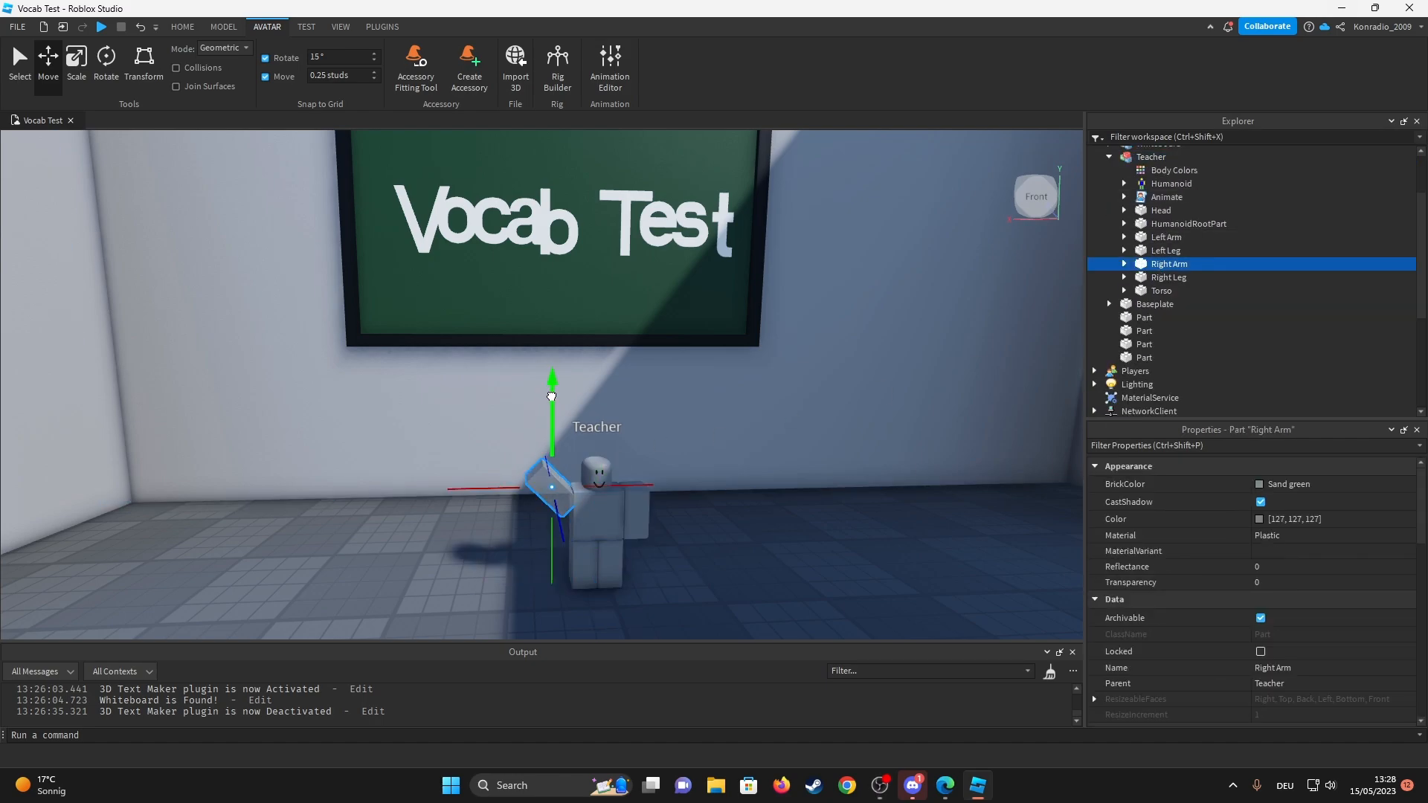
{"action": "left_click", "coordinate": [762, 610]}
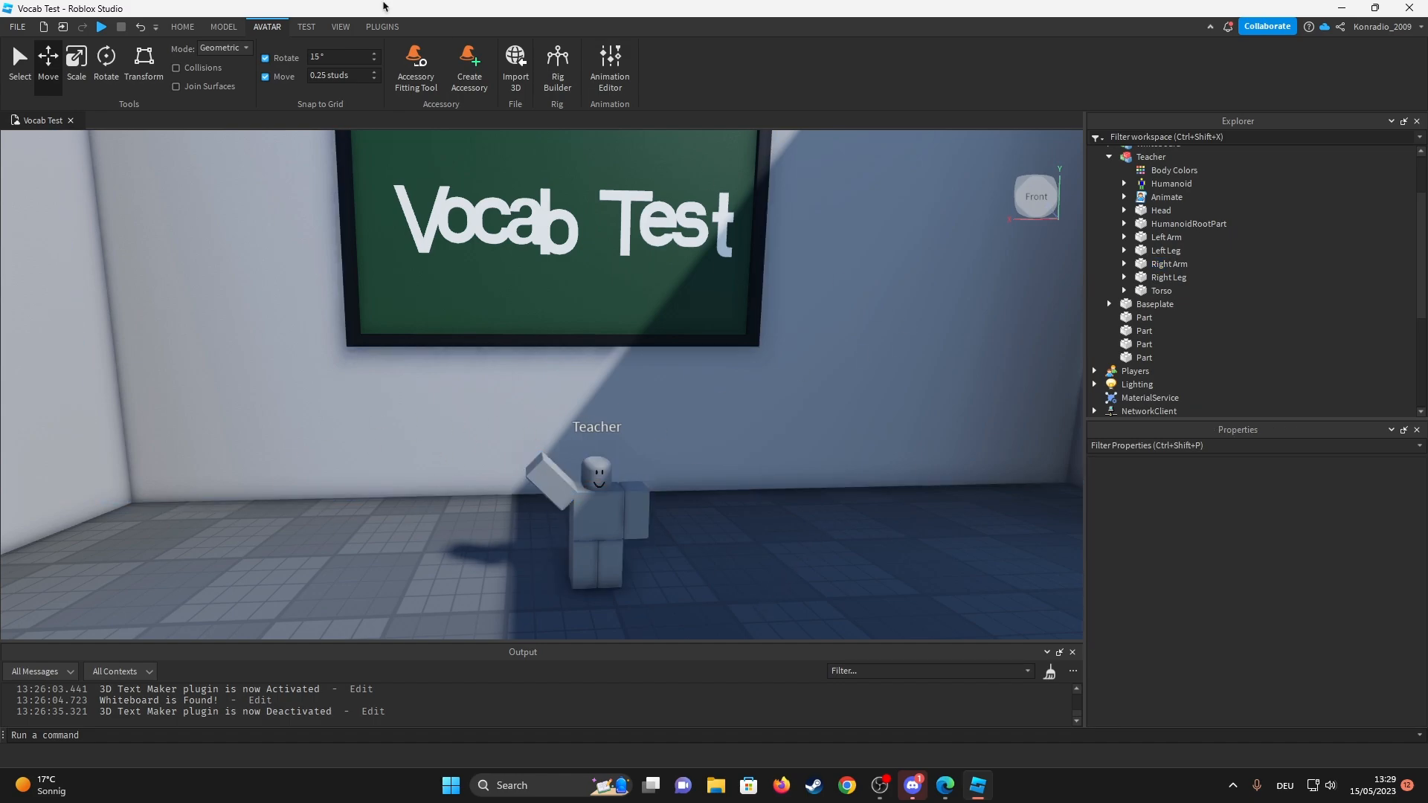
Anchor the Teacher model in place.
{"action": "left_click", "coordinate": [182, 26]}
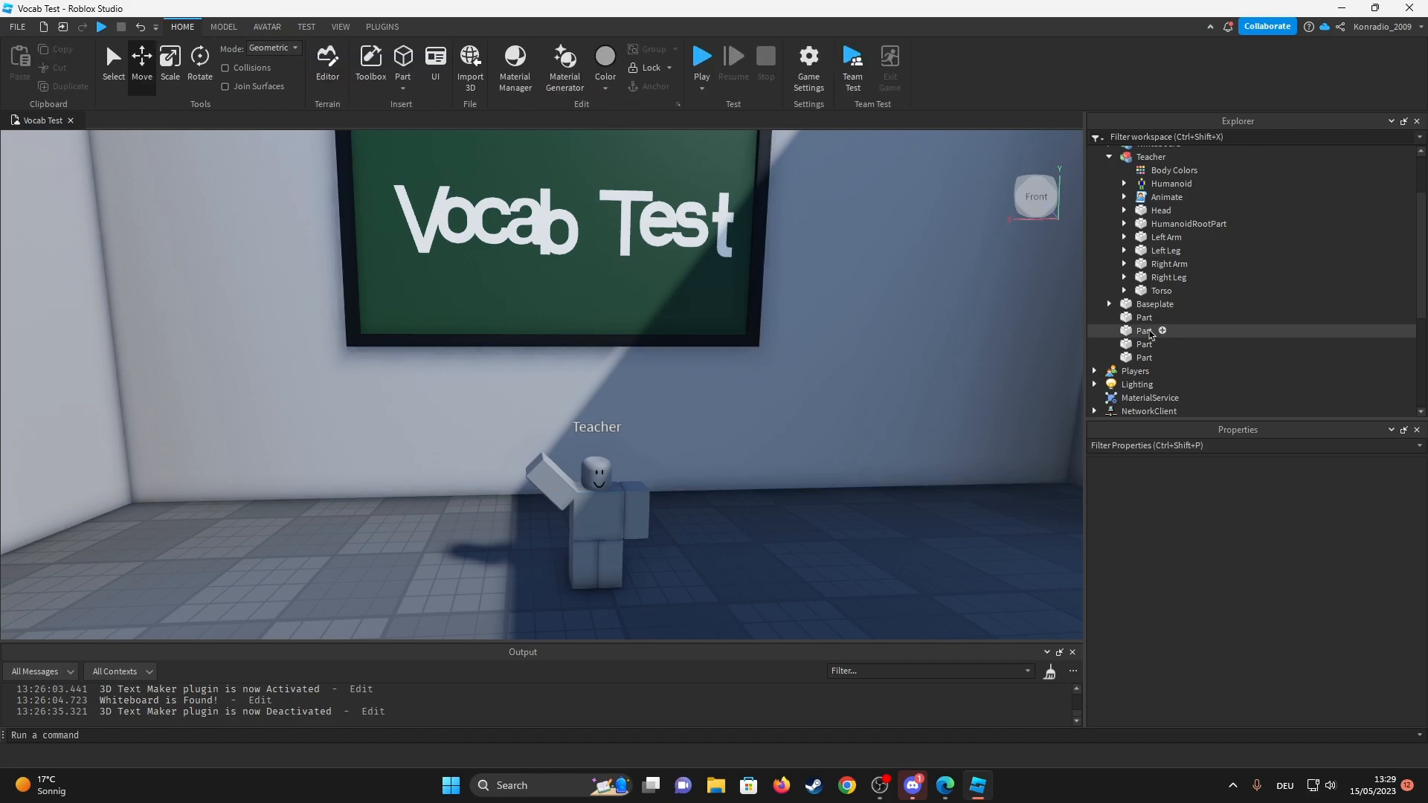
{"action": "scroll", "coordinate": [1149, 228], "scroll_direction": "down", "scroll_amount": 4}
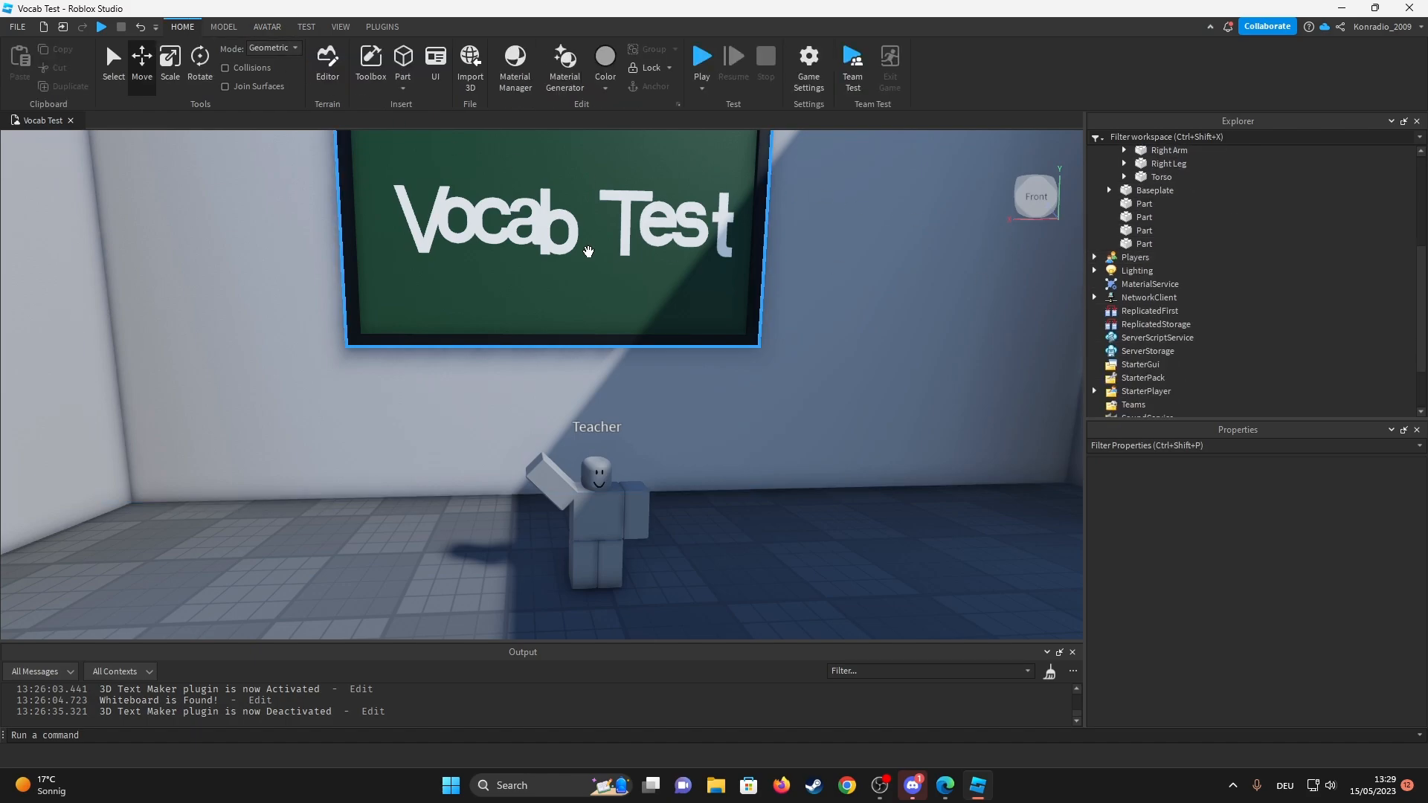
{"action": "left_click", "coordinate": [577, 247]}
{"action": "left_click", "coordinate": [803, 603]}
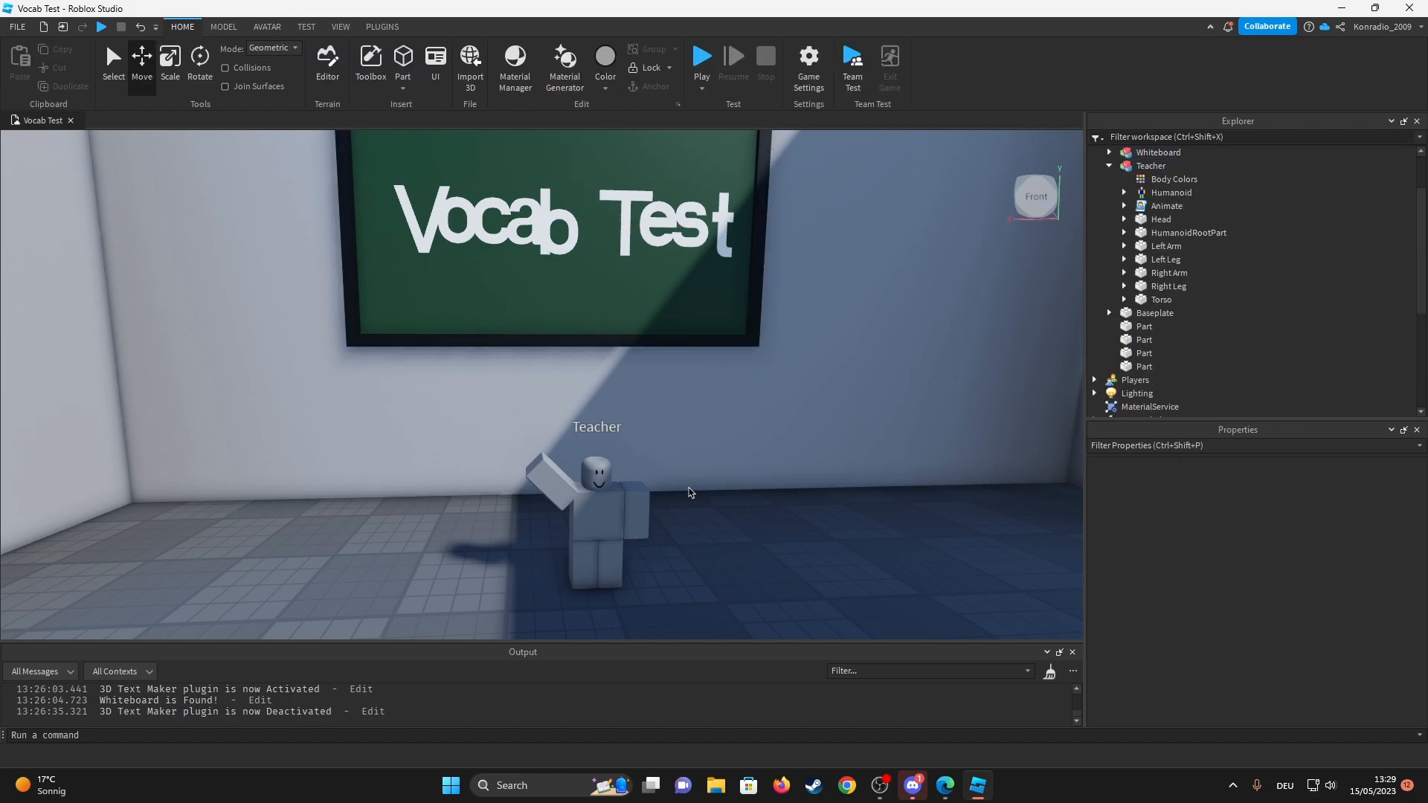
{"action": "left_click", "coordinate": [553, 493]}
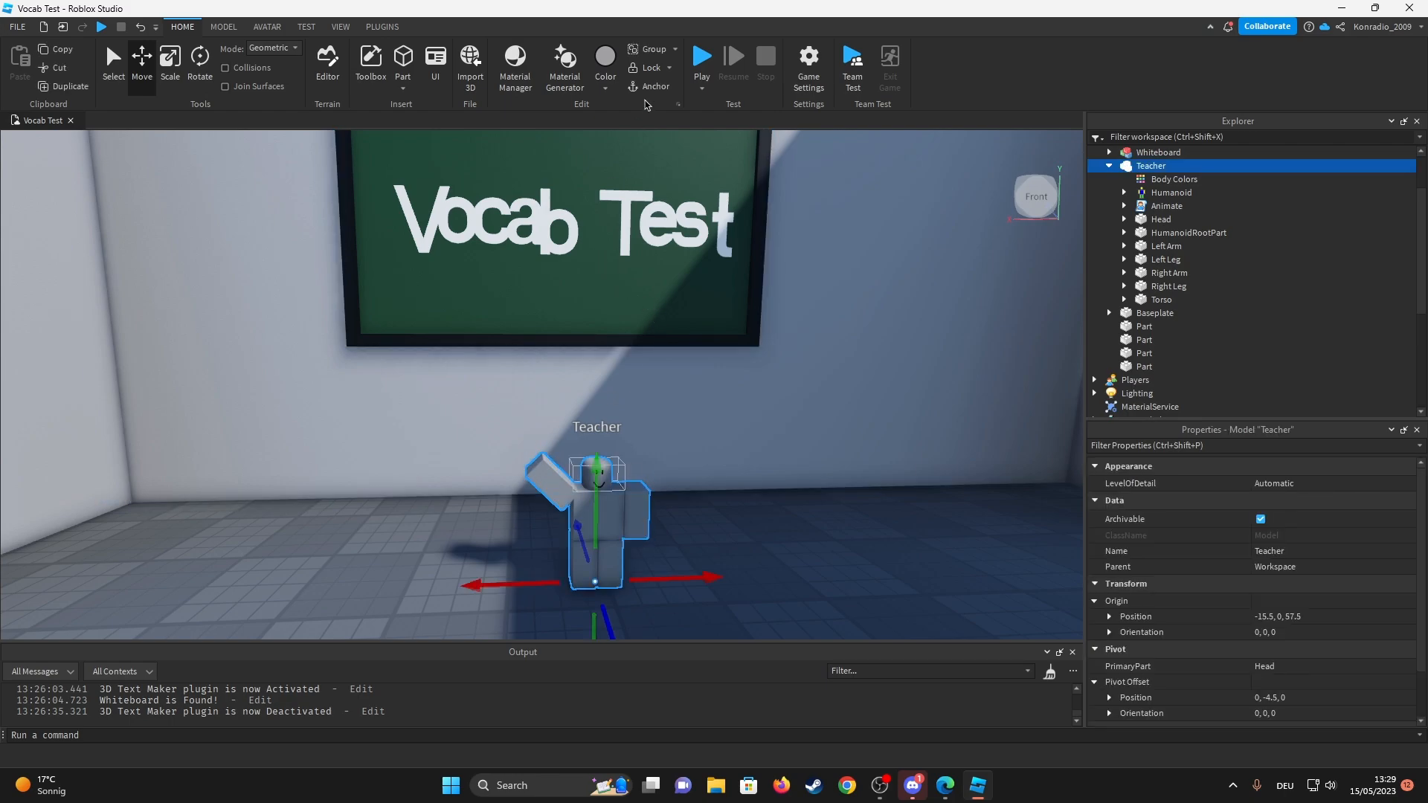
{"action": "left_click", "coordinate": [647, 88]}
{"action": "left_click", "coordinate": [776, 572]}
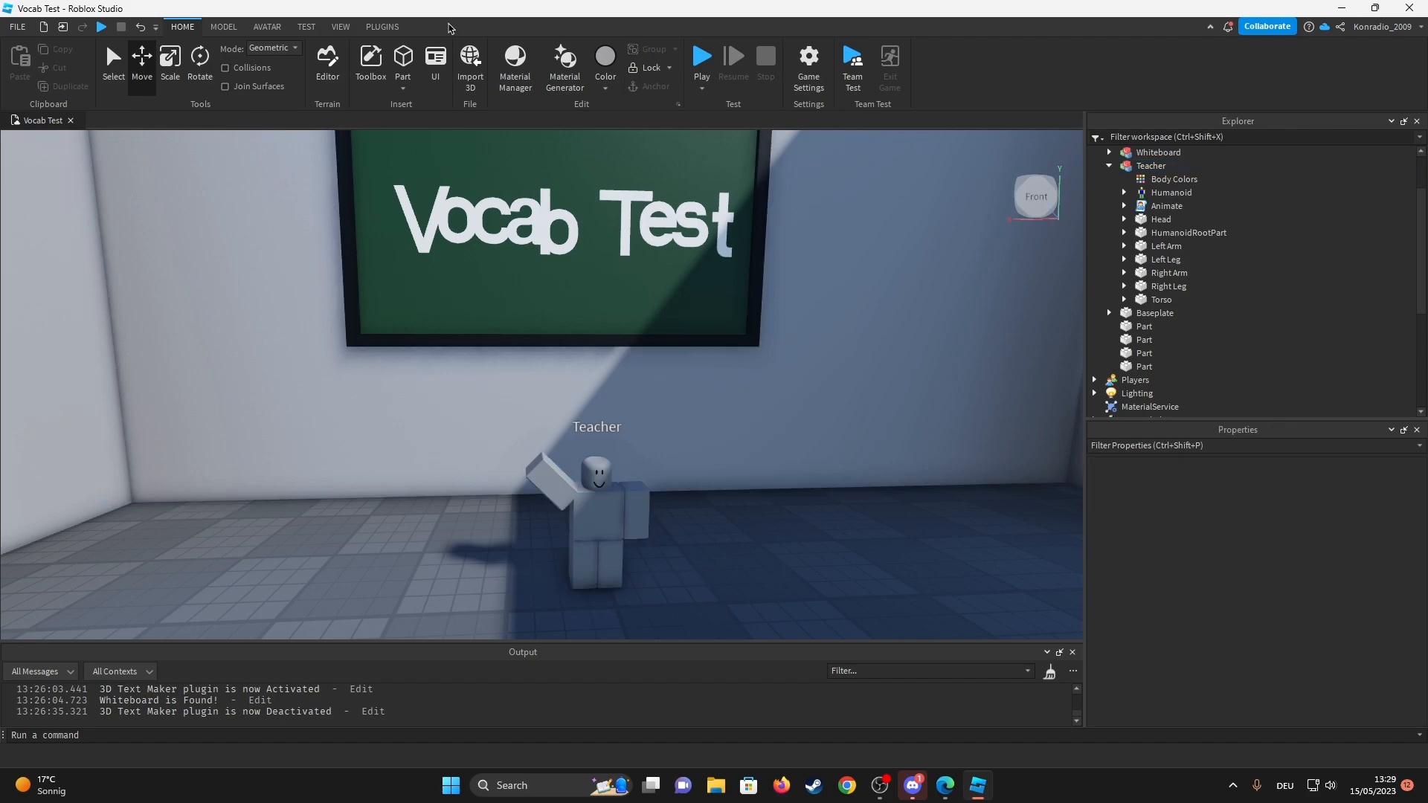
{"action": "left_click", "coordinate": [520, 292]}
{"action": "left_click", "coordinate": [404, 87]}
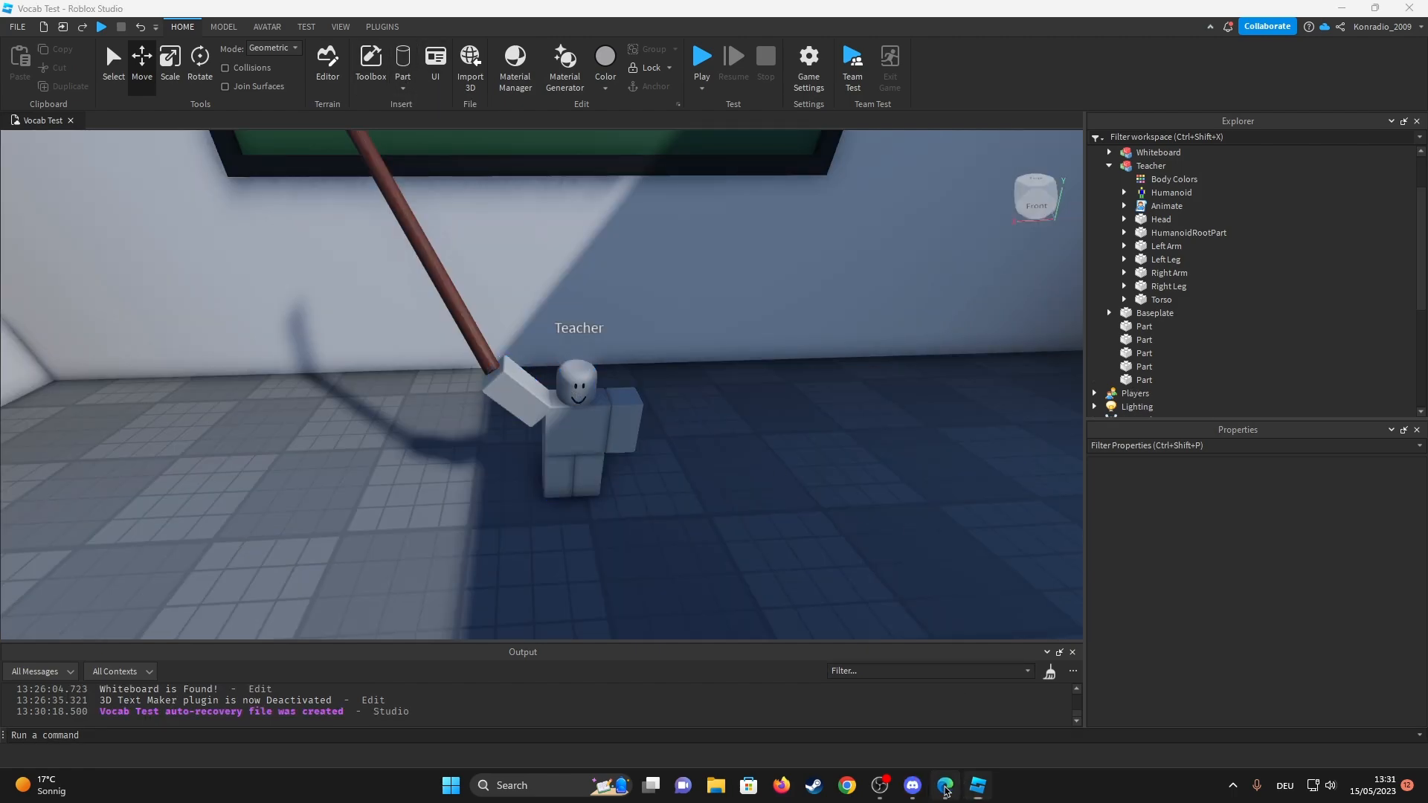
Search the Roblox Marketplace for red hair and browse the catalog results.
{"action": "left_click", "coordinate": [945, 786]}
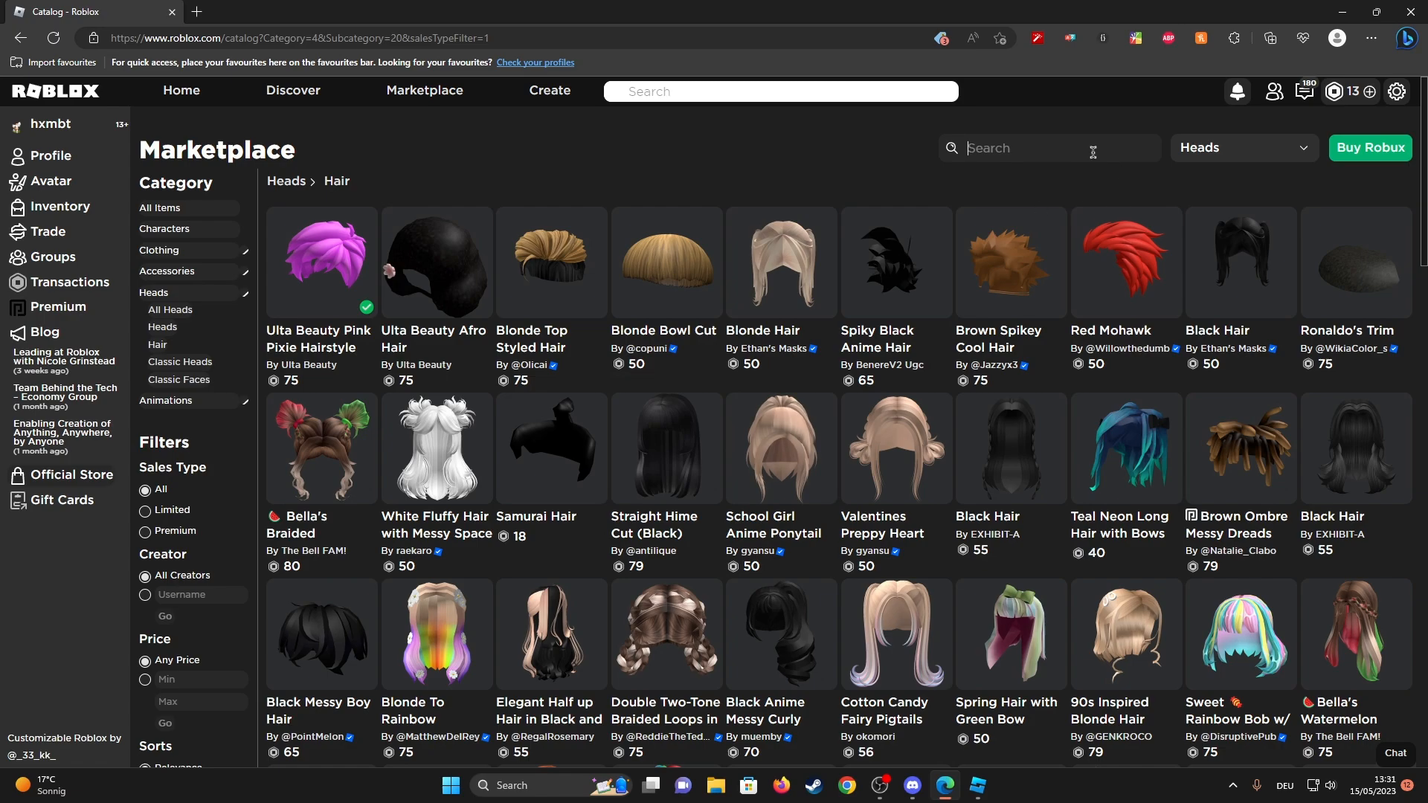
{"action": "type", "text": "red"}
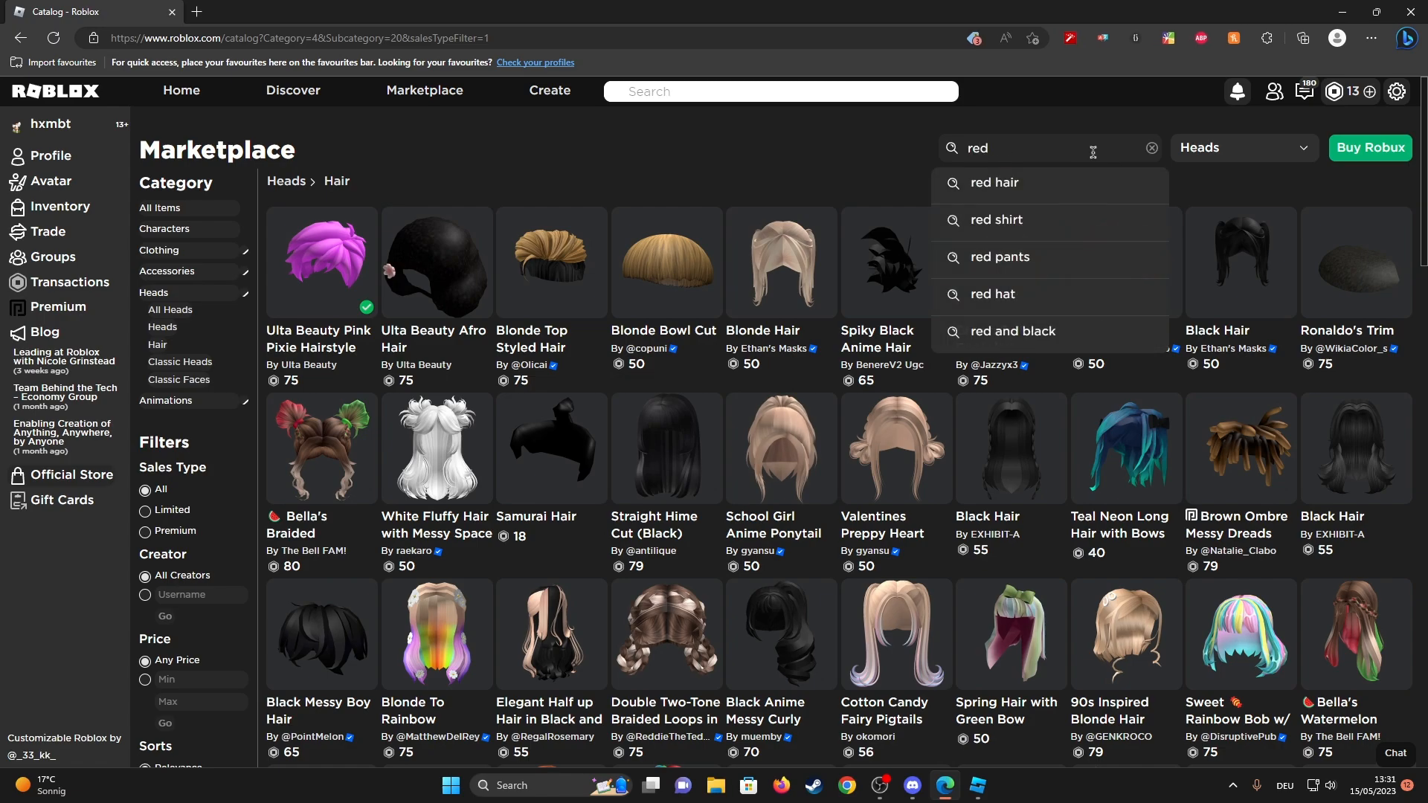
{"action": "key", "text": "Return"}
{"action": "left_click_drag", "start_coordinate": [1089, 148], "coordinate": [628, 265]}
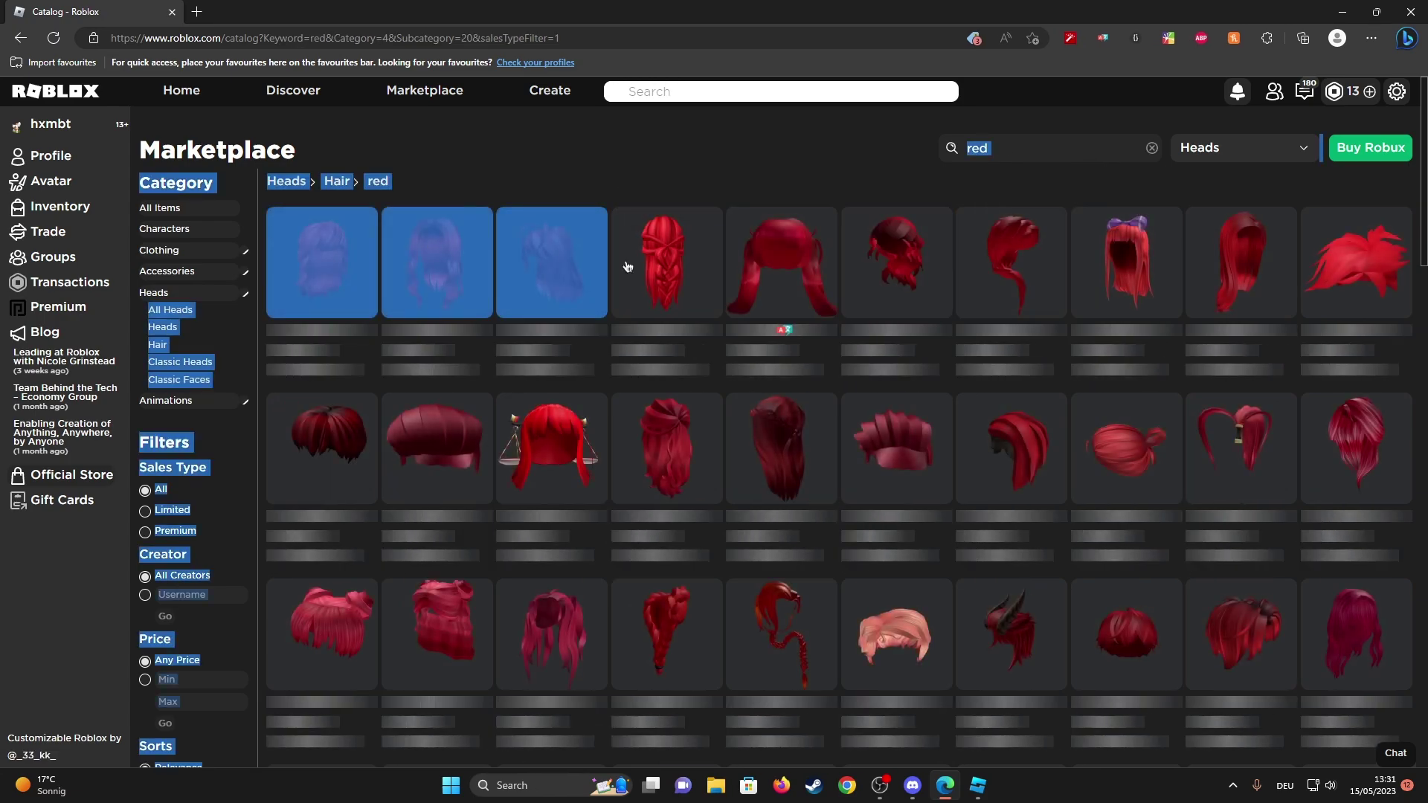
{"action": "left_click", "coordinate": [723, 149]}
{"action": "scroll", "coordinate": [693, 209], "scroll_direction": "down", "scroll_amount": 1}
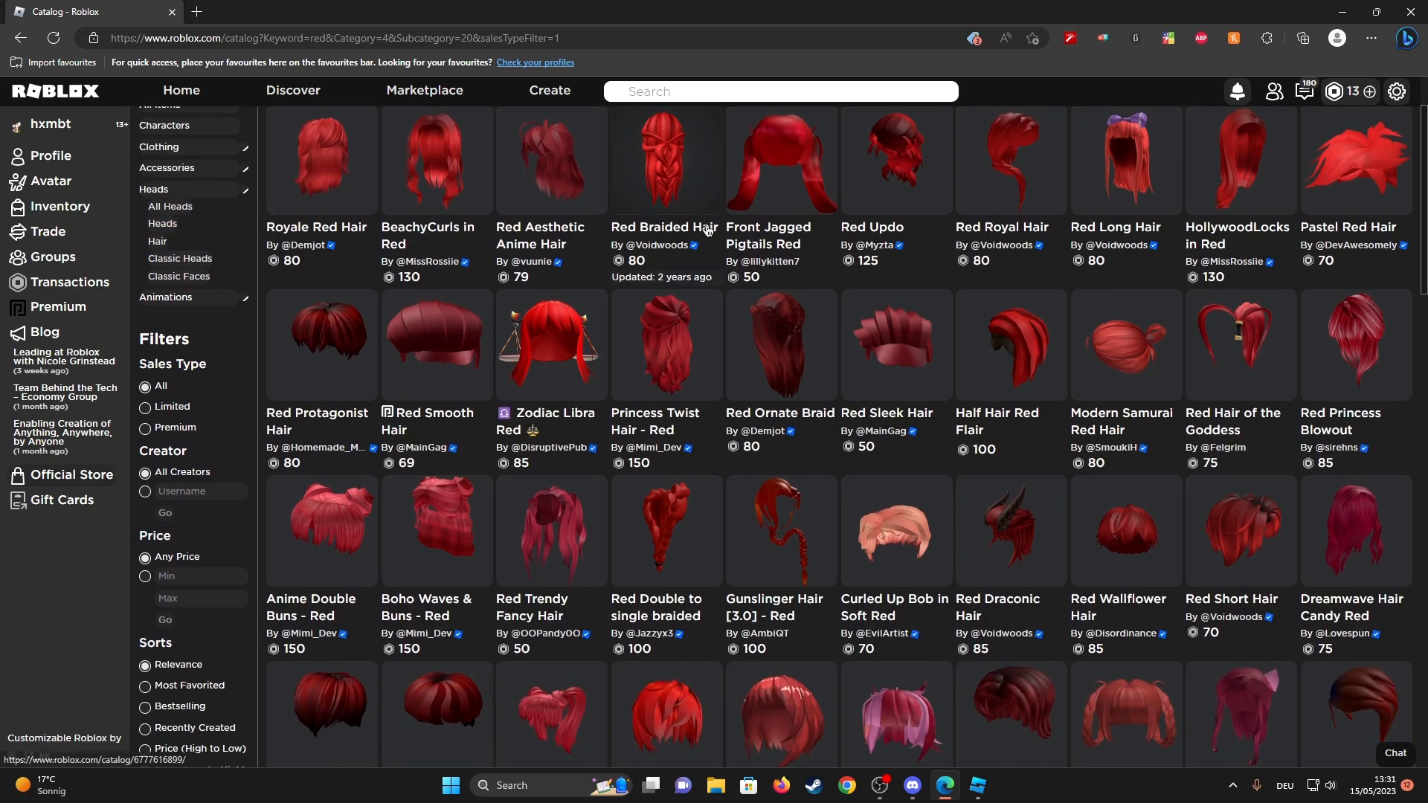
{"action": "scroll", "coordinate": [694, 212], "scroll_direction": "down", "scroll_amount": 2}
{"action": "scroll", "coordinate": [699, 215], "scroll_direction": "down", "scroll_amount": 1}
{"action": "scroll", "coordinate": [696, 215], "scroll_direction": "down", "scroll_amount": 3}
{"action": "scroll", "coordinate": [697, 215], "scroll_direction": "down", "scroll_amount": 1}
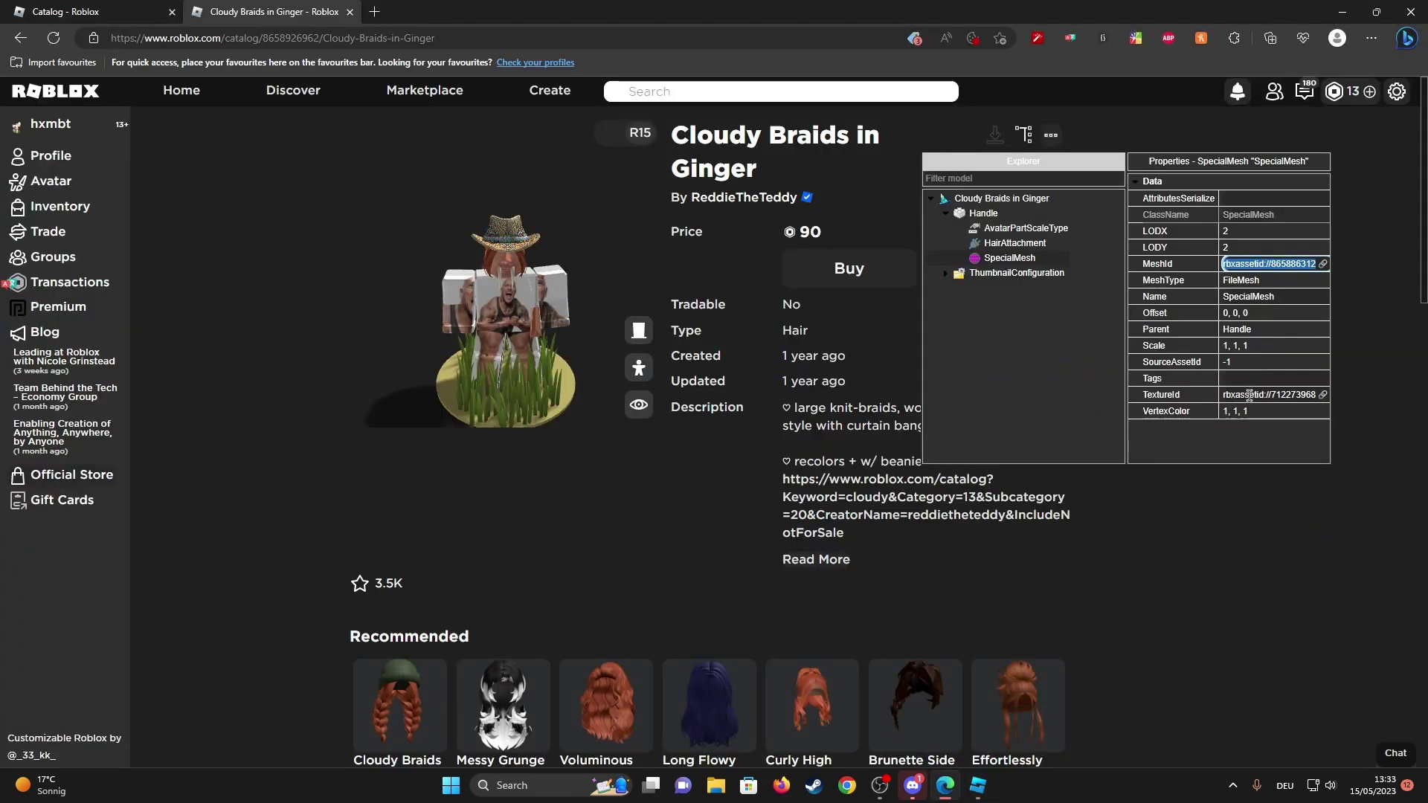
Copy the Cloudy Braids in Ginger TextureId and collapse the inserted accessory in Workspace.
{"action": "double_click", "coordinate": [1249, 395]}
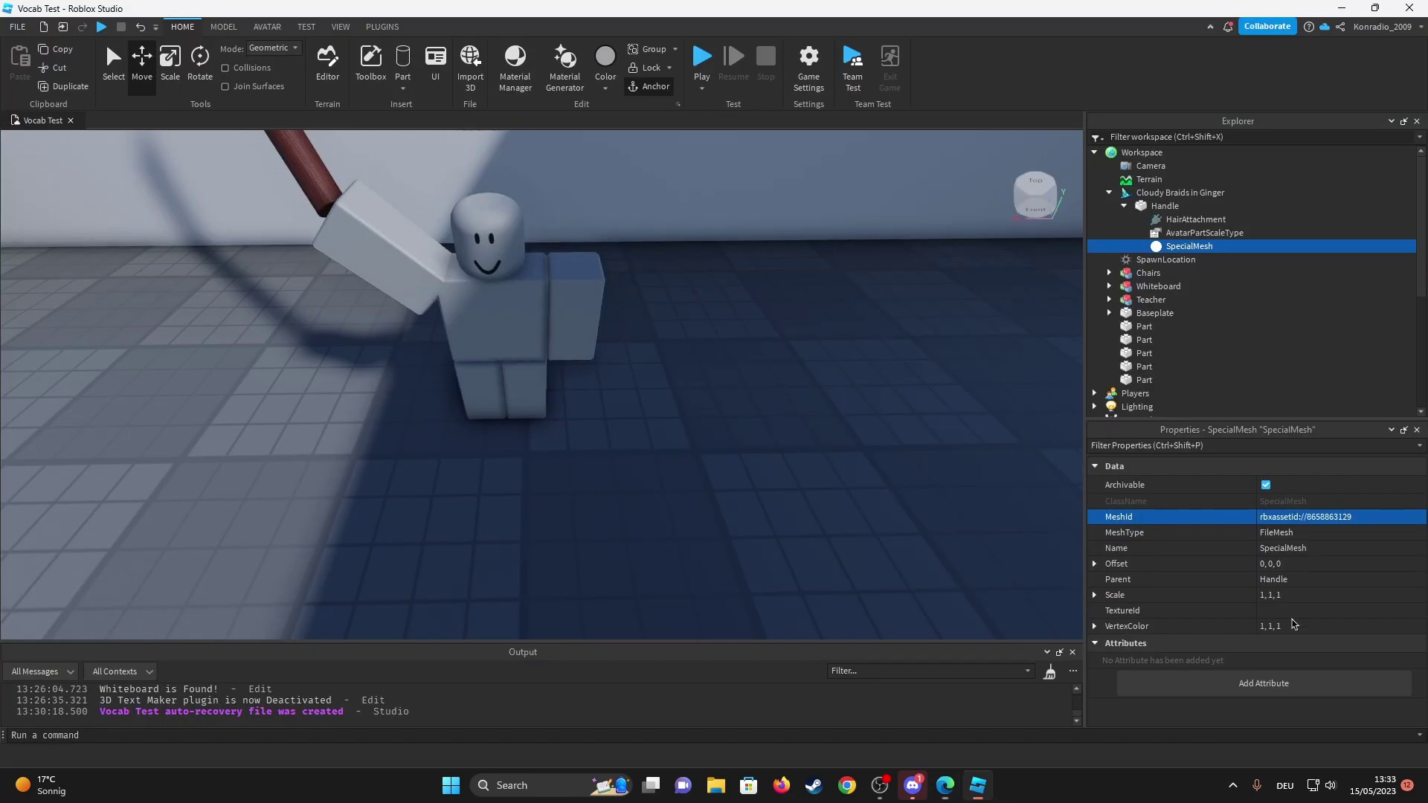
{"action": "left_click", "coordinate": [1274, 611]}
{"action": "key", "text": "Return"}
{"action": "left_click", "coordinate": [907, 574]}
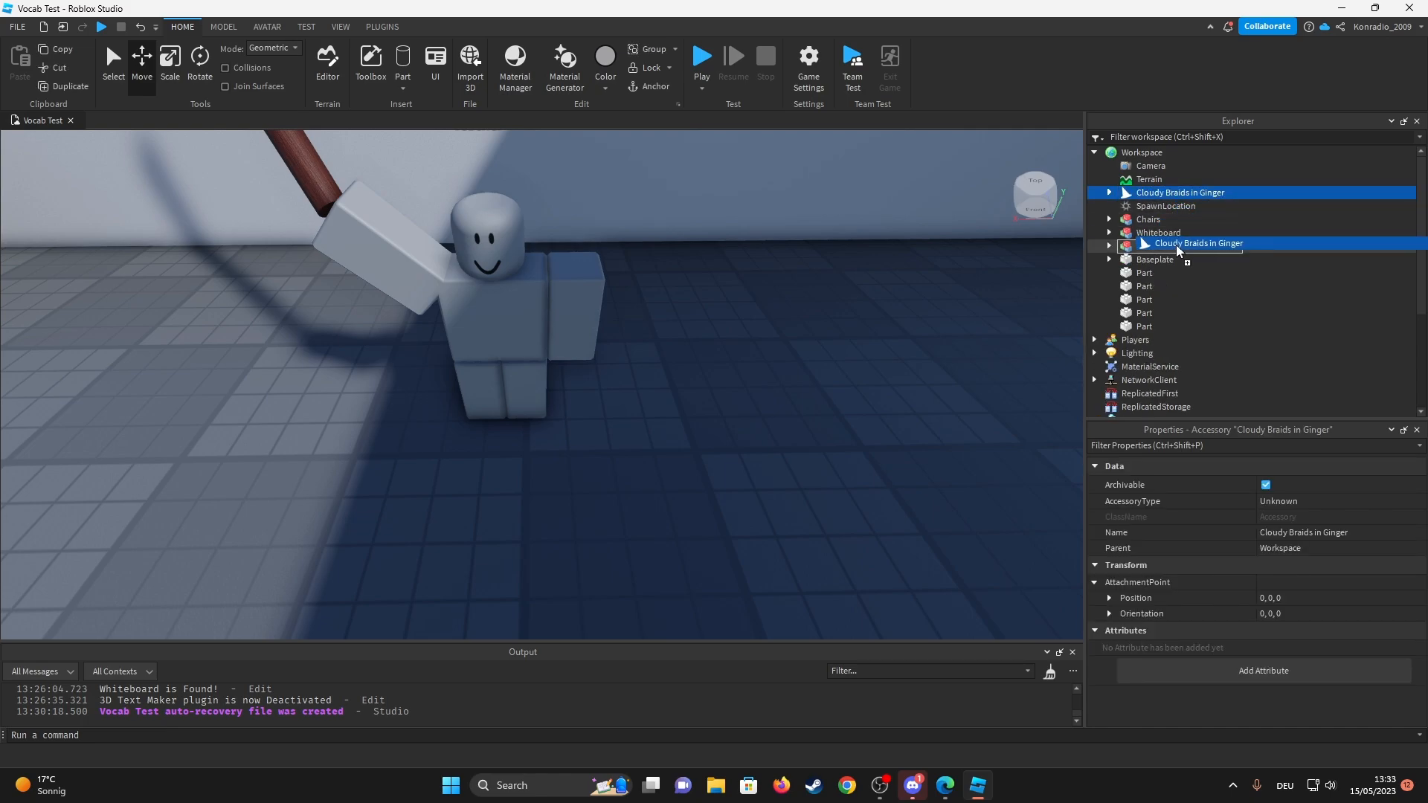
Move the Cloudy Braids in Ginger hair into the Teacher model and focus the camera on it.
{"action": "left_click_drag", "start_coordinate": [1160, 199], "coordinate": [1177, 244]}
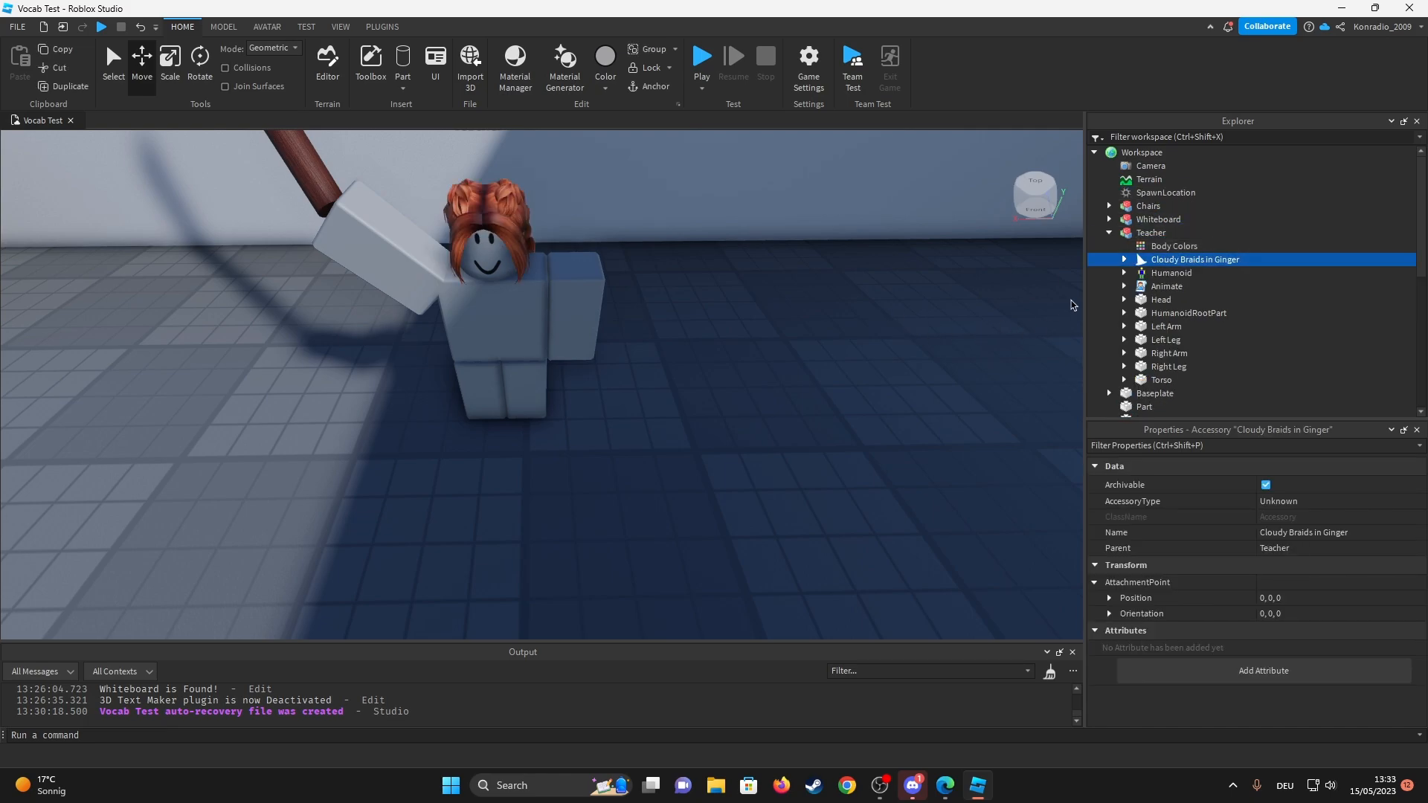
{"action": "right_click", "coordinate": [836, 354]}
{"action": "left_click", "coordinate": [845, 294]}
{"action": "scroll", "coordinate": [653, 398], "scroll_direction": "down", "scroll_amount": 5}
Orbit around the Teacher to check the hair from the back.
{"action": "right_click_drag", "start_coordinate": [655, 399], "coordinate": [871, 565]}
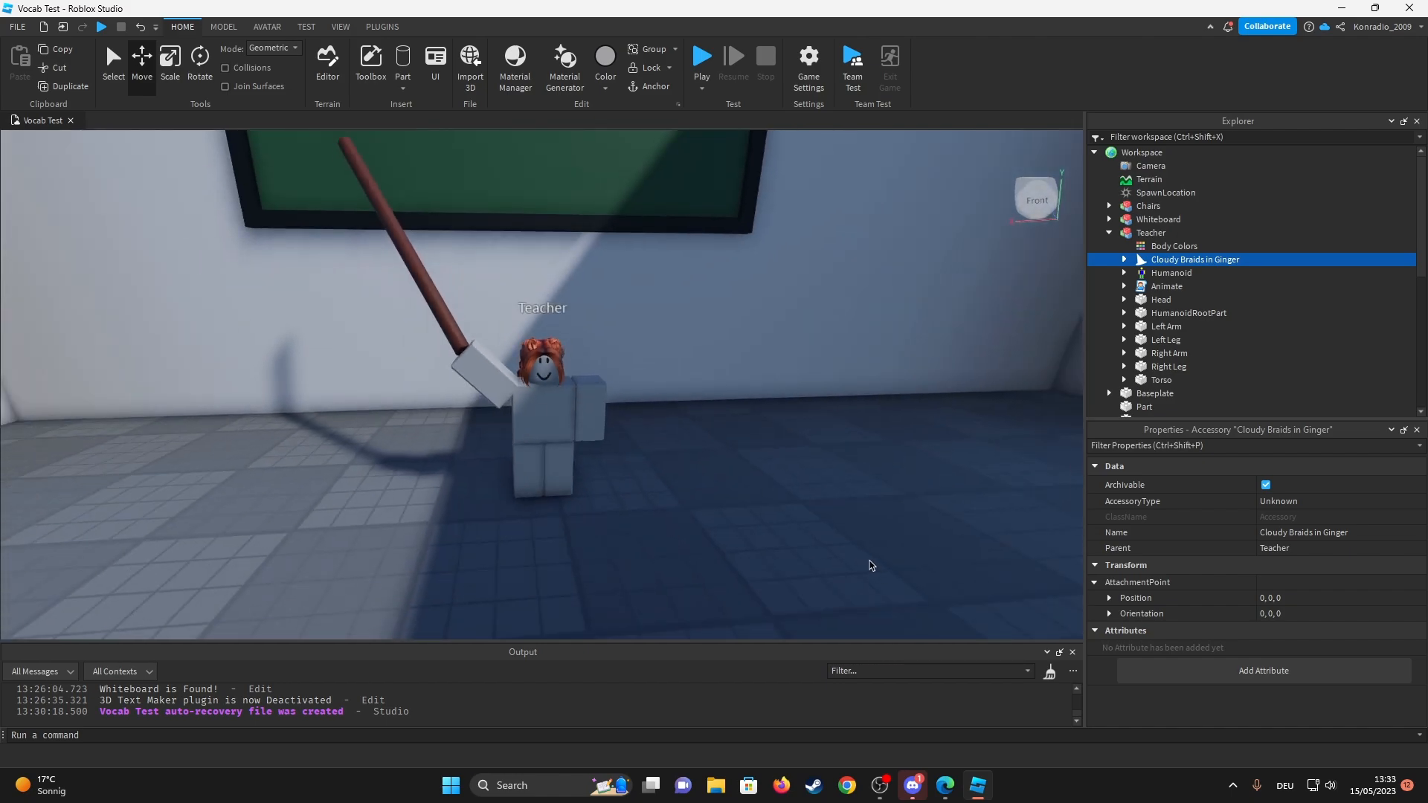
{"action": "key", "text": "w"}
{"action": "right_click_drag", "start_coordinate": [814, 509], "coordinate": [292, 473]}
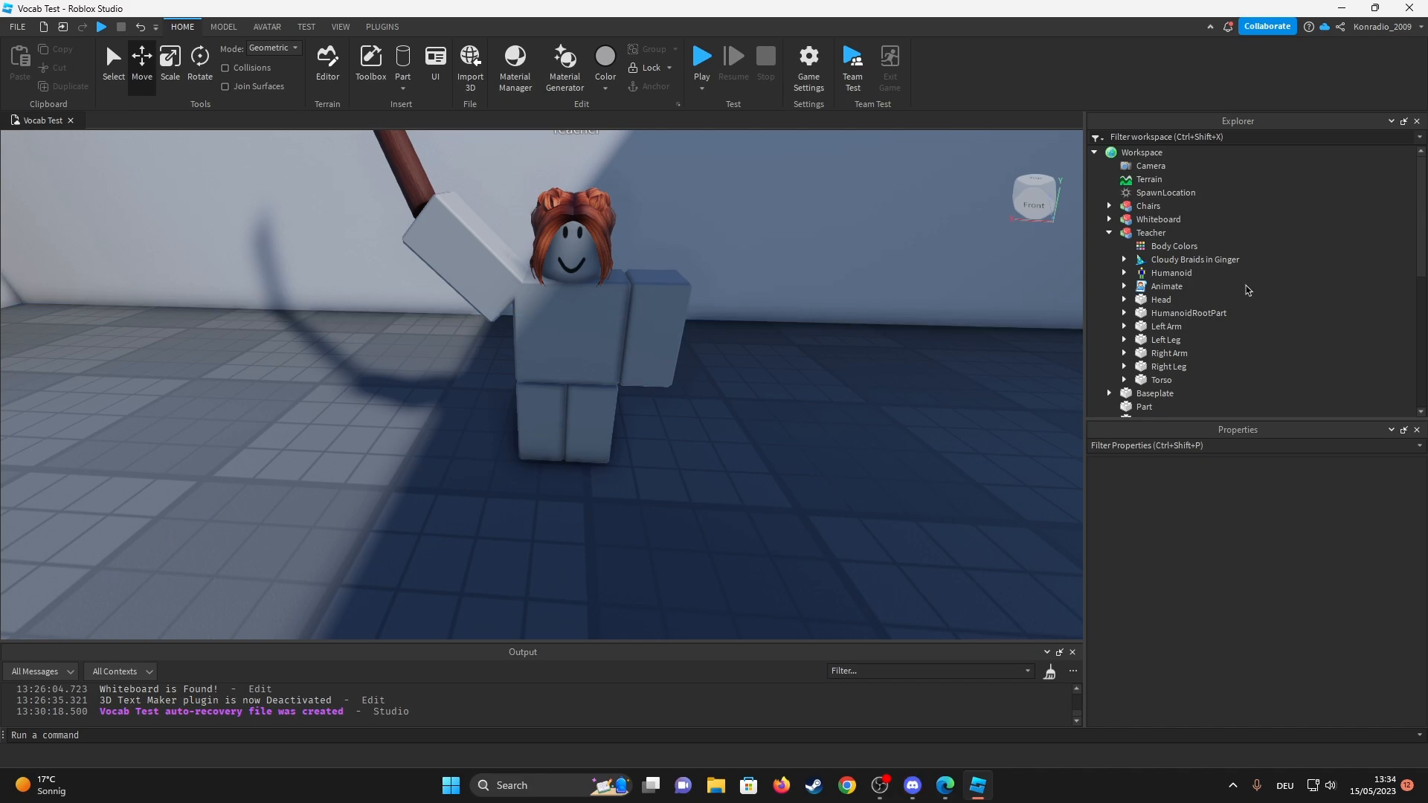
Close the Cloudy Braids item page in the browser and tidy the Explorer tree.
{"action": "mouse_move", "coordinate": [1150, 233]}
{"action": "left_click", "coordinate": [1112, 233]}
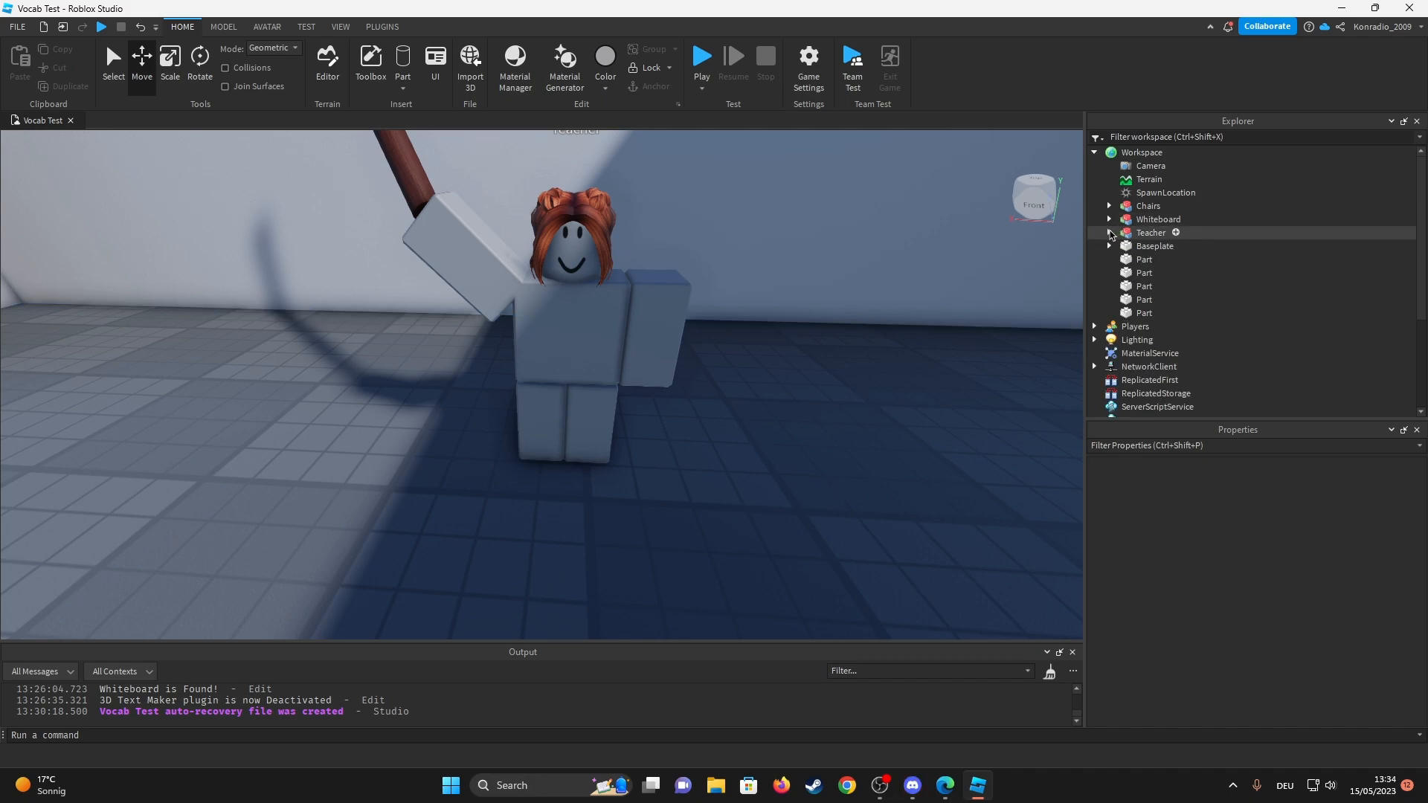
{"action": "left_click", "coordinate": [943, 784]}
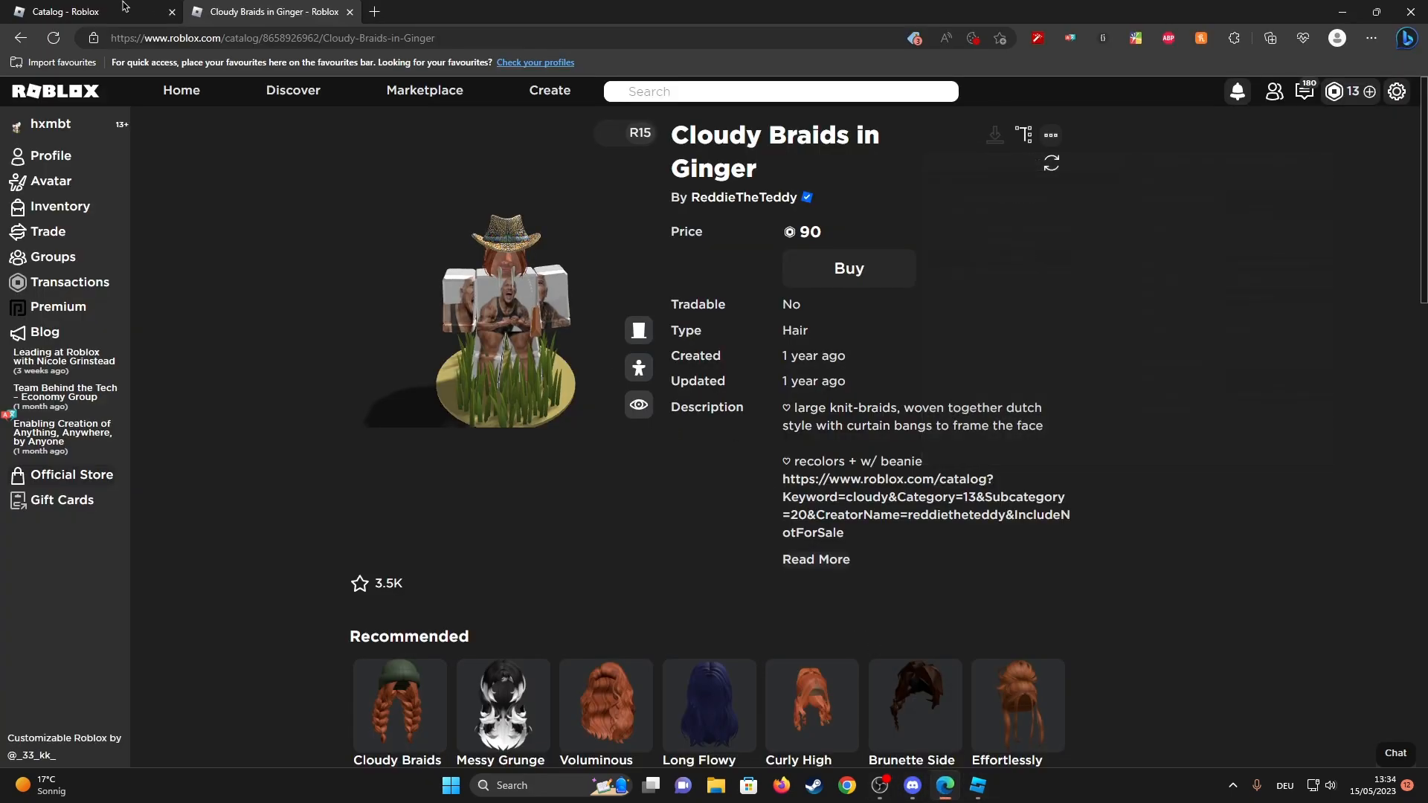
{"action": "key", "text": "ctrl+w"}
{"action": "scroll", "coordinate": [188, 310], "scroll_direction": "up", "scroll_amount": 10}
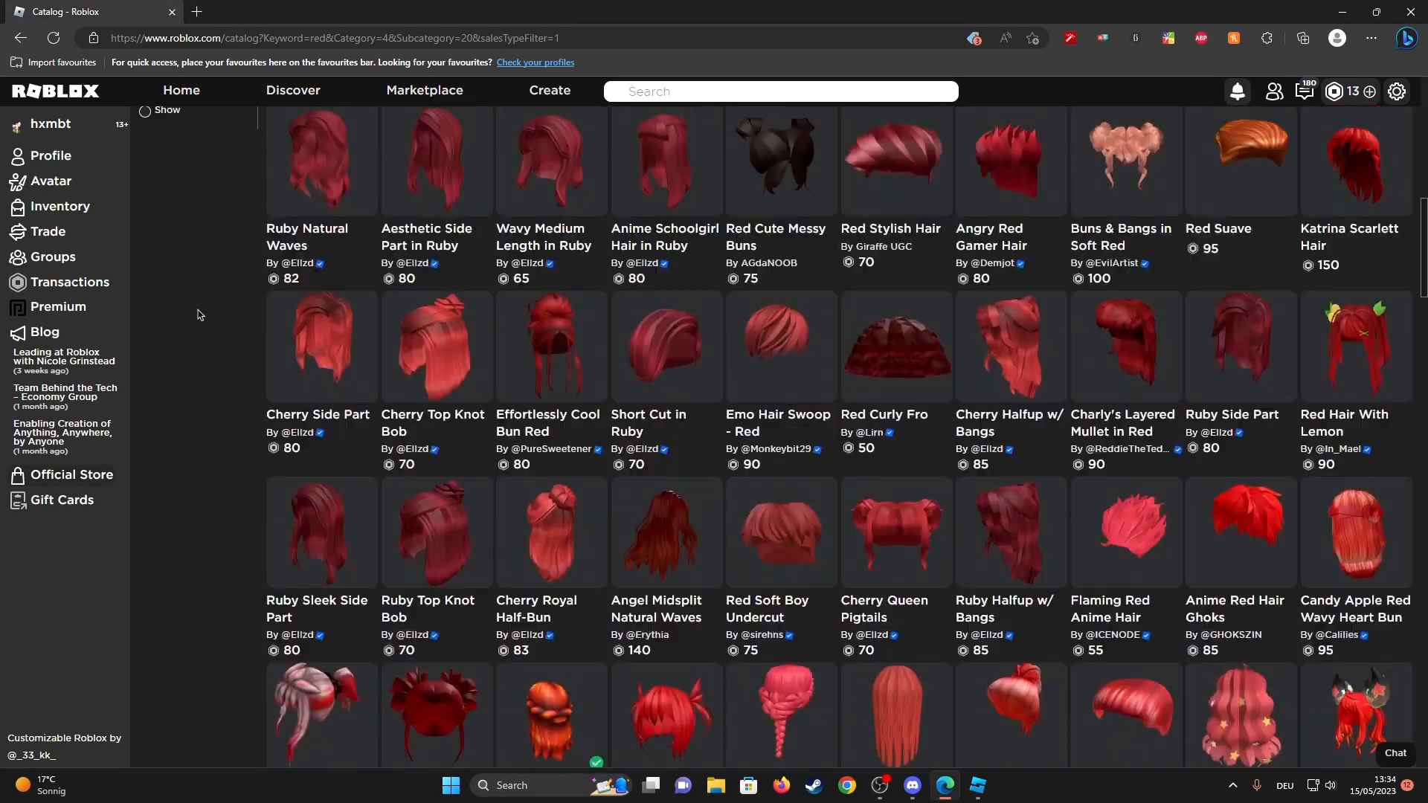
{"action": "scroll", "coordinate": [196, 335], "scroll_direction": "up", "scroll_amount": 5}
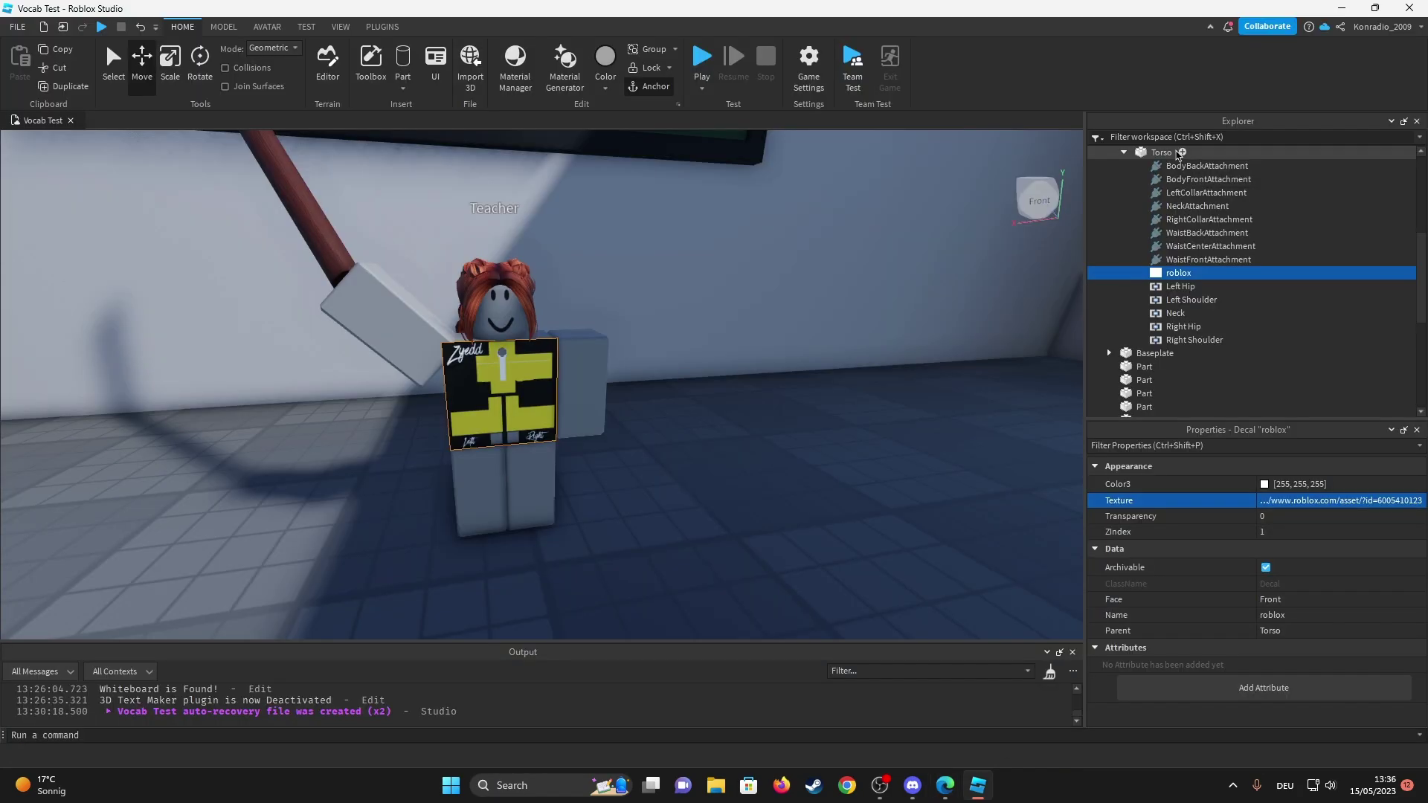
{"action": "scroll", "coordinate": [1123, 344], "scroll_direction": "up", "scroll_amount": 2}
{"action": "scroll", "coordinate": [1123, 344], "scroll_direction": "up", "scroll_amount": 2}
{"action": "scroll", "coordinate": [1123, 344], "scroll_direction": "up", "scroll_amount": 2}
{"action": "left_click", "coordinate": [1124, 342]}
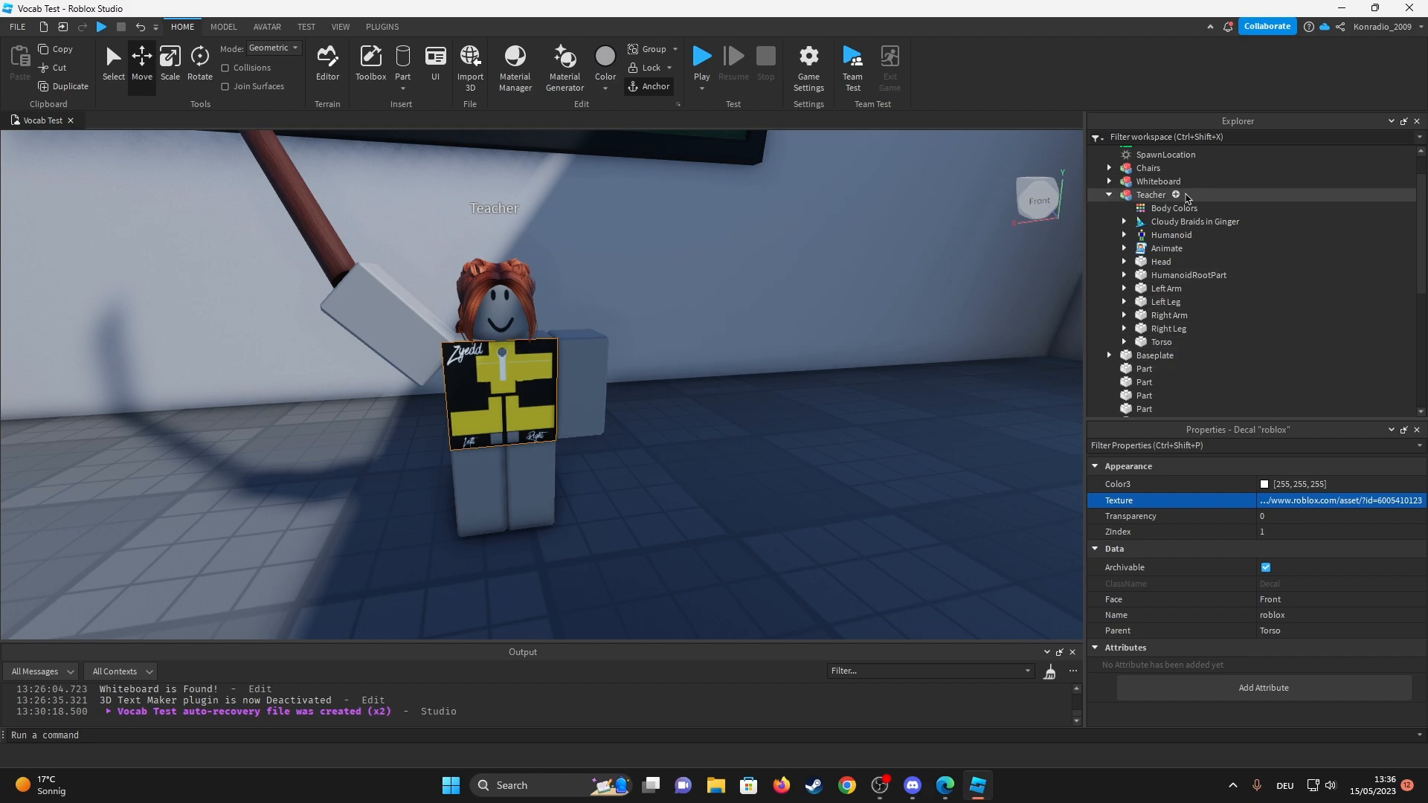
Add a Shirt to the Teacher with the pasted yellow jacket asset as its ShirtTemplate.
{"action": "left_click", "coordinate": [1174, 194]}
{"action": "left_click", "coordinate": [1166, 223]}
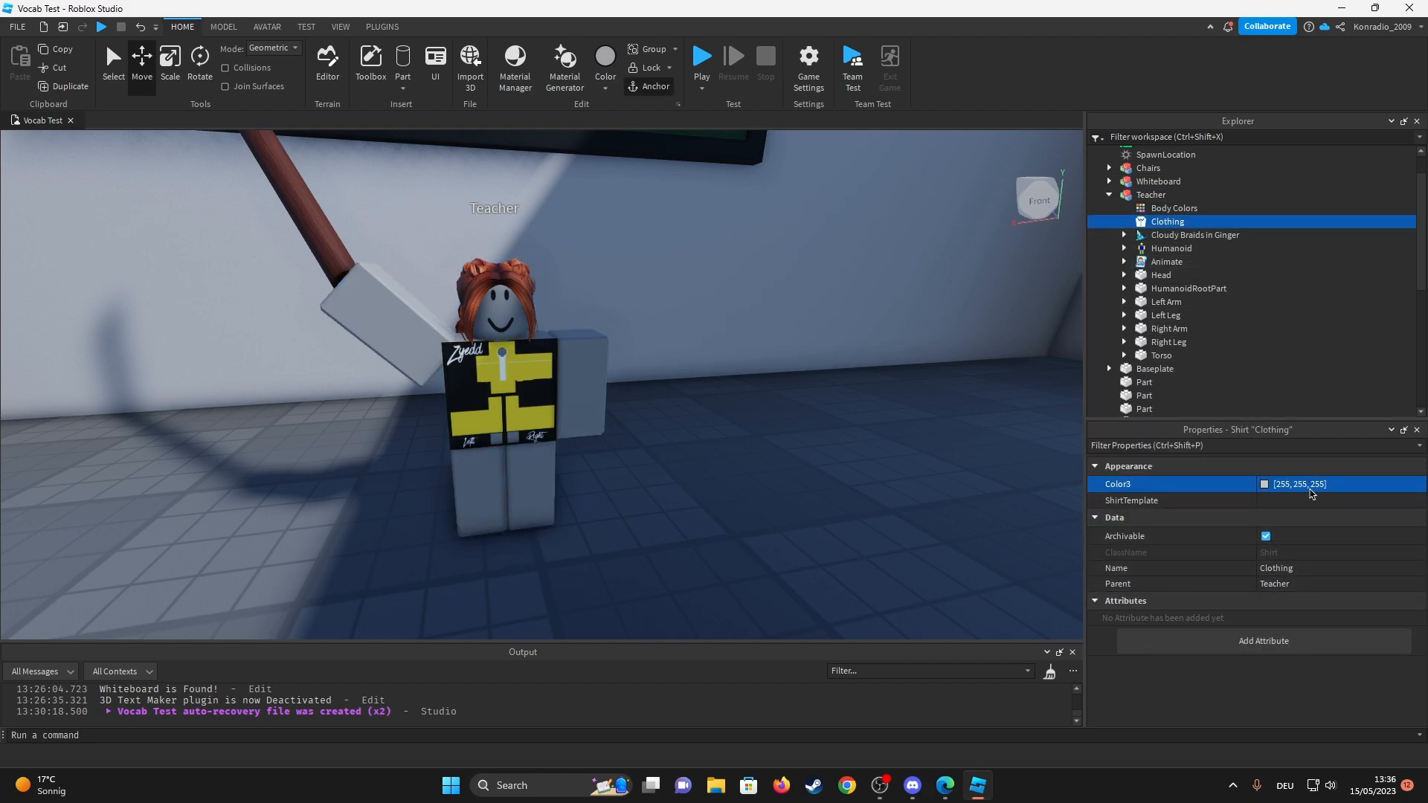
{"action": "left_click", "coordinate": [1299, 505]}
{"action": "key", "text": "ctrl+v"}
{"action": "key", "text": "Return"}
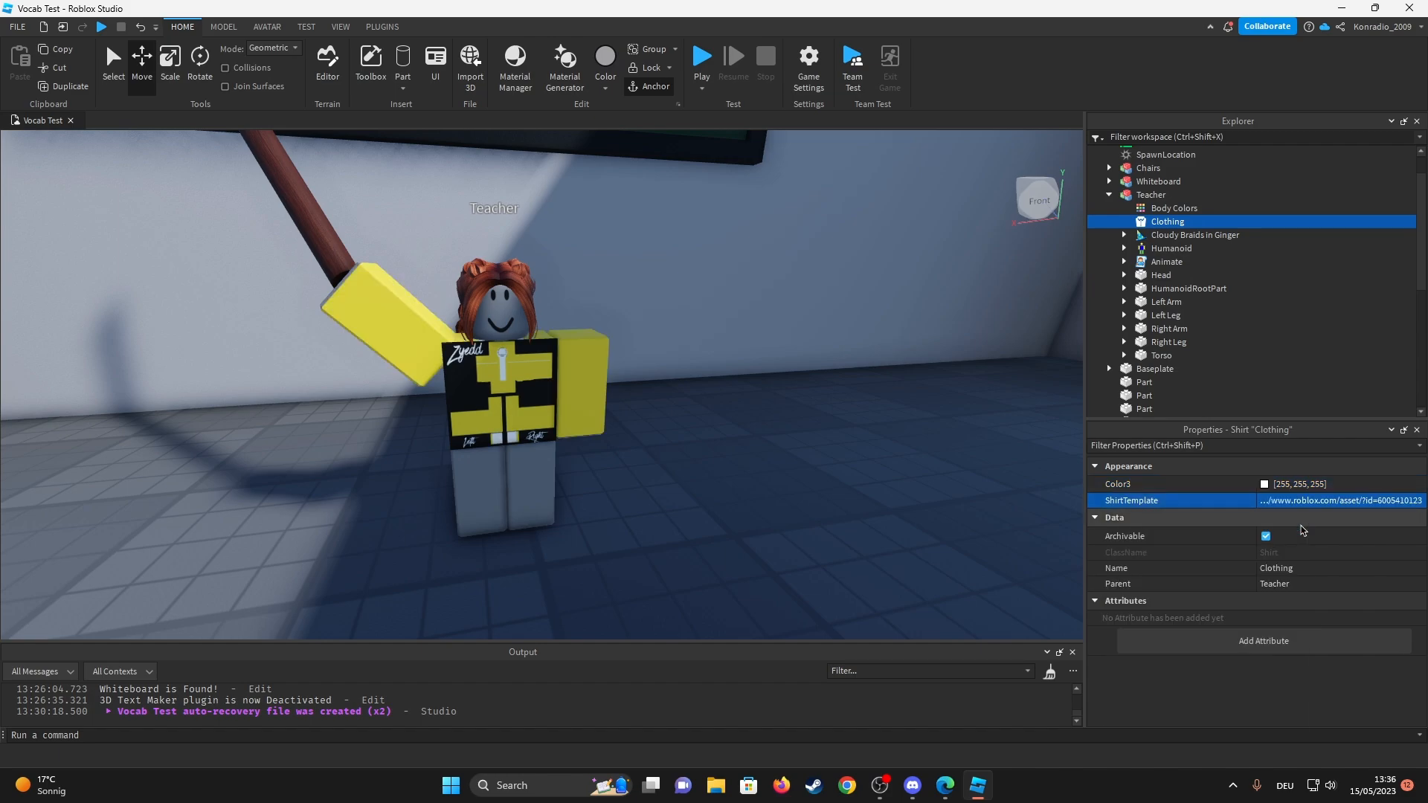
Clear the roblox decal's Texture on the Torso so the logo disappears.
{"action": "left_click", "coordinate": [1124, 356]}
{"action": "scroll", "coordinate": [1180, 369], "scroll_direction": "down", "scroll_amount": 2}
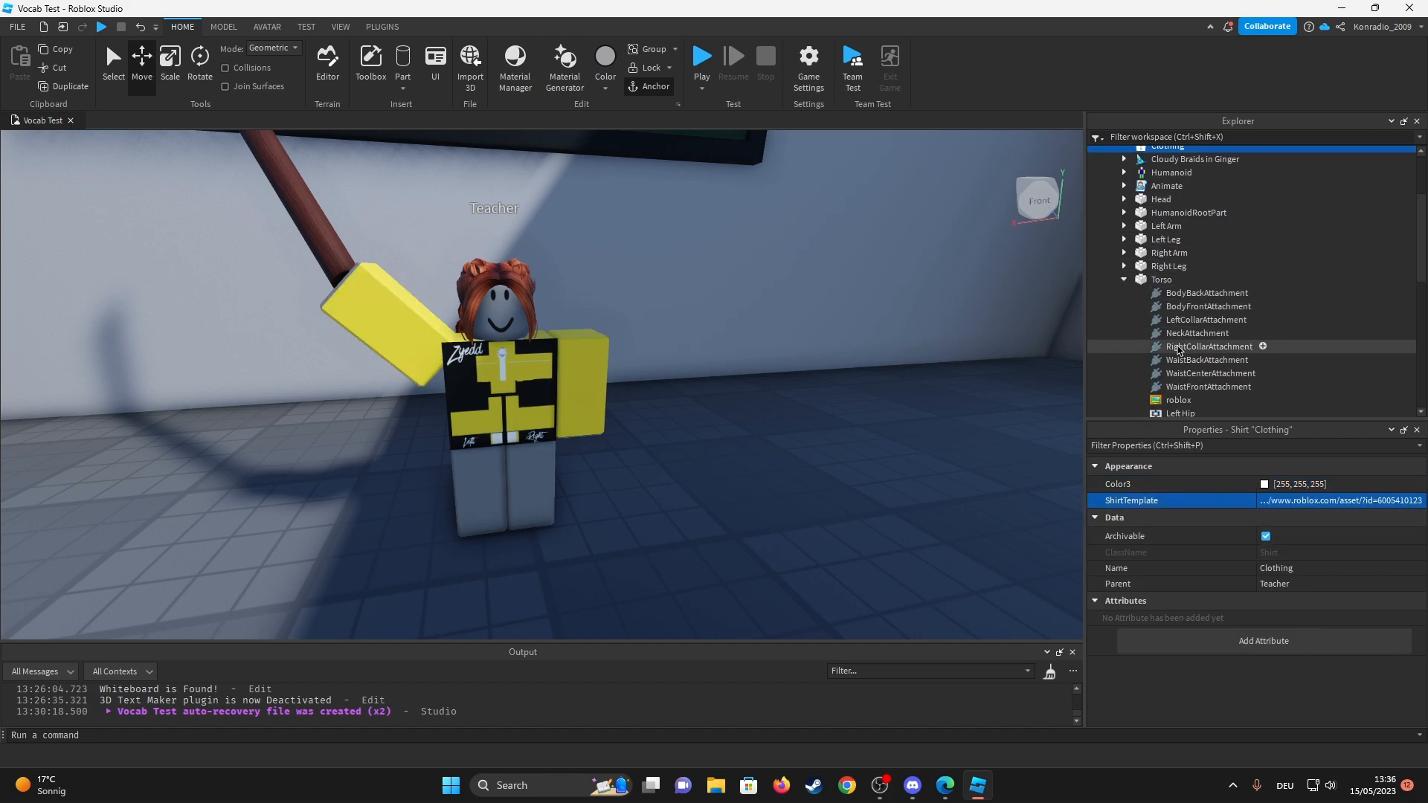
{"action": "scroll", "coordinate": [1180, 371], "scroll_direction": "down", "scroll_amount": 2}
{"action": "left_click", "coordinate": [1179, 363]}
{"action": "left_click", "coordinate": [1294, 501]}
{"action": "key", "text": "BackSpace"}
{"action": "key", "text": "Return"}
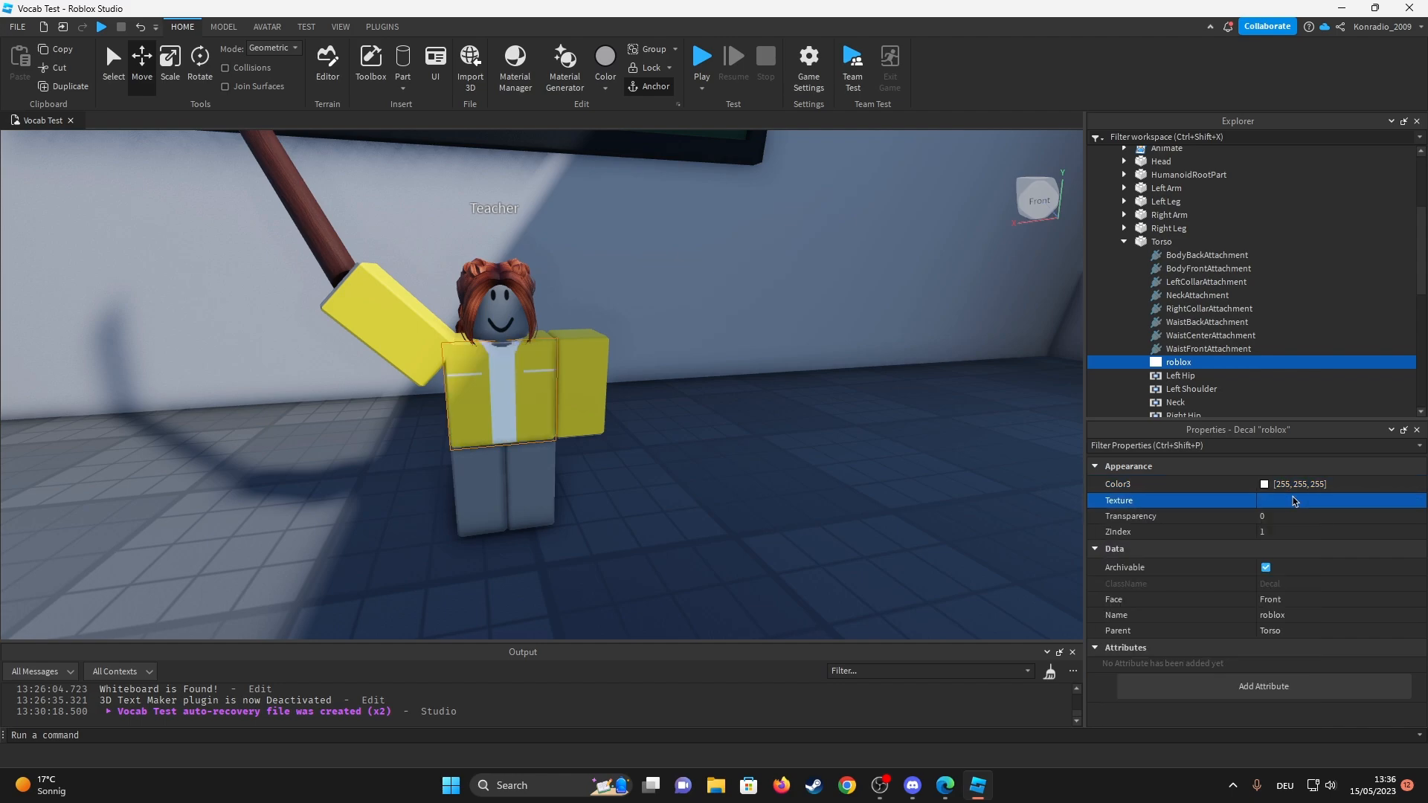
{"action": "left_click", "coordinate": [925, 475]}
{"action": "scroll", "coordinate": [829, 504], "scroll_direction": "up", "scroll_amount": 3}
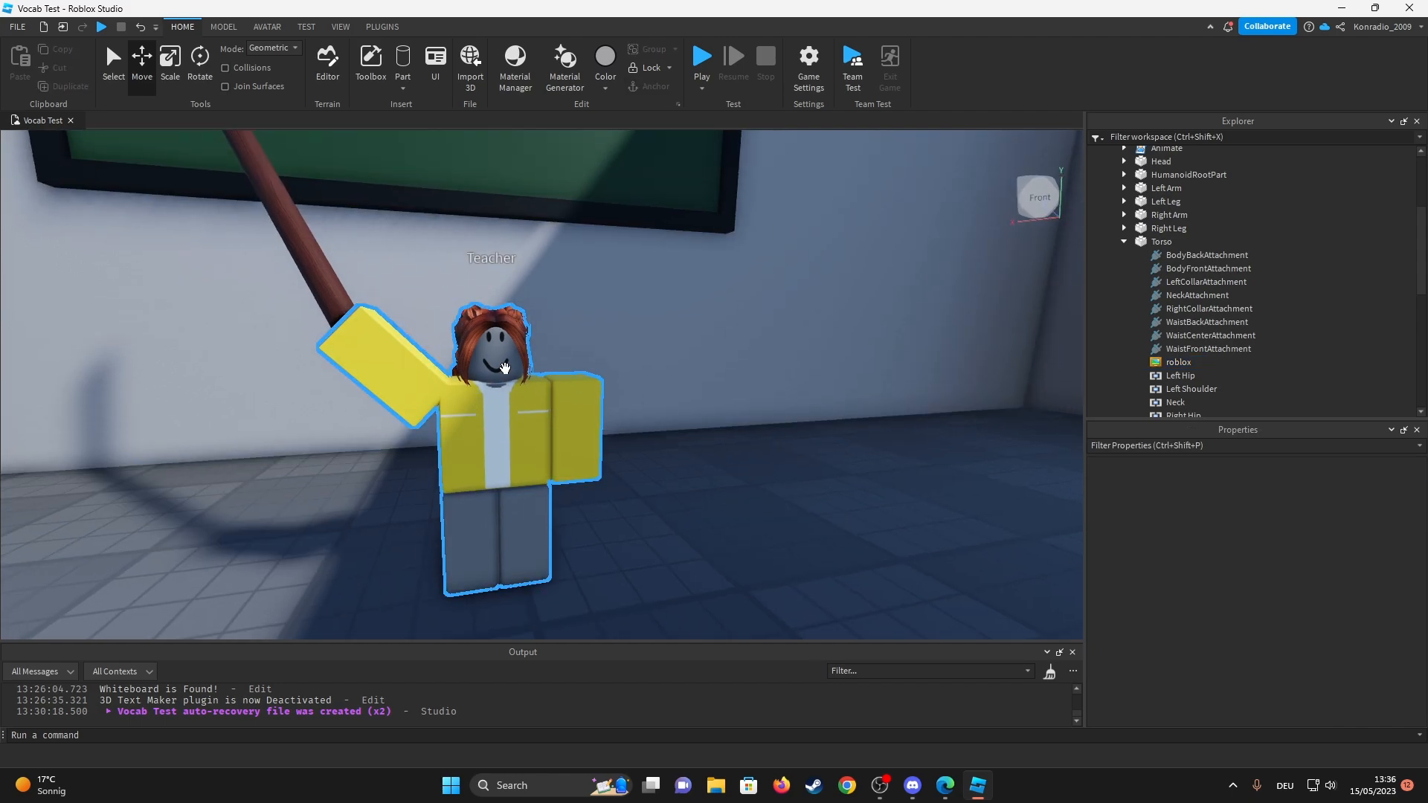
{"action": "scroll", "coordinate": [1237, 276], "scroll_direction": "up", "scroll_amount": 3}
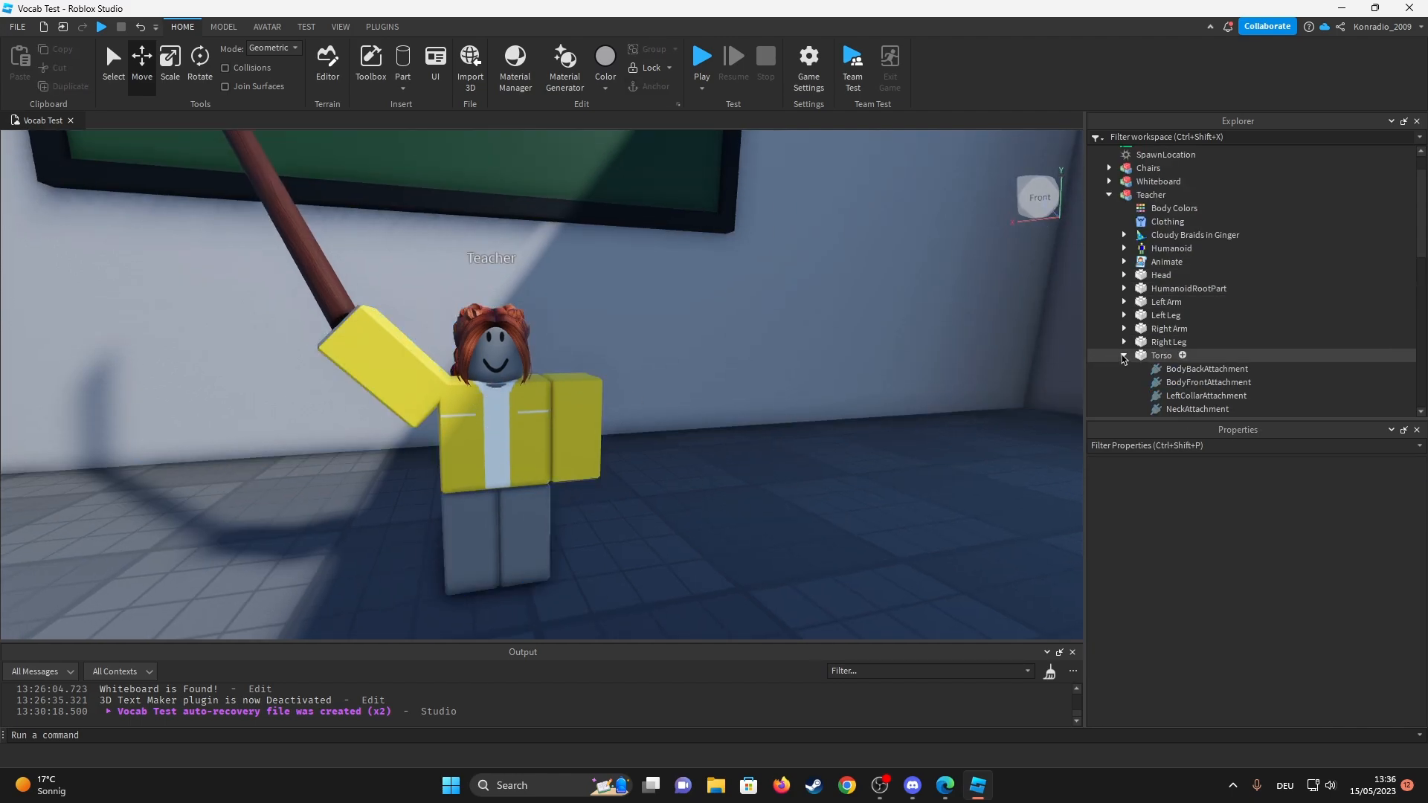
Set the Teacher's Body Colors to Burlap.
{"action": "left_click", "coordinate": [1123, 356]}
{"action": "left_click", "coordinate": [1174, 208]}
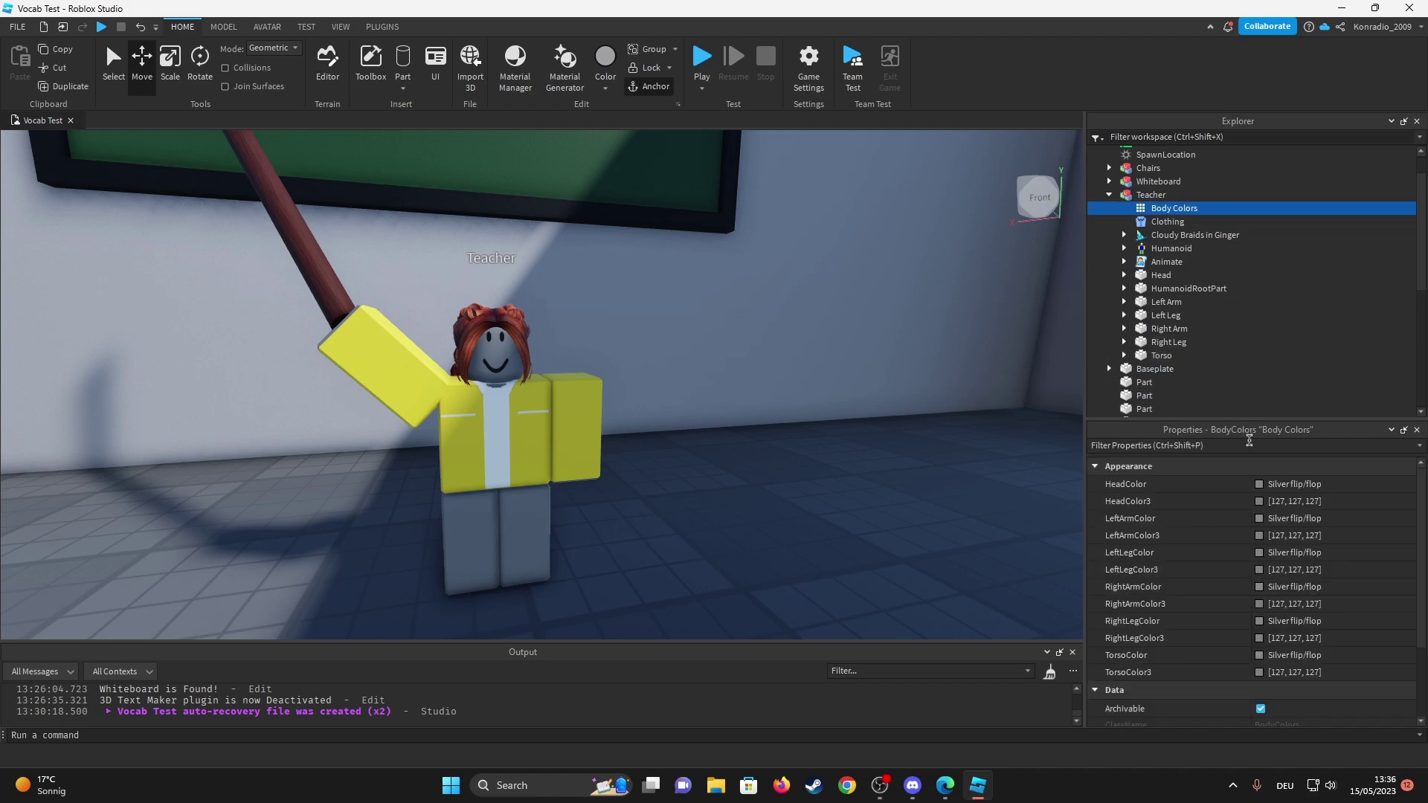
{"action": "left_click", "coordinate": [1268, 490]}
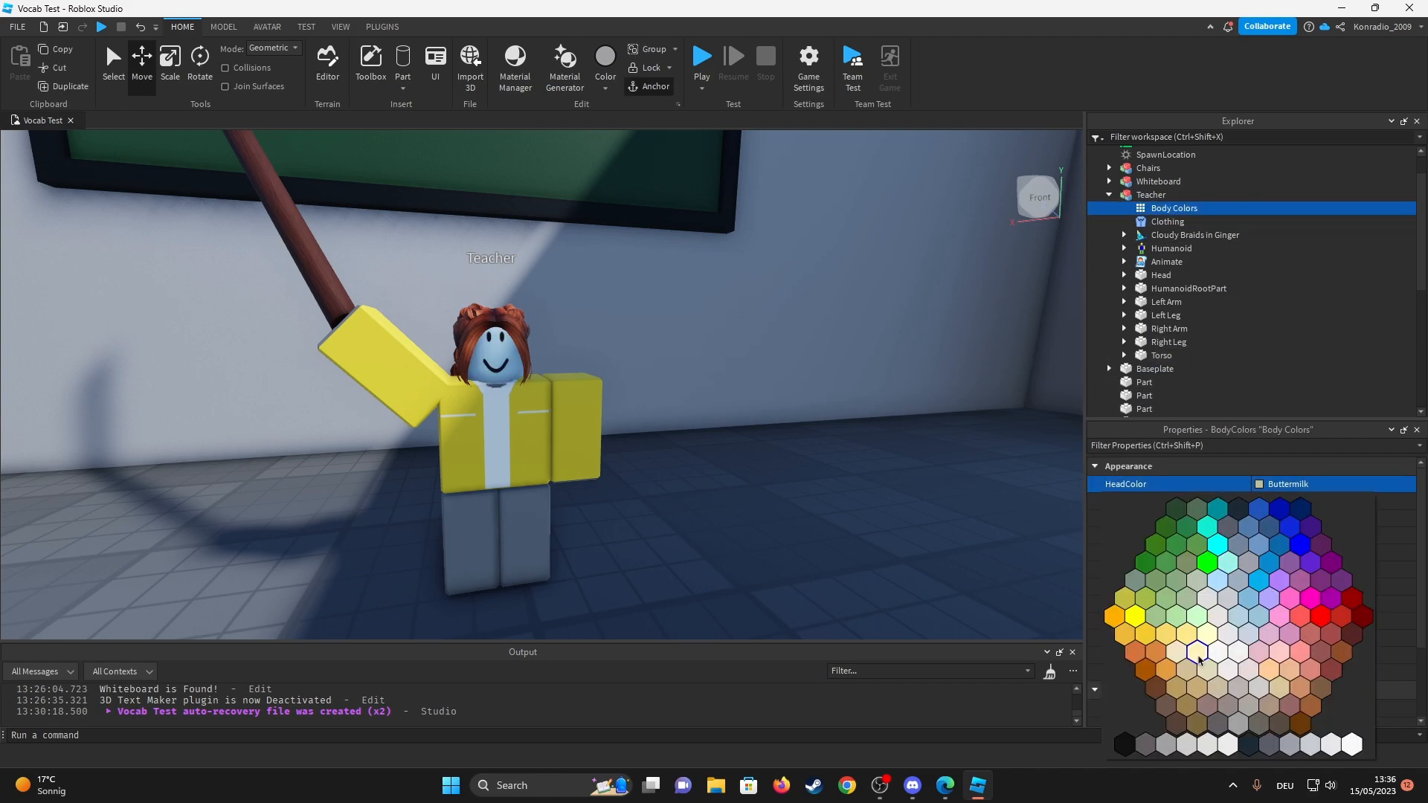
{"action": "left_click", "coordinate": [1219, 688]}
{"action": "left_click", "coordinate": [1183, 671]}
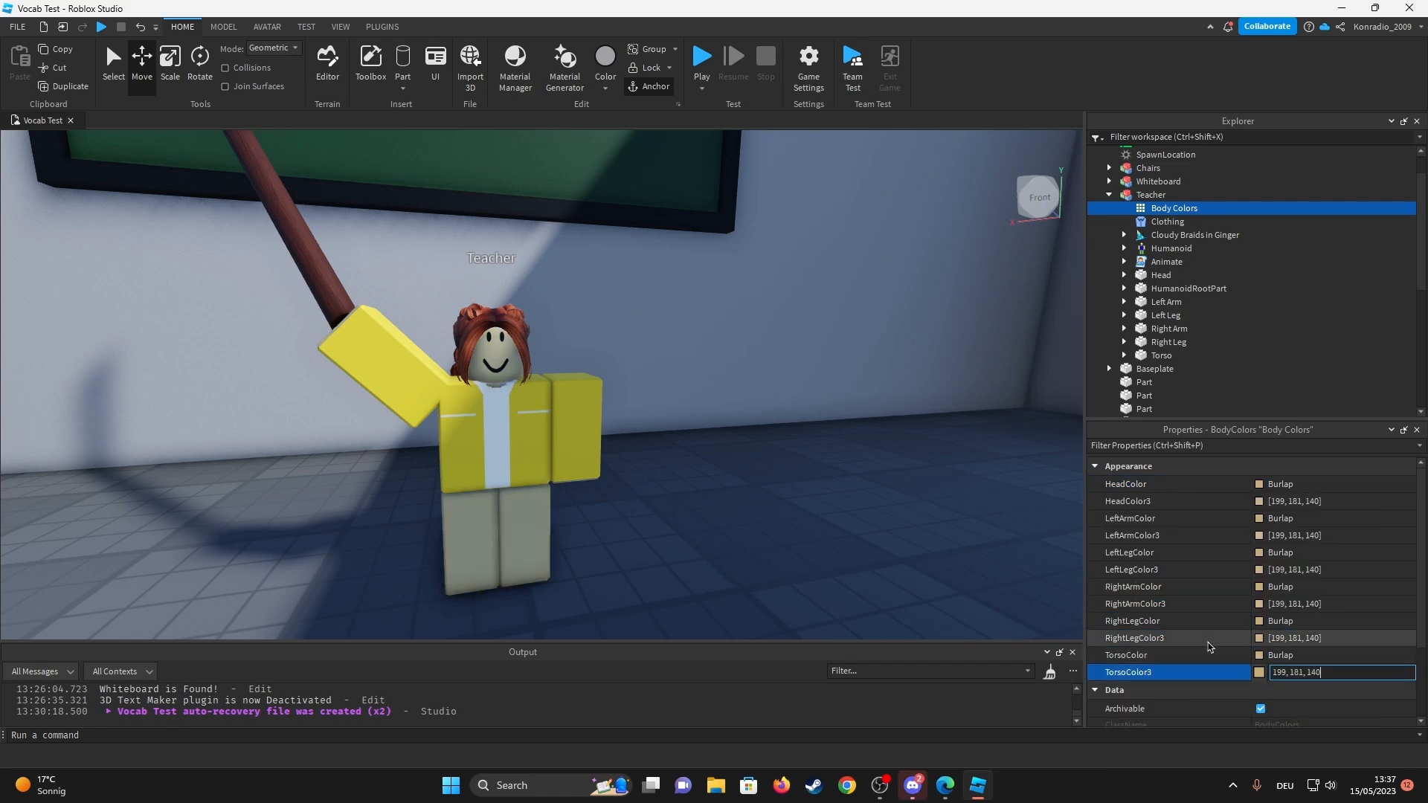
{"action": "left_click", "coordinate": [758, 441]}
{"action": "scroll", "coordinate": [758, 441], "scroll_direction": "down", "scroll_amount": 5}
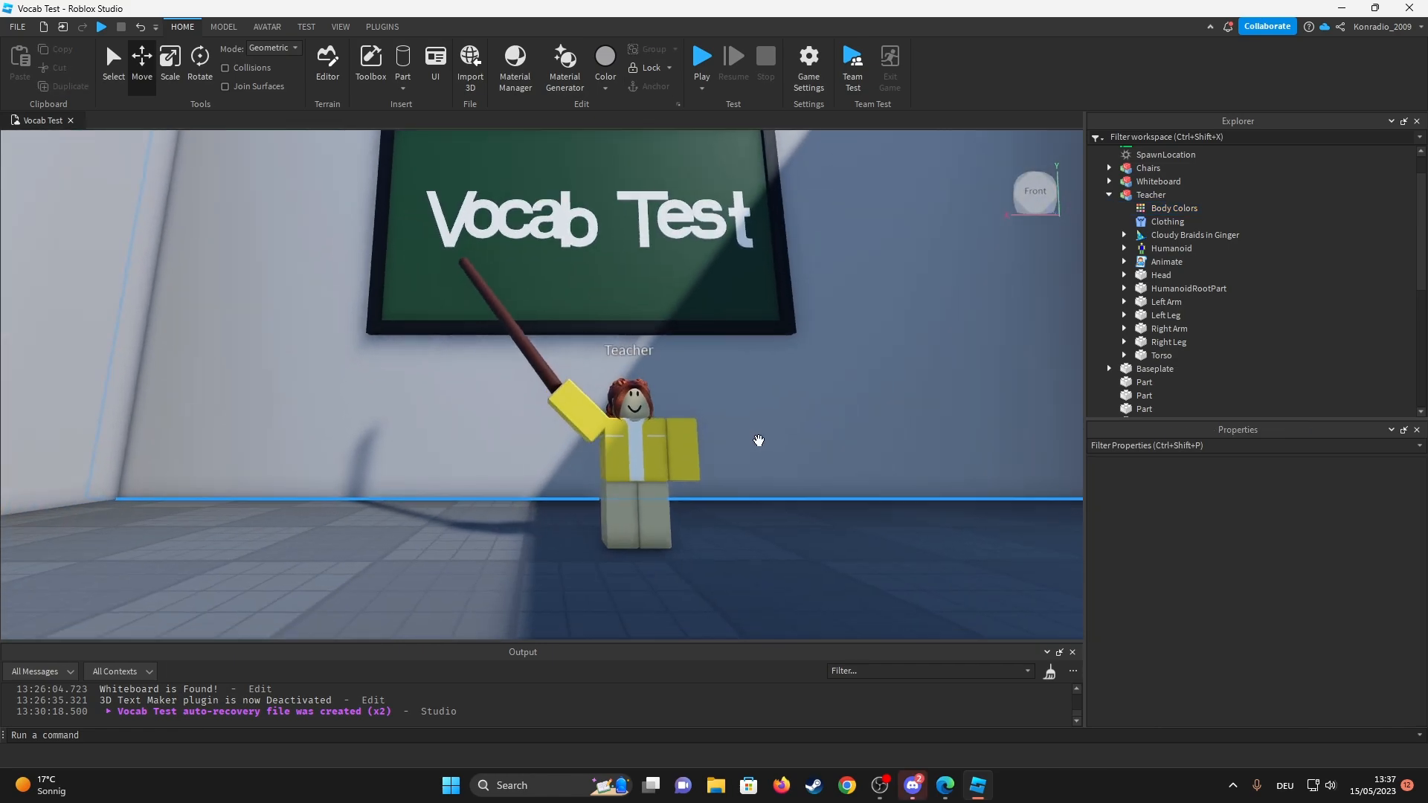
{"action": "scroll", "coordinate": [758, 441], "scroll_direction": "up", "scroll_amount": 3}
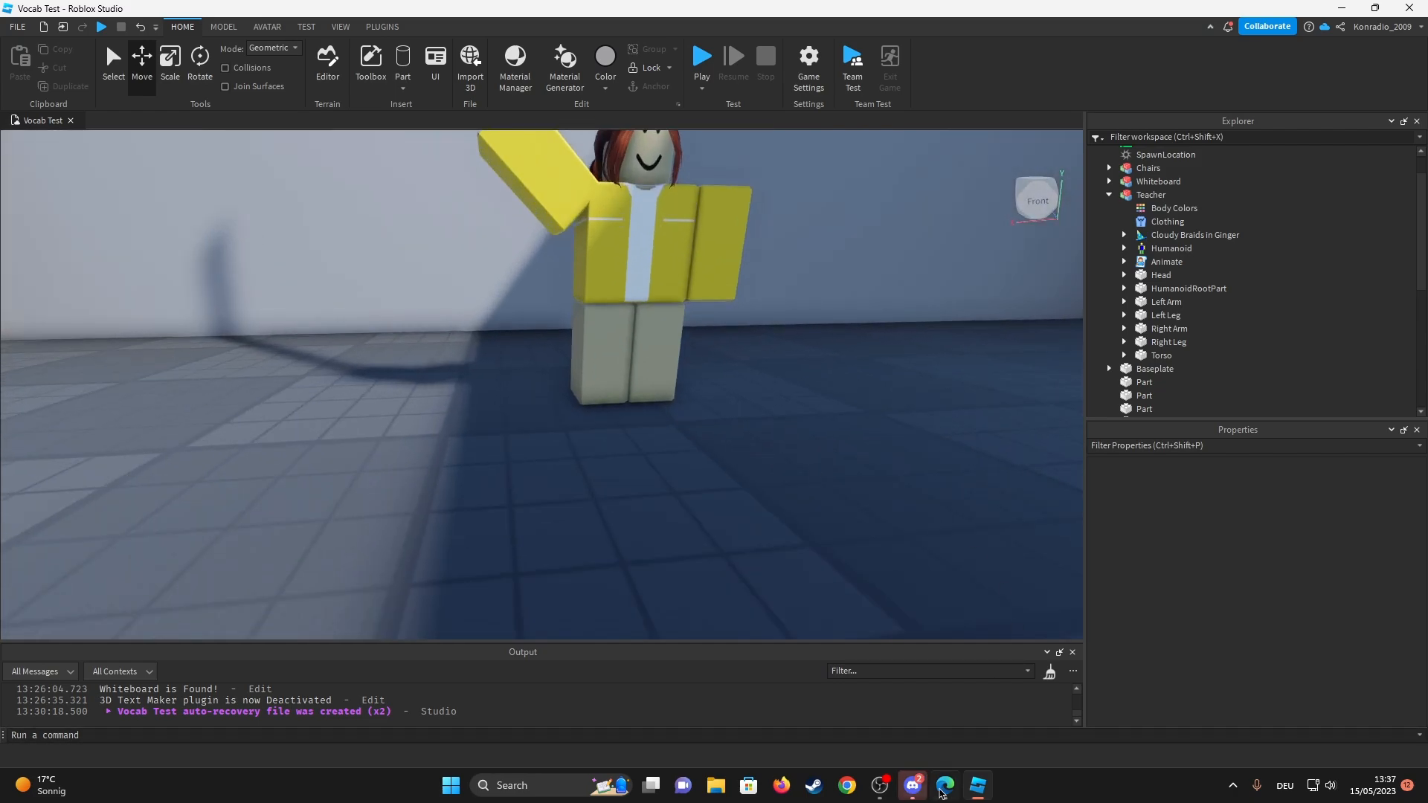
Give the Teacher's new Pants object the blue jeans asset as its PantsTemplate.
{"action": "left_click", "coordinate": [943, 788]}
{"action": "left_click", "coordinate": [977, 785]}
{"action": "left_click", "coordinate": [1167, 234]}
{"action": "left_click", "coordinate": [1333, 500]}
{"action": "key", "text": "Return"}
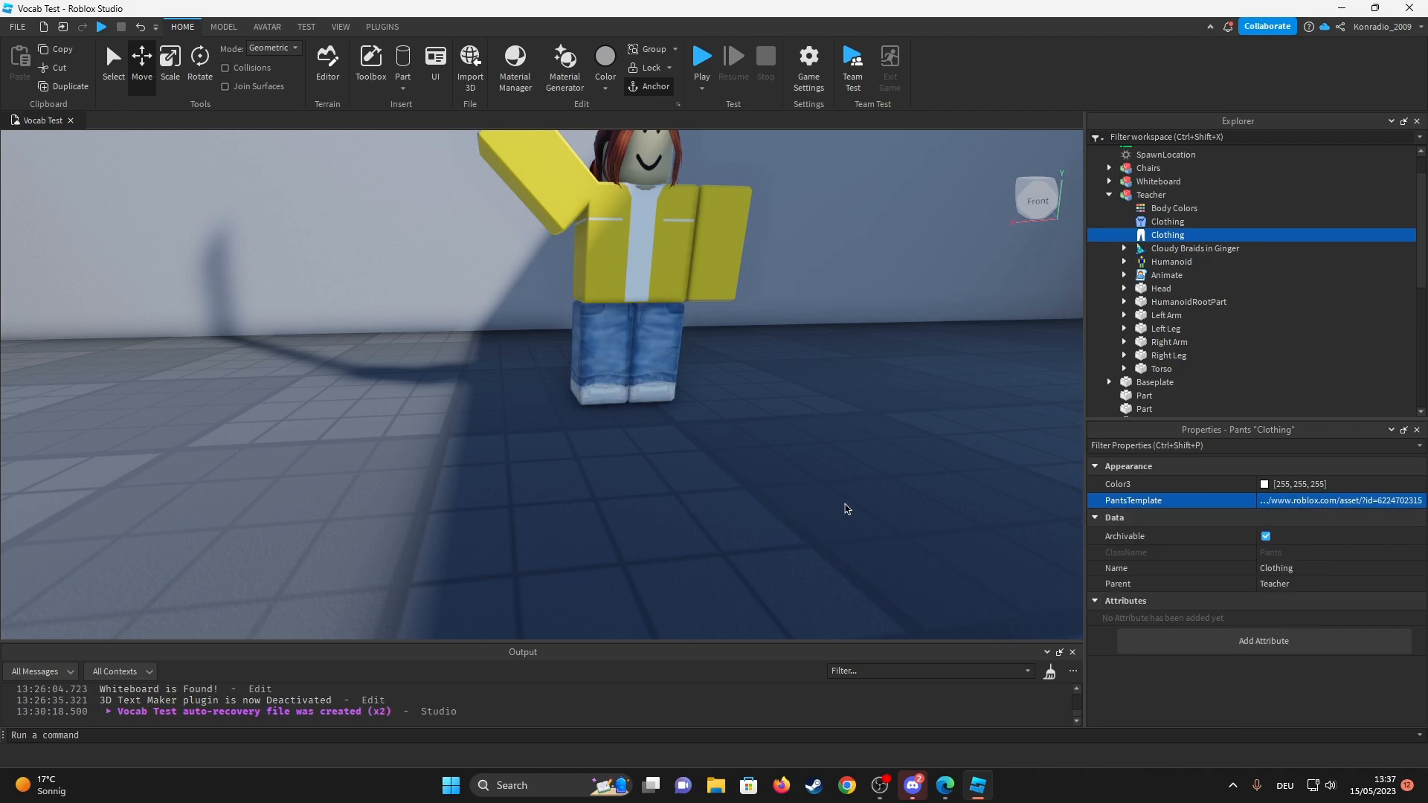
{"action": "left_click", "coordinate": [866, 447]}
{"action": "scroll", "coordinate": [867, 448], "scroll_direction": "down", "scroll_amount": 3}
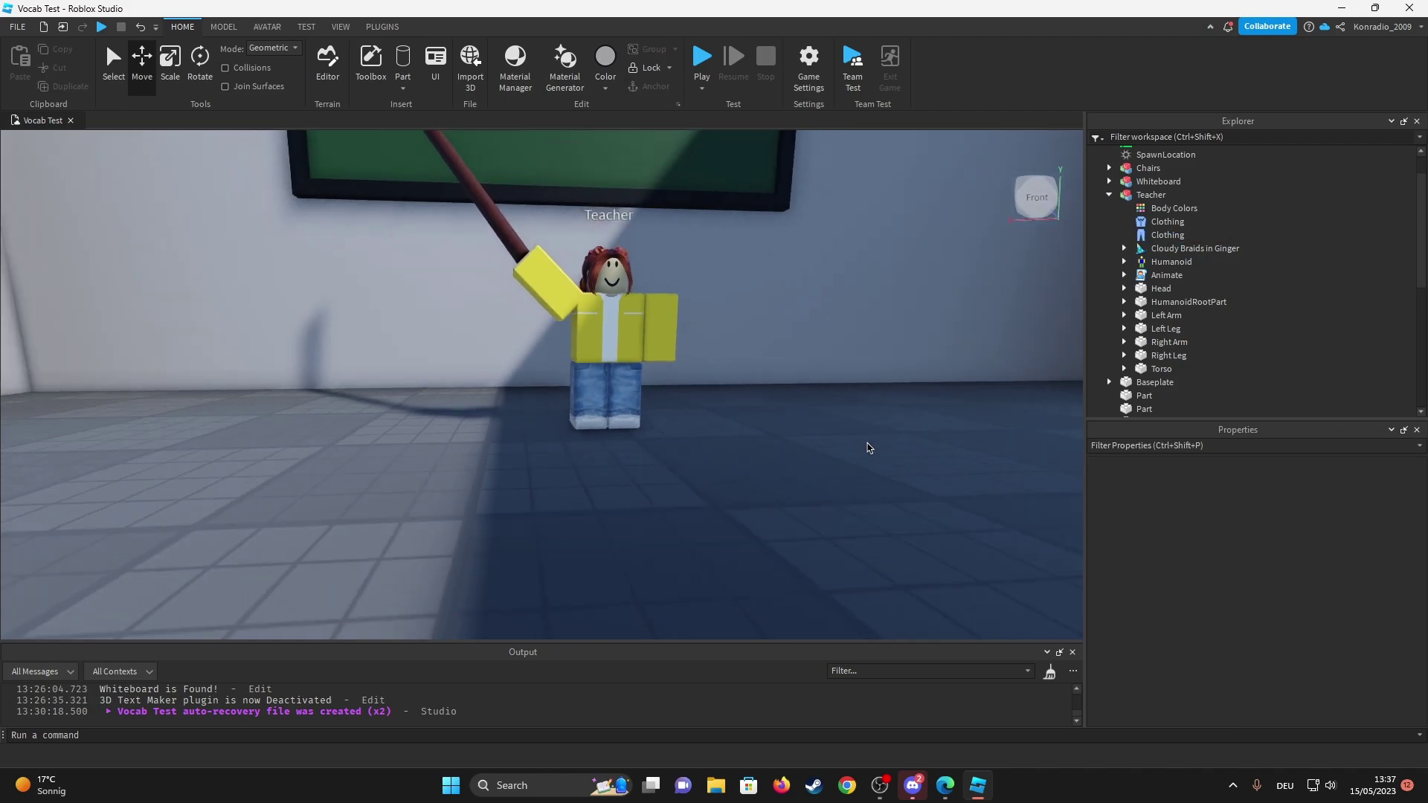
{"action": "scroll", "coordinate": [784, 361], "scroll_direction": "up", "scroll_amount": 3}
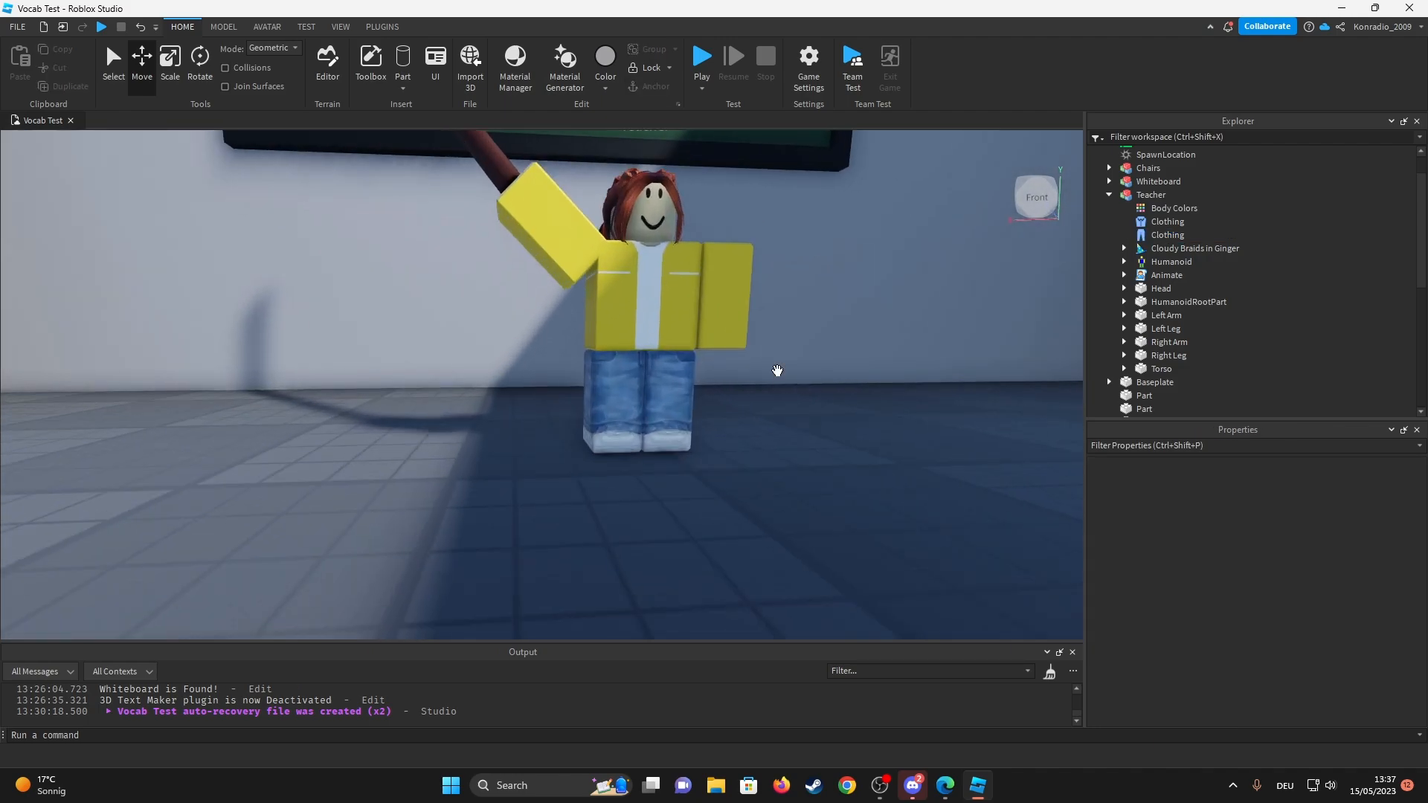
Orbit to review the finished Teacher outfit and switch to the browser.
{"action": "right_click_drag", "start_coordinate": [783, 360], "coordinate": [861, 332]}
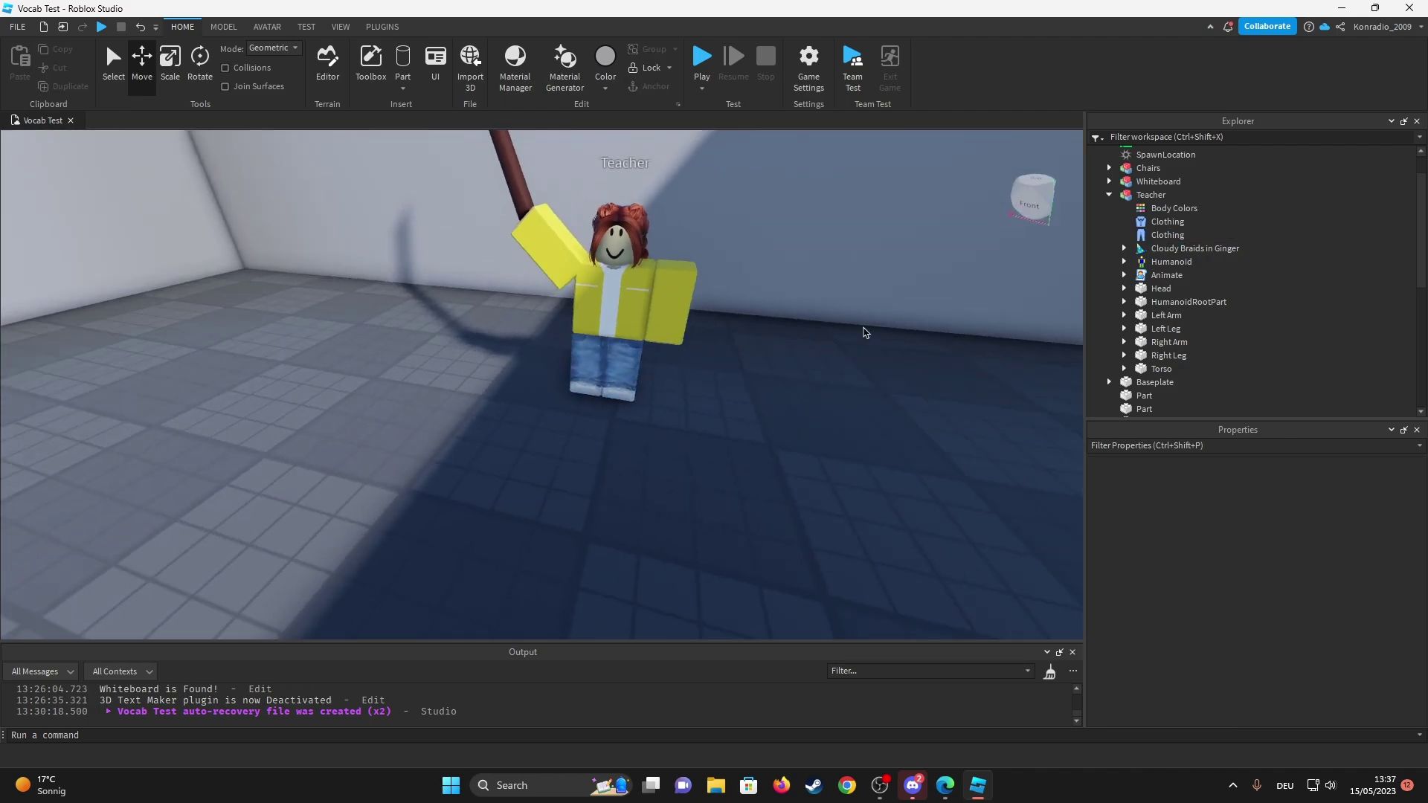
{"action": "left_click", "coordinate": [625, 325]}
{"action": "key", "text": "f"}
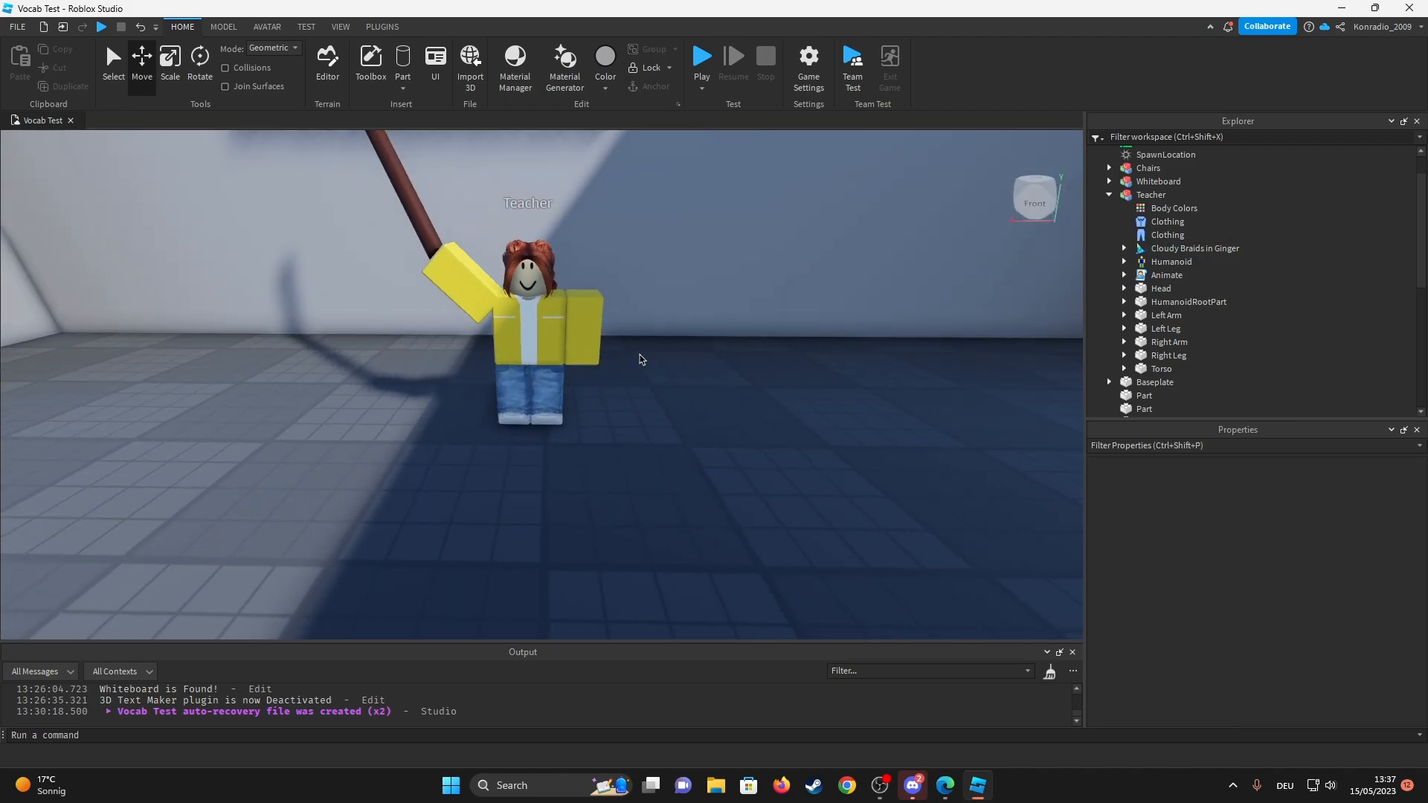
{"action": "key", "text": "alt+Tab"}
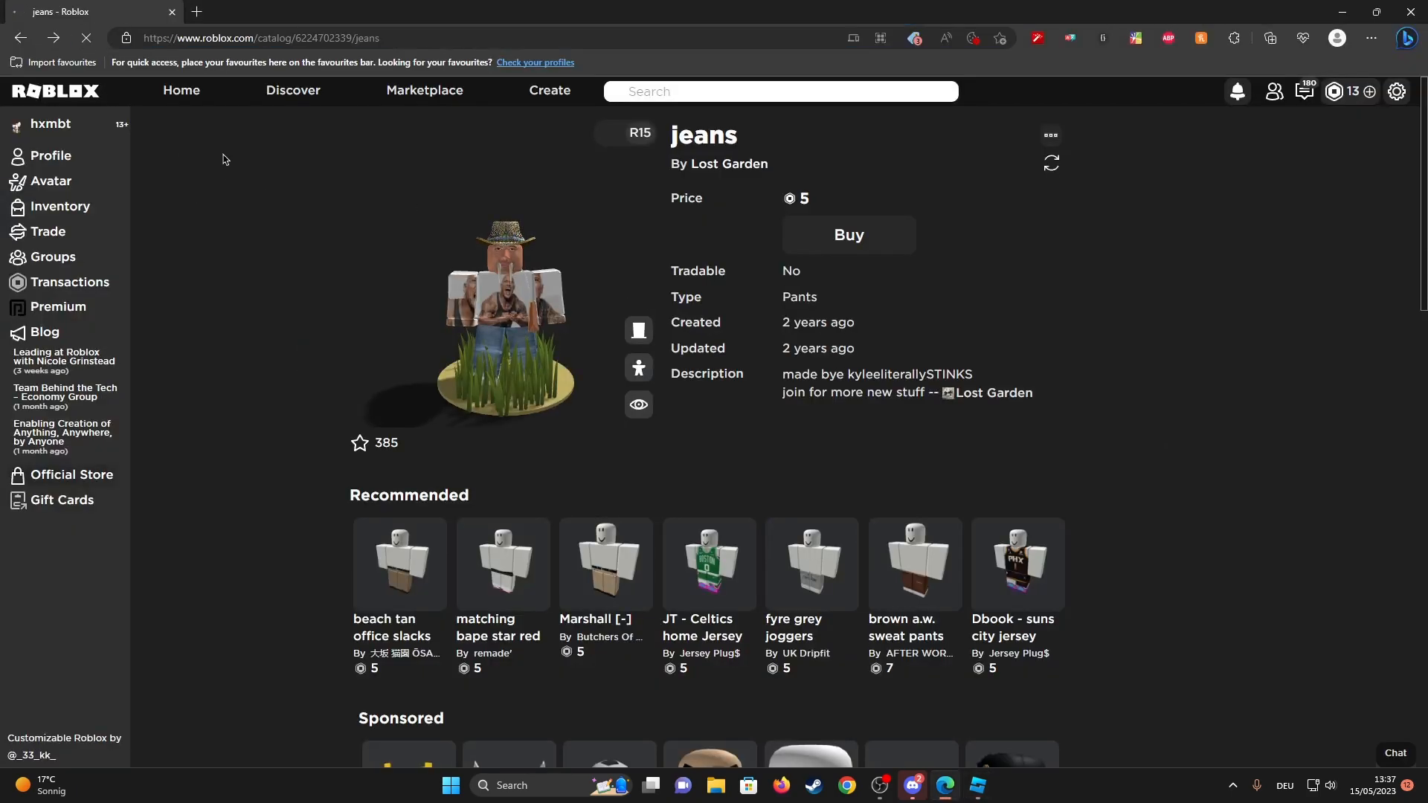
{"action": "key", "text": "alt+Left"}
{"action": "key", "text": "alt+Tab"}
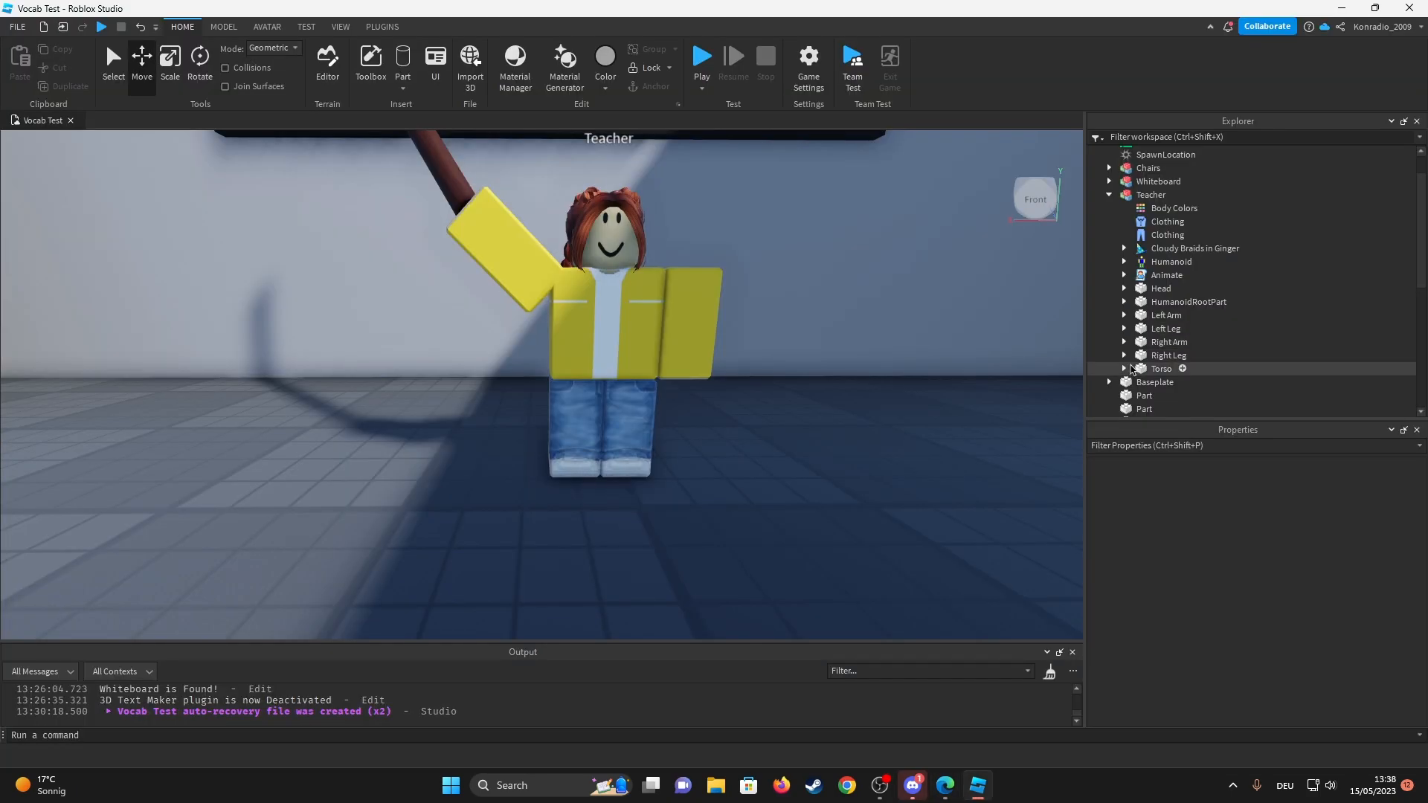
{"action": "left_click", "coordinate": [1124, 288]}
{"action": "left_click", "coordinate": [1173, 368]}
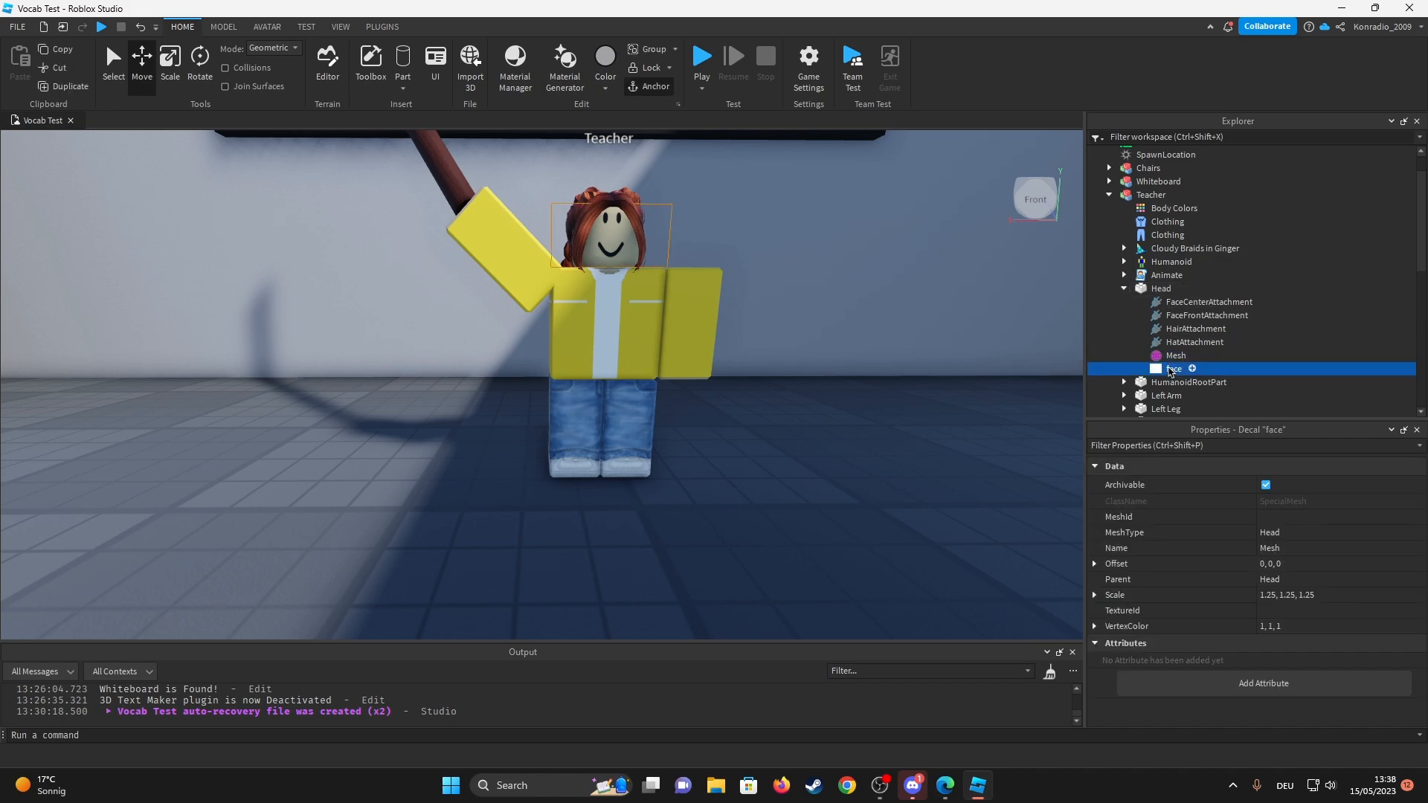
{"action": "left_click", "coordinate": [1300, 502]}
{"action": "type", "text": "209713952"}
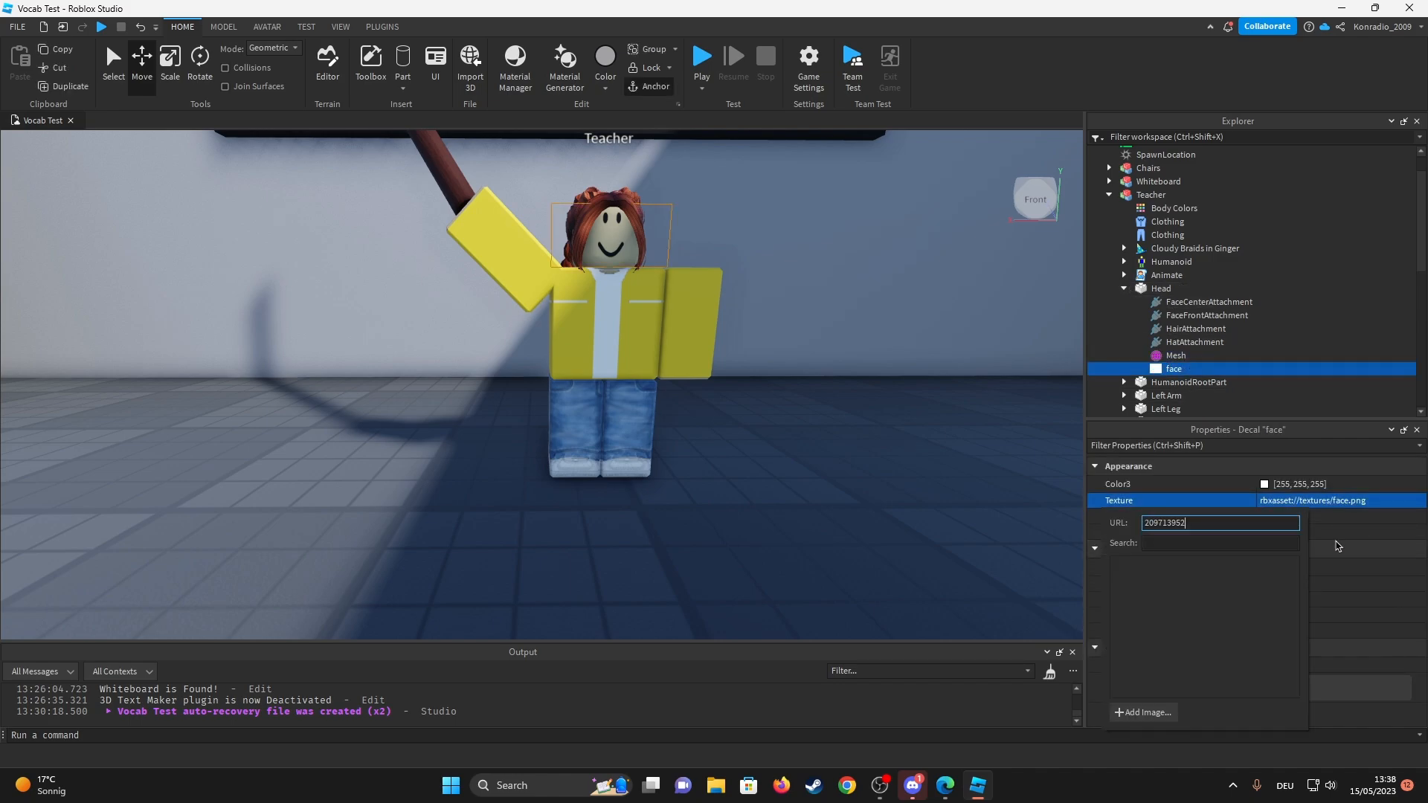
{"action": "key", "text": "Return"}
{"action": "left_click", "coordinate": [560, 335]}
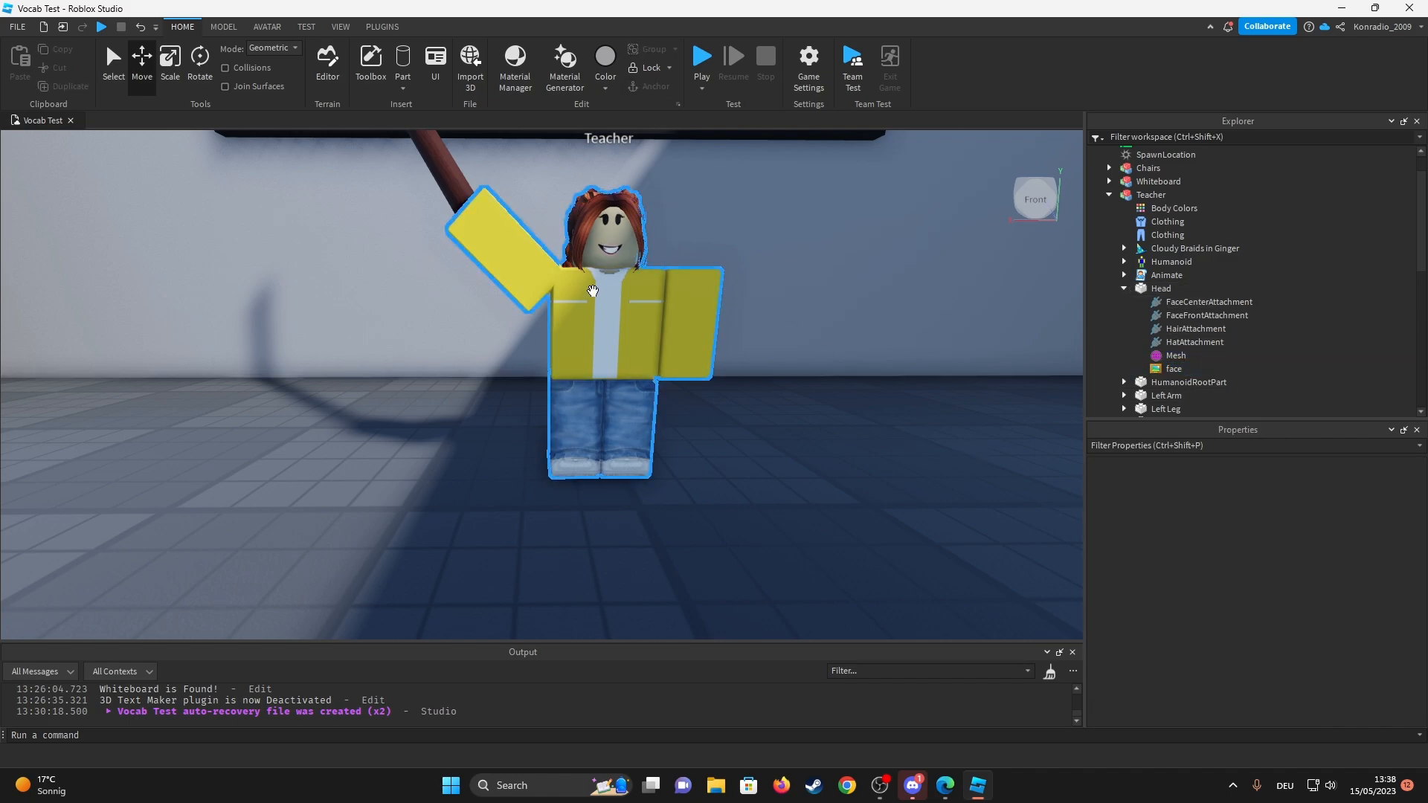
{"action": "scroll", "coordinate": [560, 280], "scroll_direction": "down", "scroll_amount": 5}
{"action": "scroll", "coordinate": [560, 266], "scroll_direction": "up", "scroll_amount": 4}
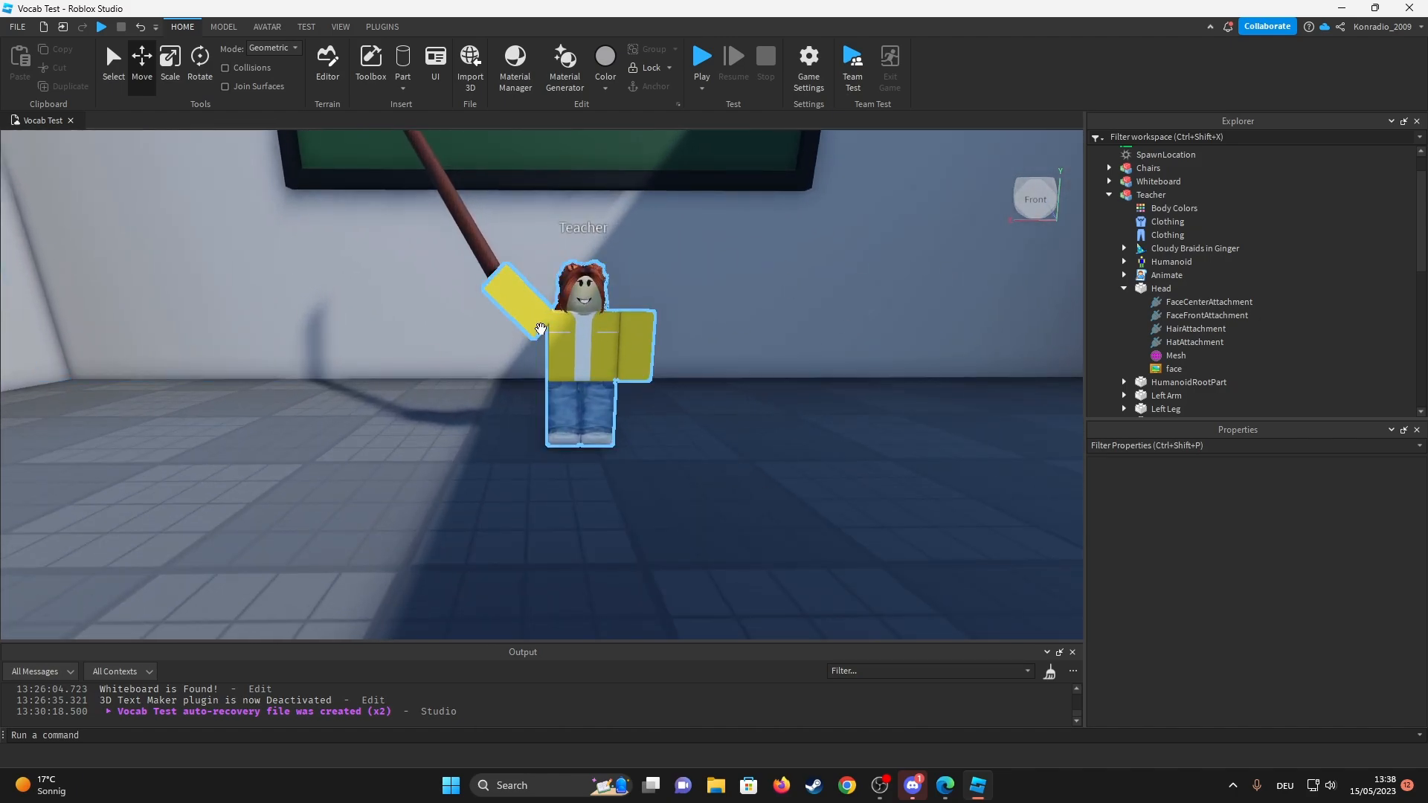
{"action": "left_click", "coordinate": [942, 786]}
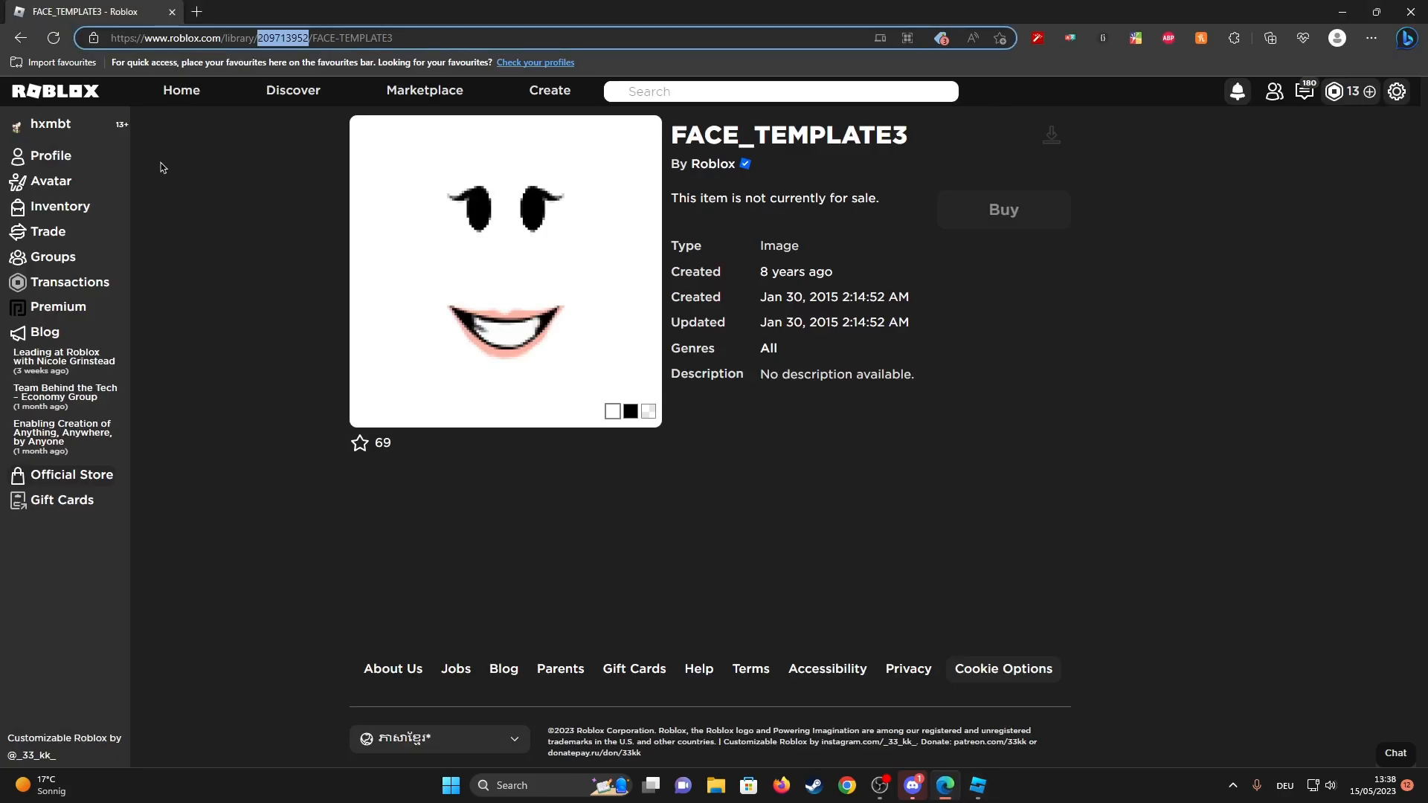
{"action": "type", "text": "209994875"}
{"action": "key", "text": "Return"}
{"action": "left_click", "coordinate": [977, 786]}
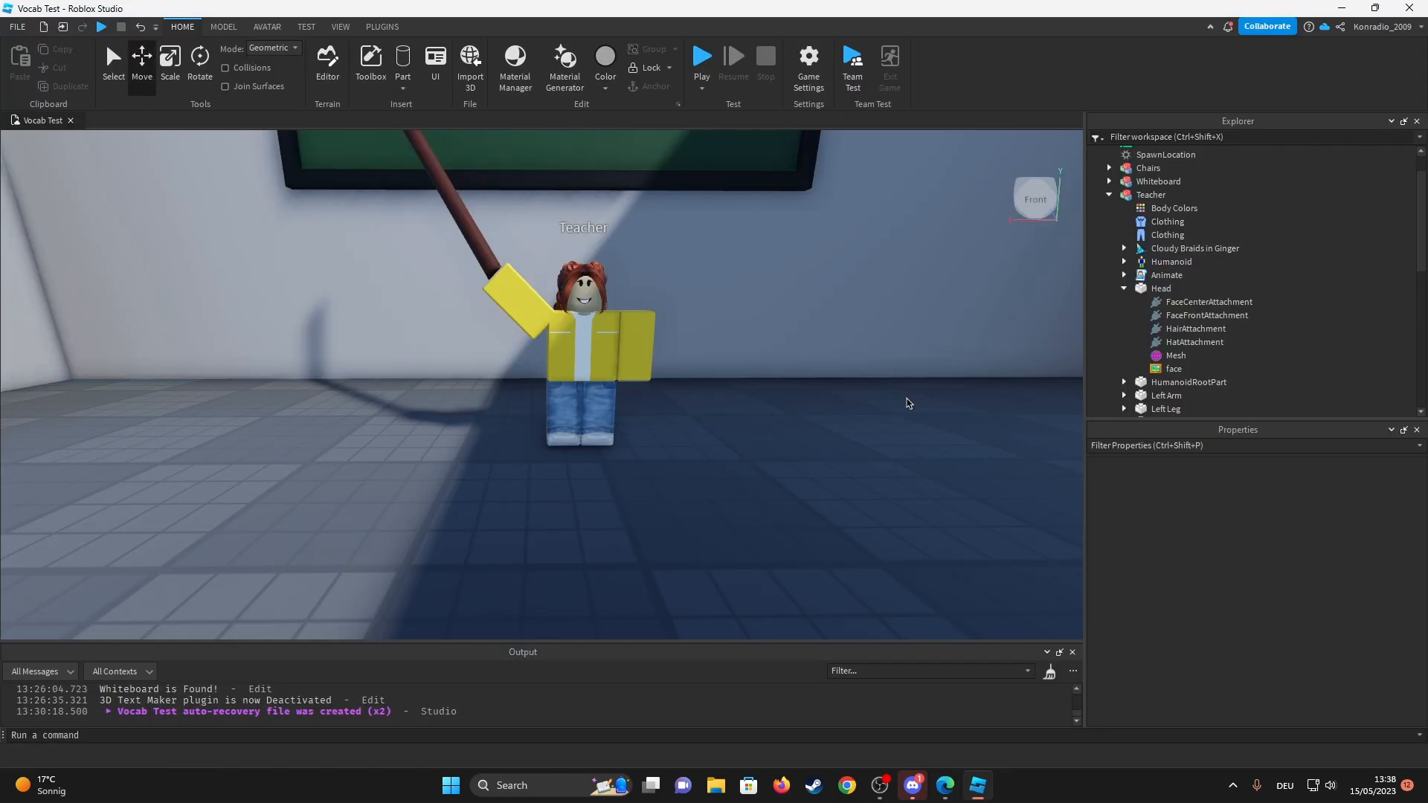
Collapse the Workspace tree and insert a ScreenGui into StarterGui.
{"action": "left_click", "coordinate": [1123, 287]}
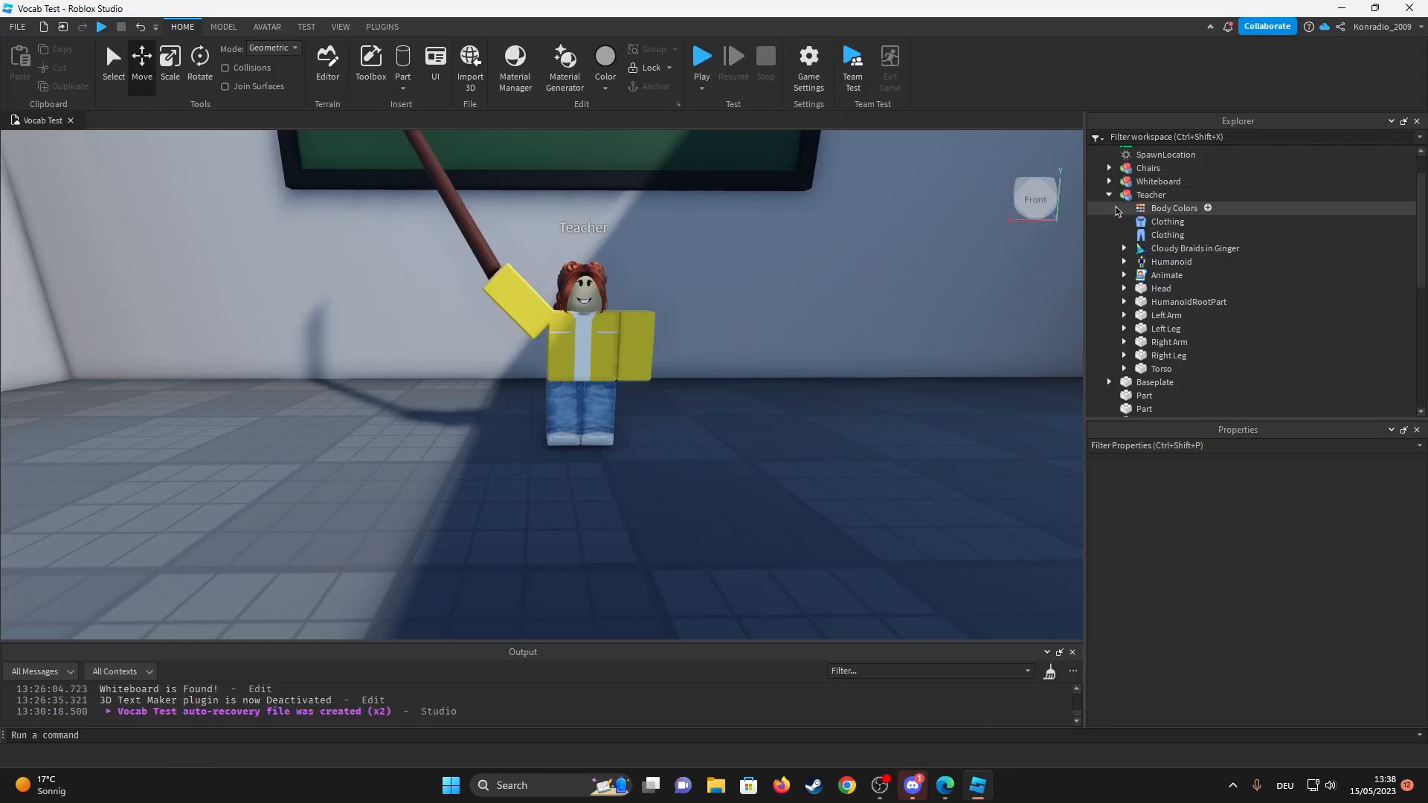
{"action": "left_click", "coordinate": [1108, 194]}
{"action": "scroll", "coordinate": [1119, 167], "scroll_direction": "up", "scroll_amount": 2}
{"action": "left_click", "coordinate": [1095, 153]}
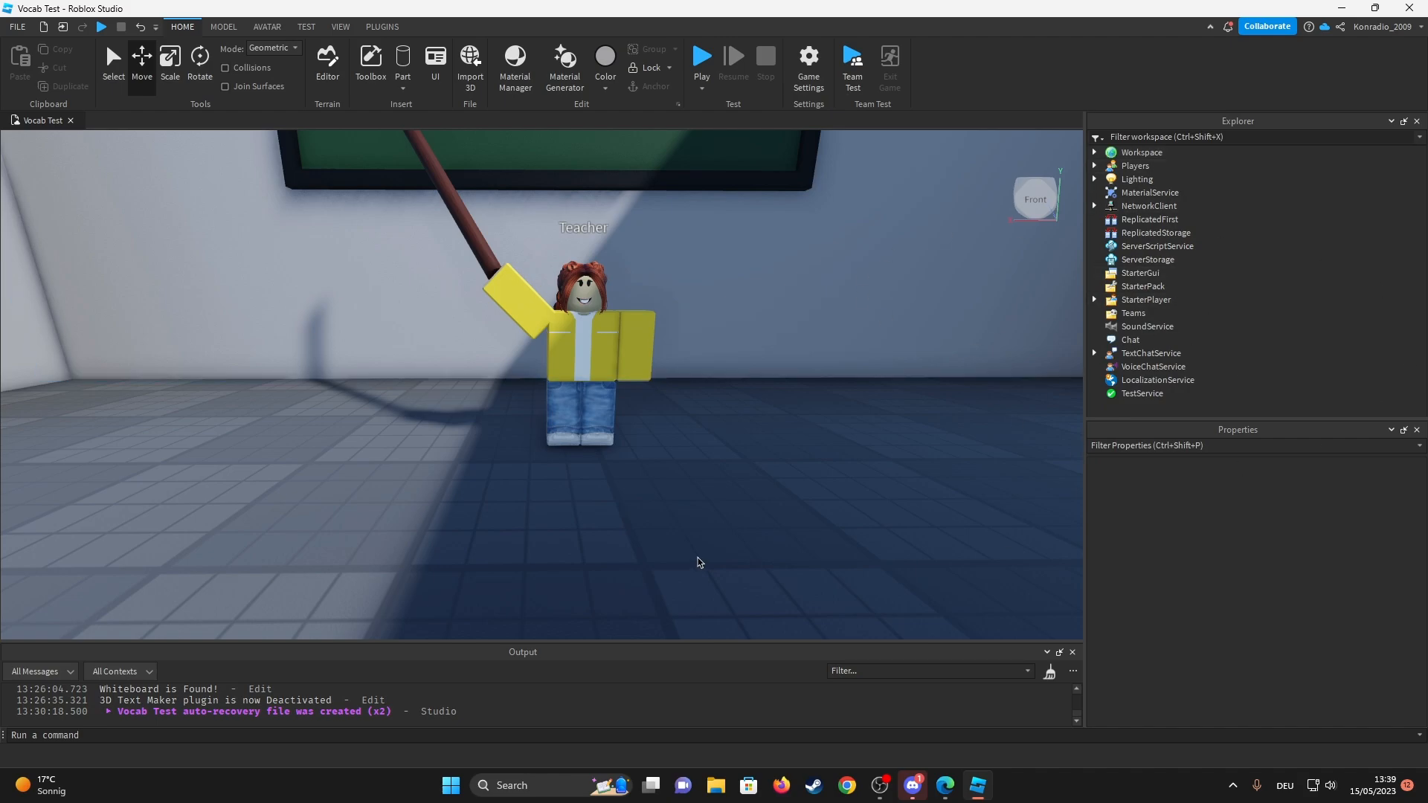
{"action": "left_click", "coordinate": [1168, 274]}
{"action": "key", "text": "ctrl+i"}
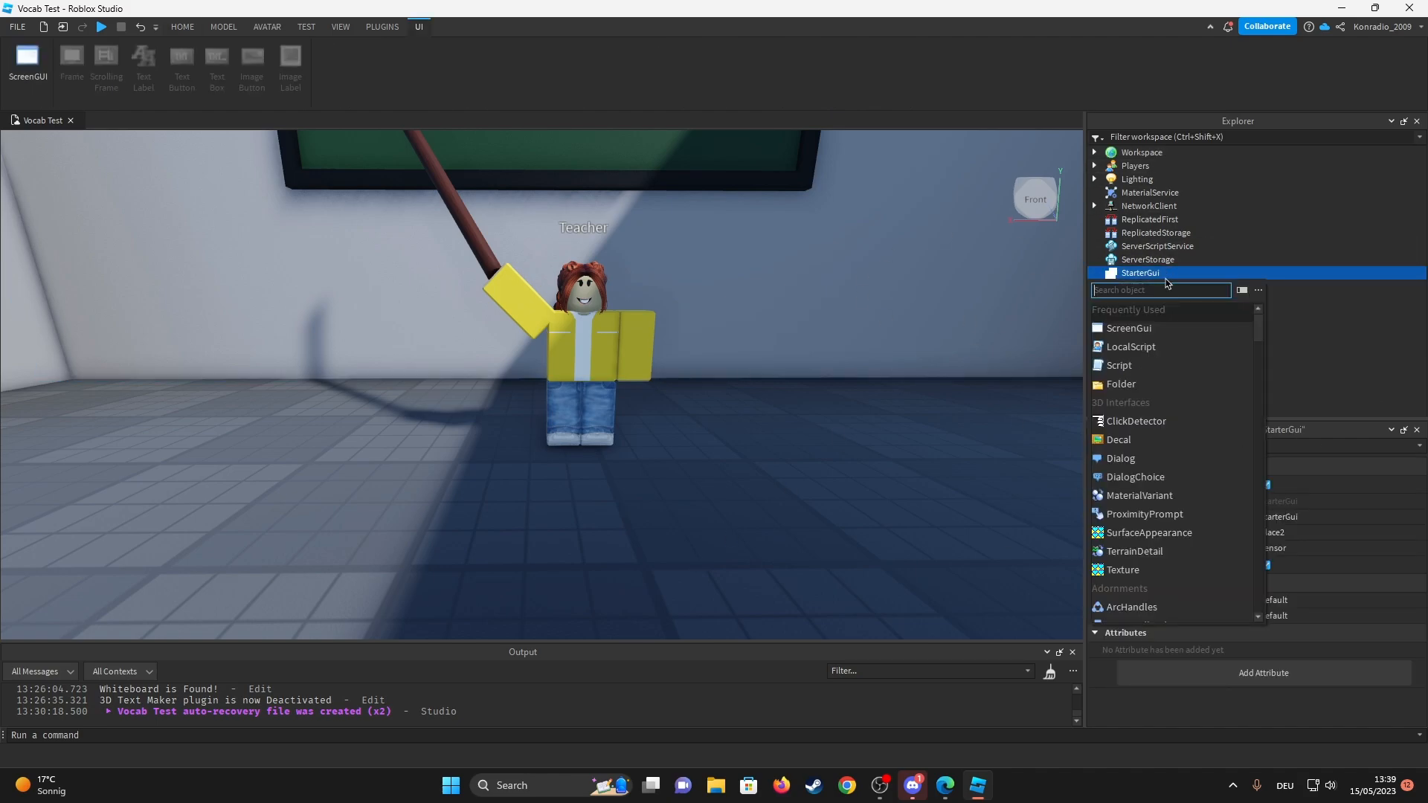
{"action": "left_click", "coordinate": [1160, 328]}
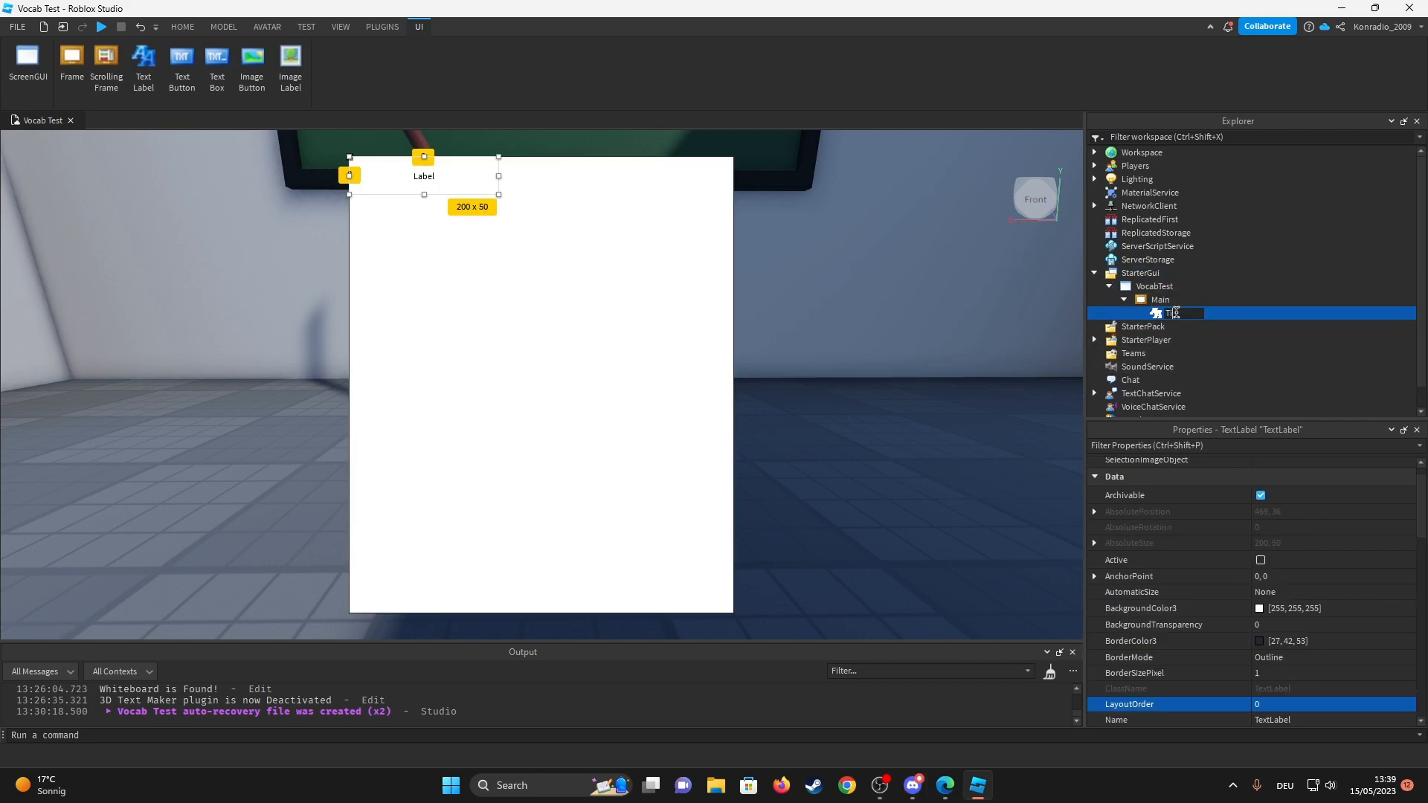
{"action": "scroll", "coordinate": [1230, 503], "scroll_direction": "down", "scroll_amount": 4}
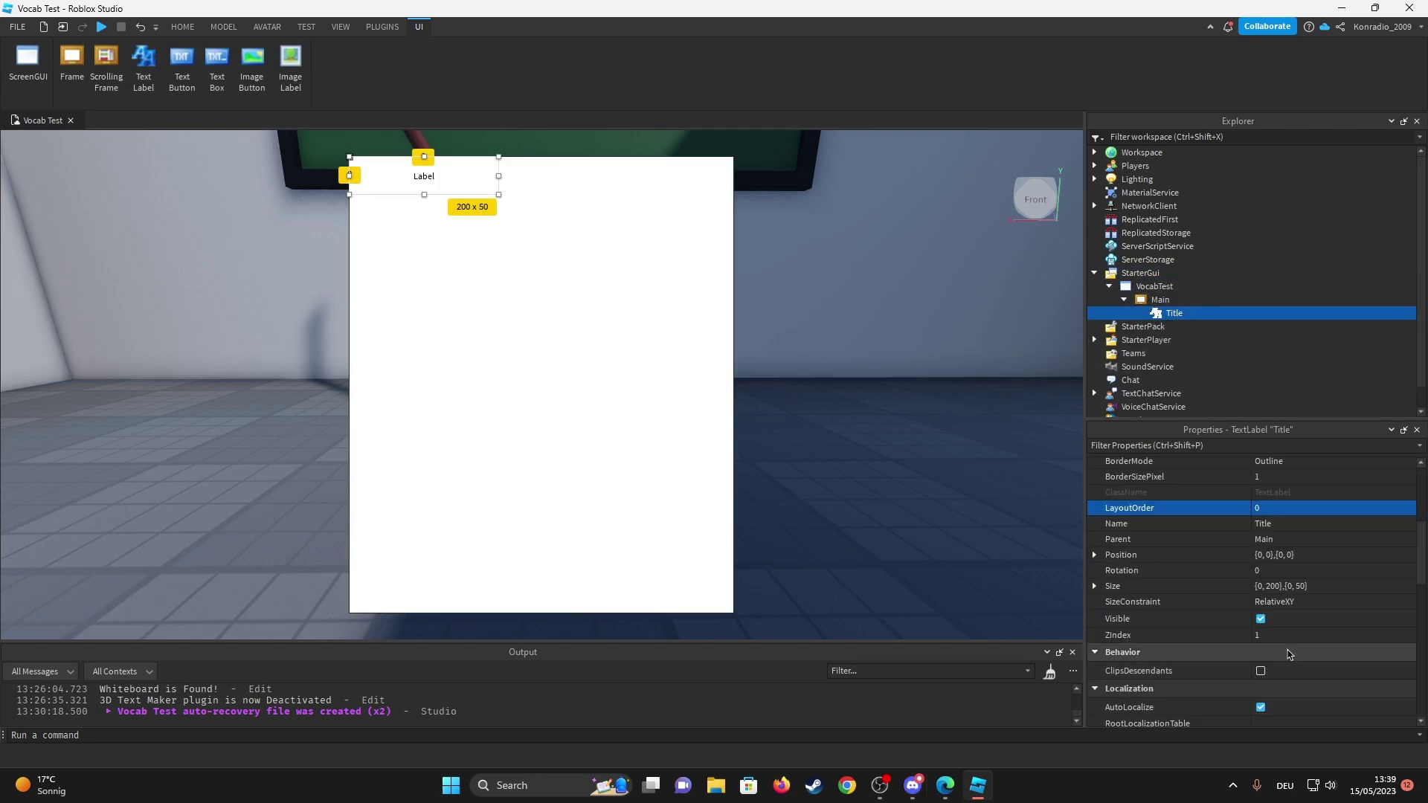
Make the Title label span the full width with Size {1,0},{0,50} and choose the Kalam font.
{"action": "double_click", "coordinate": [1283, 587]}
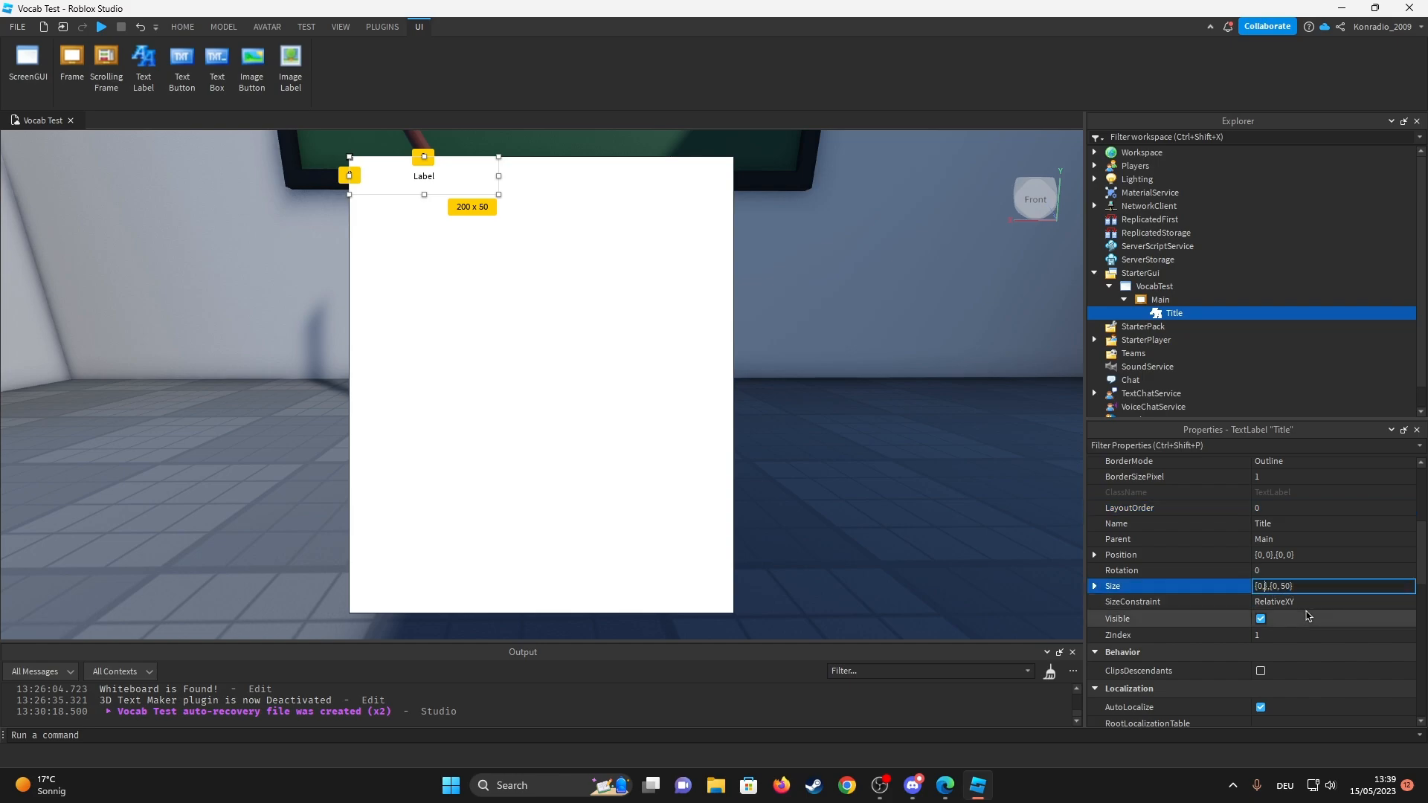
{"action": "type", "text": "1"}
{"action": "key", "text": "Return"}
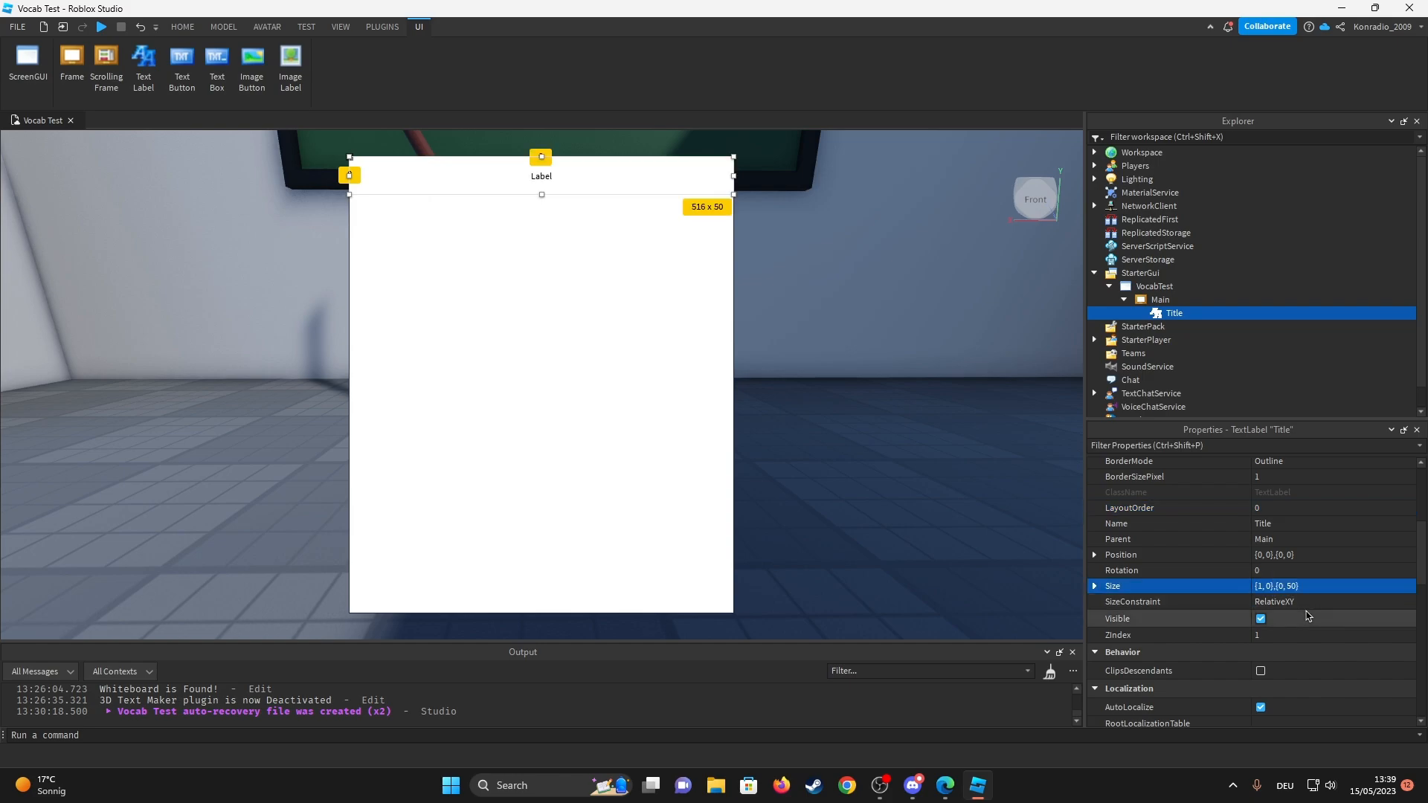
{"action": "scroll", "coordinate": [1249, 558], "scroll_direction": "down", "scroll_amount": 2}
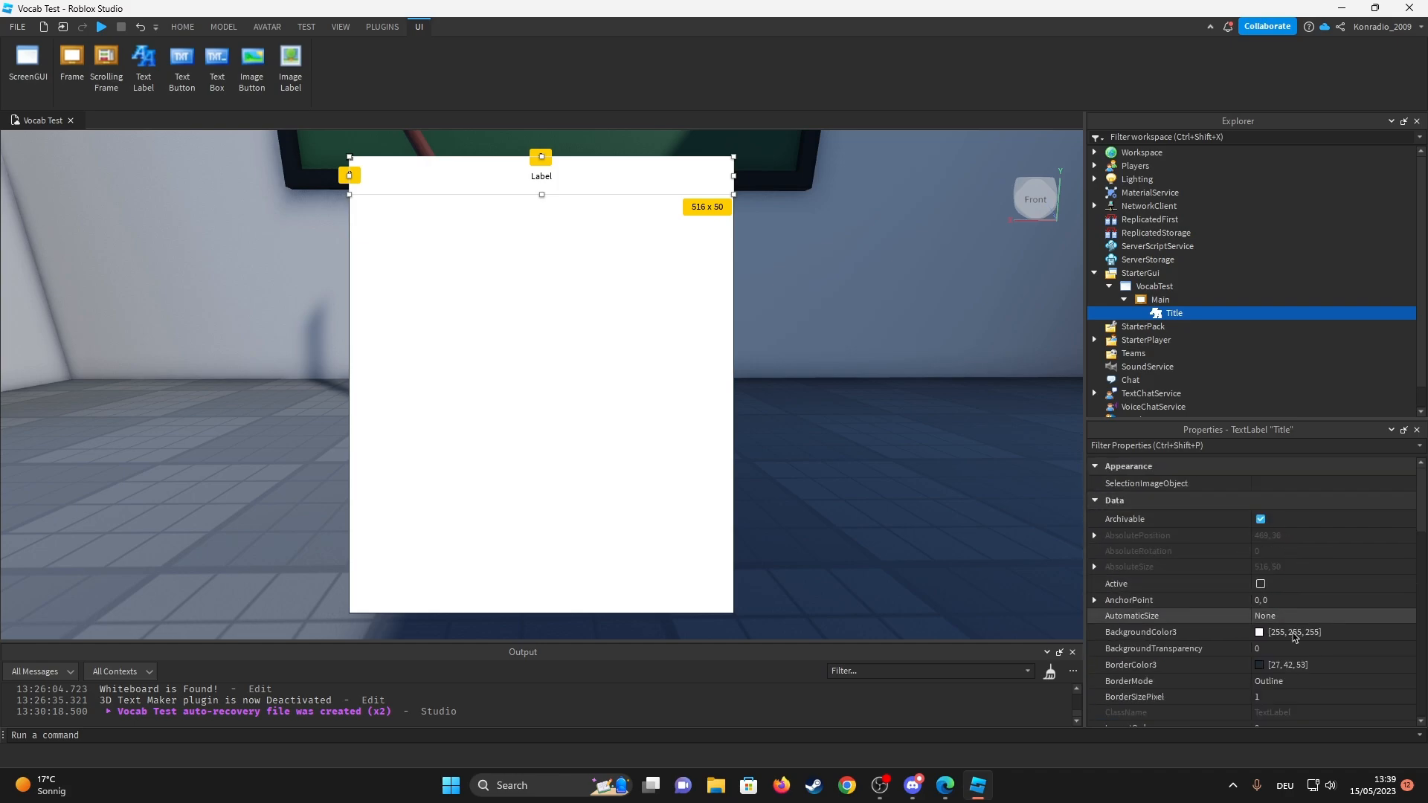
{"action": "scroll", "coordinate": [1297, 669], "scroll_direction": "down", "scroll_amount": 5}
{"action": "left_click", "coordinate": [1305, 647]}
{"action": "scroll", "coordinate": [1311, 635], "scroll_direction": "down", "scroll_amount": 2}
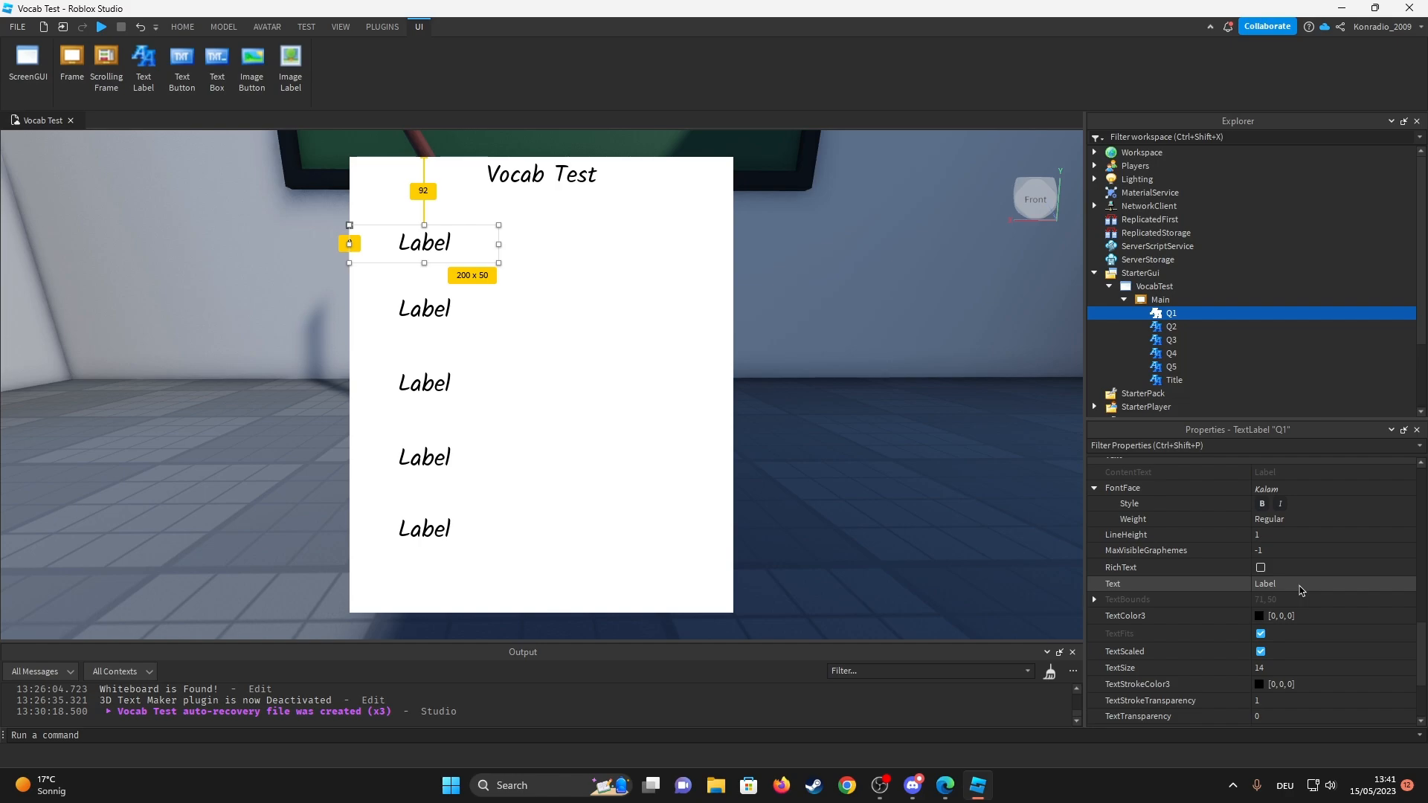
Set the question labels to Haus, Straße, Treppe, Tisch, Auto and add the SubmitEvent RemoteEvent.
{"action": "left_click", "coordinate": [1298, 584]}
{"action": "type", "text": "Haus"}
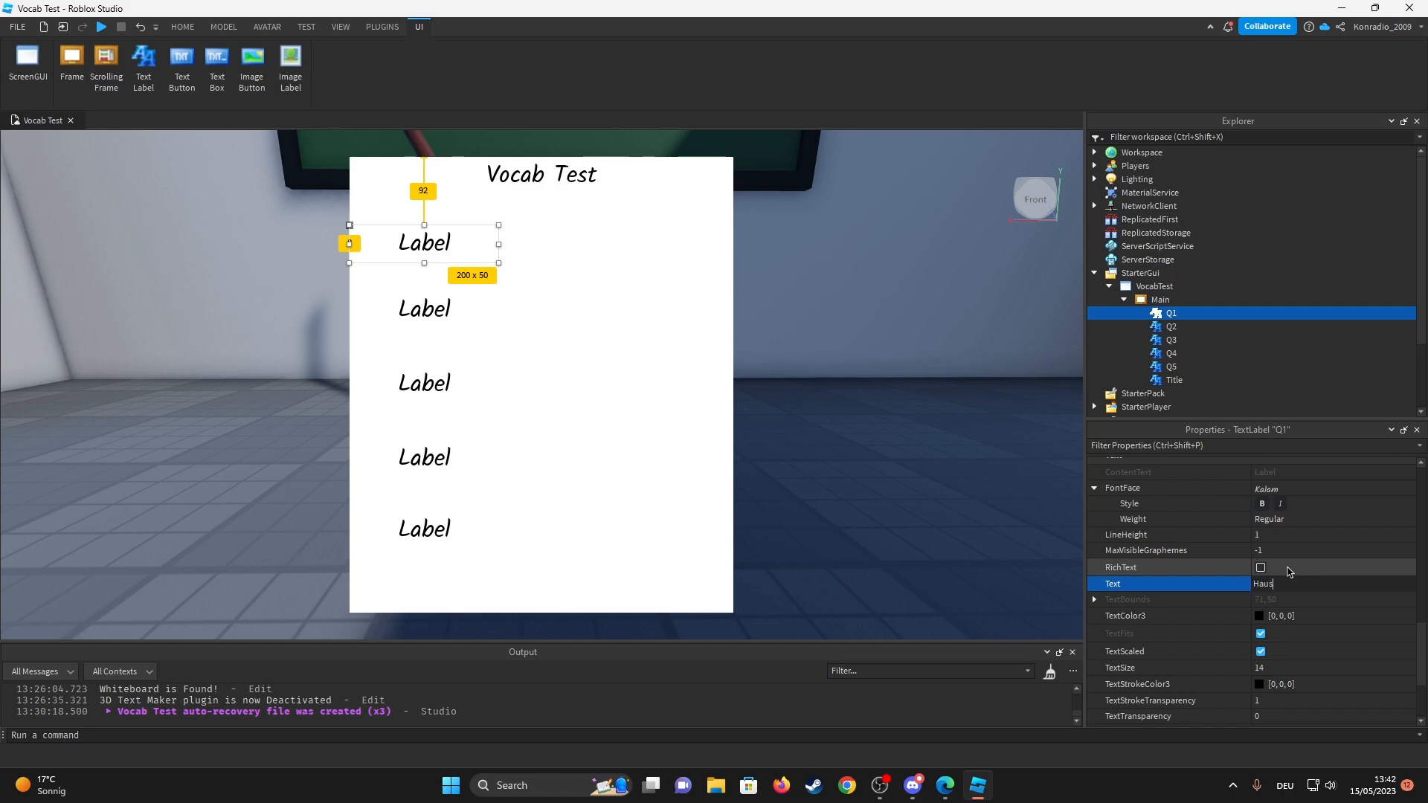
{"action": "key", "text": "Return"}
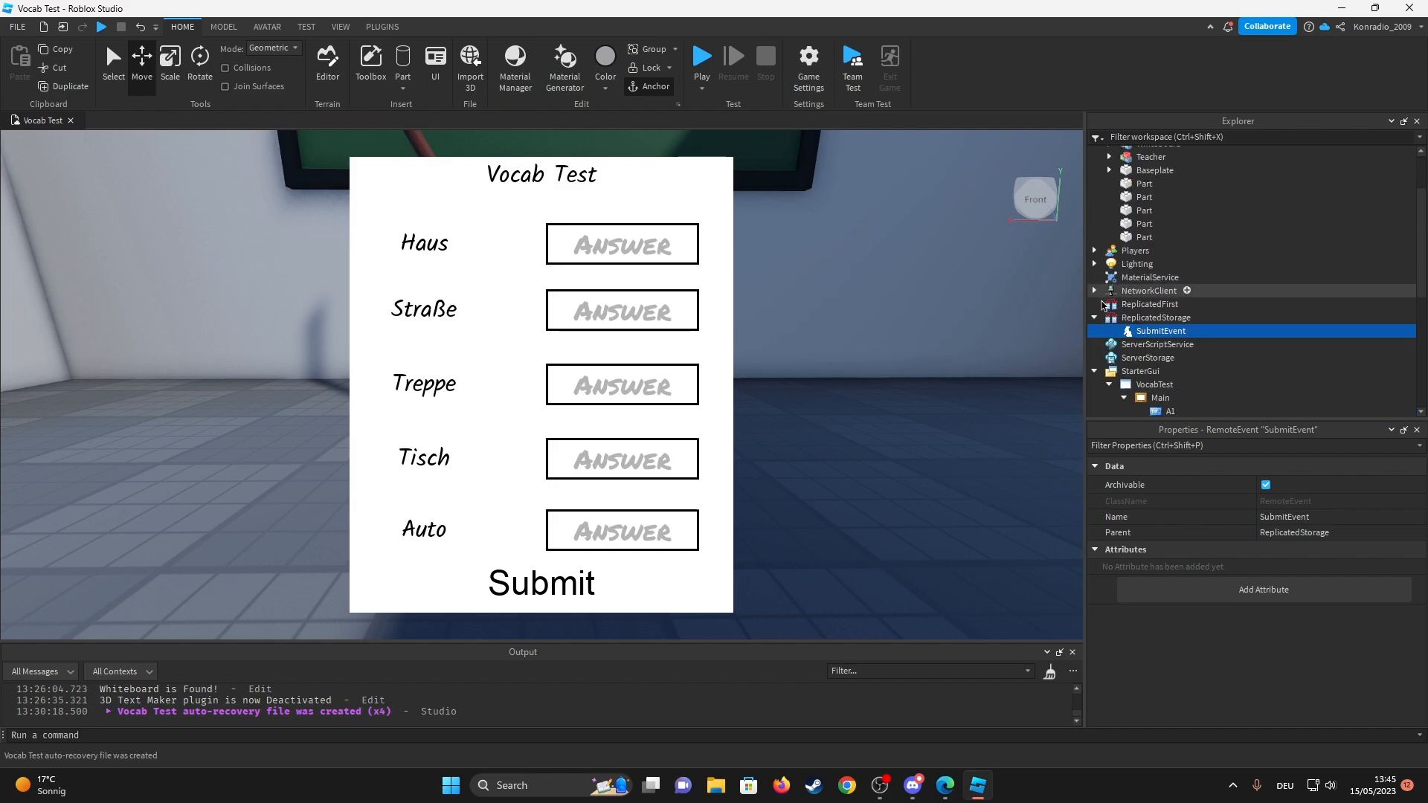
{"action": "left_click", "coordinate": [920, 483]}
{"action": "scroll", "coordinate": [1099, 335], "scroll_direction": "down", "scroll_amount": 2}
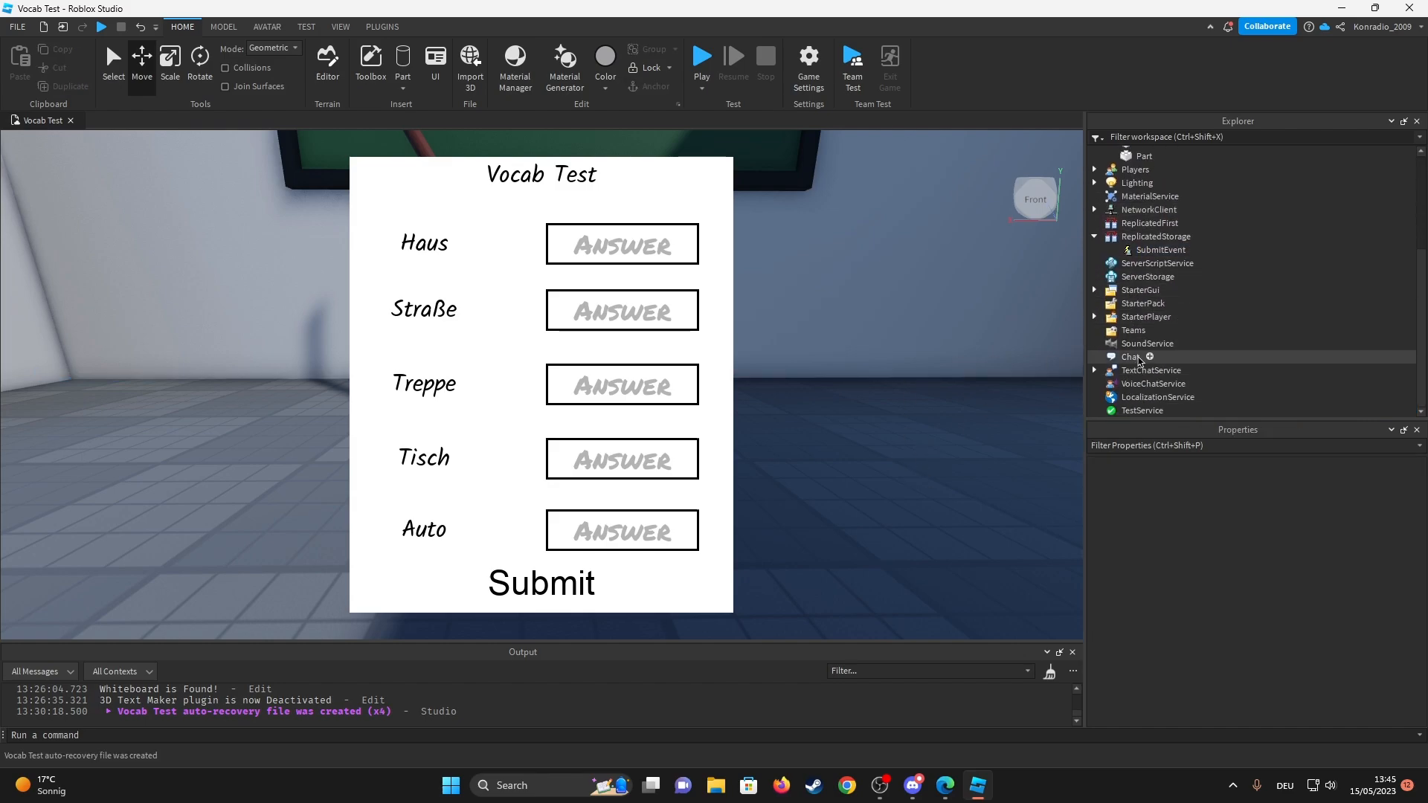
Uncheck Enabled on the VocabTest ScreenGui so it is hidden.
{"action": "left_click", "coordinate": [1095, 290]}
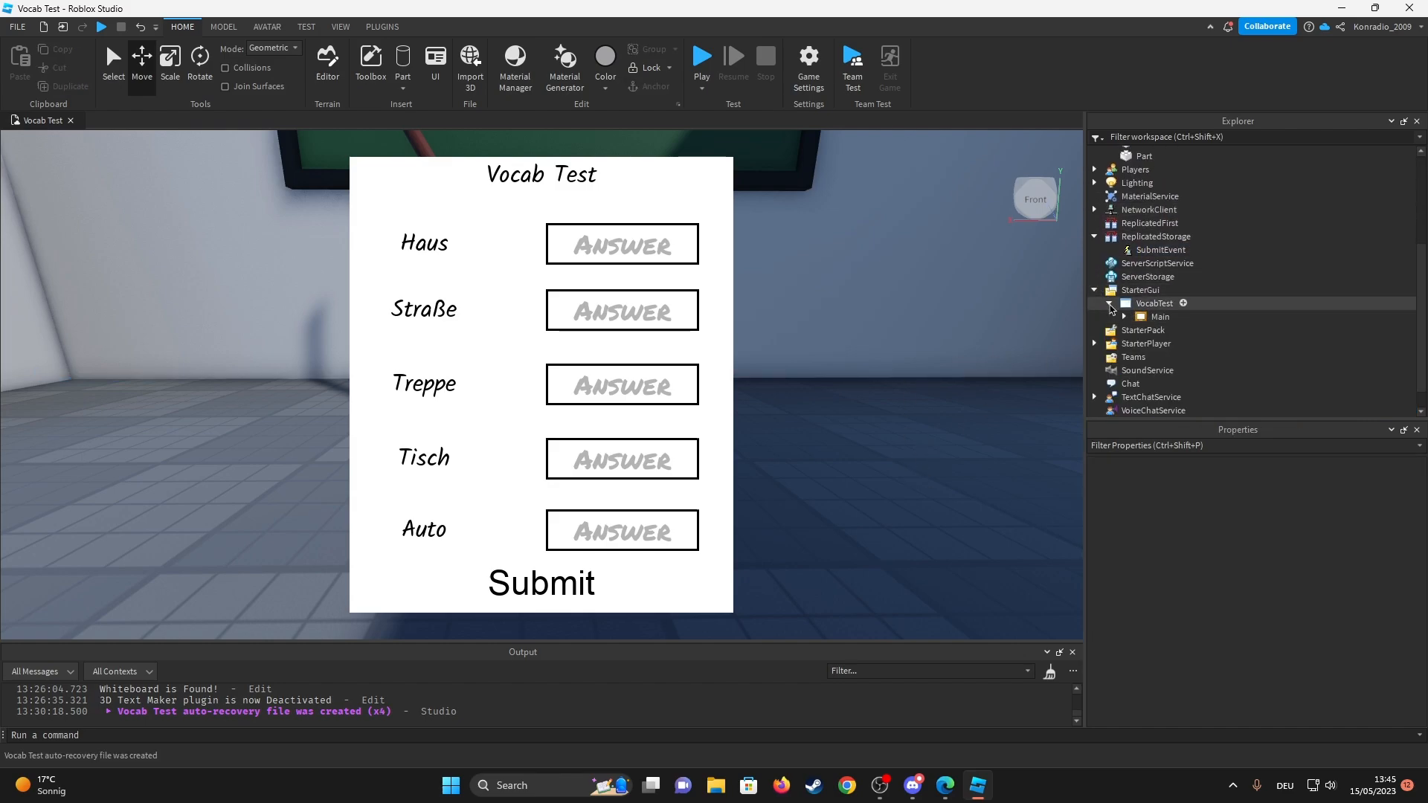
{"action": "left_click", "coordinate": [1109, 304]}
{"action": "left_click", "coordinate": [1153, 303]}
{"action": "scroll", "coordinate": [1295, 602], "scroll_direction": "down", "scroll_amount": 3}
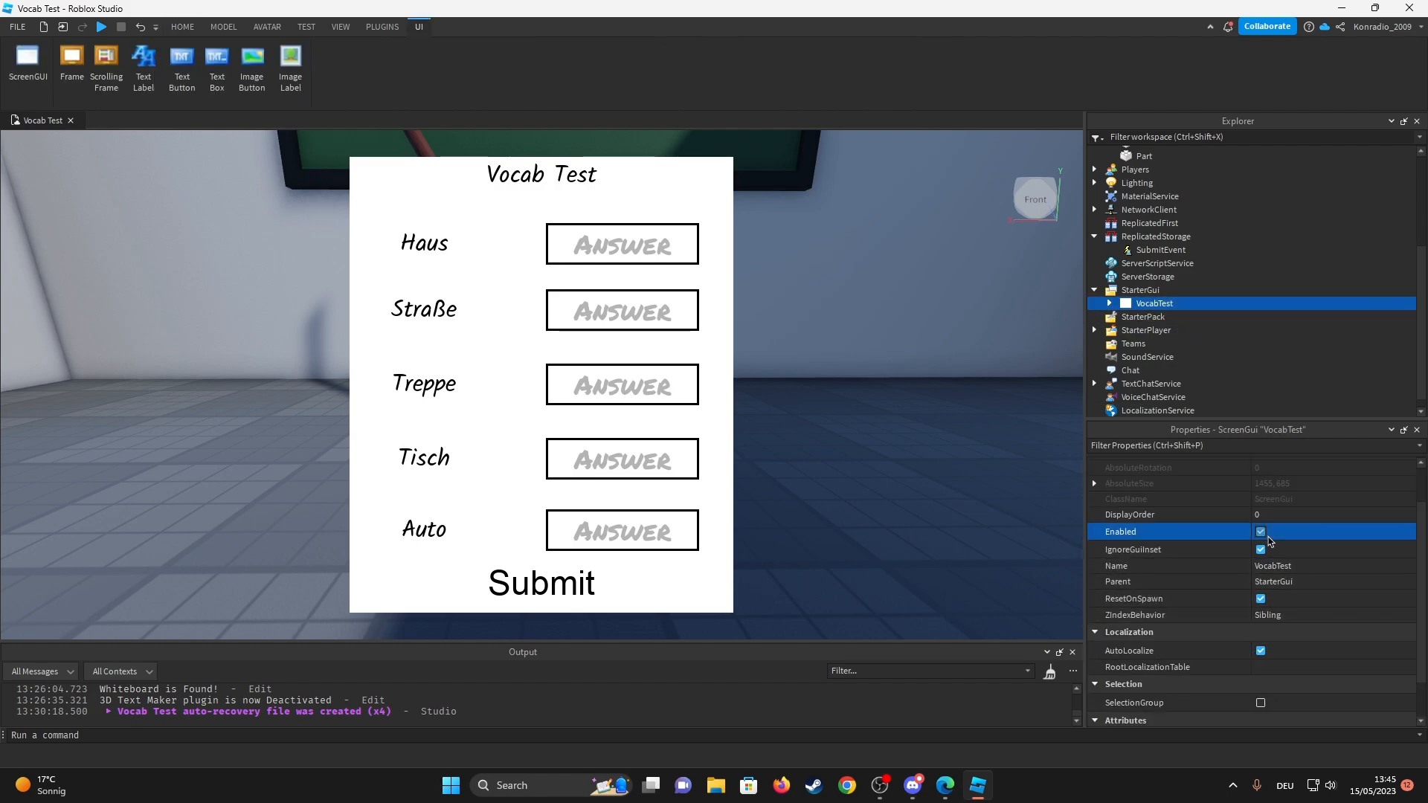
{"action": "left_click", "coordinate": [1260, 532]}
{"action": "left_click", "coordinate": [889, 549]}
{"action": "scroll", "coordinate": [1141, 306], "scroll_direction": "up", "scroll_amount": 3}
{"action": "scroll", "coordinate": [1132, 321], "scroll_direction": "down", "scroll_amount": 1}
{"action": "left_click", "coordinate": [1097, 357]}
Insert a Script into ServerScriptService, removing the accidentally added ModuleScript.
{"action": "left_click", "coordinate": [1202, 331]}
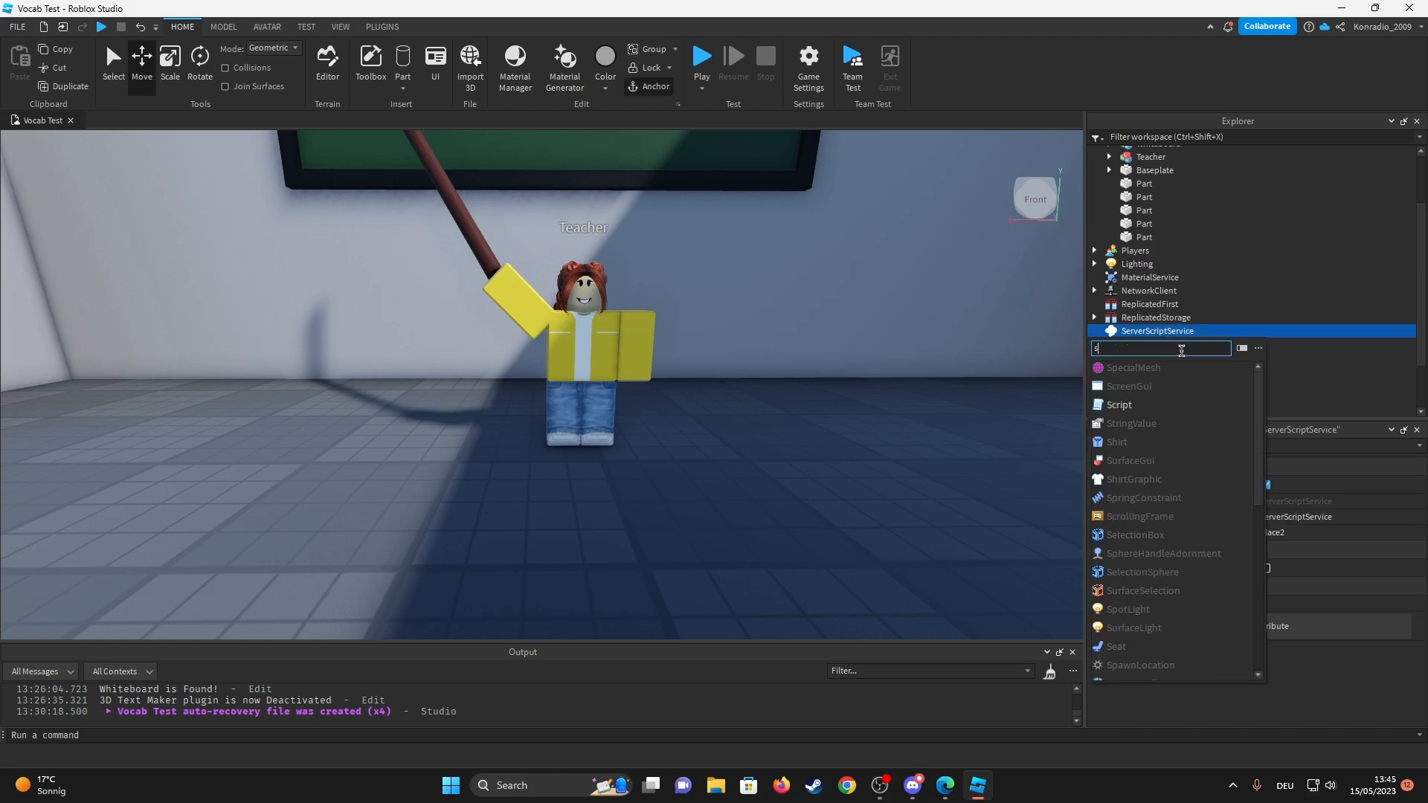
{"action": "type", "text": "strmodule"}
{"action": "key", "text": "Return"}
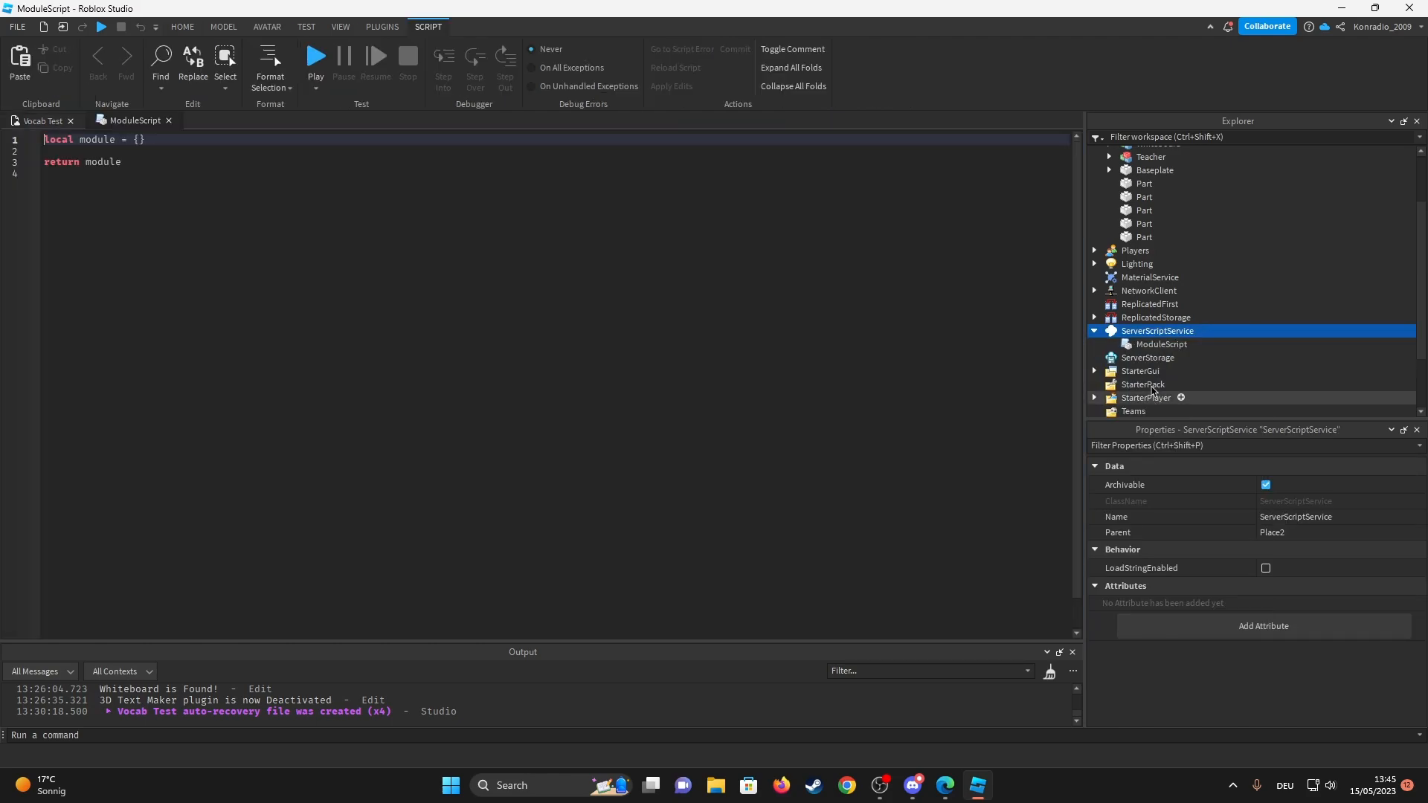
{"action": "key", "text": "Delete"}
{"action": "left_click", "coordinate": [1204, 332]}
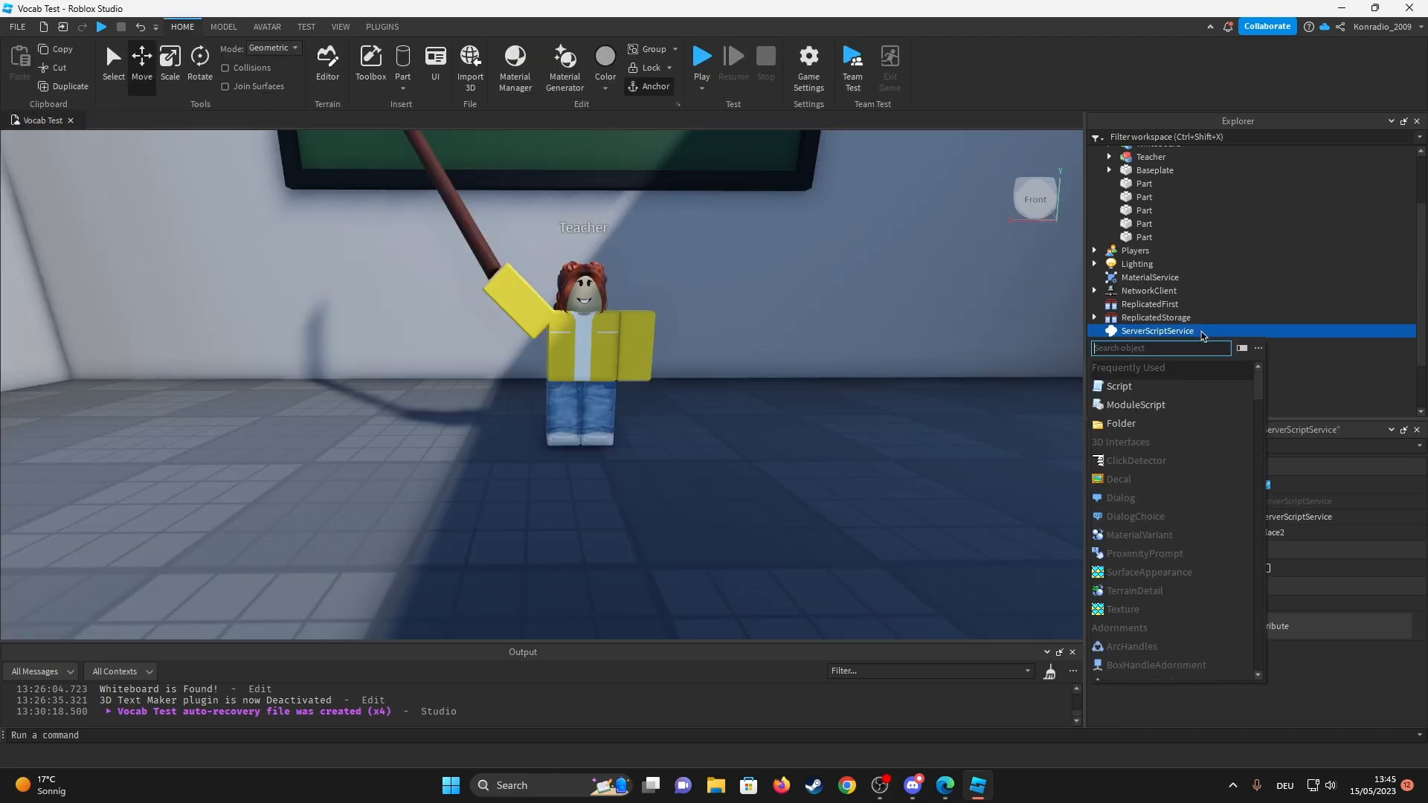
{"action": "type", "text": "script"}
{"action": "key", "text": "Return"}
Empty the new script of its default Hello world line and run a quick playtest.
{"action": "left_click", "coordinate": [192, 284]}
{"action": "key", "text": "BackSpace"}
{"action": "key", "text": "ctrl+a"}
{"action": "key", "text": "BackSpace"}
{"action": "left_click", "coordinate": [237, 119]}
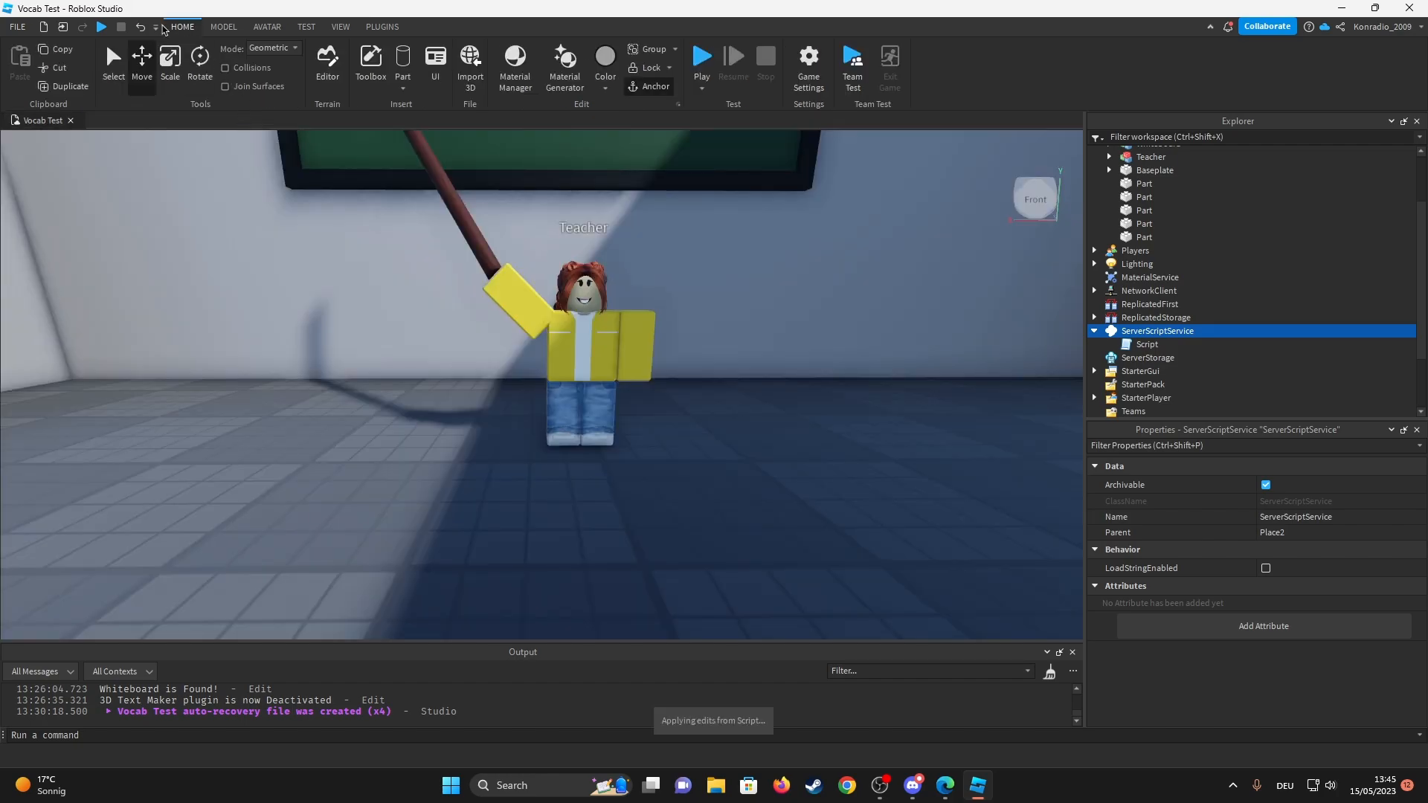
{"action": "key", "text": "F5"}
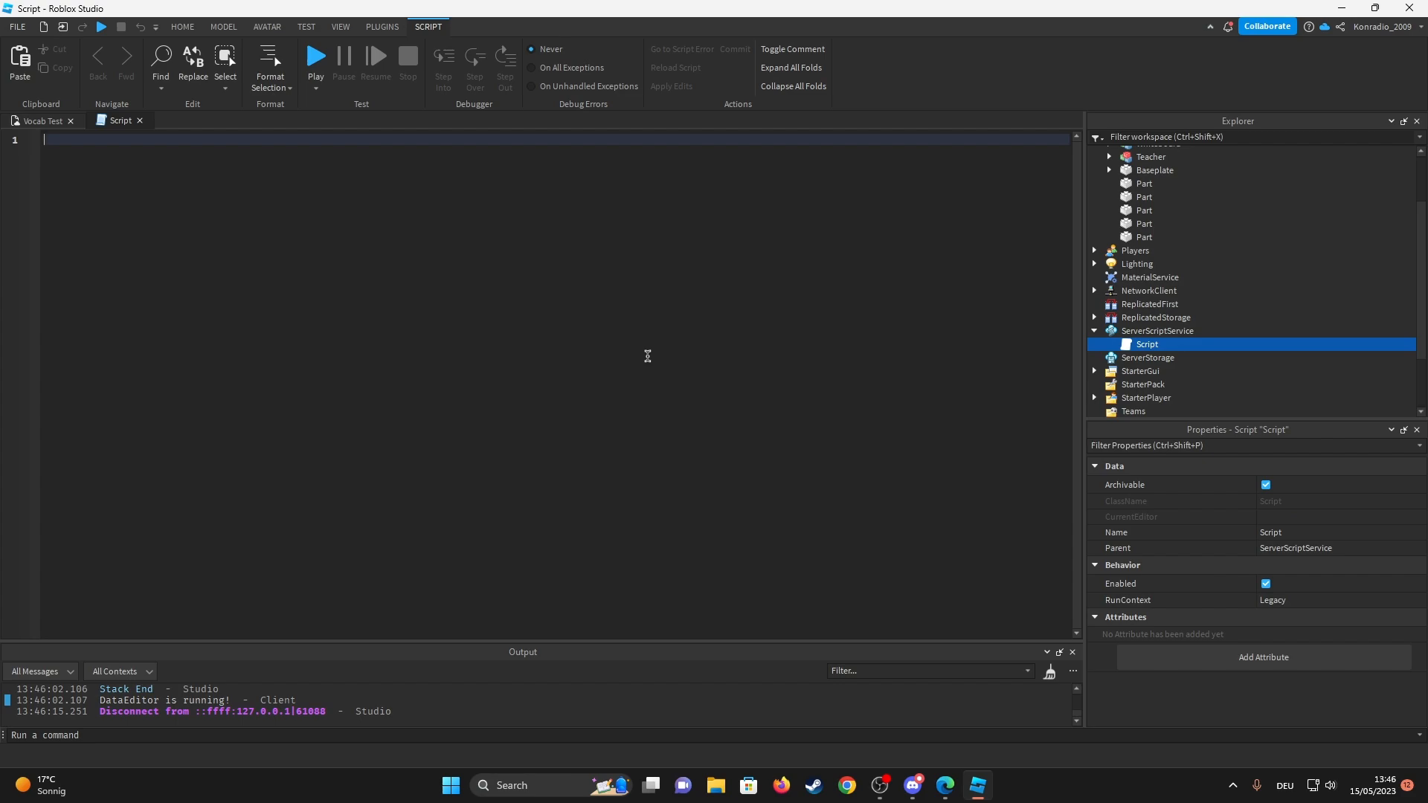
{"action": "type", "text": "gam"}
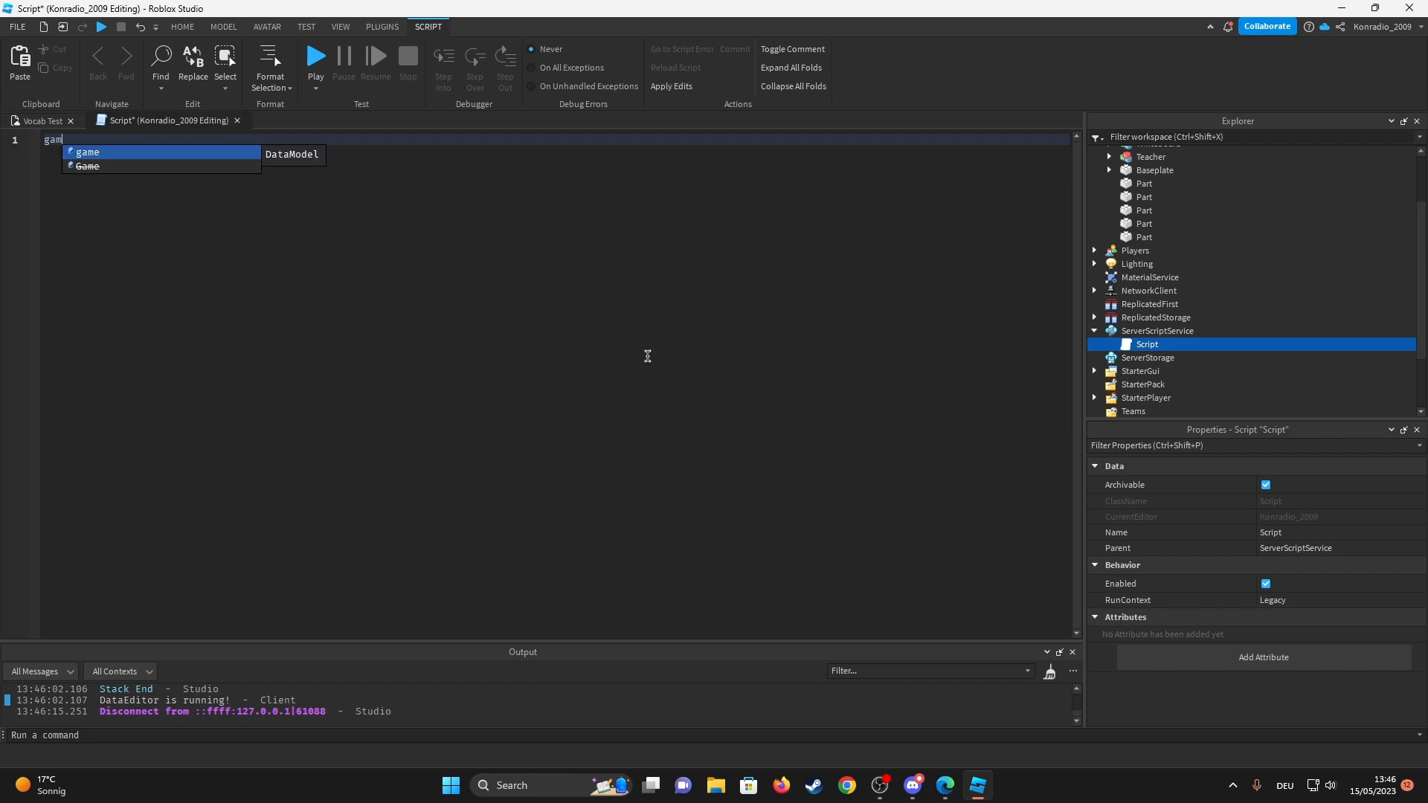
{"action": "type", "text": "e.PLay.Pl"}
Write the PlayerAdded handler creating a leaderstats Folder for each player.
{"action": "key", "text": "Tab"}
{"action": "type", "text": ":Connect(function(player)"}
{"action": "key", "text": "Return"}
{"action": "type", "text": "local leaderstats = Instance.new(\"Folder\", player)"}
{"action": "key", "text": "Return"}
{"action": "type", "text": "leaderstats.Name = \"leaderstats\""}
{"action": "key", "text": "Return"}
{"action": "key", "text": "Return"}
{"action": "type", "text": "local mark = Instance.new(\"NumberValue\", leaderstats)"}
{"action": "key", "text": "Return"}
{"action": "type", "text": "mark.Name = \""}
Add a StringValue named Mark with Value "--" in leaderstats and start a playtest.
{"action": "double_click", "coordinate": [259, 183]}
{"action": "type", "text": "String"}
{"action": "key", "text": "Down"}
{"action": "key", "text": "End"}
{"action": "type", "text": "Mark\""}
{"action": "key", "text": "Return"}
{"action": "type", "text": "mark.Value ="}
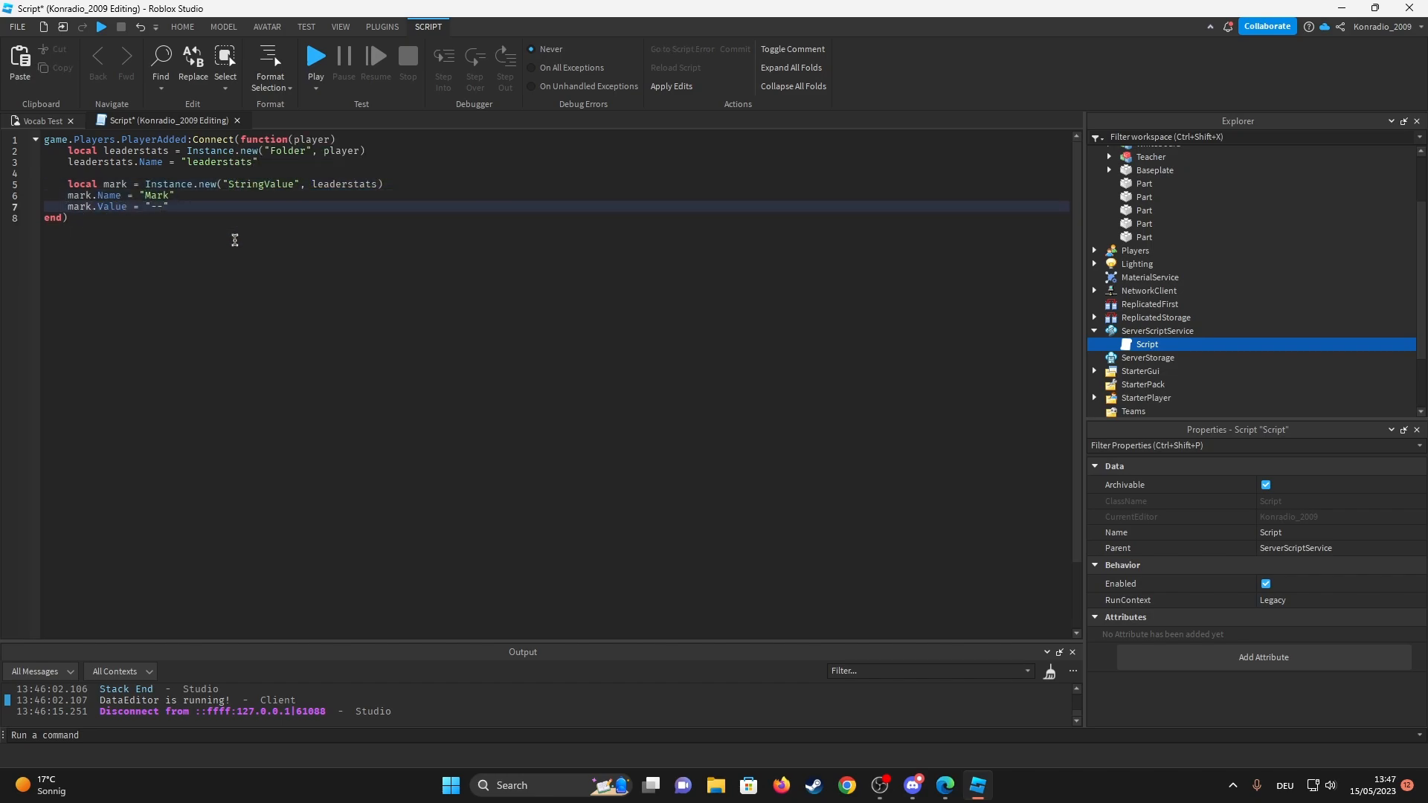
{"action": "key", "text": "F5"}
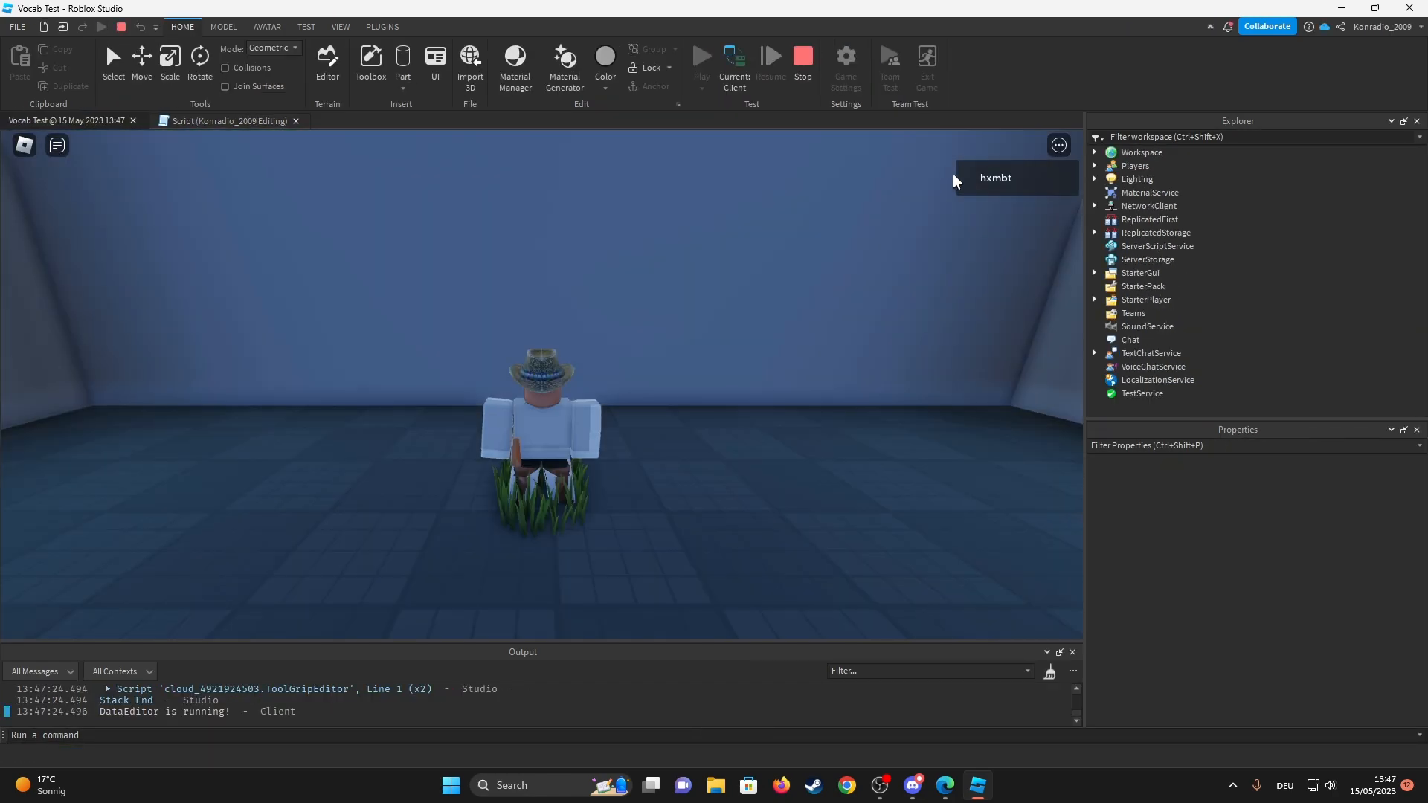
Run brief playtests and reopen the leaderstats script at its closing lines.
{"action": "key", "text": "shift+F5"}
{"action": "key", "text": "F5"}
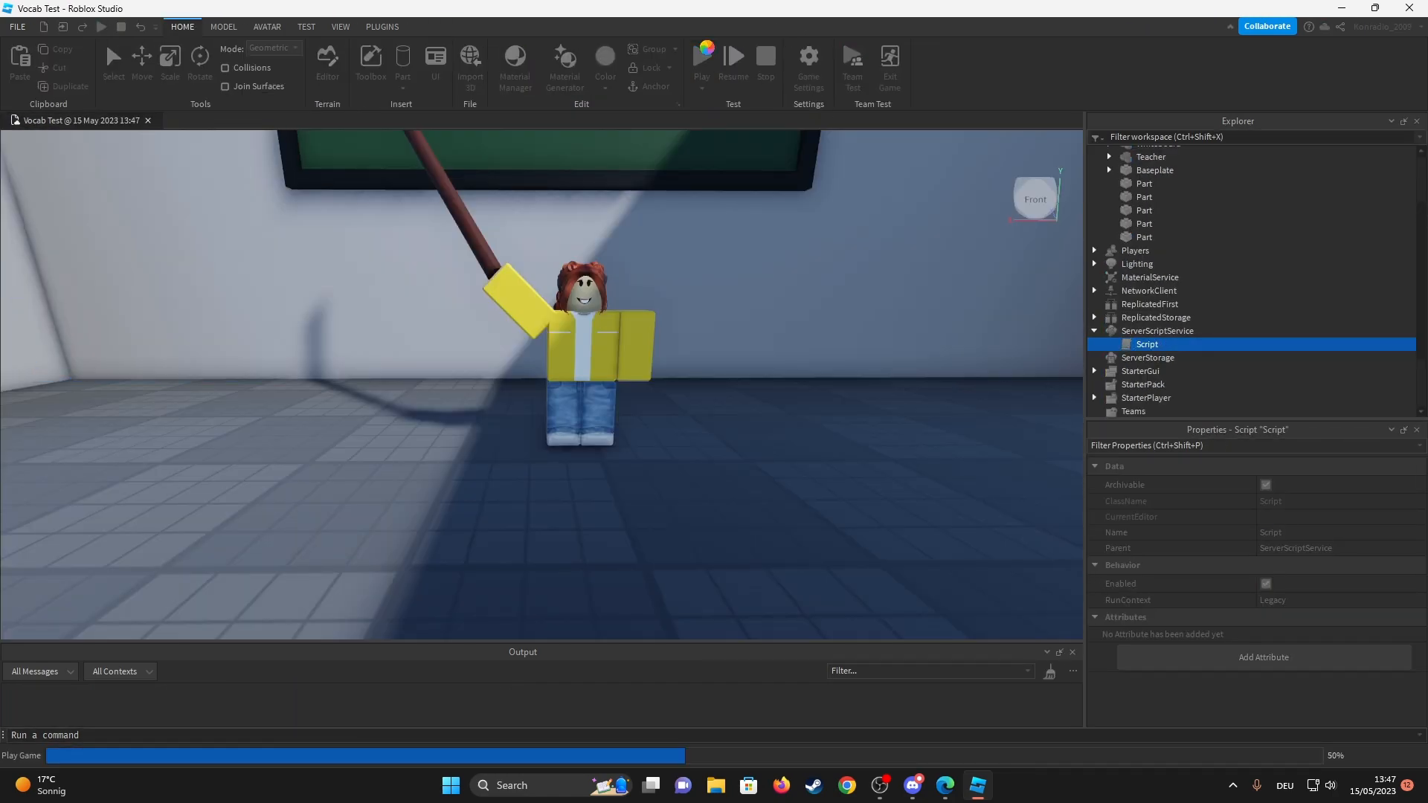
{"action": "key", "text": "shift+F5"}
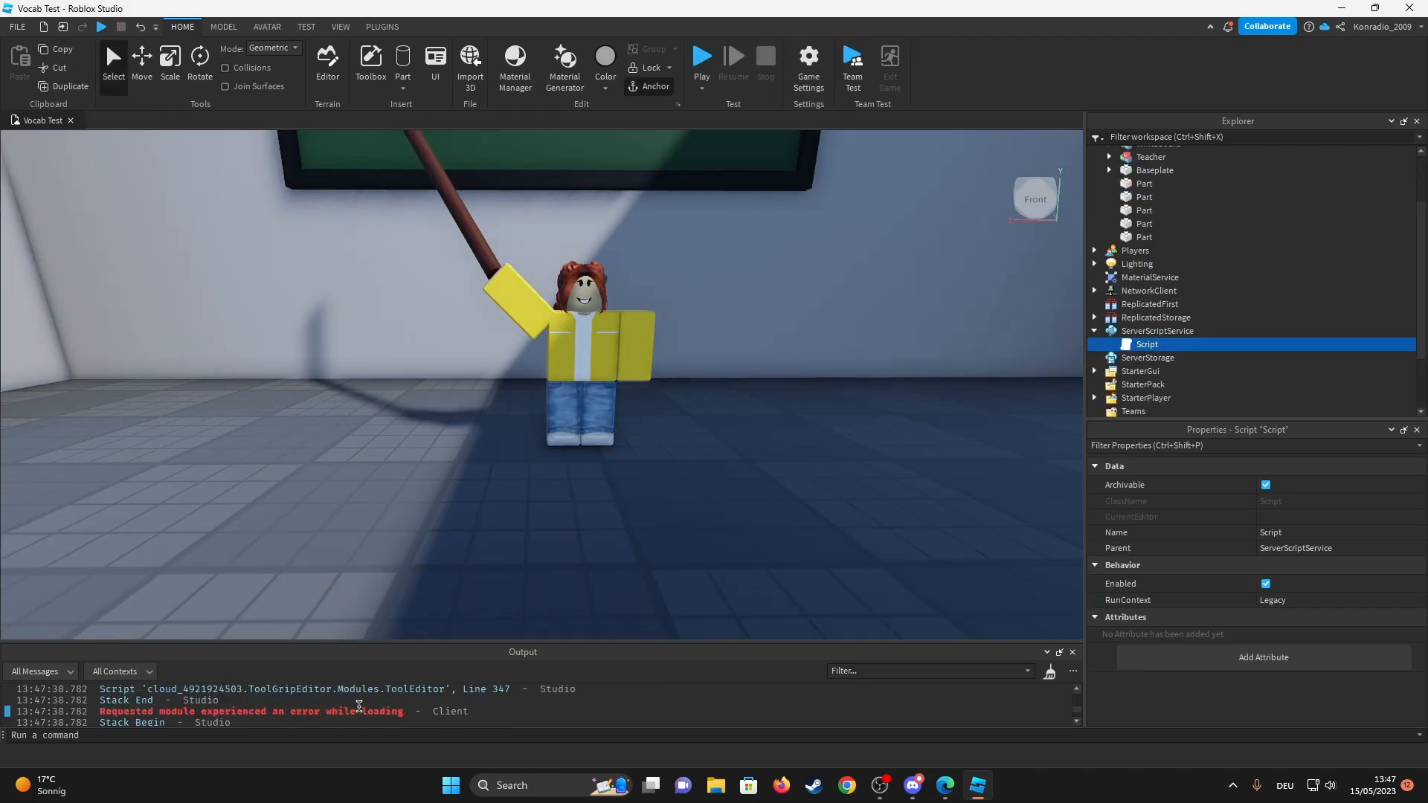
{"action": "double_click", "coordinate": [1139, 345]}
{"action": "left_click", "coordinate": [167, 207]}
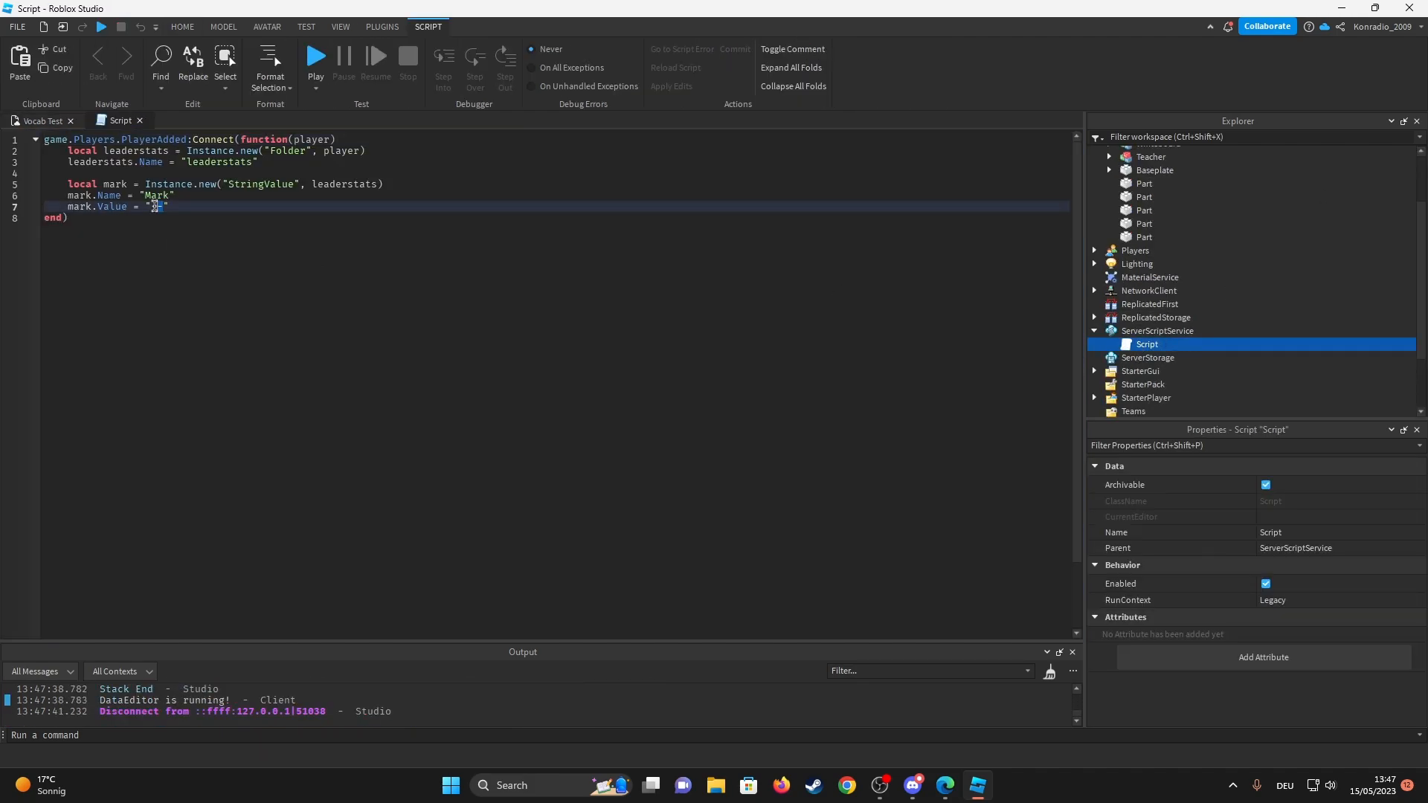
{"action": "left_click", "coordinate": [181, 218]}
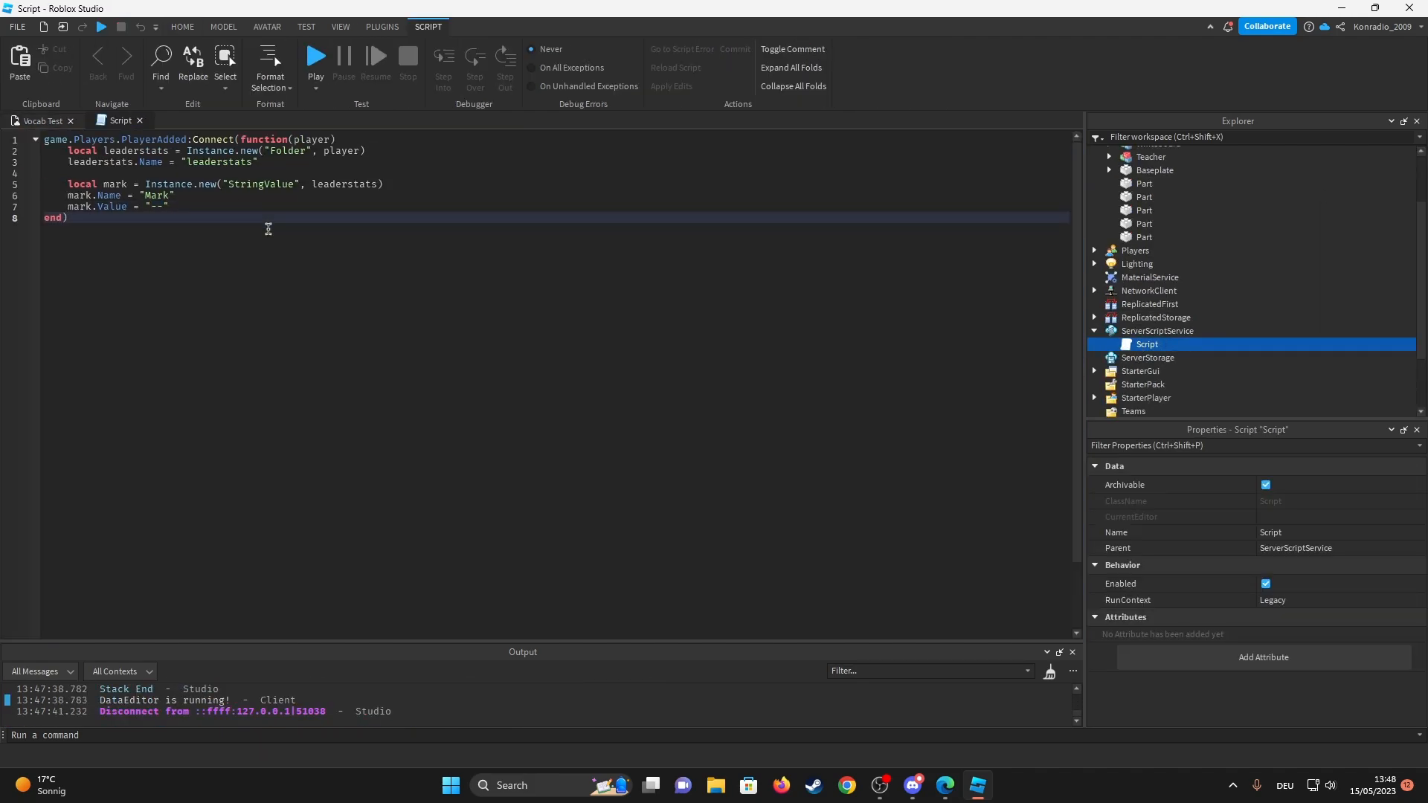
{"action": "key", "text": "F5"}
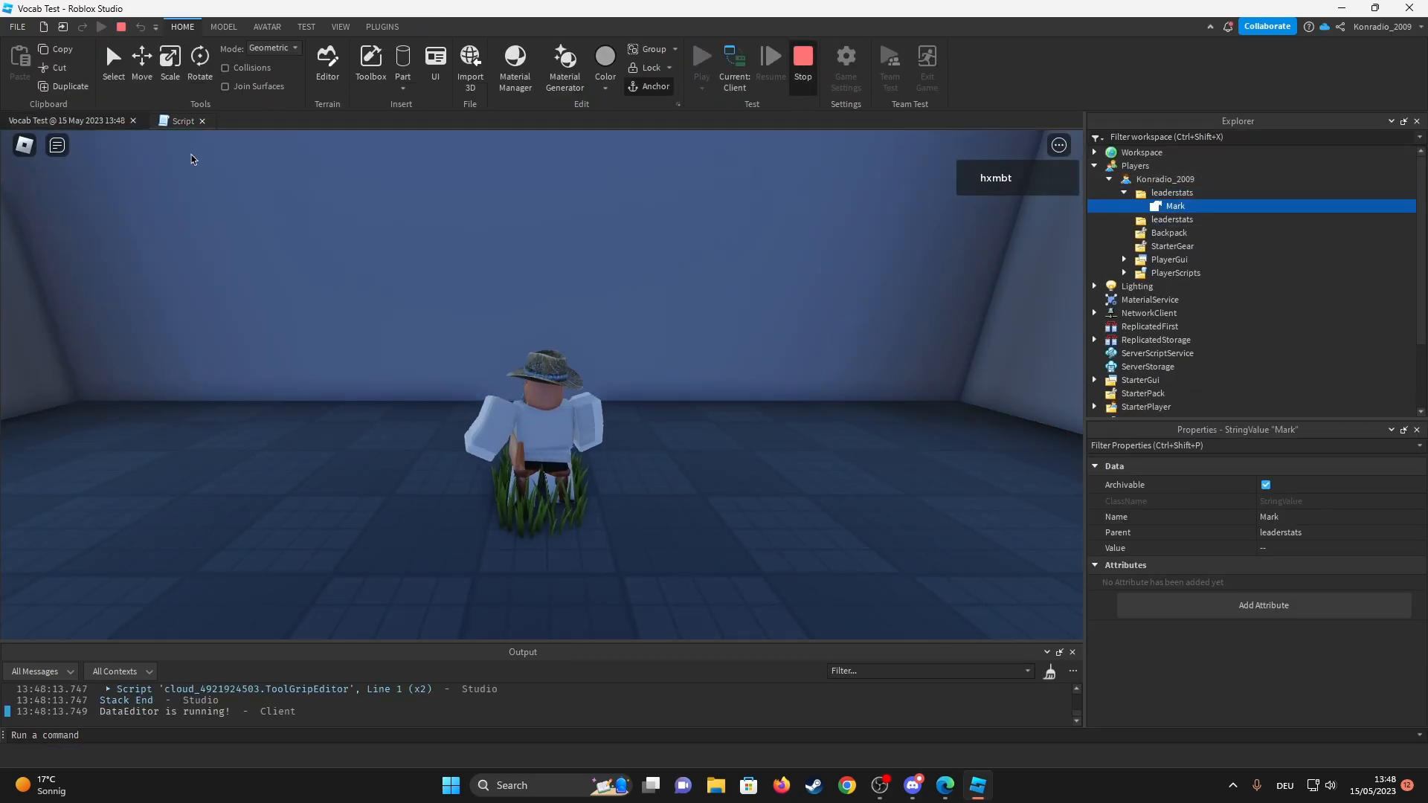
{"action": "key", "text": "shift+F5"}
Wrap the leaderstats folder creation in an 'if not leaderstats' block.
{"action": "left_click", "coordinate": [395, 140]}
{"action": "key", "text": "Return"}
{"action": "type", "text": "if not player:WaitForChild(\"leaderstats\") then"}
{"action": "key", "text": "Return"}
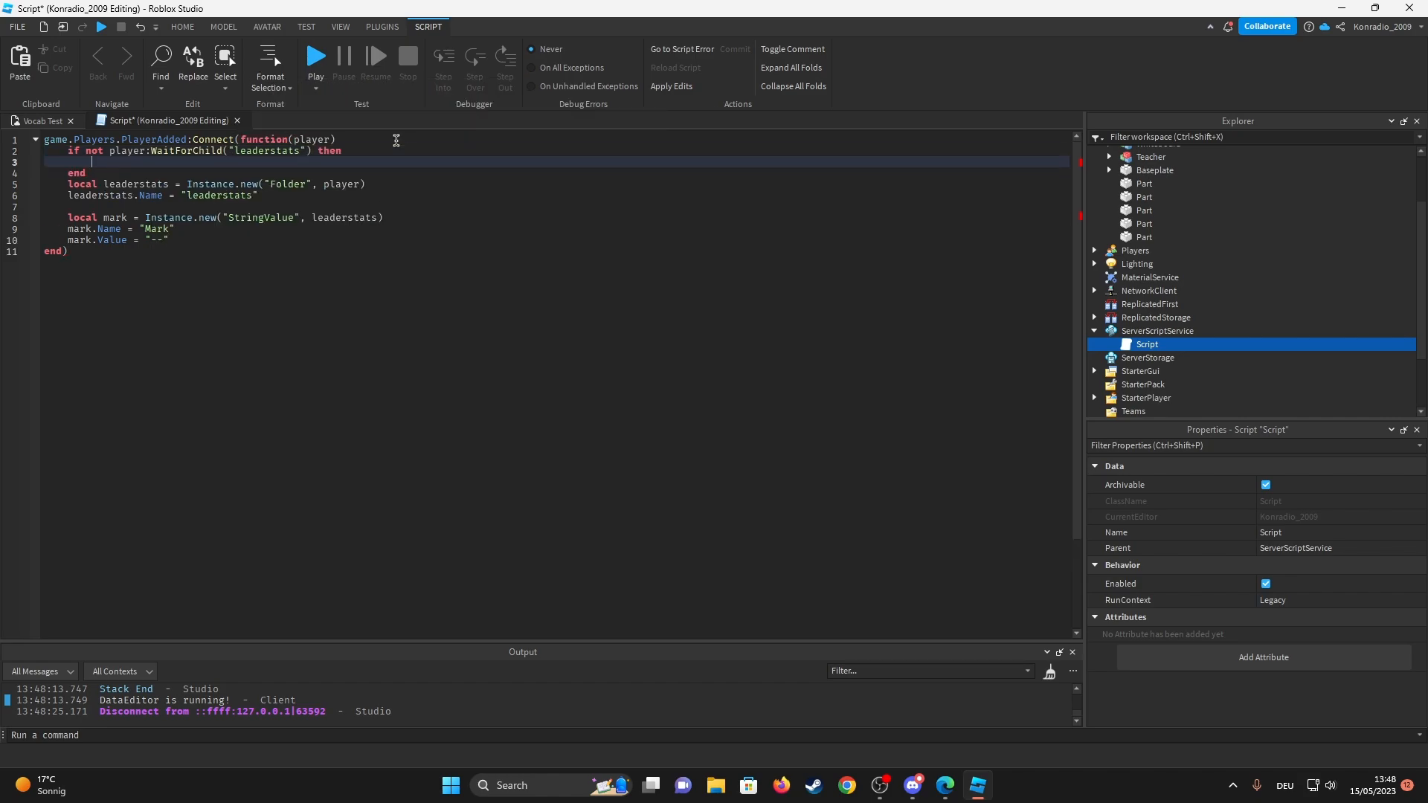
{"action": "left_click_drag", "start_coordinate": [67, 184], "coordinate": [258, 197]}
{"action": "key", "text": "ctrl+x"}
{"action": "key", "text": "ctrl+v"}
Define local leaderstats = player:WaitForChild("leaderstats") above the check and fix the variable names.
{"action": "left_click", "coordinate": [352, 139]}
{"action": "key", "text": "Return"}
{"action": "type", "text": "local leadersta"}
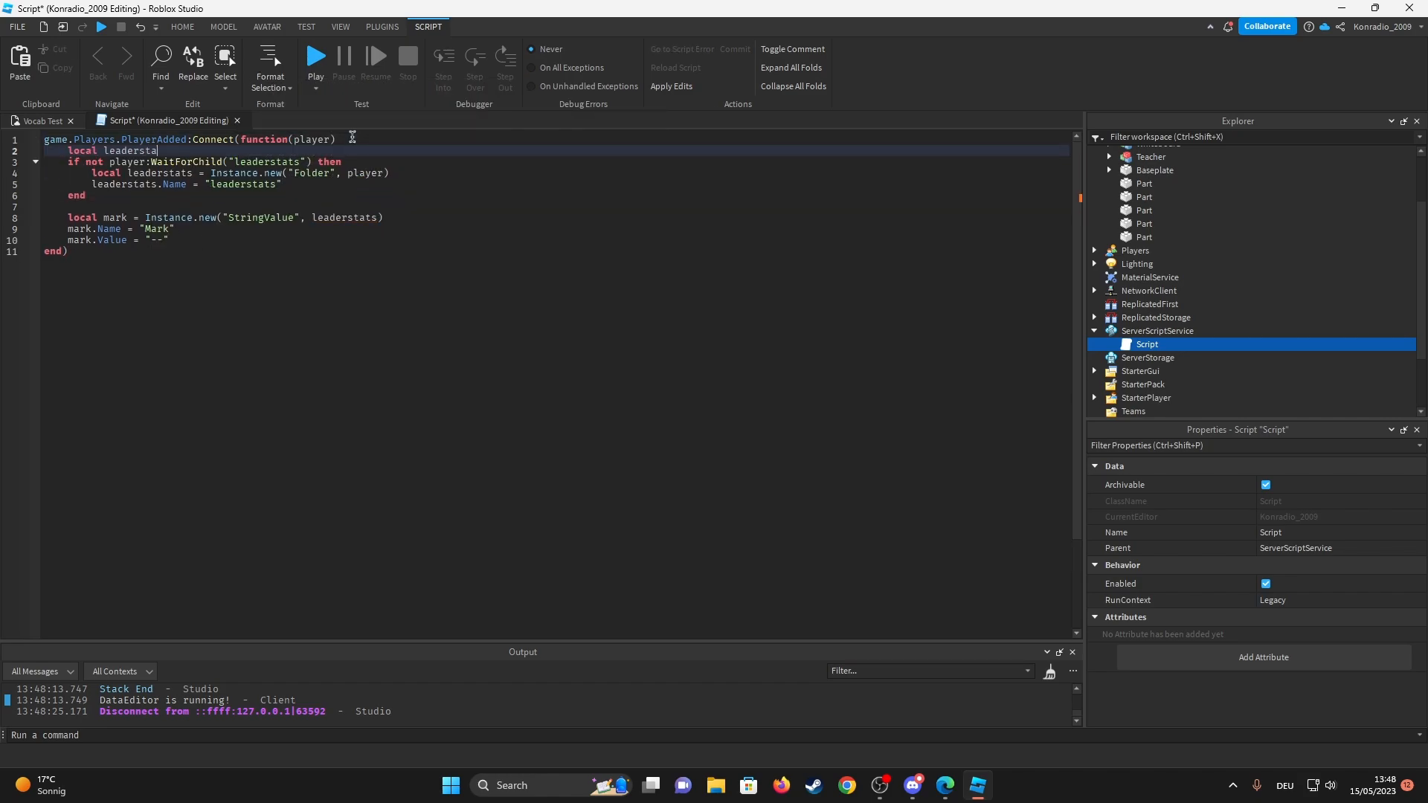
{"action": "type", "text": "ts = player:WaitForChild(\"leaderstats\")"}
{"action": "left_click_drag", "start_coordinate": [109, 162], "coordinate": [315, 162]}
{"action": "key", "text": "BackSpace"}
{"action": "type", "text": "leaderstats"}
{"action": "key", "text": "Down"}
{"action": "key", "text": "BackSpace"}
{"action": "key", "text": "BackSpace"}
{"action": "key", "text": "BackSpace"}
{"action": "key", "text": "Down"}
{"action": "type", "text": "sat"}
{"action": "key", "text": "BackSpace"}
{"action": "key", "text": "BackSpace"}
{"action": "type", "text": "tats"}
{"action": "left_click", "coordinate": [414, 271]}
{"action": "left_click", "coordinate": [414, 239]}
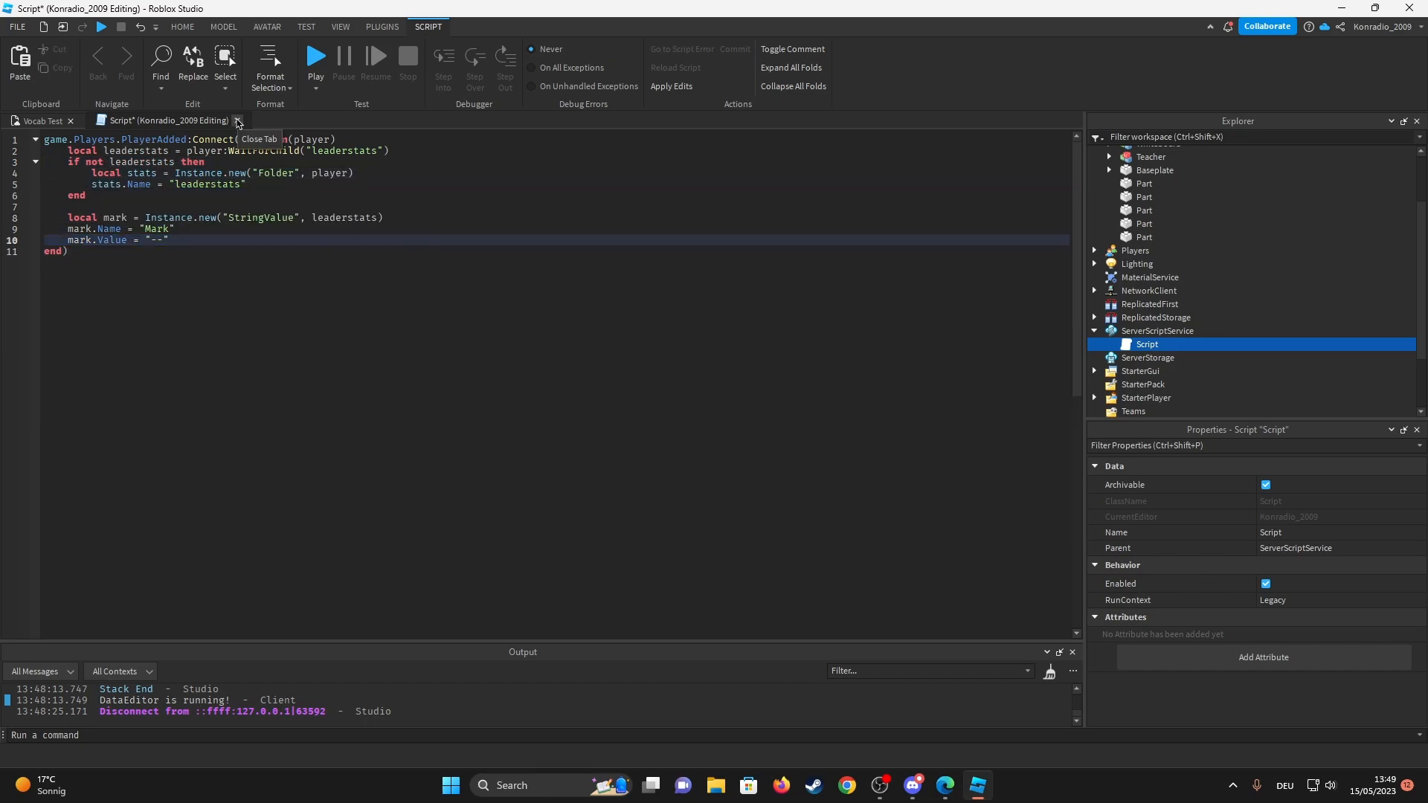
{"action": "left_click", "coordinate": [238, 120]}
Playtest and confirm the Mark value appears under Players > leaderstats.
{"action": "key", "text": "F5"}
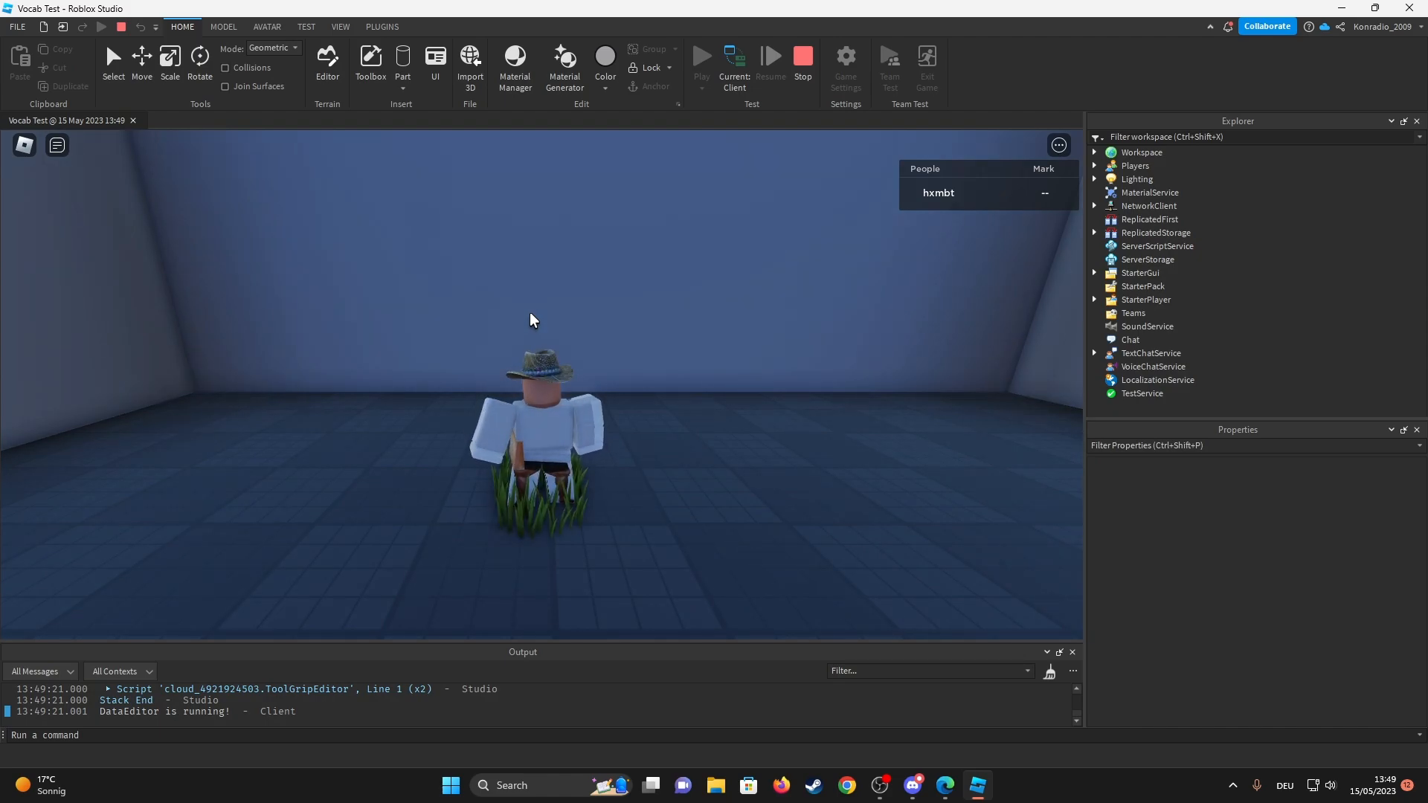
{"action": "left_click", "coordinate": [1094, 178]}
{"action": "left_click", "coordinate": [1095, 165]}
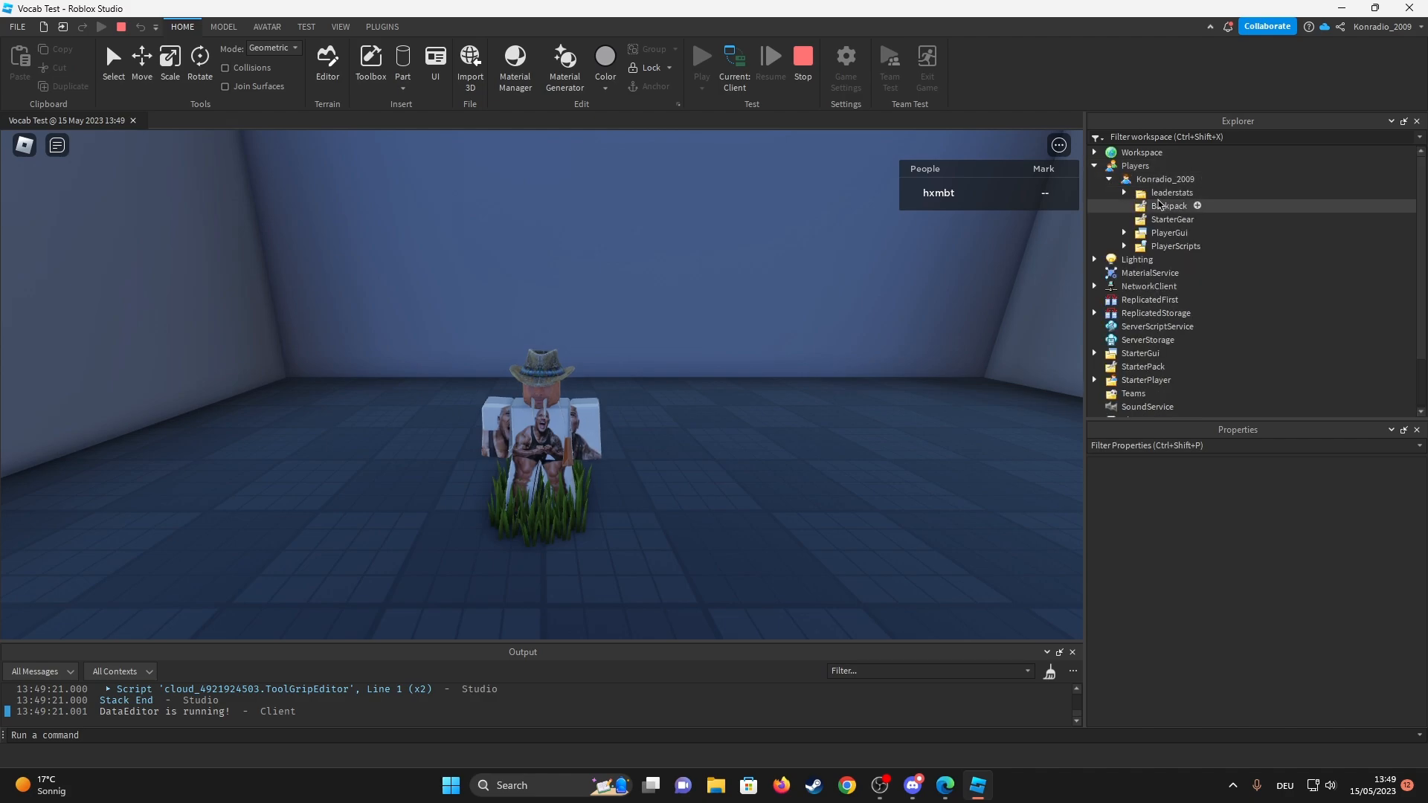
{"action": "left_click", "coordinate": [1124, 192]}
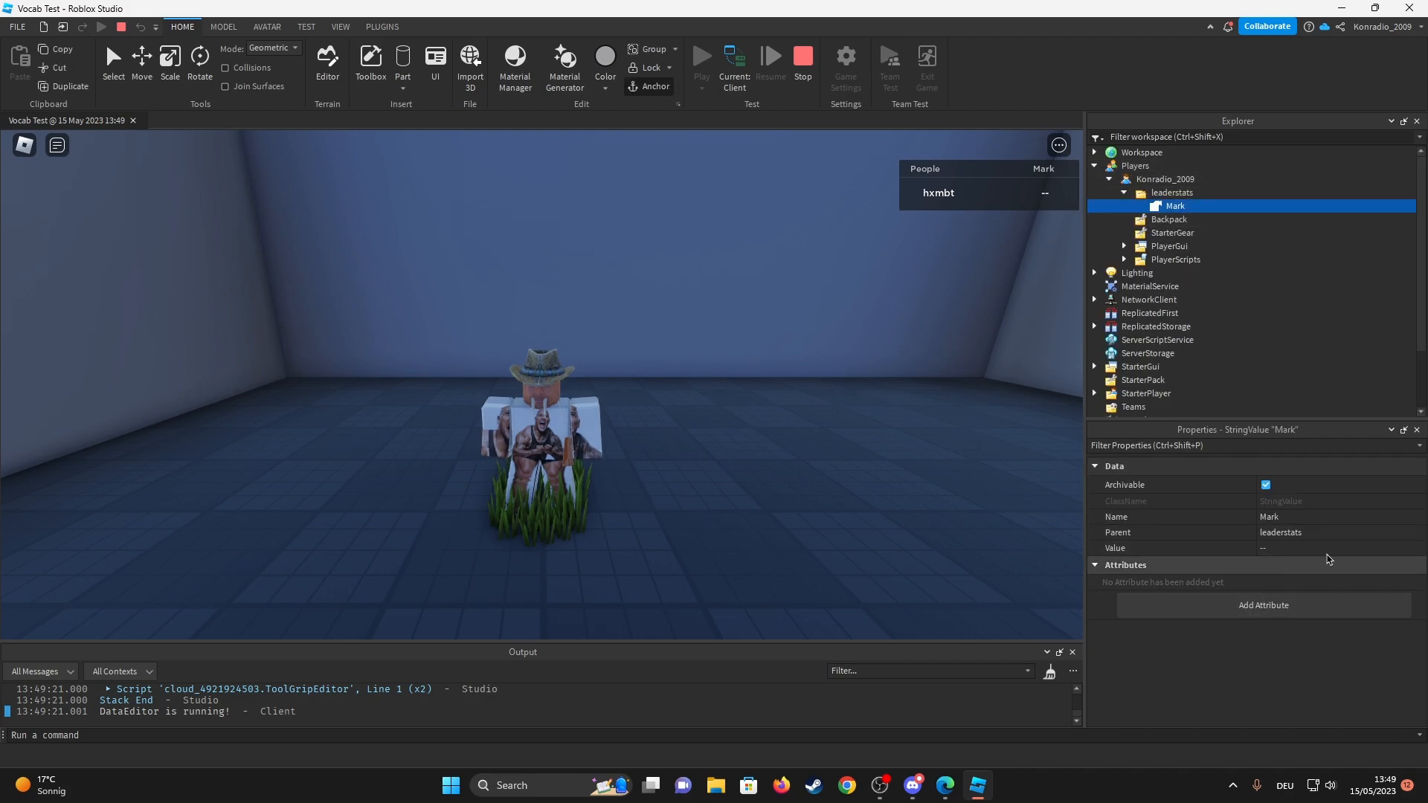
{"action": "left_click", "coordinate": [1124, 192]}
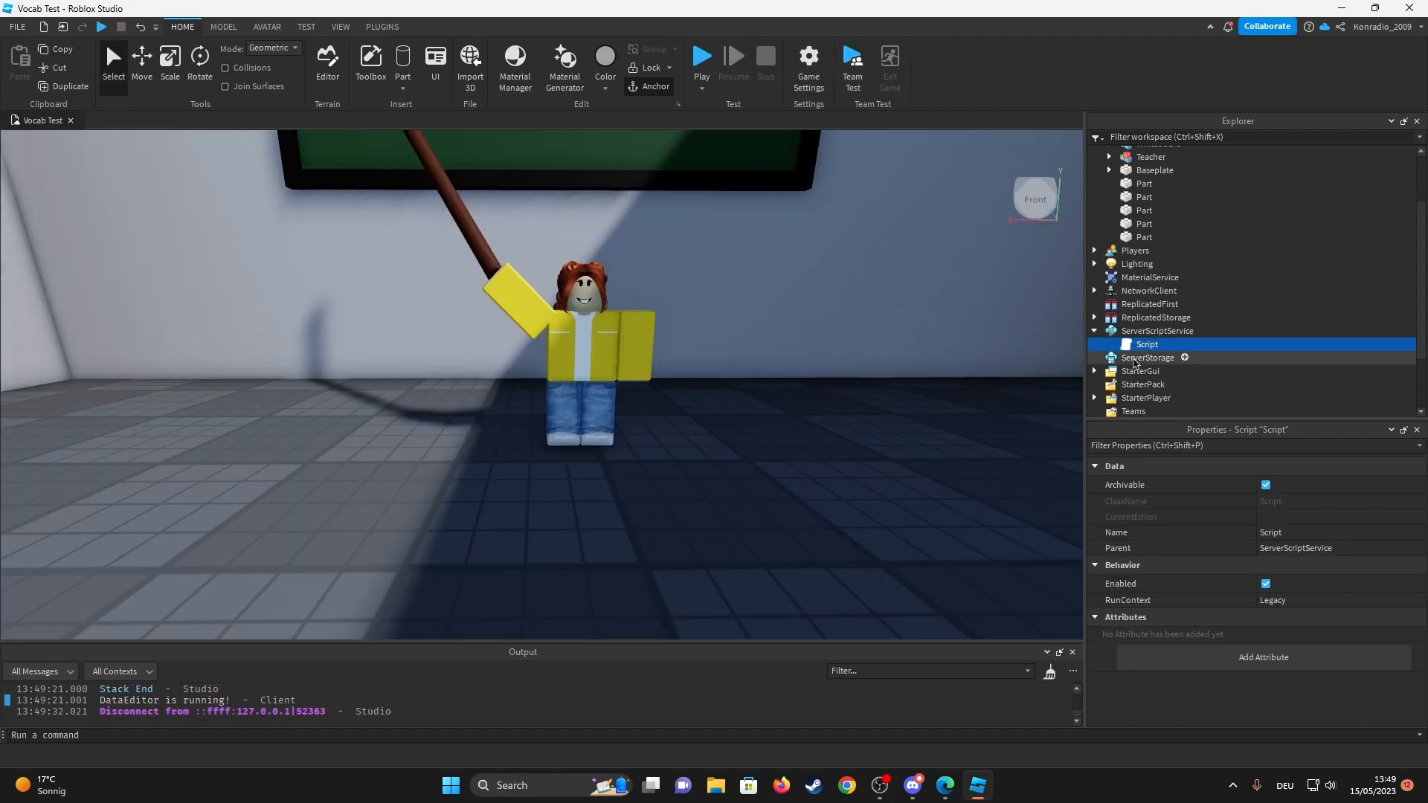
Add local mistakes = Instance.new("NumberValue", player) named "Mistakes" with Value 0.
{"action": "double_click", "coordinate": [1147, 343]}
{"action": "left_click", "coordinate": [194, 240]}
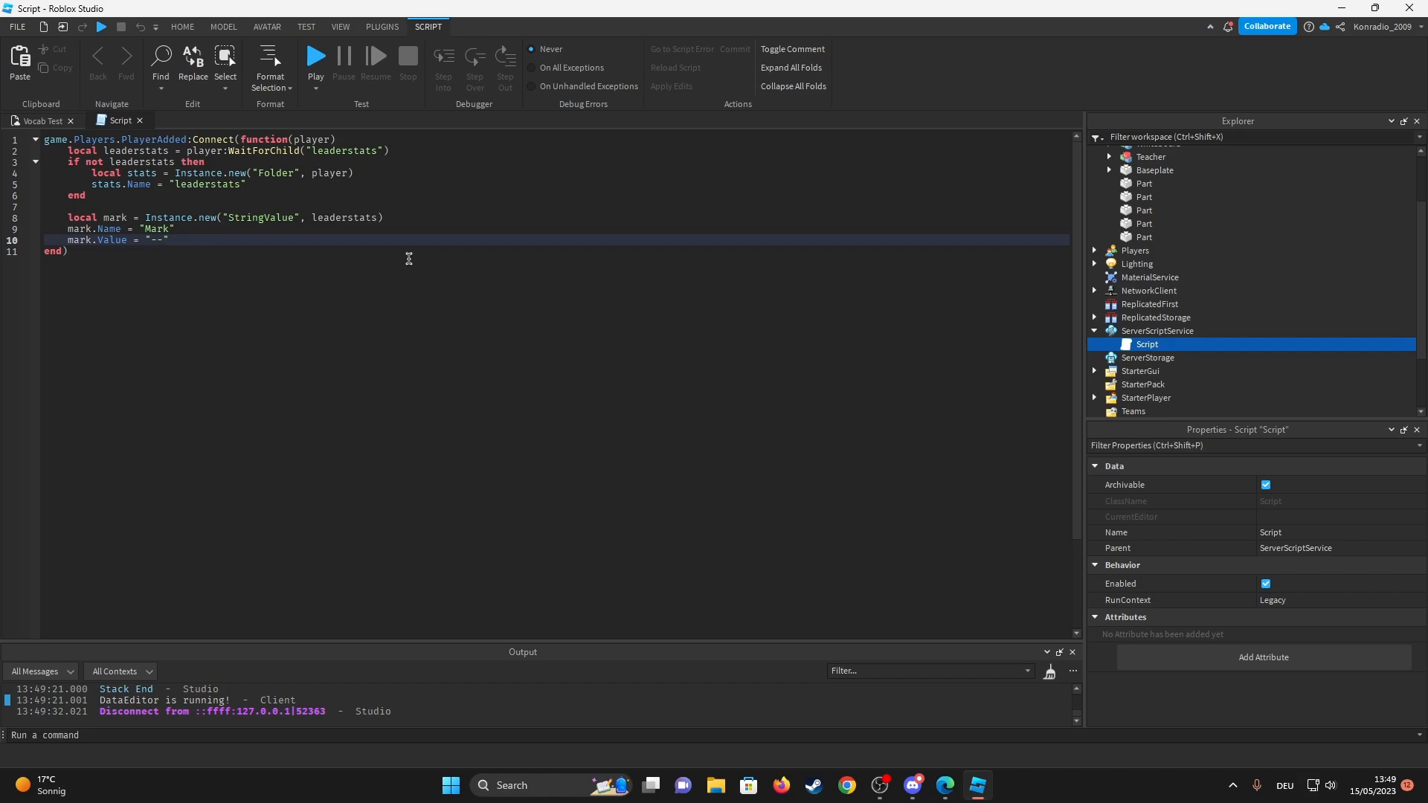
{"action": "key", "text": "Return"}
{"action": "key", "text": "Return"}
{"action": "type", "text": "local mistakes = Instance.new(\"Nu"}
{"action": "key", "text": "Tab"}
{"action": "type", "text": ", player)"}
{"action": "key", "text": "Return"}
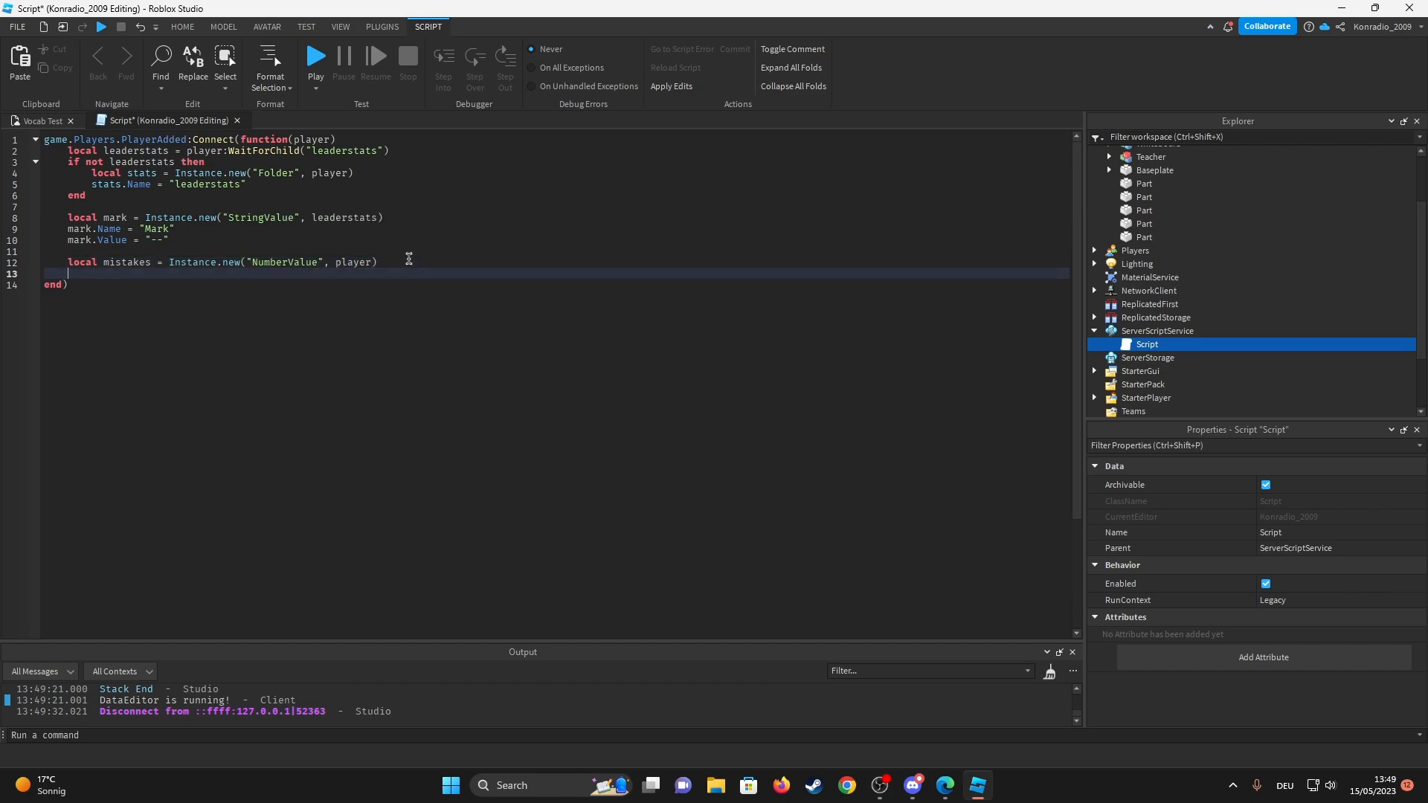
{"action": "type", "text": "mistakes.Value = 0"}
{"action": "key", "text": "Up"}
{"action": "key", "text": "Return"}
{"action": "type", "text": "mistakes.Name = \"Mistakes"}
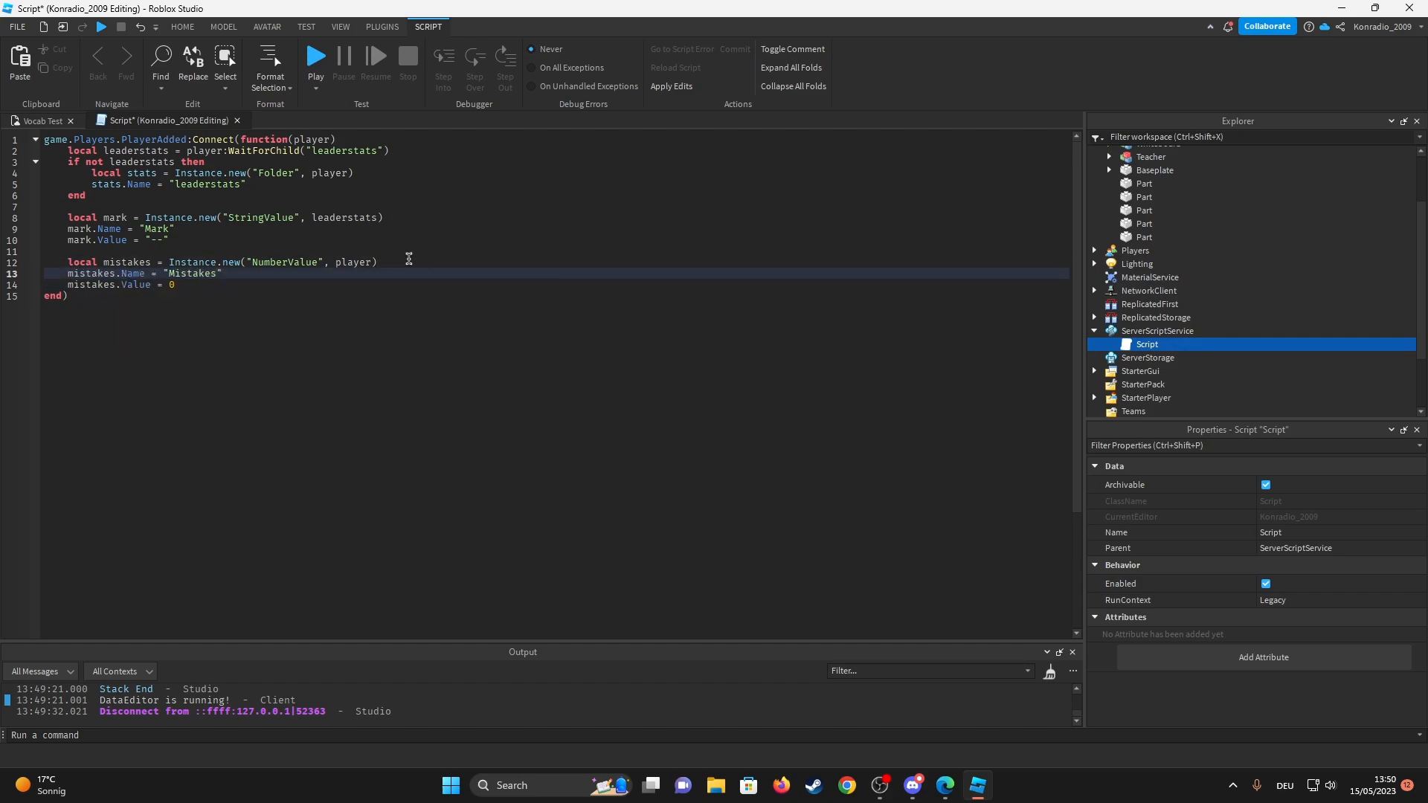
Review the whole script and close it to commit the edits.
{"action": "key", "text": "ctrl+a"}
{"action": "left_click", "coordinate": [179, 274]}
{"action": "key", "text": "ctrl+a"}
{"action": "left_click", "coordinate": [275, 182]}
{"action": "left_click", "coordinate": [236, 120]}
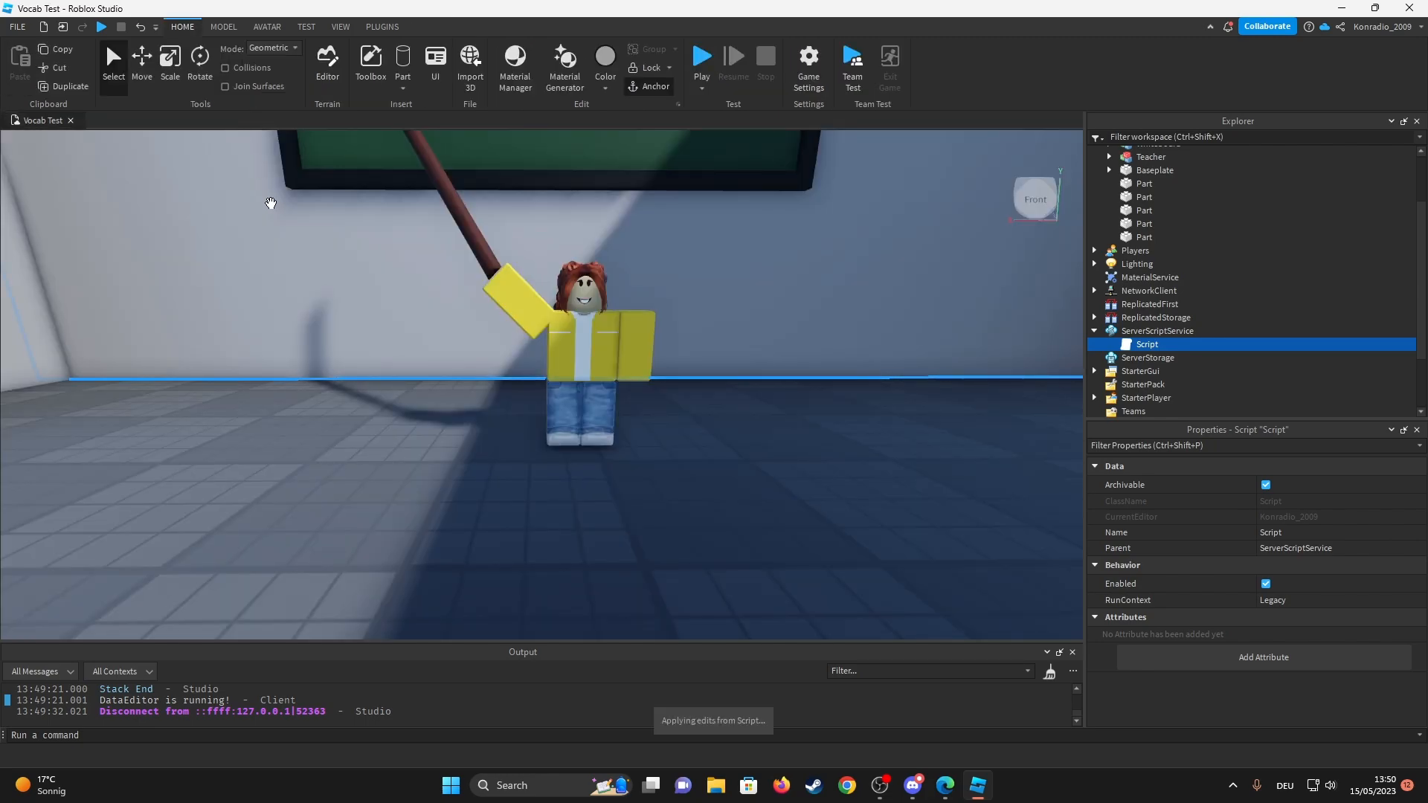
Rename the leaderboard server script in ServerScriptService to 'stats'.
{"action": "key", "text": "F2"}
{"action": "type", "text": "statrs"}
{"action": "left_click", "coordinate": [1152, 351]}
{"action": "key", "text": "F2"}
{"action": "type", "text": "stats"}
{"action": "key", "text": "Return"}
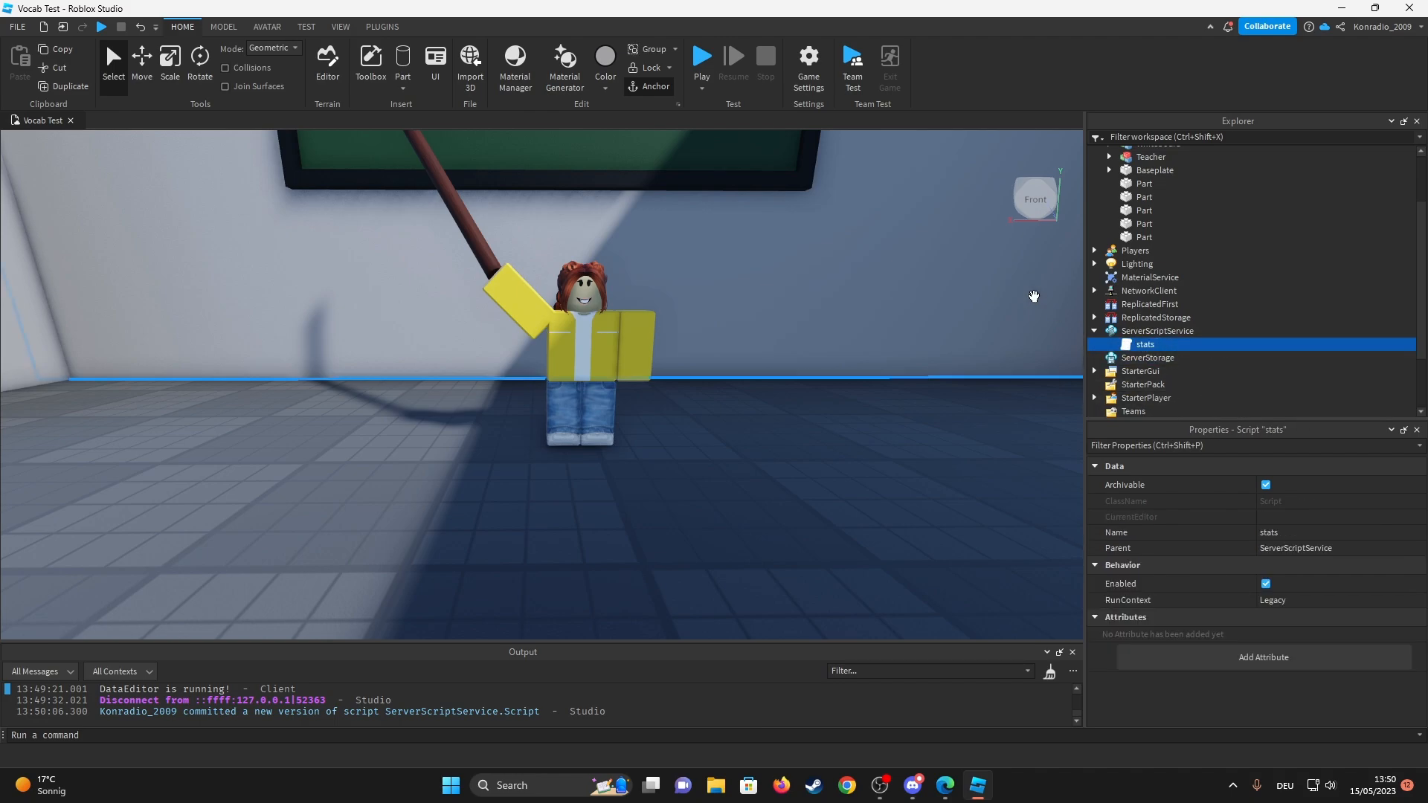
{"action": "left_click", "coordinate": [727, 585]}
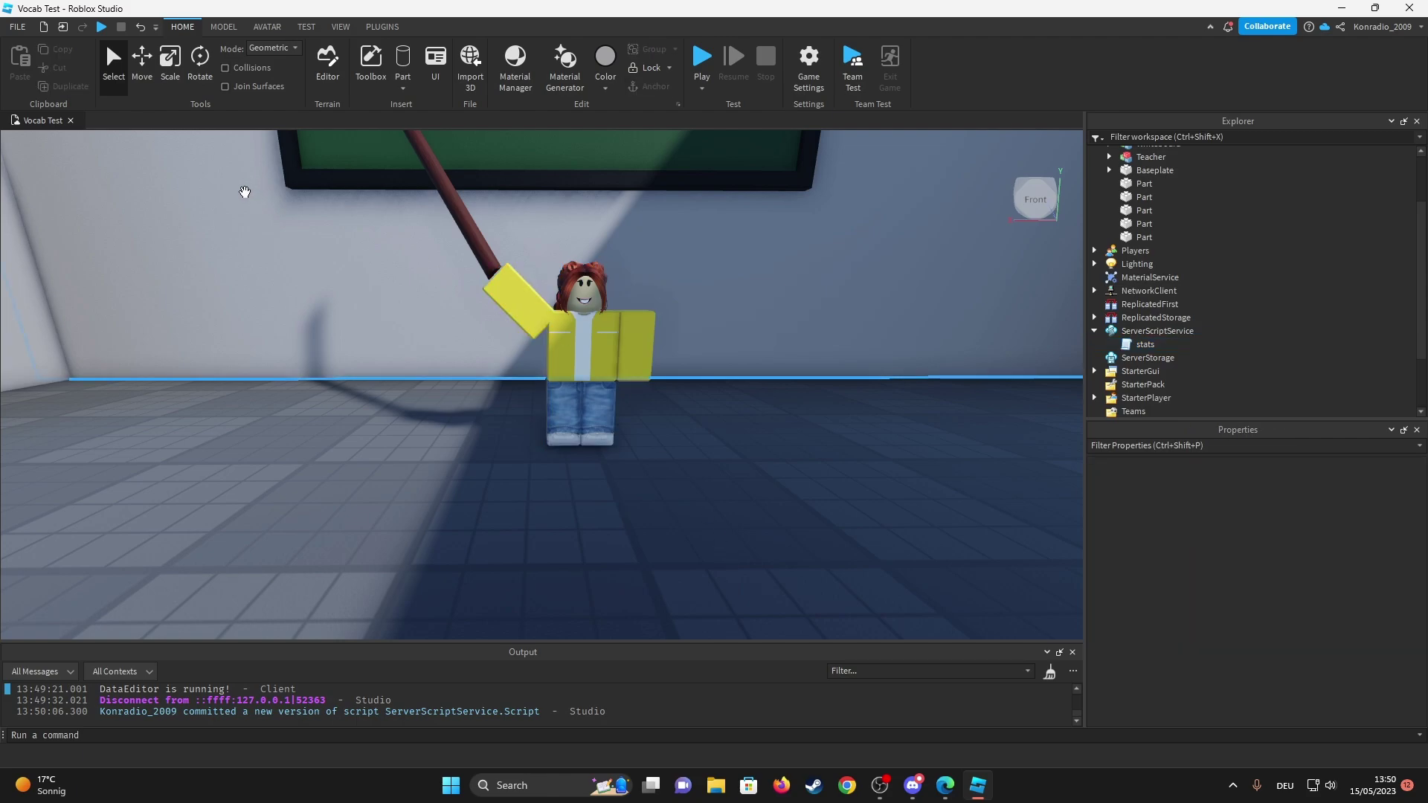
Browse the Plugins toolbar and panel list, orbit the classroom, then reselect the stats script.
{"action": "left_click", "coordinate": [377, 26]}
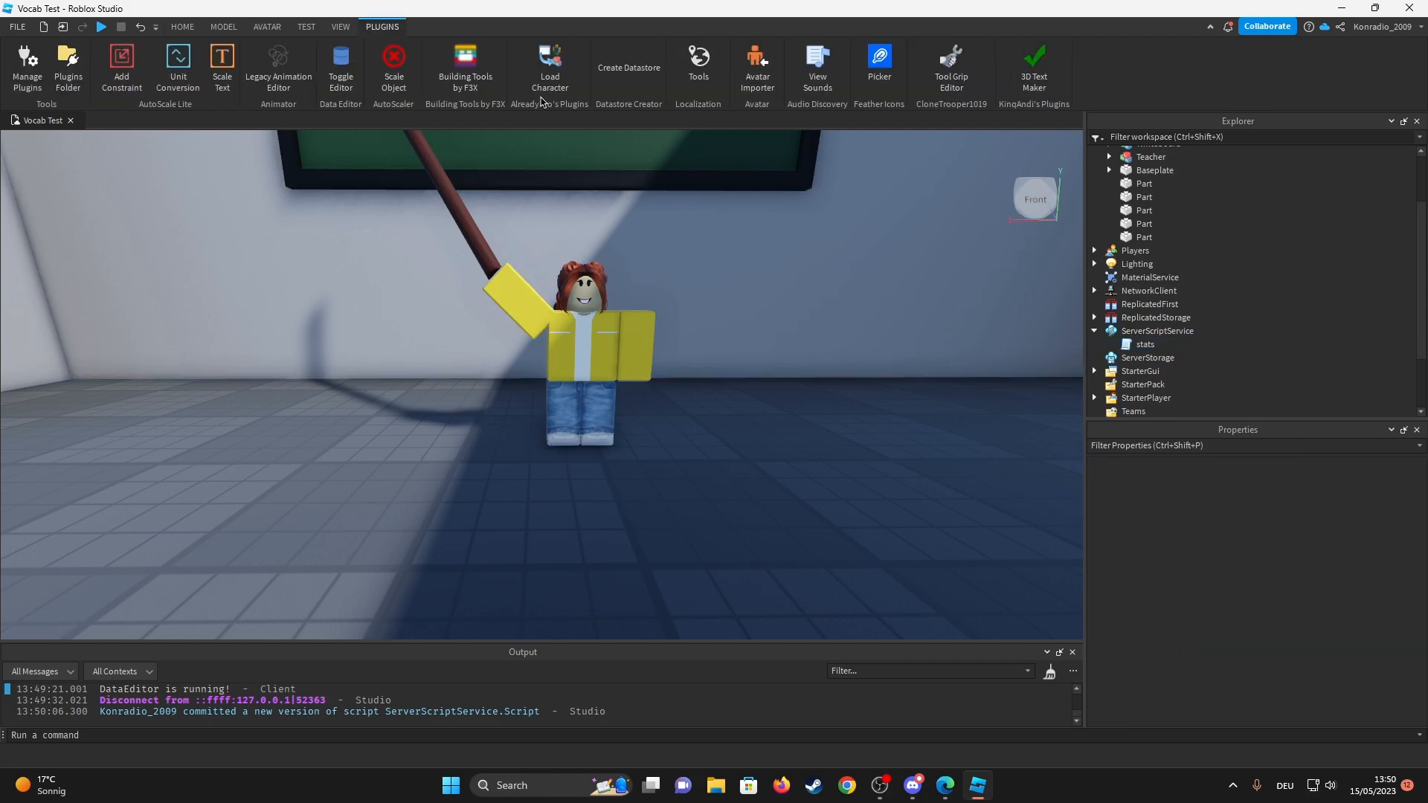
{"action": "right_click", "coordinate": [643, 86]}
{"action": "left_click", "coordinate": [386, 403]}
{"action": "left_click", "coordinate": [181, 26]}
{"action": "mouse_move", "coordinate": [558, 390]}
{"action": "right_mouse_down"}
{"action": "mouse_move", "coordinate": [791, 457]}
{"action": "mouse_move", "coordinate": [455, 425]}
{"action": "right_mouse_up"}
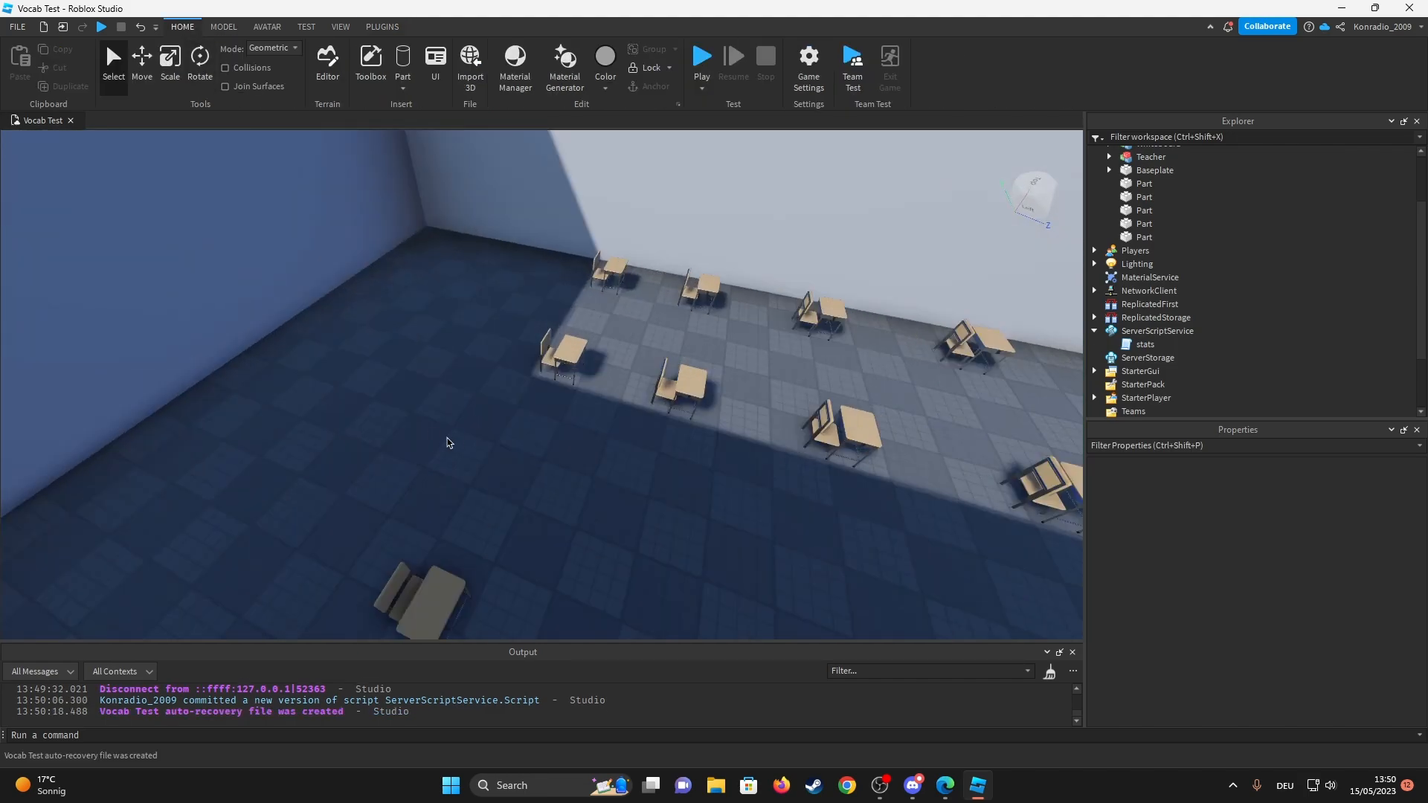
{"action": "scroll", "coordinate": [455, 425], "scroll_direction": "down", "scroll_amount": 3}
{"action": "scroll", "coordinate": [455, 425], "scroll_direction": "up", "scroll_amount": 3}
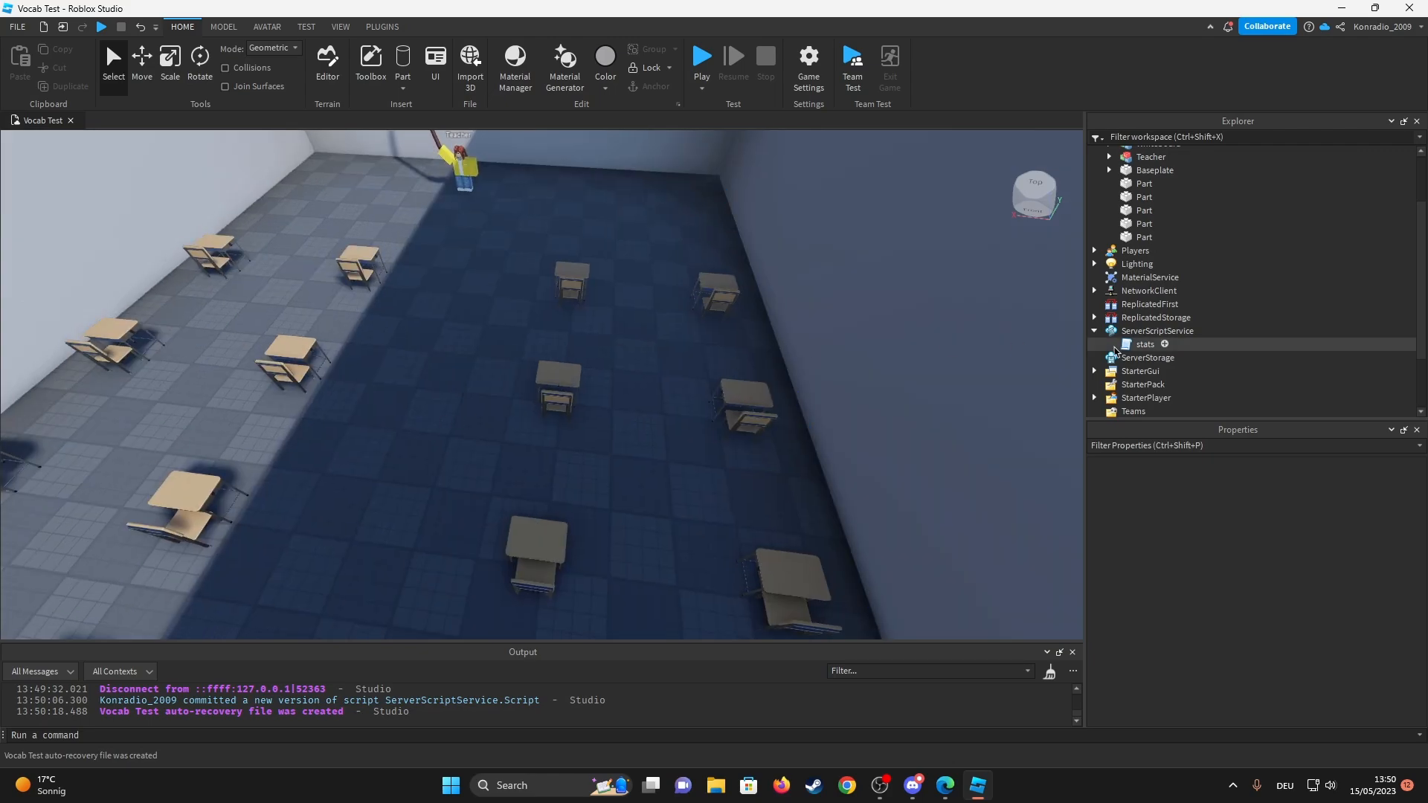
{"action": "scroll", "coordinate": [1128, 351], "scroll_direction": "down", "scroll_amount": 2}
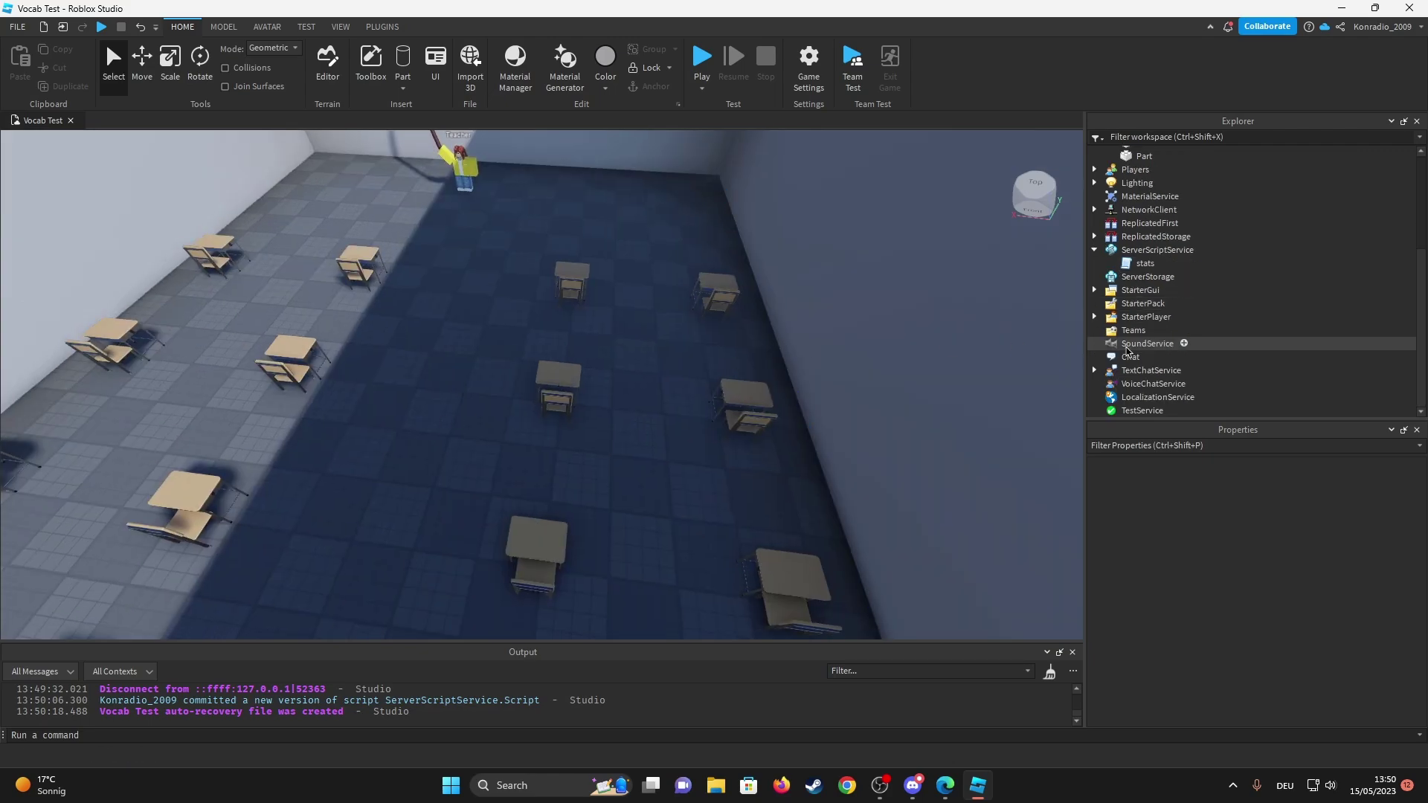
{"action": "left_click", "coordinate": [1144, 263]}
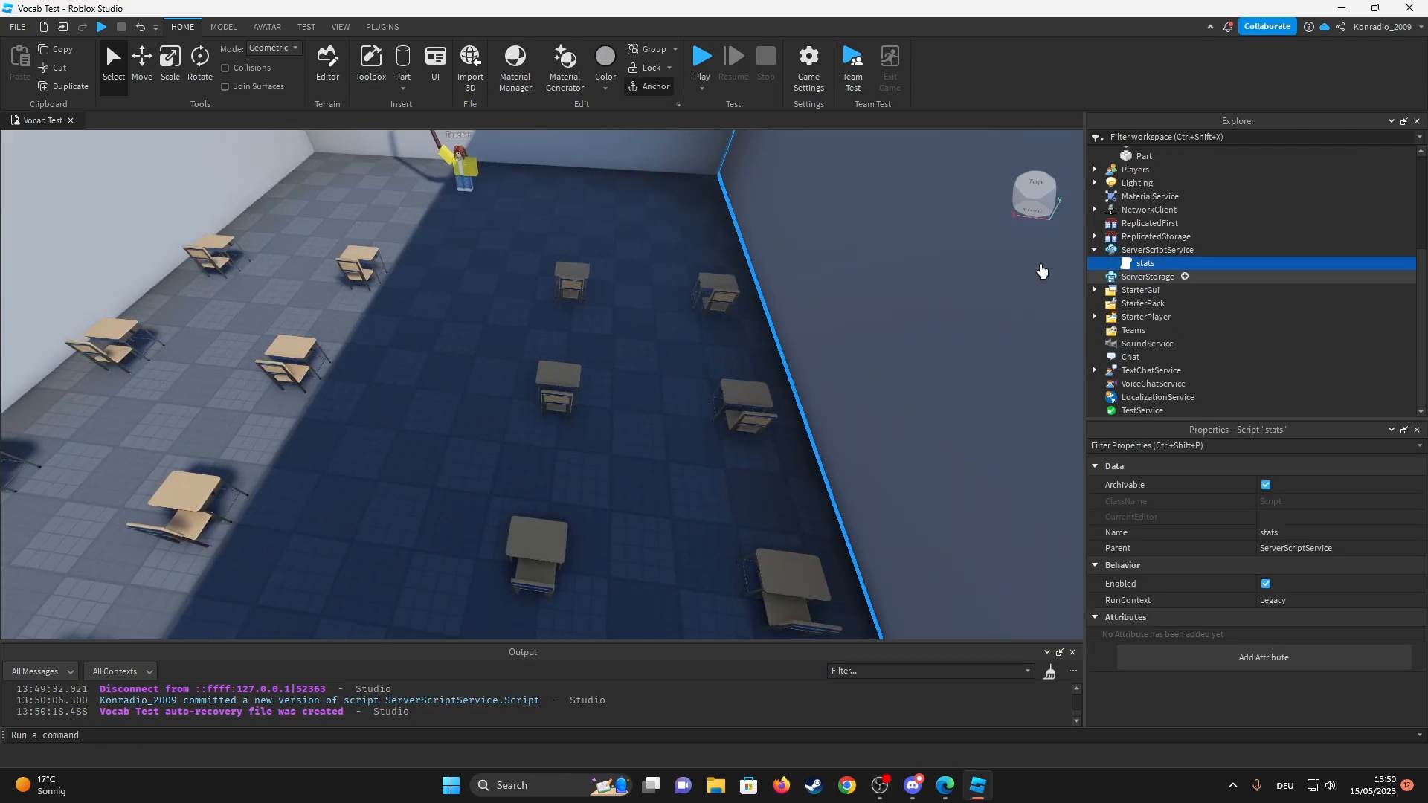
Add a ClickDetector to the Teacher with a new Script inside it.
{"action": "right_click_drag", "start_coordinate": [730, 322], "coordinate": [653, 322]}
{"action": "scroll", "coordinate": [653, 322], "scroll_direction": "up", "scroll_amount": 5}
{"action": "scroll", "coordinate": [605, 335], "scroll_direction": "down", "scroll_amount": 3}
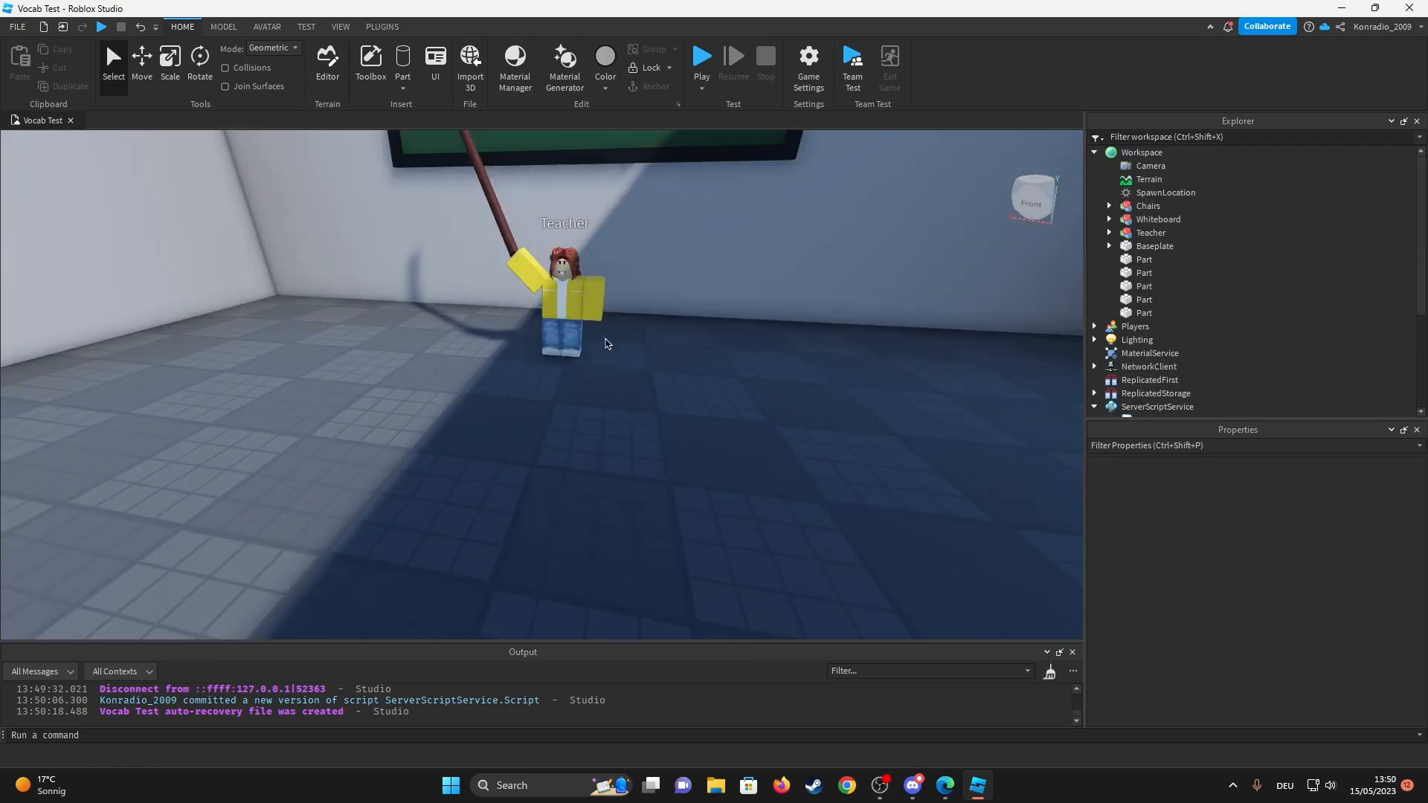
{"action": "scroll", "coordinate": [603, 338], "scroll_direction": "up", "scroll_amount": 3}
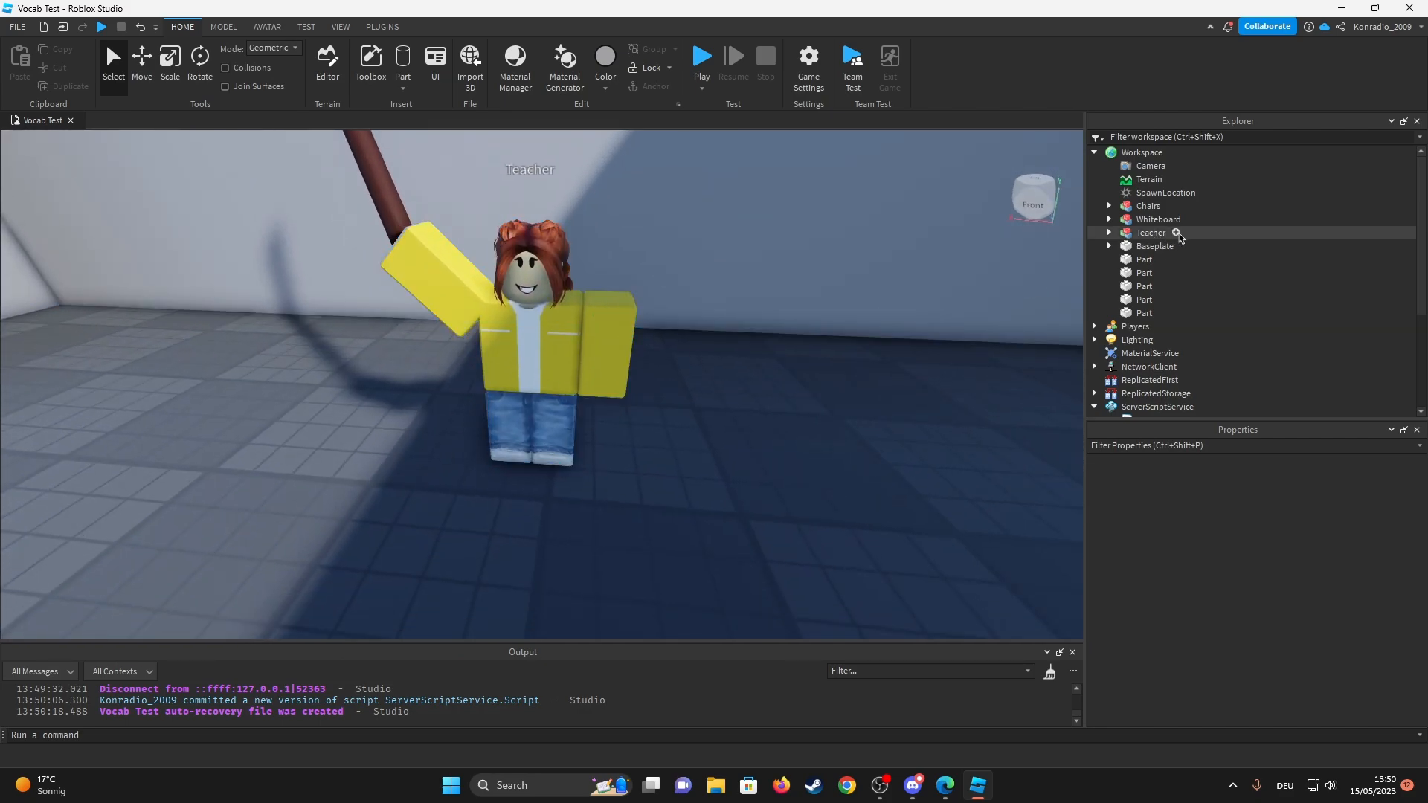
{"action": "left_click", "coordinate": [1176, 232]}
{"action": "type", "text": "cl"}
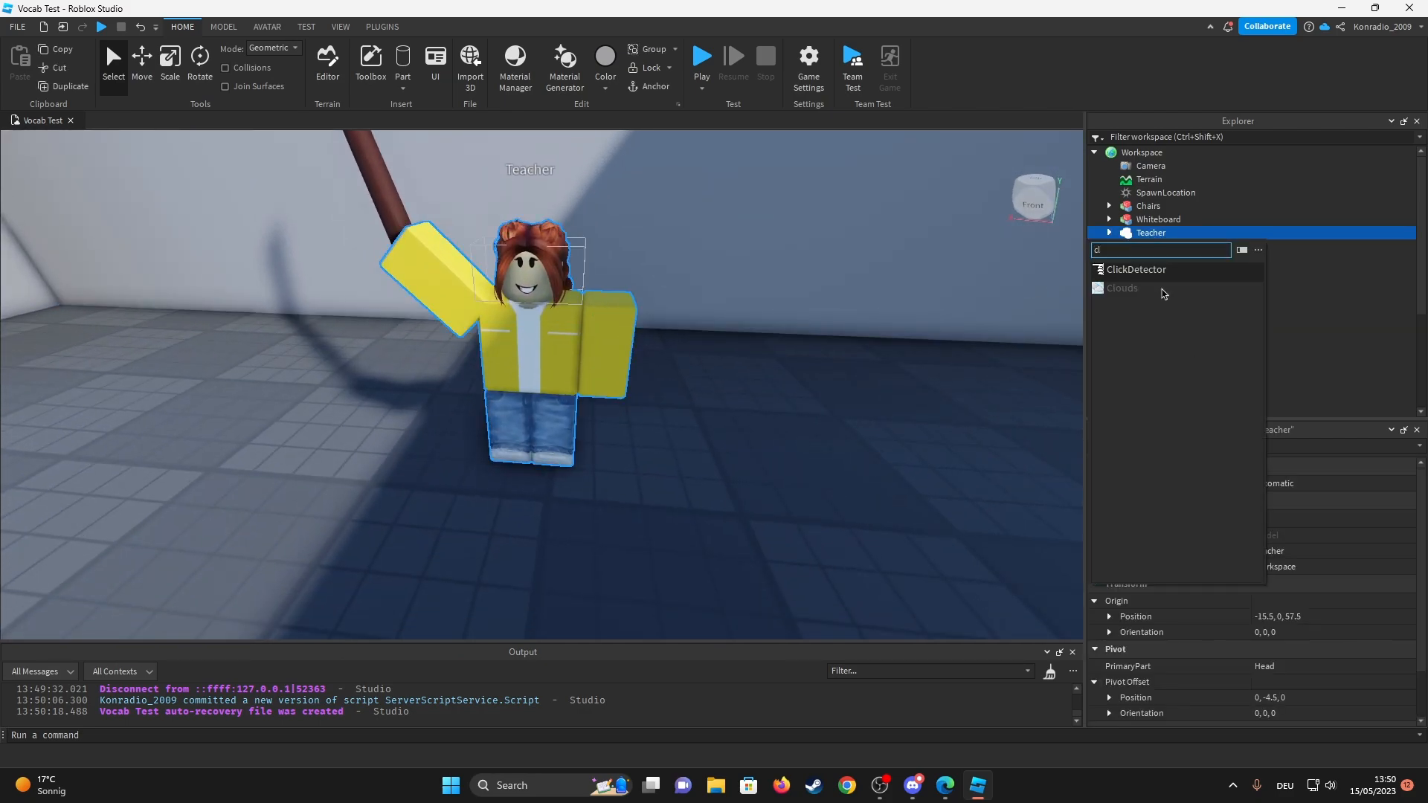
{"action": "left_click", "coordinate": [1160, 273]}
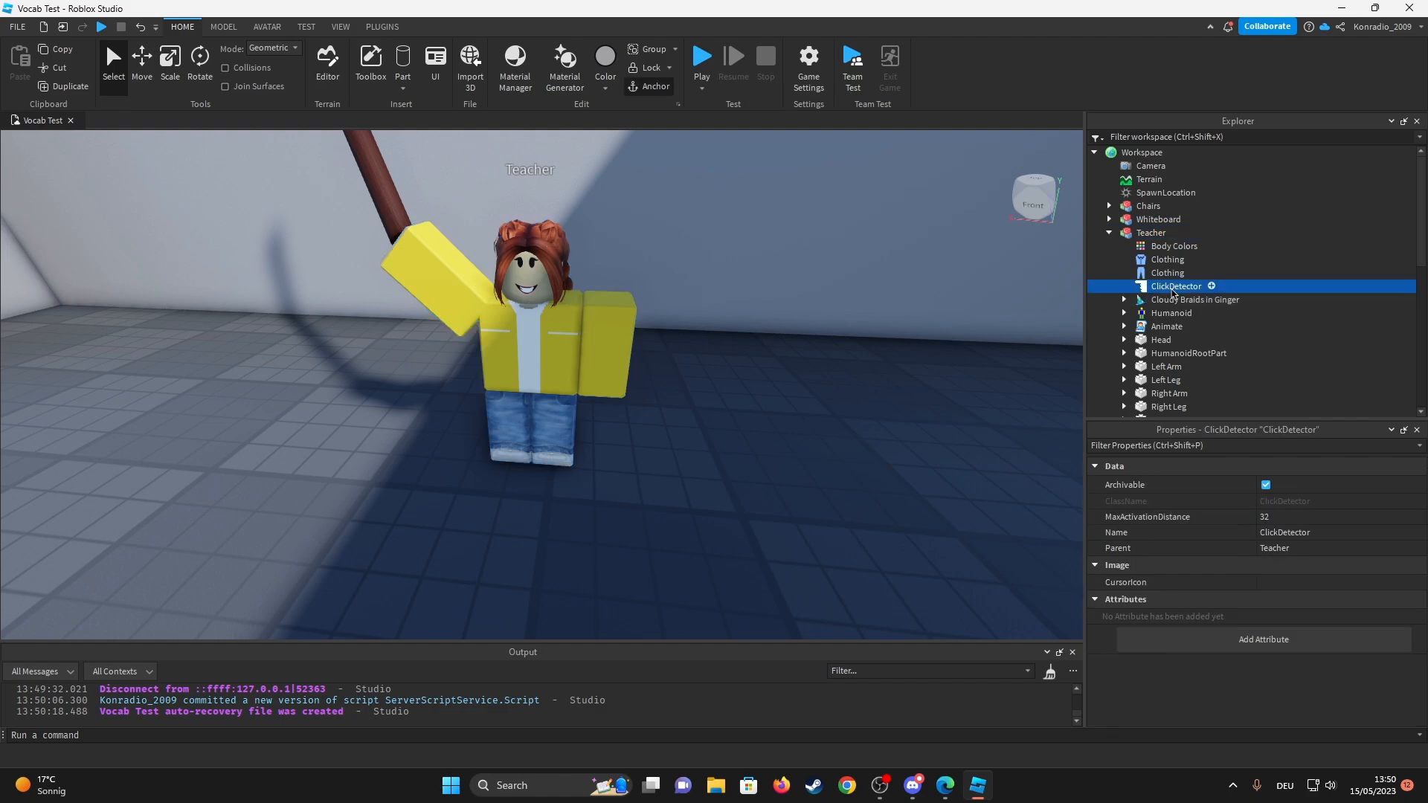
{"action": "left_click", "coordinate": [1210, 285]}
{"action": "left_click", "coordinate": [1157, 314]}
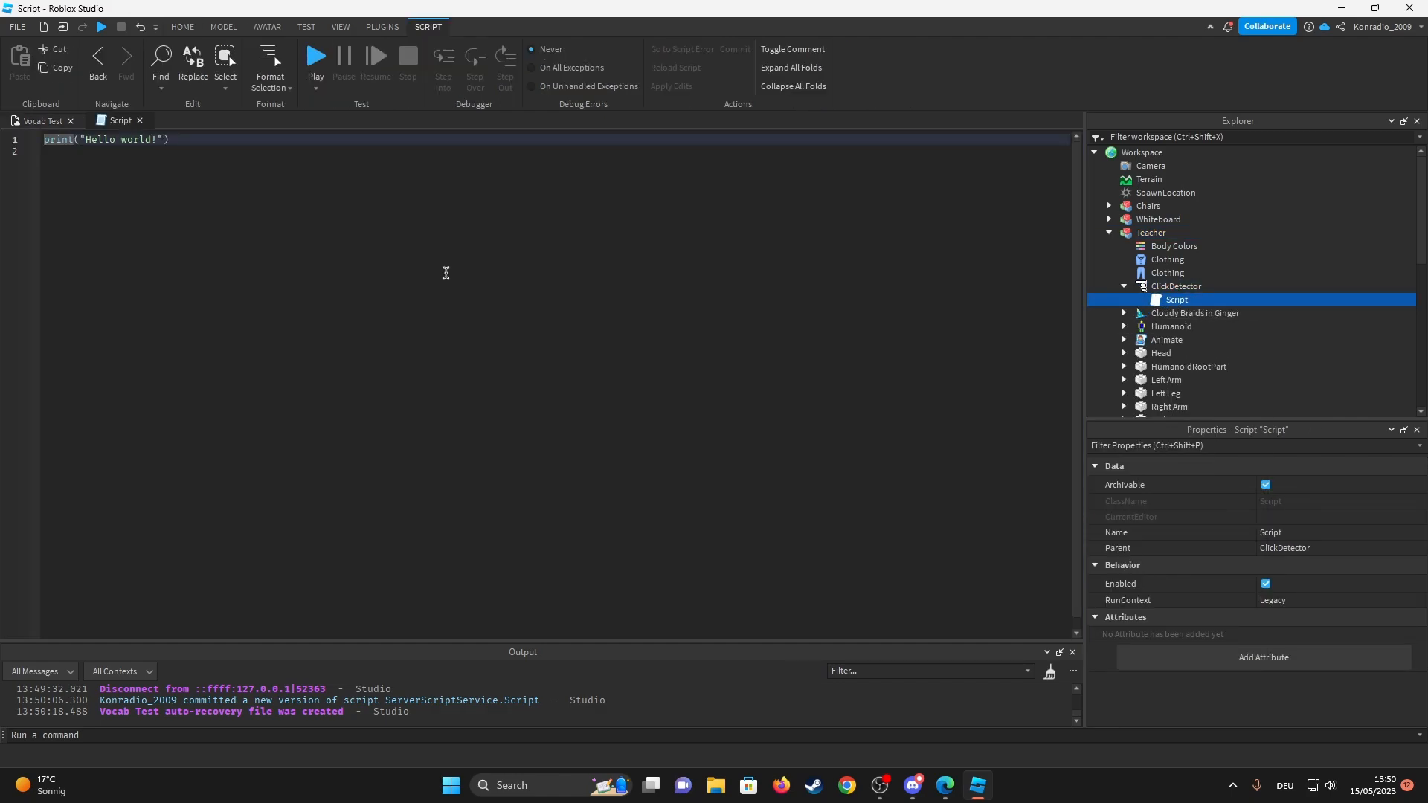
Write a MouseClick:Connect handler that sets the player's VocabTest GUI Visible to true.
{"action": "left_click", "coordinate": [445, 273]}
{"action": "key", "text": "ctrl+a"}
{"action": "type", "text": "script.Parent.Ac"}
{"action": "key", "text": "BackSpace"}
{"action": "key", "text": "BackSpace"}
{"action": "type", "text": "Mou"}
{"action": "key", "text": "Tab"}
{"action": "type", "text": ":Connect(function(player"}
{"action": "key", "text": "Return"}
{"action": "type", "text": "player.Pl"}
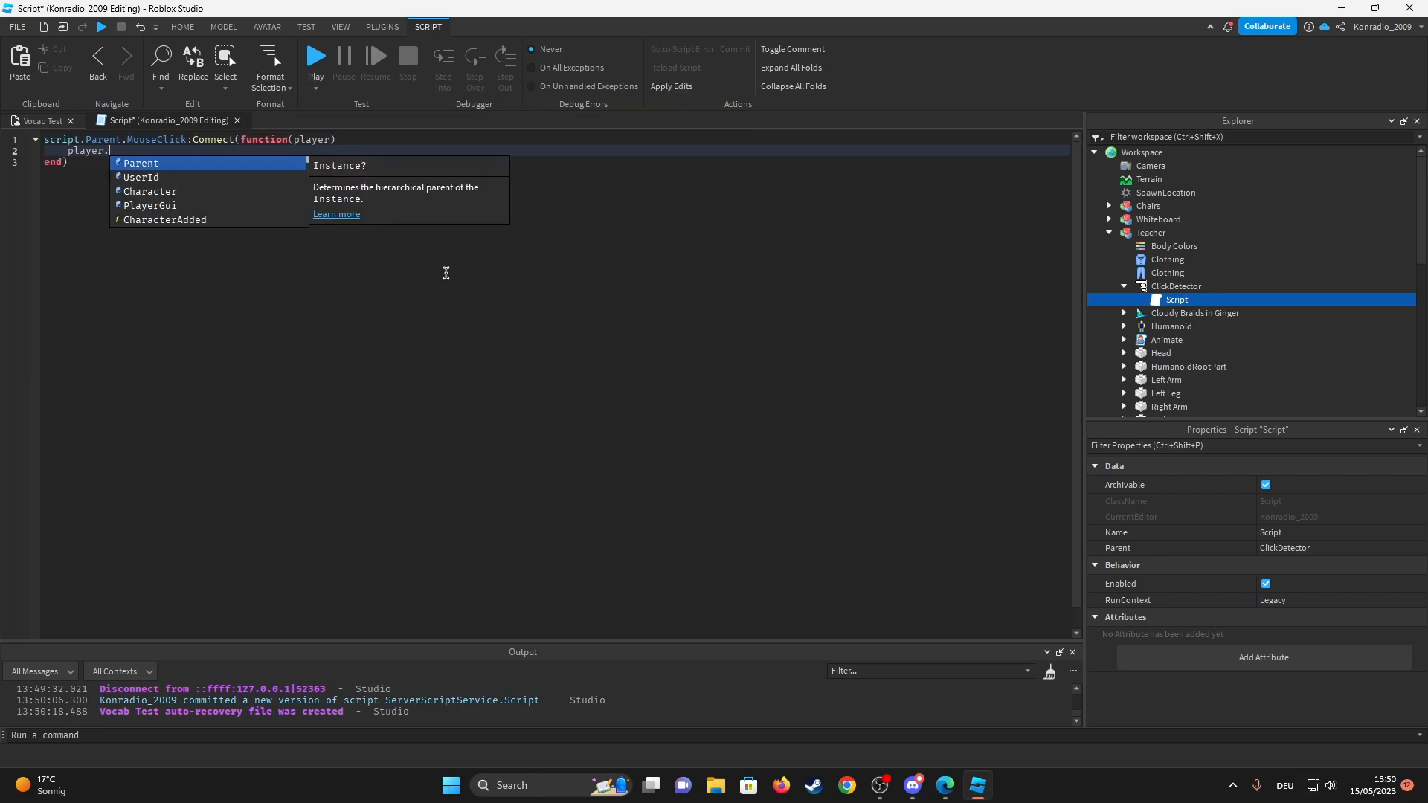
{"action": "key", "text": "Tab"}
{"action": "type", "text": ".VocabTest.Visible = not"}
{"action": "left_click_drag", "start_coordinate": [270, 150], "coordinate": [67, 162]}
{"action": "key", "text": "ctrl+c"}
{"action": "left_click", "coordinate": [306, 150]}
{"action": "key", "text": "ctrl+v"}
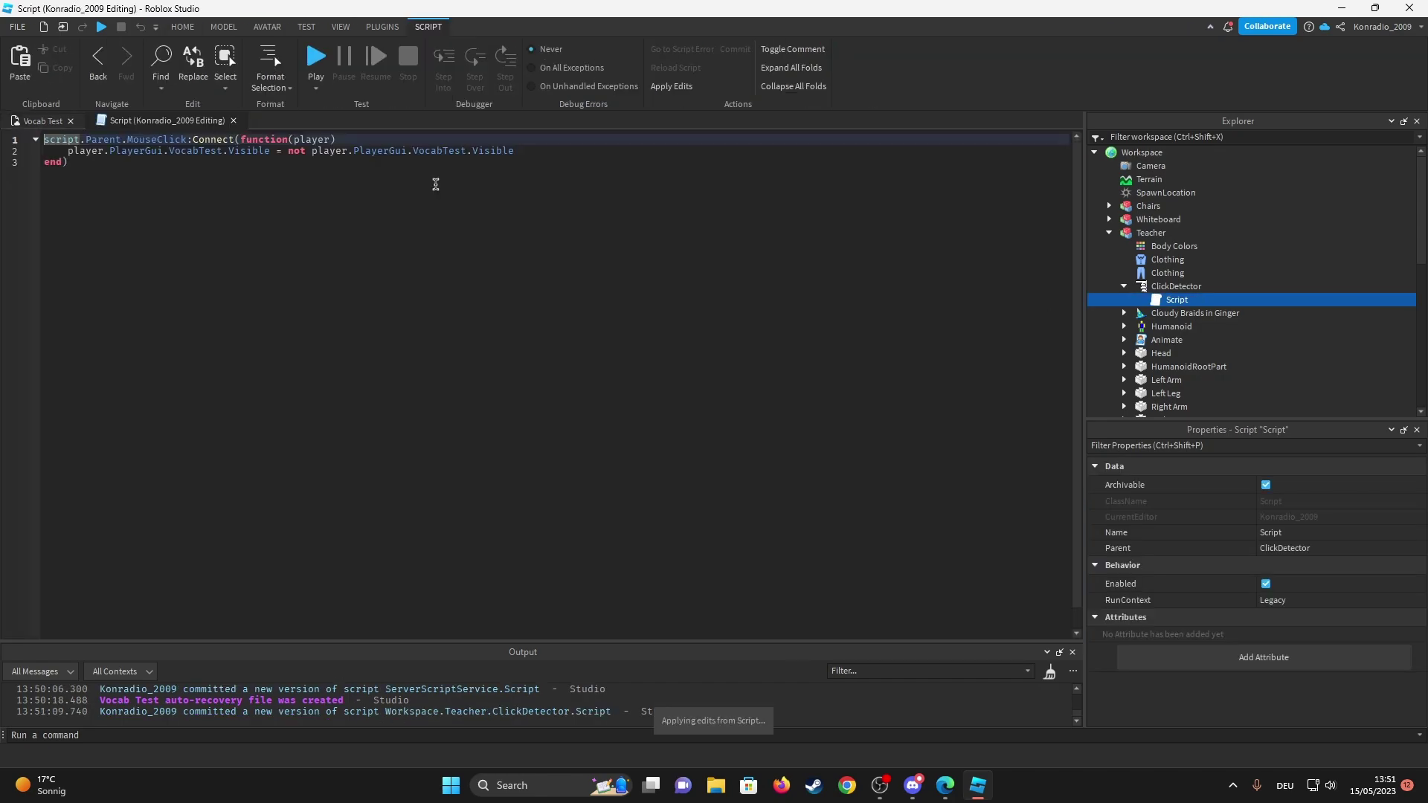
{"action": "left_click_drag", "start_coordinate": [288, 150], "coordinate": [516, 150]}
{"action": "type", "text": "true"}
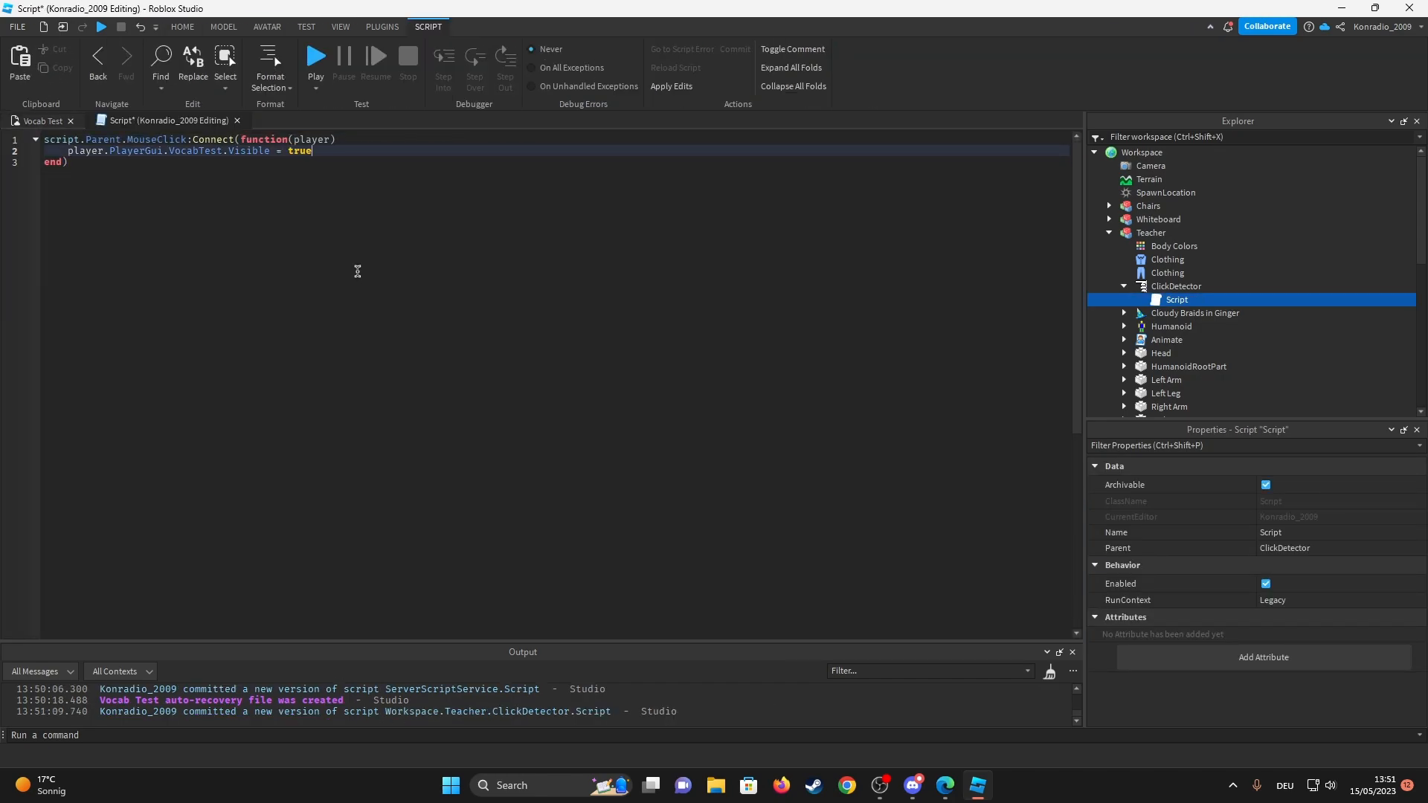
Add wait(60), set VocabTest Visible false and script.Disabled = true, then close the script.
{"action": "key", "text": "Return"}
{"action": "key", "text": "Return"}
{"action": "type", "text": "wait("}
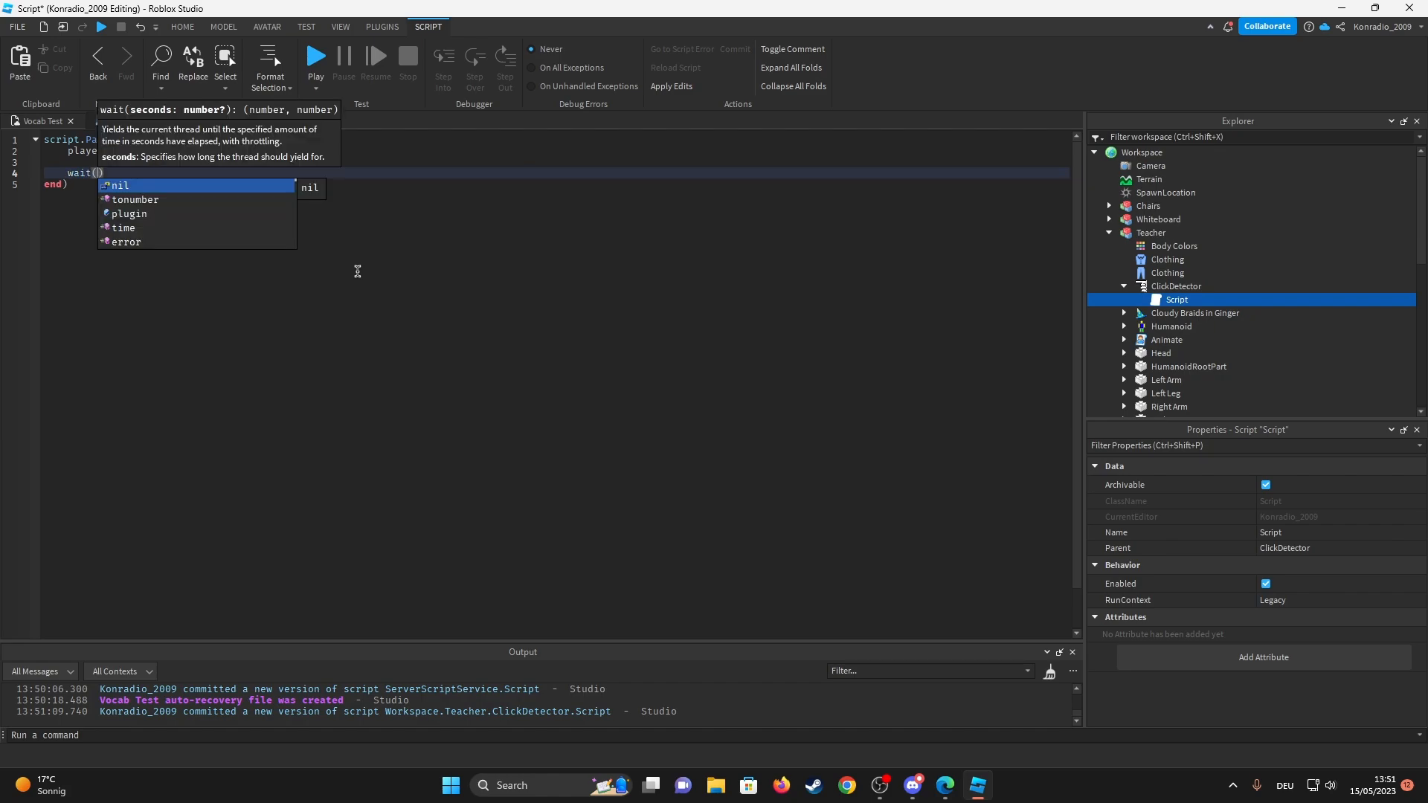
{"action": "type", "text": "60)"}
{"action": "key", "text": "Return"}
{"action": "key", "text": "Return"}
{"action": "type", "text": "player.PlayerGui.VocabTest.Visible = false"}
{"action": "key", "text": "Return"}
{"action": "type", "text": "break"}
{"action": "key", "text": "BackSpace"}
{"action": "key", "text": "BackSpace"}
{"action": "key", "text": "BackSpace"}
{"action": "key", "text": "Return"}
{"action": "type", "text": "script.Disabled = true"}
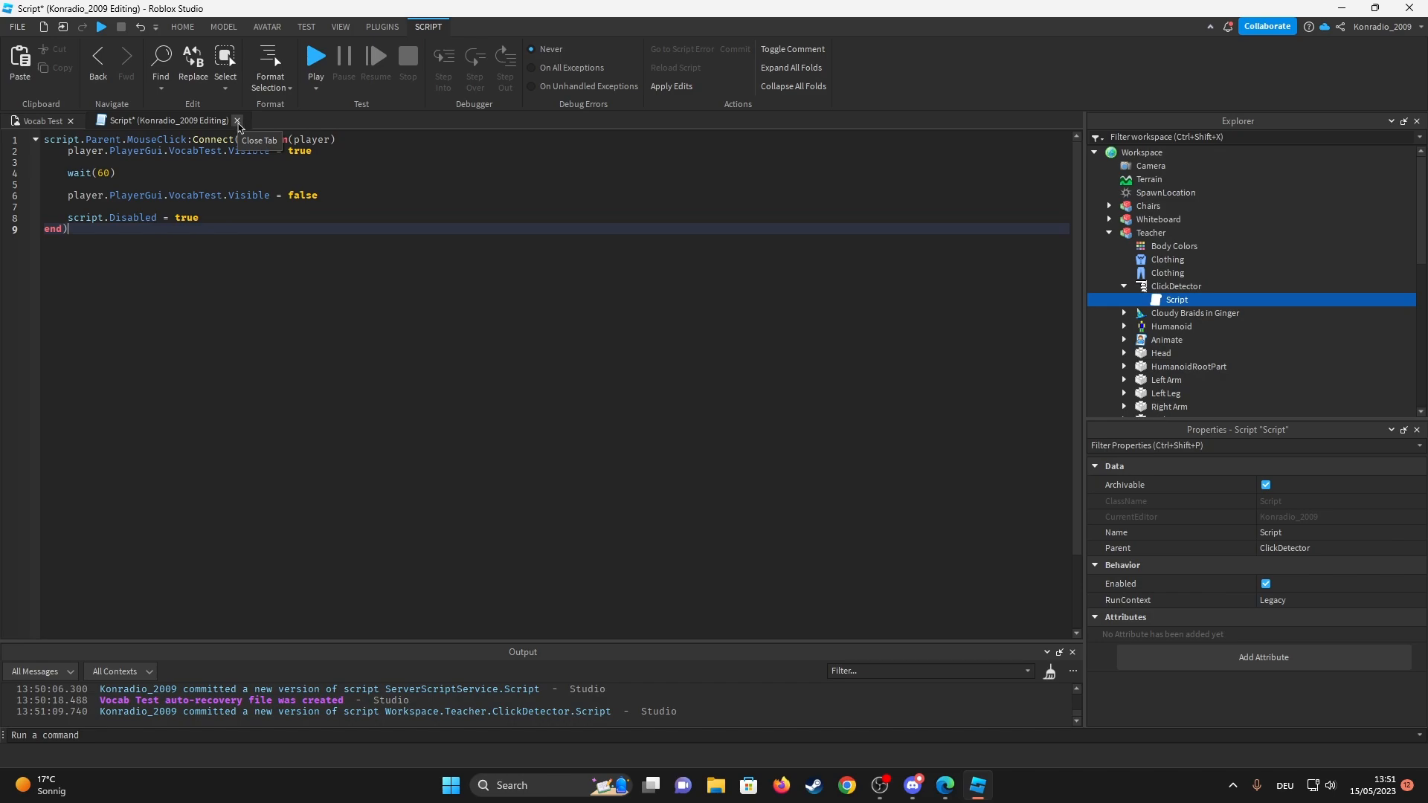
{"action": "left_click", "coordinate": [239, 125]}
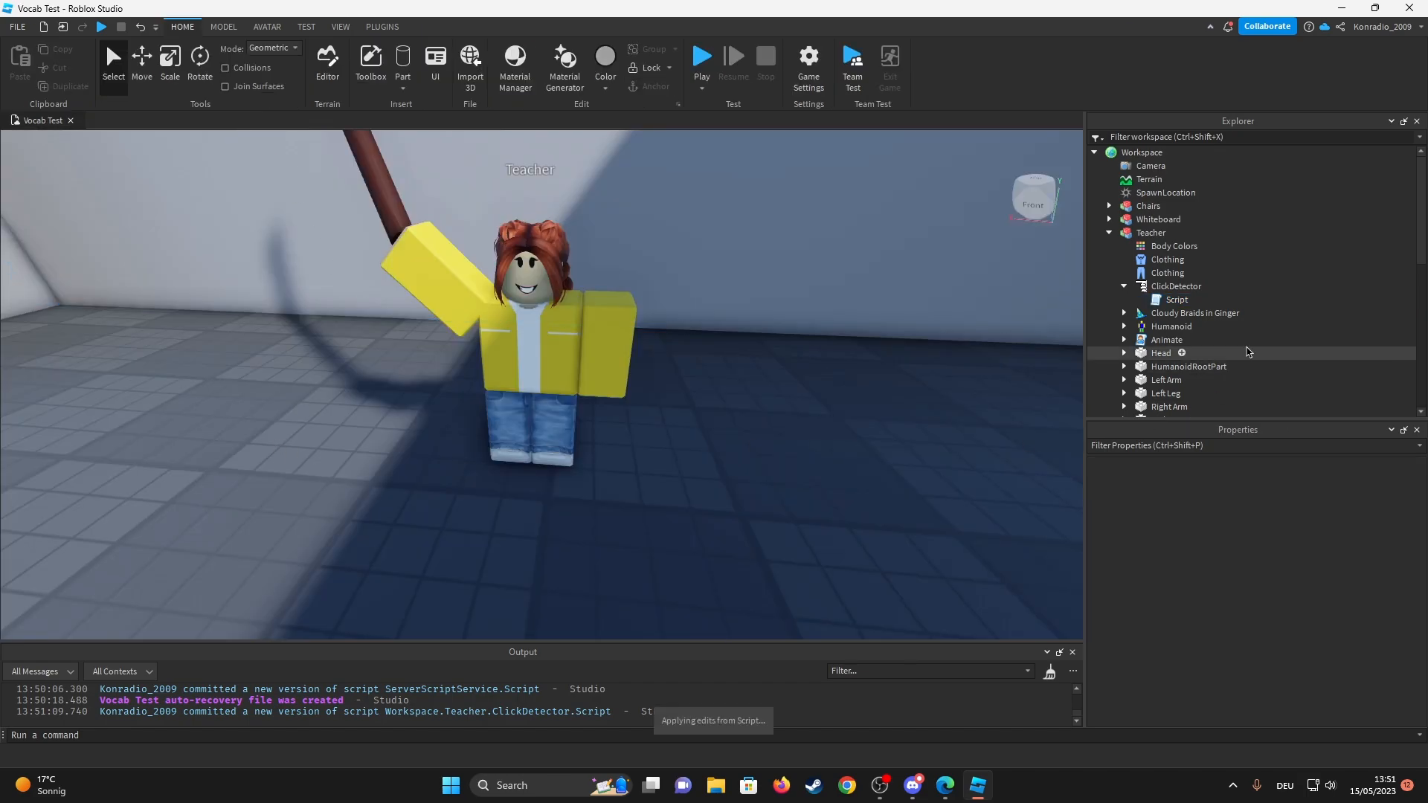
{"action": "scroll", "coordinate": [1111, 244], "scroll_direction": "down", "scroll_amount": 3}
{"action": "scroll", "coordinate": [1111, 244], "scroll_direction": "up", "scroll_amount": 5}
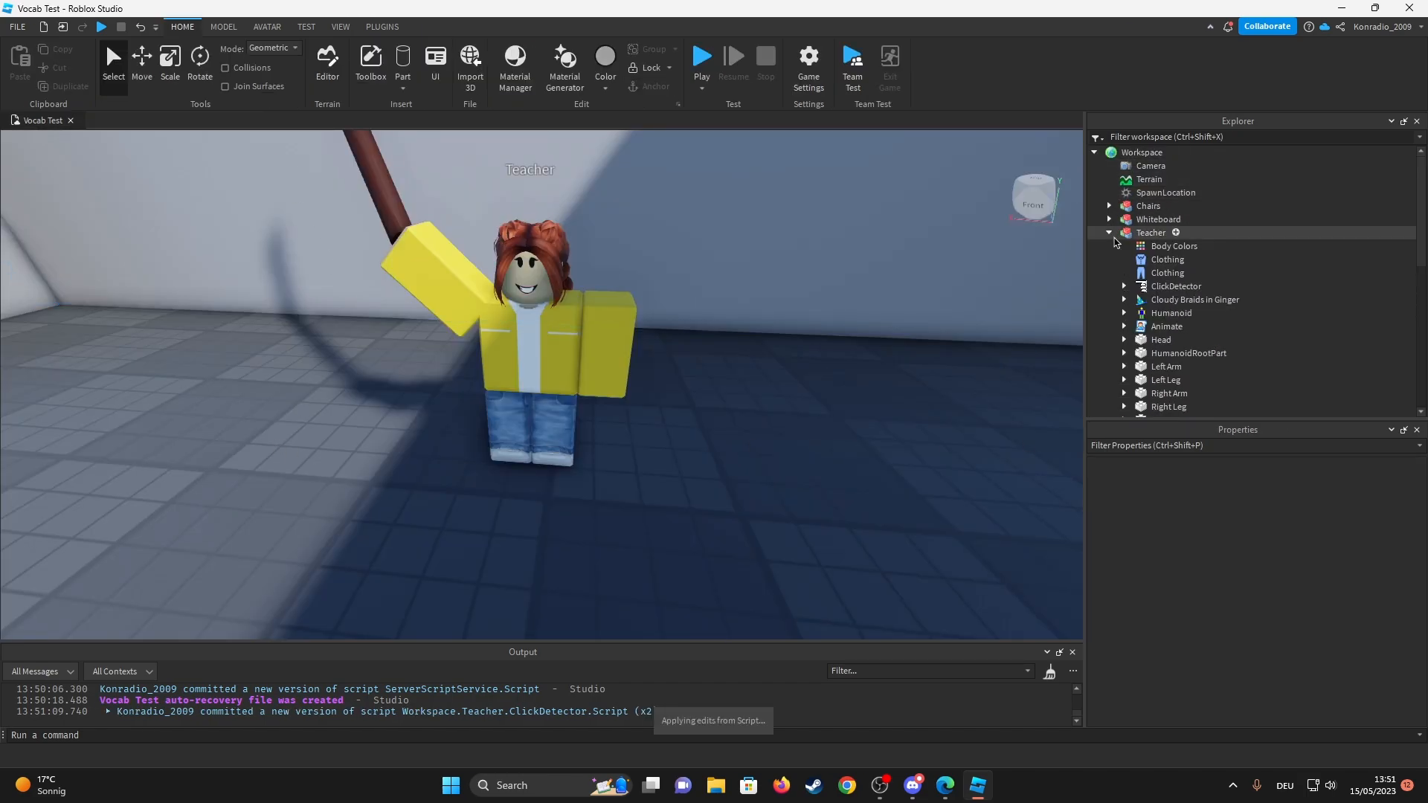
Insert a ScreenGui named 'Results' under StarterGui.
{"action": "left_click", "coordinate": [1109, 233]}
{"action": "left_click", "coordinate": [1093, 152]}
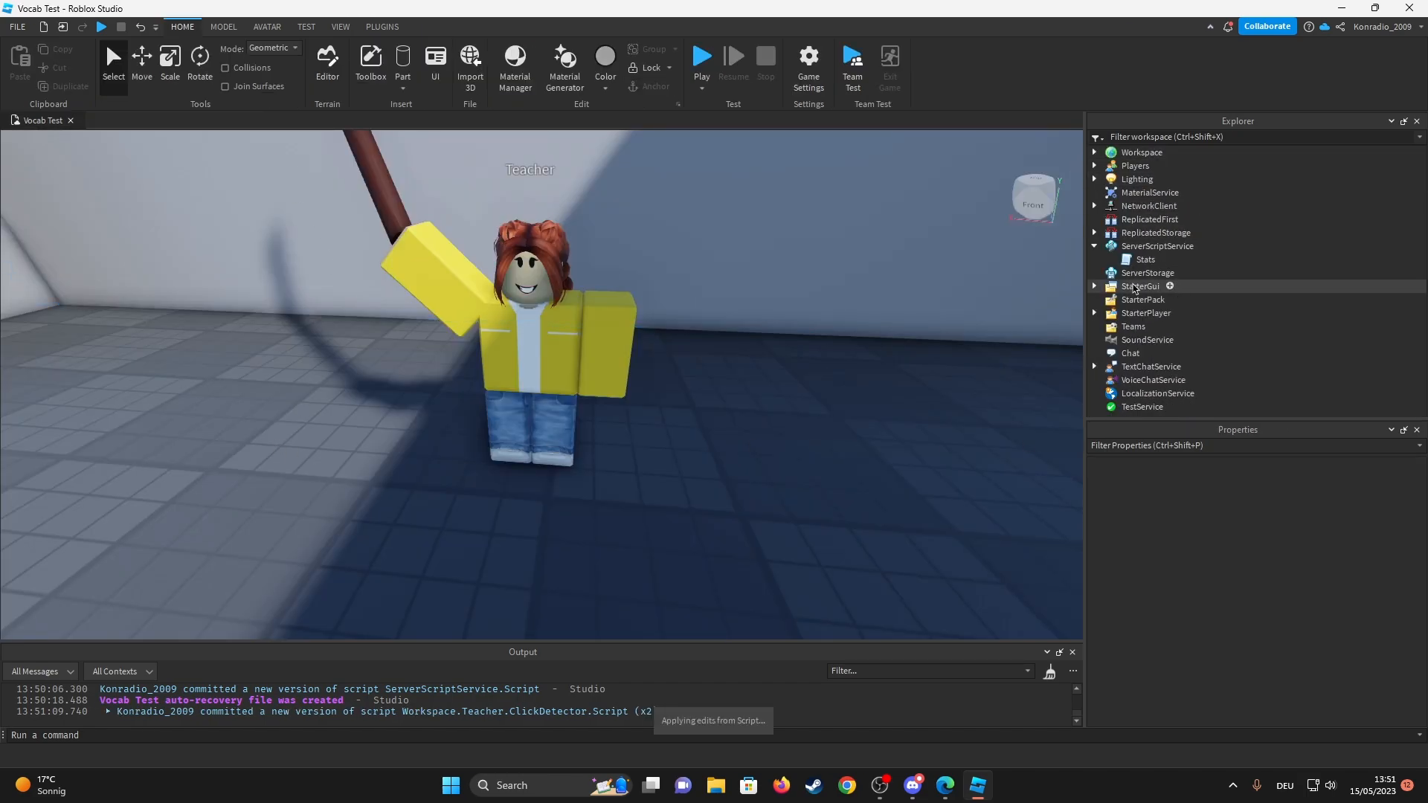
{"action": "left_click", "coordinate": [1096, 245]}
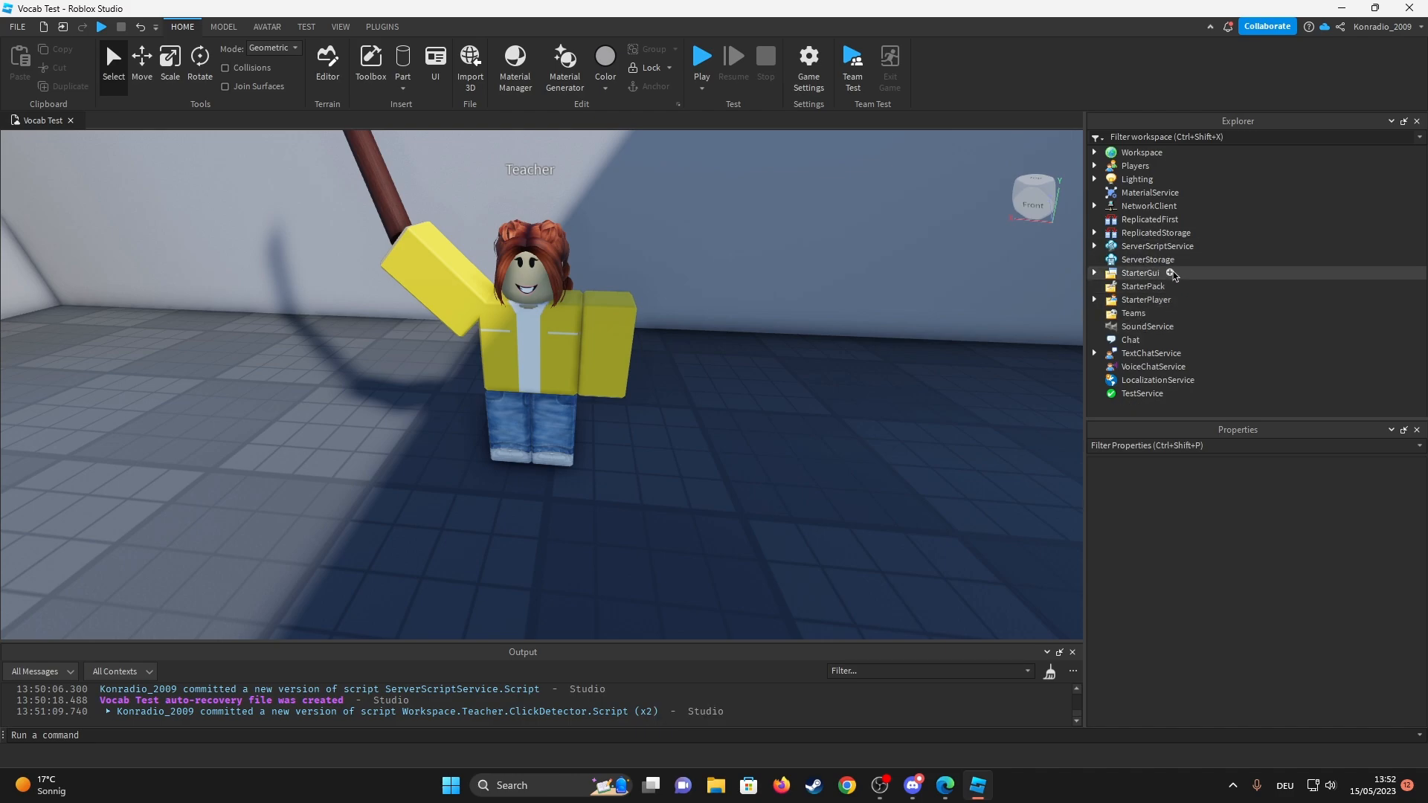
{"action": "left_click", "coordinate": [1171, 272]}
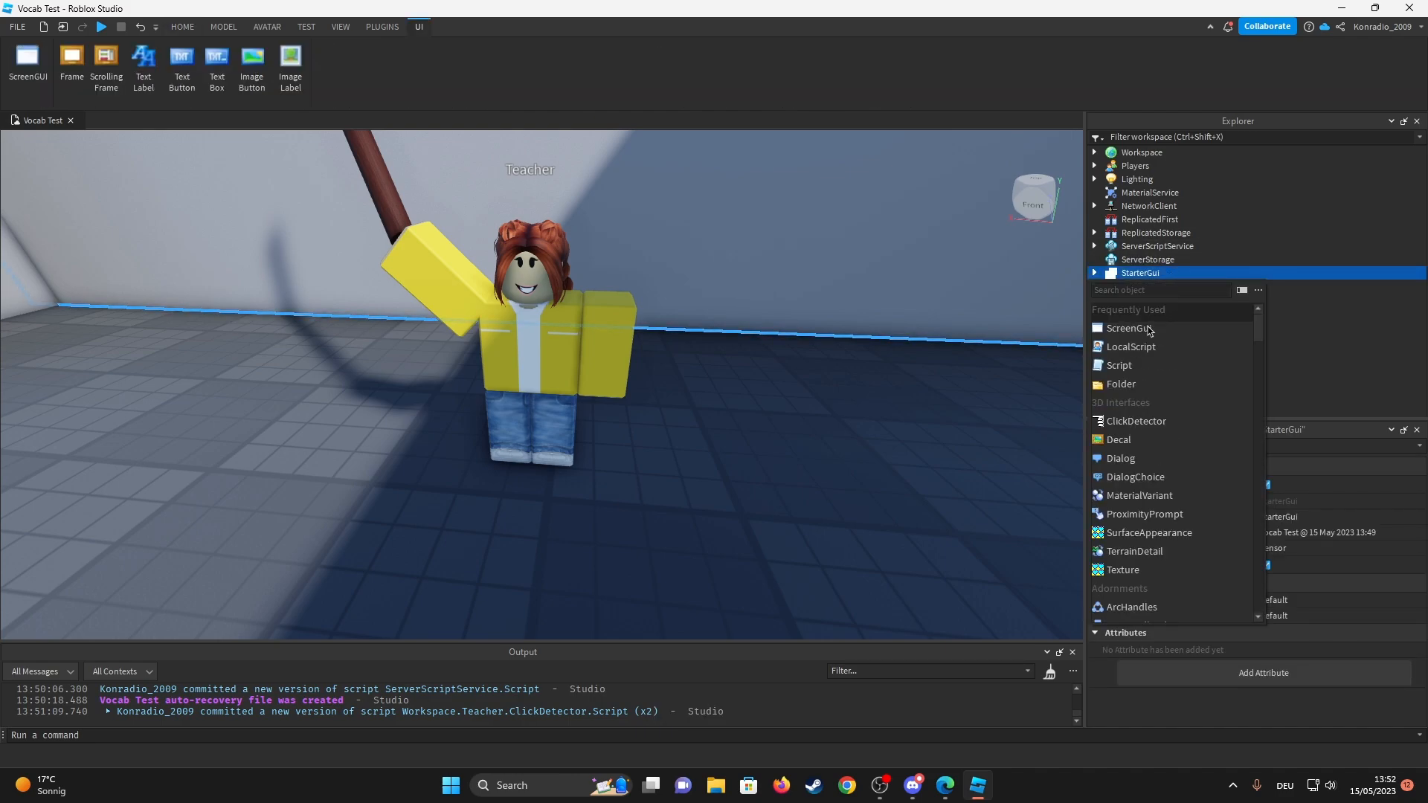
{"action": "type", "text": "scre"}
{"action": "left_click", "coordinate": [1145, 310]}
{"action": "key", "text": "F2"}
{"action": "type", "text": "Results"}
{"action": "key", "text": "Return"}
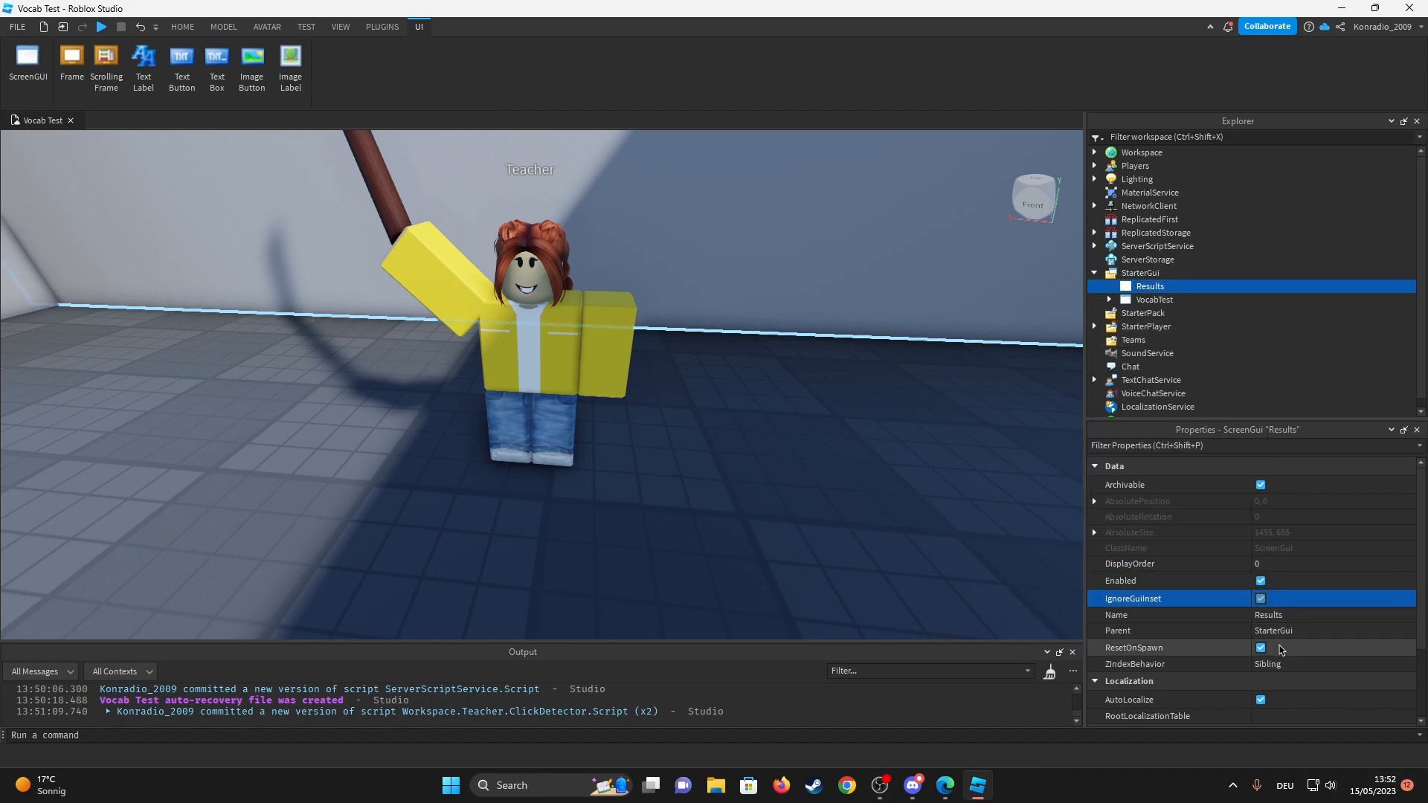
Add a Frame named 'Main' to Results and a TextLabel inside Main.
{"action": "left_click", "coordinate": [1173, 287]}
{"action": "left_click", "coordinate": [1119, 341]}
{"action": "mouse_move", "coordinate": [68, 195]}
{"action": "left_mouse_down"}
{"action": "mouse_move", "coordinate": [682, 445]}
{"action": "mouse_move", "coordinate": [647, 440]}
{"action": "left_mouse_up"}
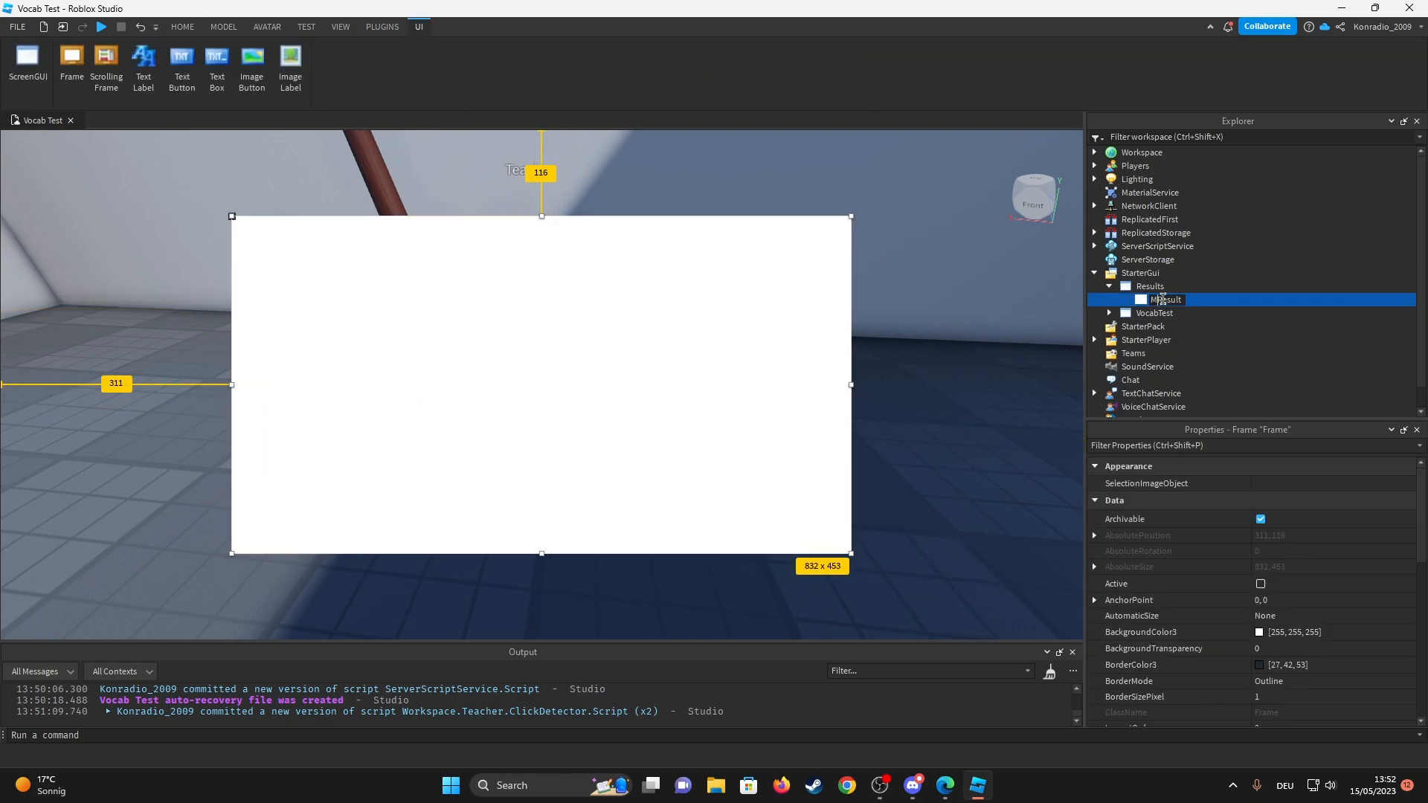
{"action": "type", "text": "Main"}
{"action": "key", "text": "Return"}
{"action": "scroll", "coordinate": [1227, 590], "scroll_direction": "down", "scroll_amount": 1}
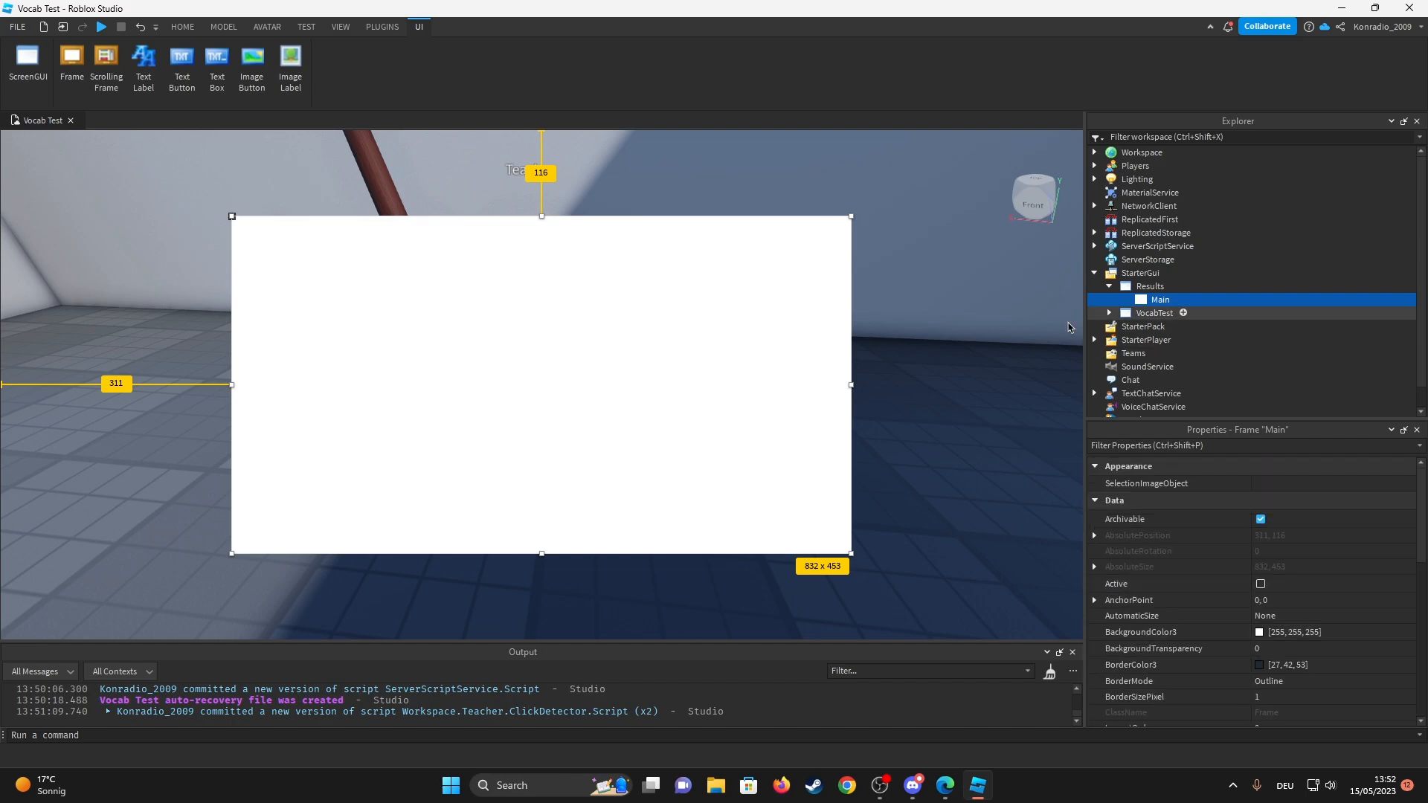
{"action": "left_click", "coordinate": [1280, 644]}
{"action": "left_click", "coordinate": [1185, 298]}
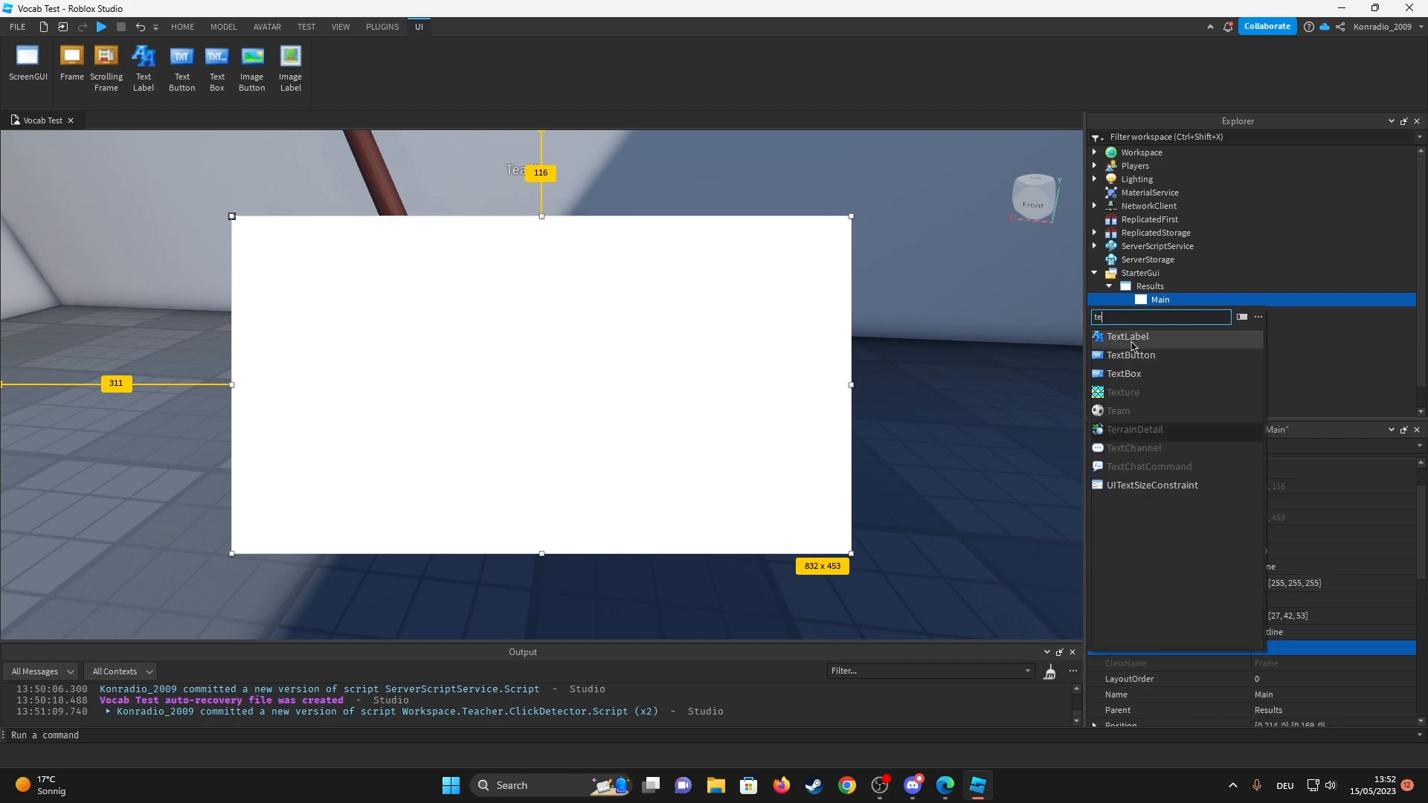
{"action": "left_click", "coordinate": [1160, 336]}
{"action": "scroll", "coordinate": [1270, 600], "scroll_direction": "up", "scroll_amount": 1}
Give the label BackgroundTransparency 1, Size {1,0,1,0}, TextScaled on and Arial font.
{"action": "left_click", "coordinate": [1290, 649]}
{"action": "type", "text": "1"}
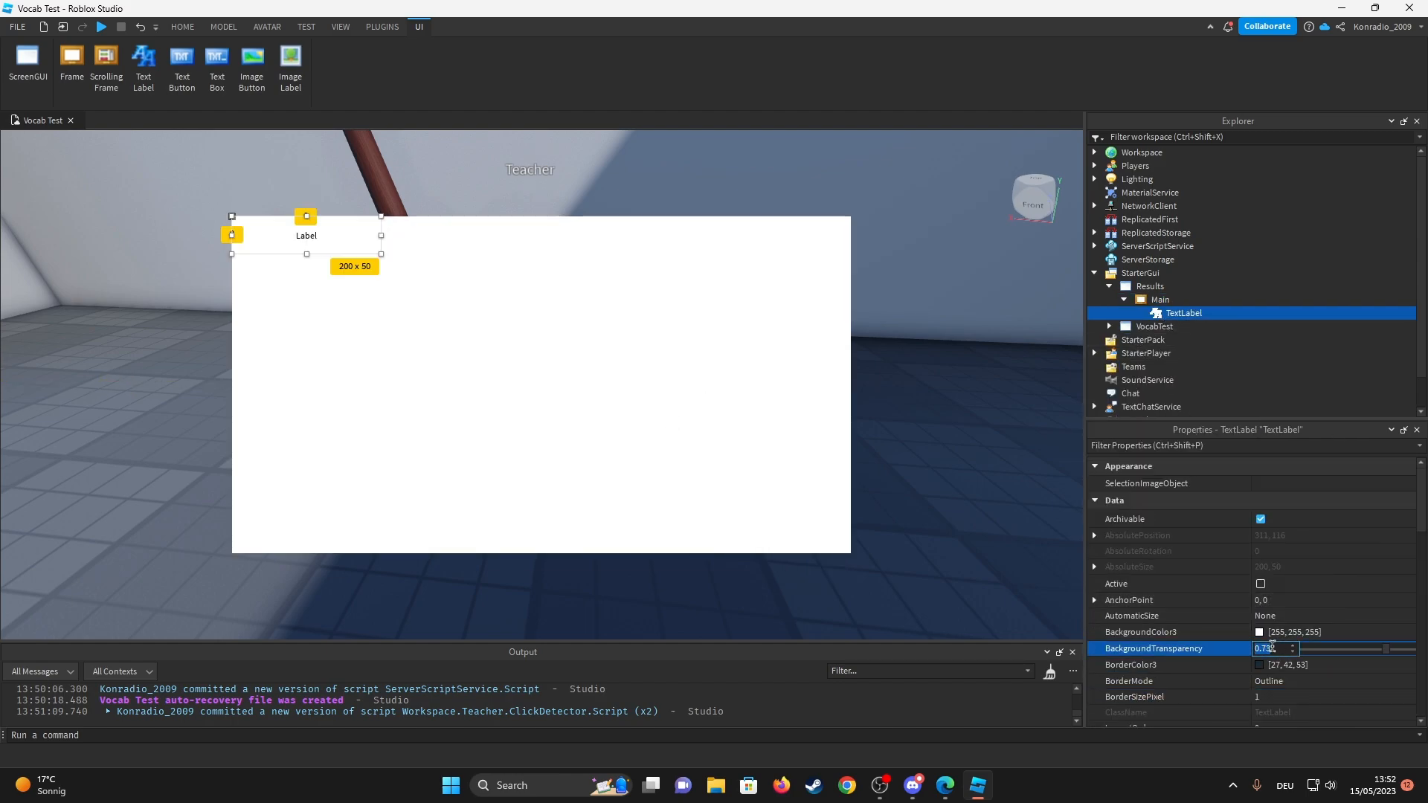
{"action": "scroll", "coordinate": [1336, 652], "scroll_direction": "down", "scroll_amount": 3}
{"action": "left_click", "coordinate": [1294, 654]}
{"action": "type", "text": "1,0,1,0"}
{"action": "key", "text": "Return"}
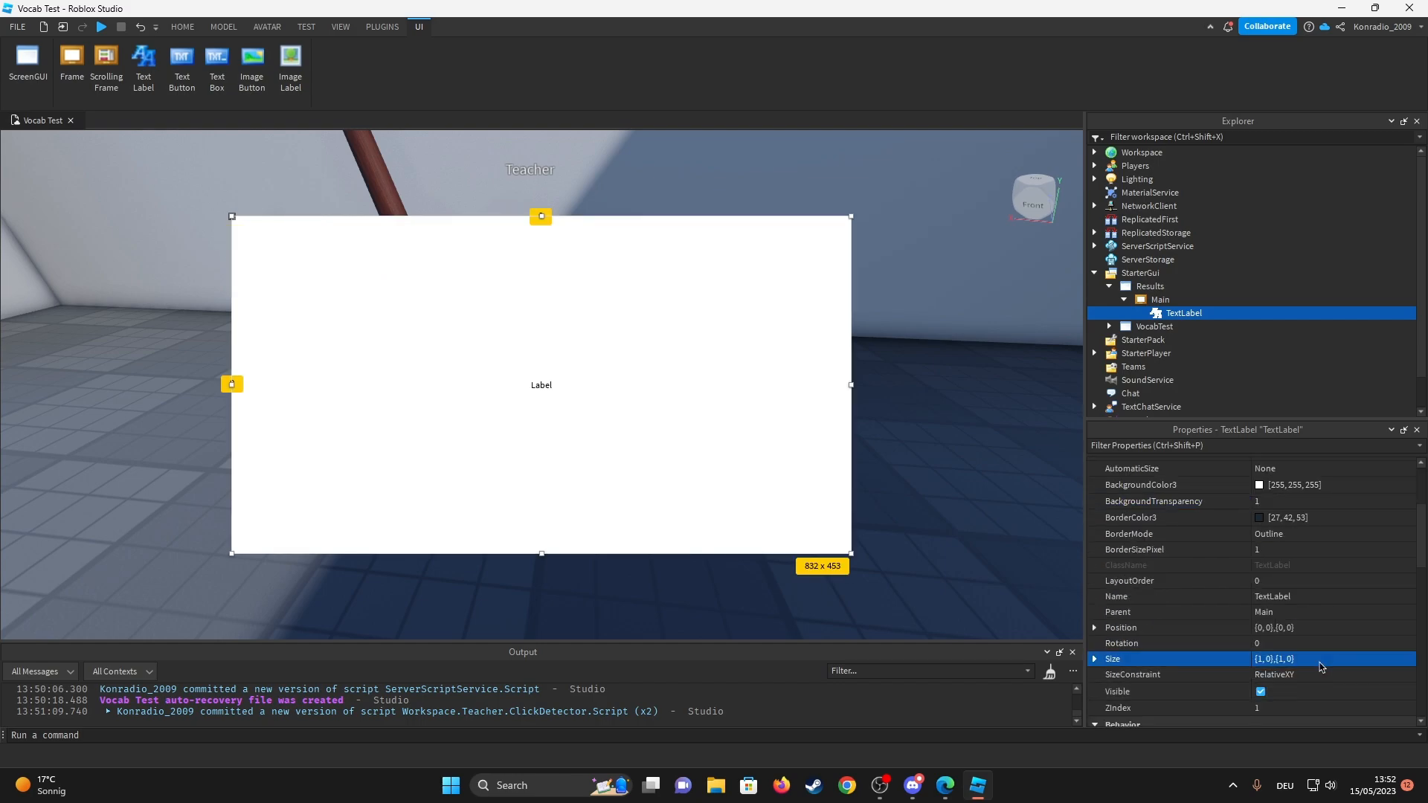
{"action": "scroll", "coordinate": [1308, 667], "scroll_direction": "down", "scroll_amount": 3}
{"action": "scroll", "coordinate": [1308, 667], "scroll_direction": "down", "scroll_amount": 5}
{"action": "left_click", "coordinate": [1261, 592]}
{"action": "scroll", "coordinate": [1294, 580], "scroll_direction": "up", "scroll_amount": 3}
{"action": "left_click", "coordinate": [1293, 558]}
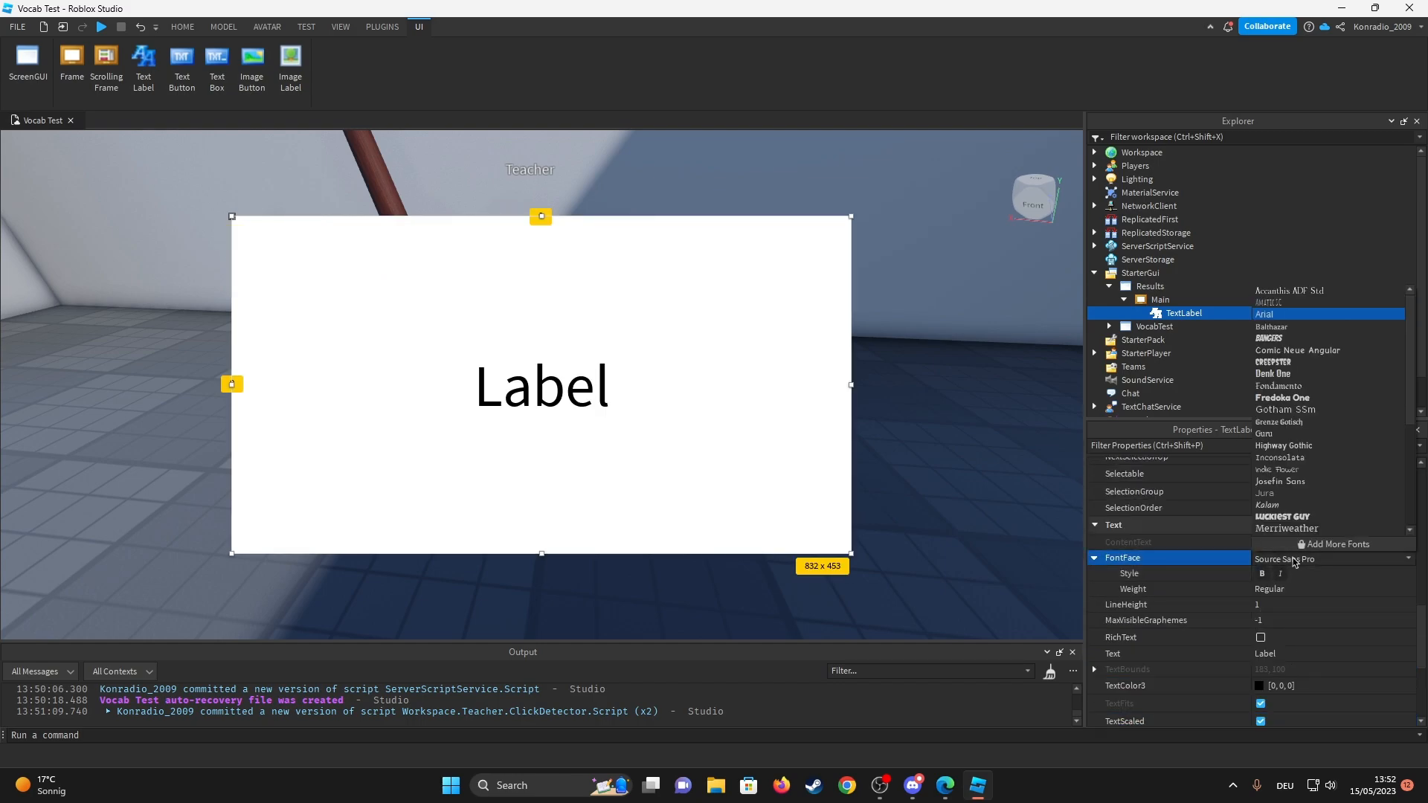
{"action": "left_click", "coordinate": [1294, 319]}
{"action": "scroll", "coordinate": [1293, 561], "scroll_direction": "down", "scroll_amount": 1}
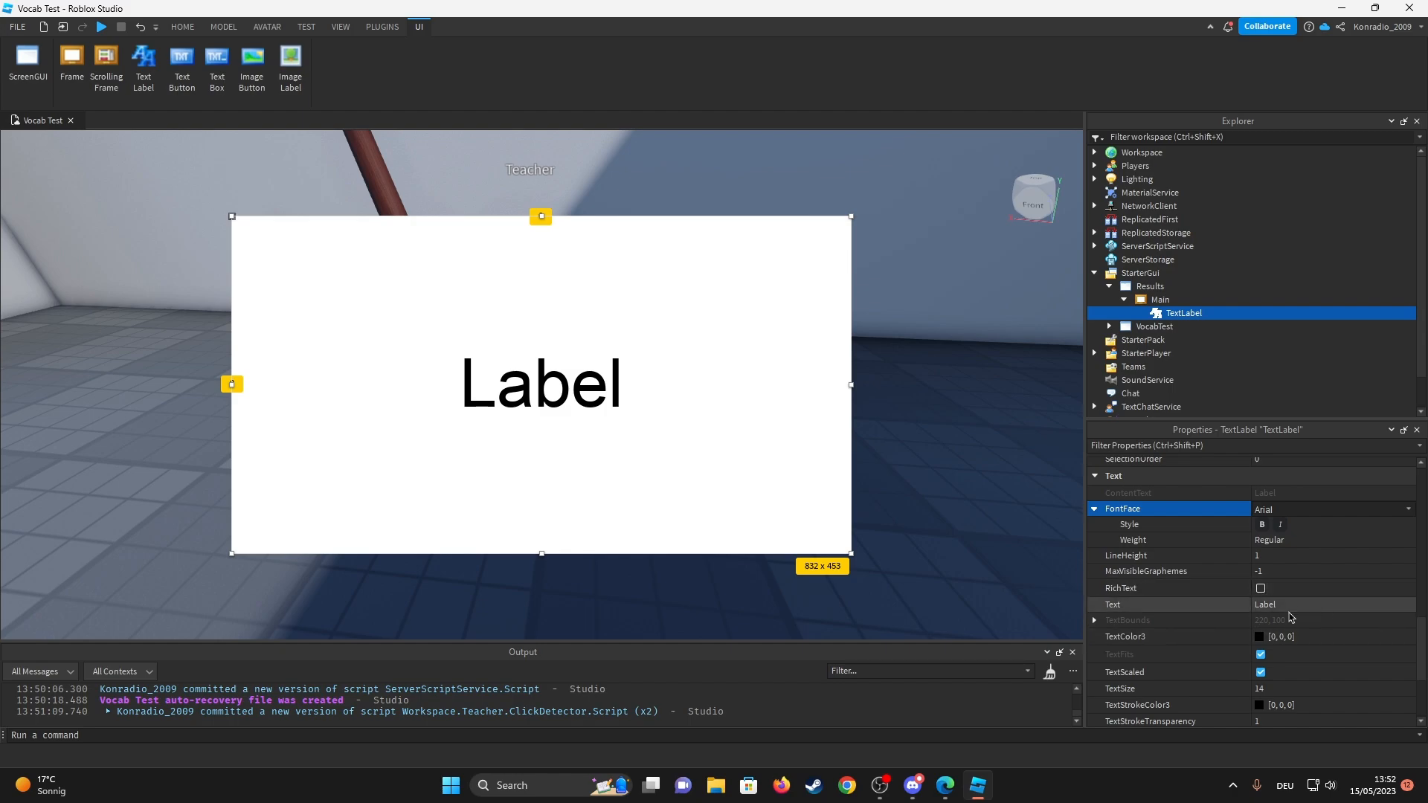
Set the label text to 'Waiting for the teacher to check the test...'.
{"action": "left_click", "coordinate": [1291, 604]}
{"action": "type", "text": "W"}
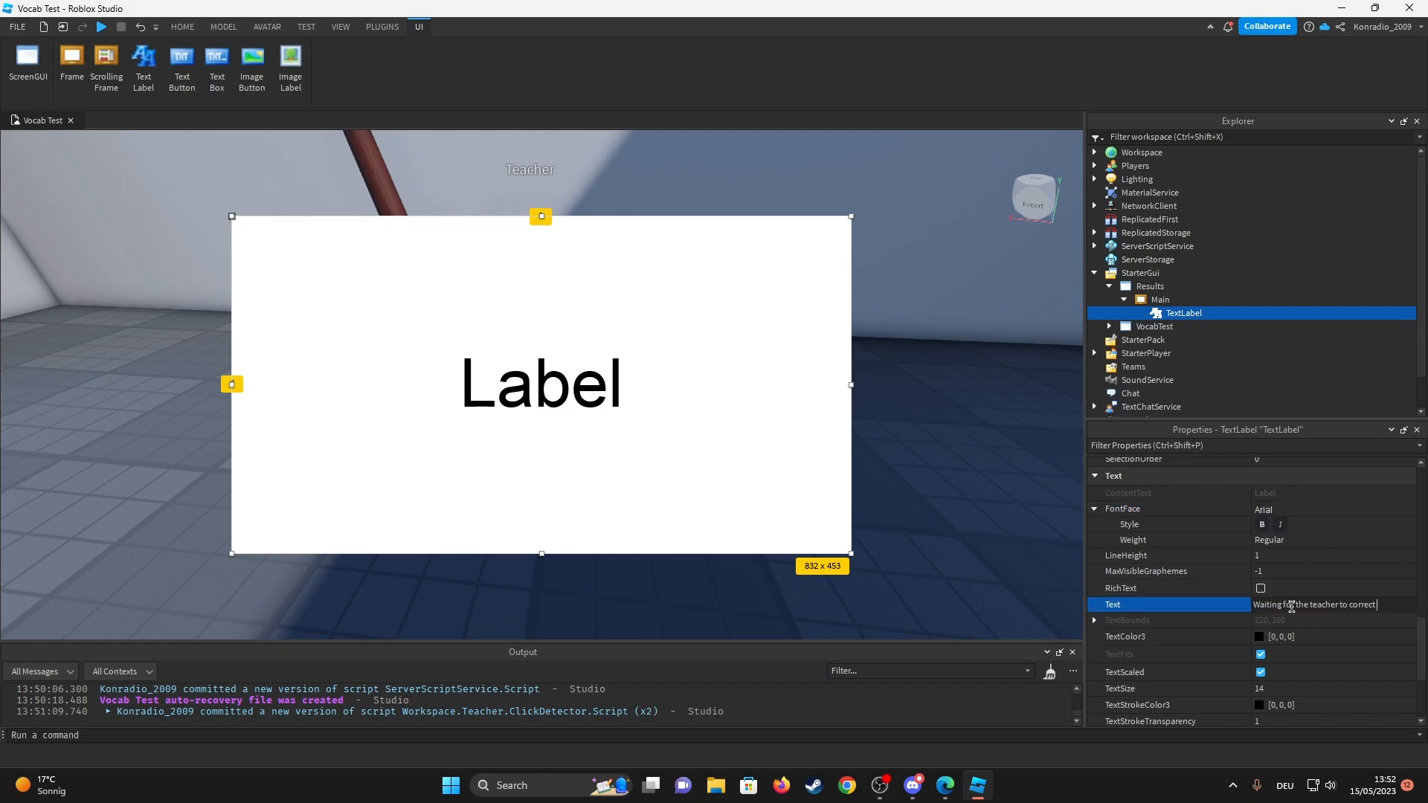
{"action": "type", "text": "heck the test..."}
{"action": "key", "text": "Return"}
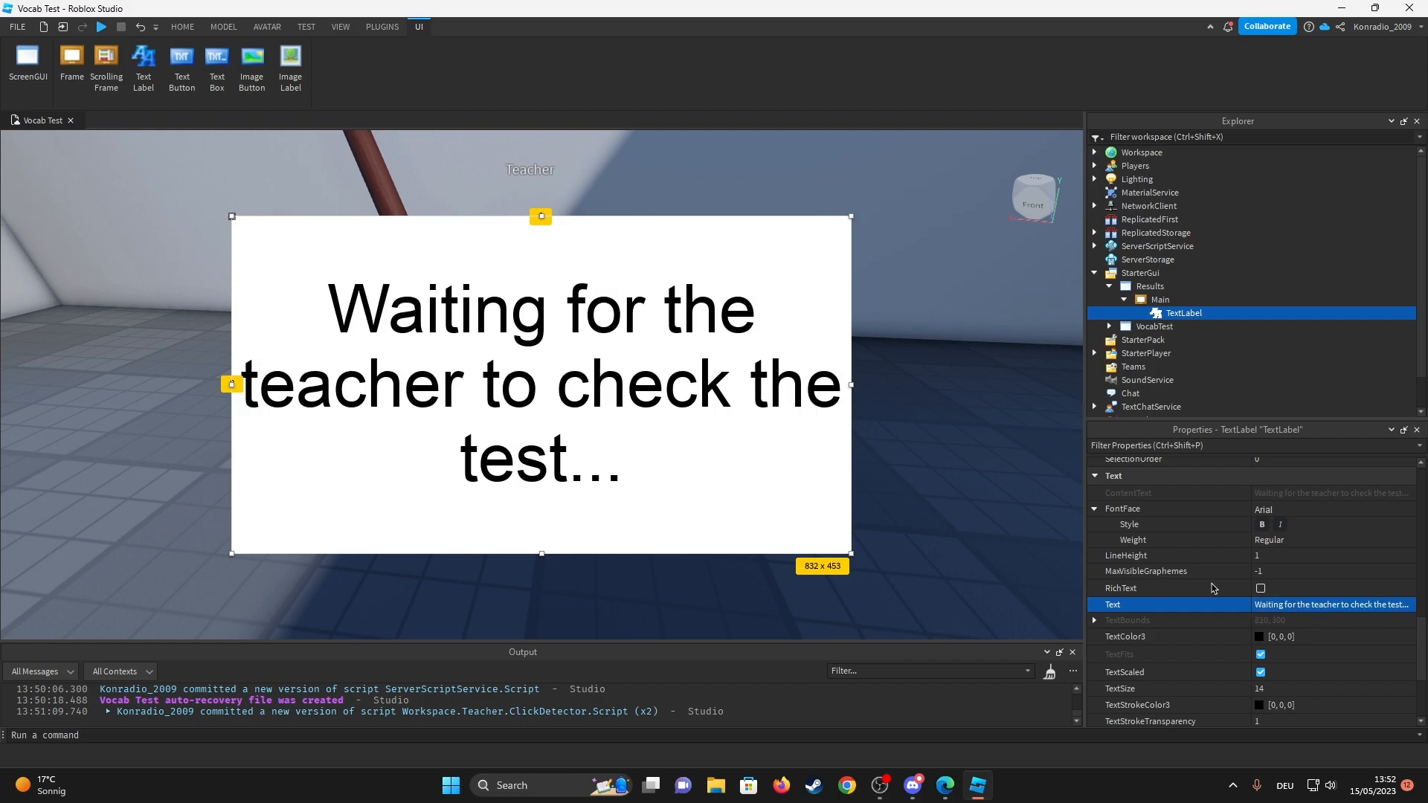
{"action": "left_click", "coordinate": [1038, 414]}
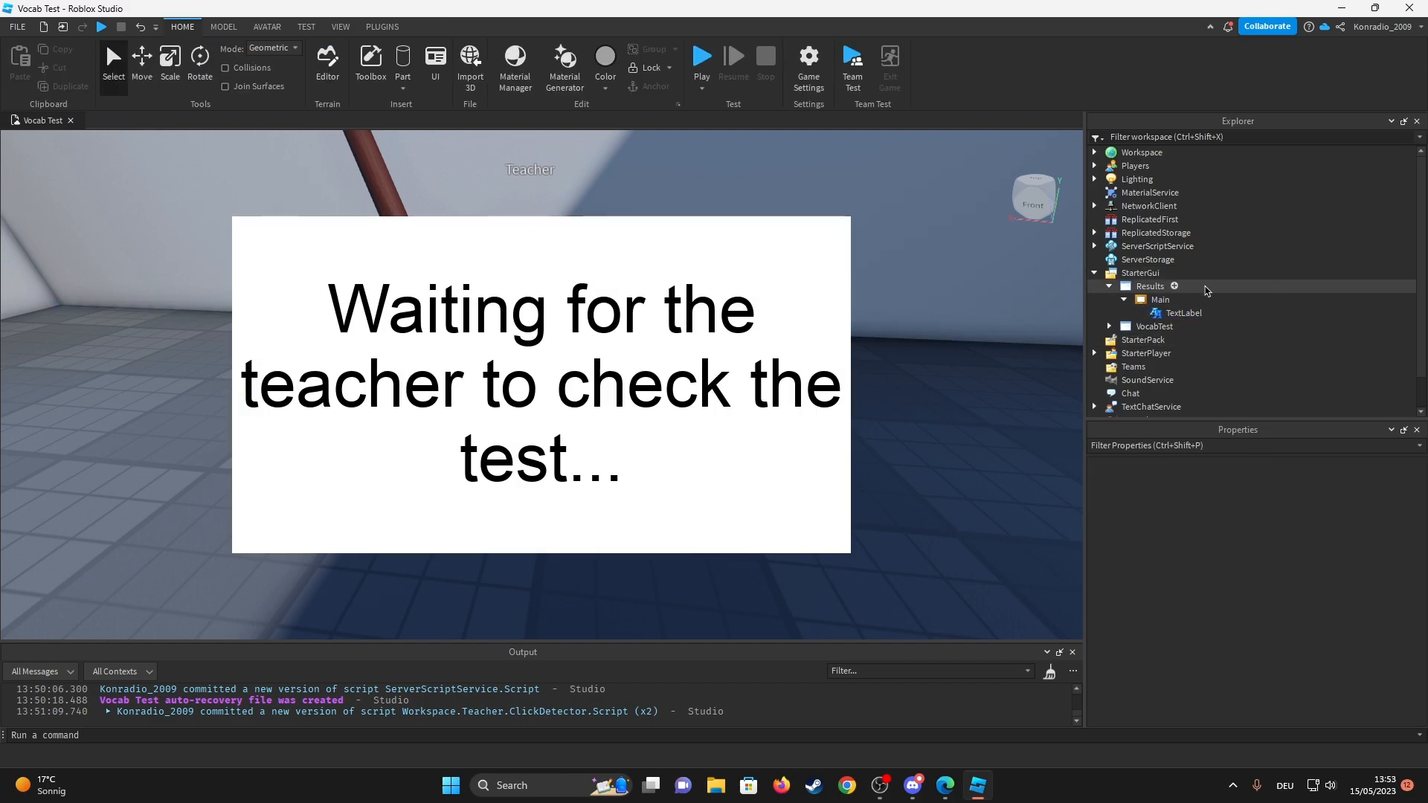
Uncheck the Results GUI's Enabled property so it is hidden by default.
{"action": "mouse_move", "coordinate": [1182, 312]}
{"action": "left_click", "coordinate": [1108, 286]}
{"action": "left_click", "coordinate": [1149, 286]}
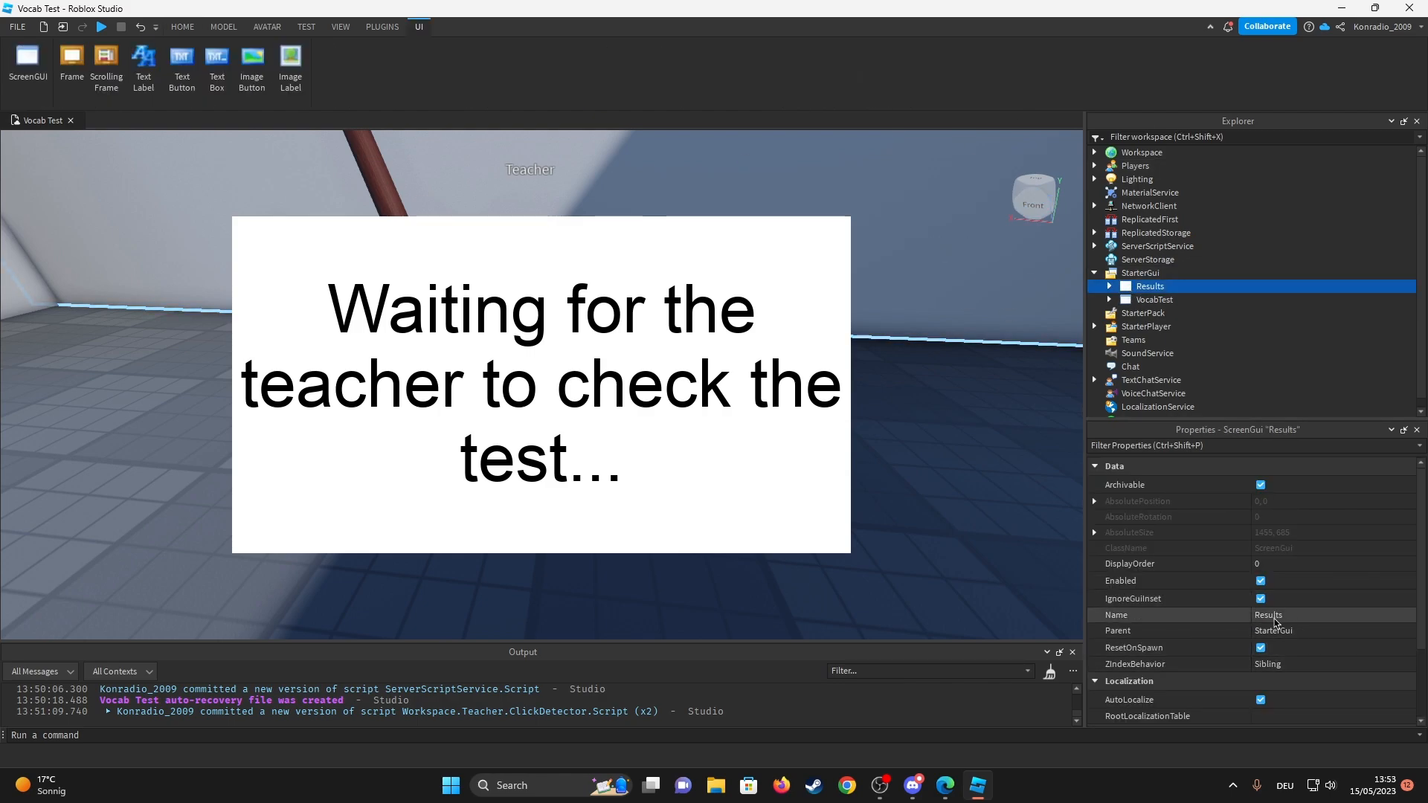
{"action": "left_click", "coordinate": [1260, 580]}
{"action": "left_click", "coordinate": [990, 385]}
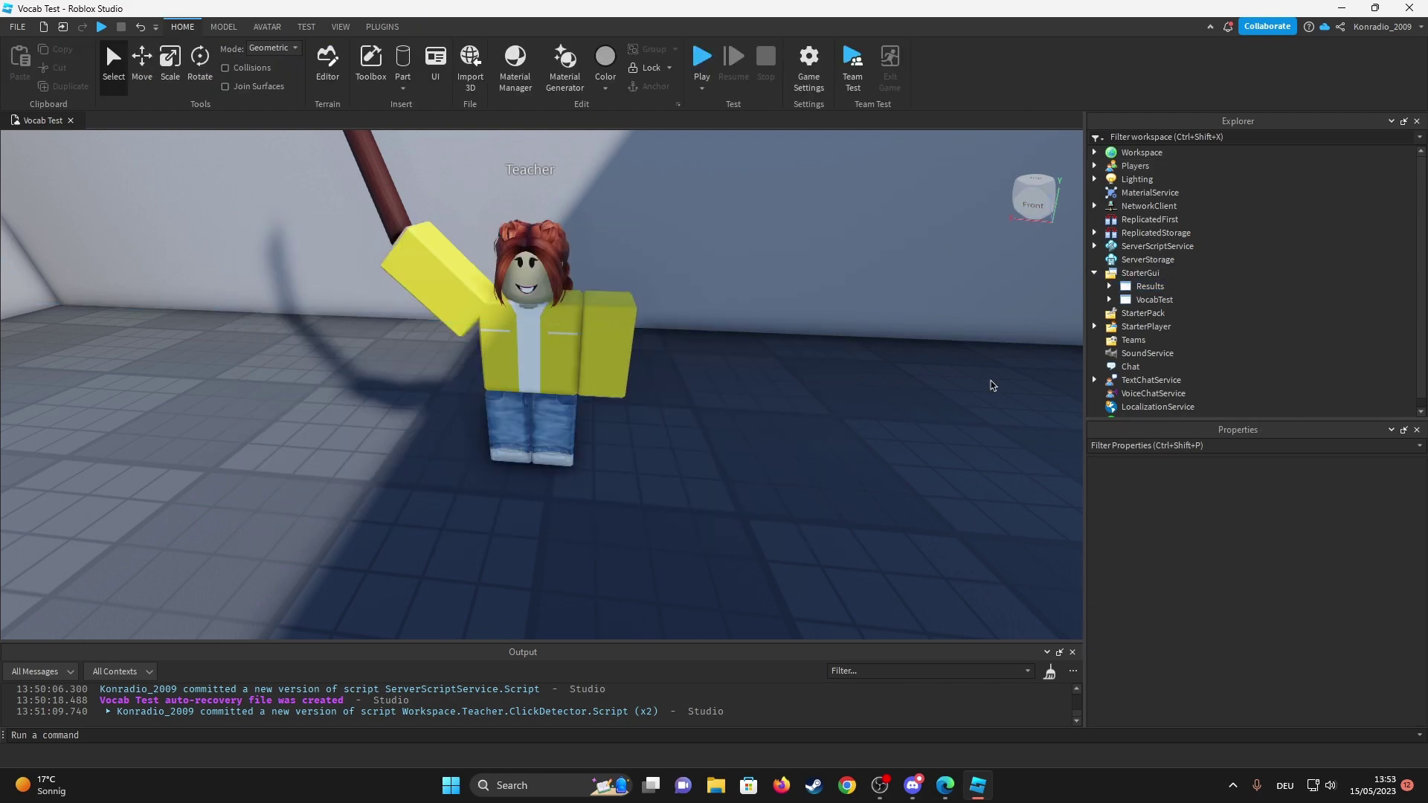
Playtest, walk to the teacher, and open the script behind the logged error.
{"action": "left_click", "coordinate": [1095, 273]}
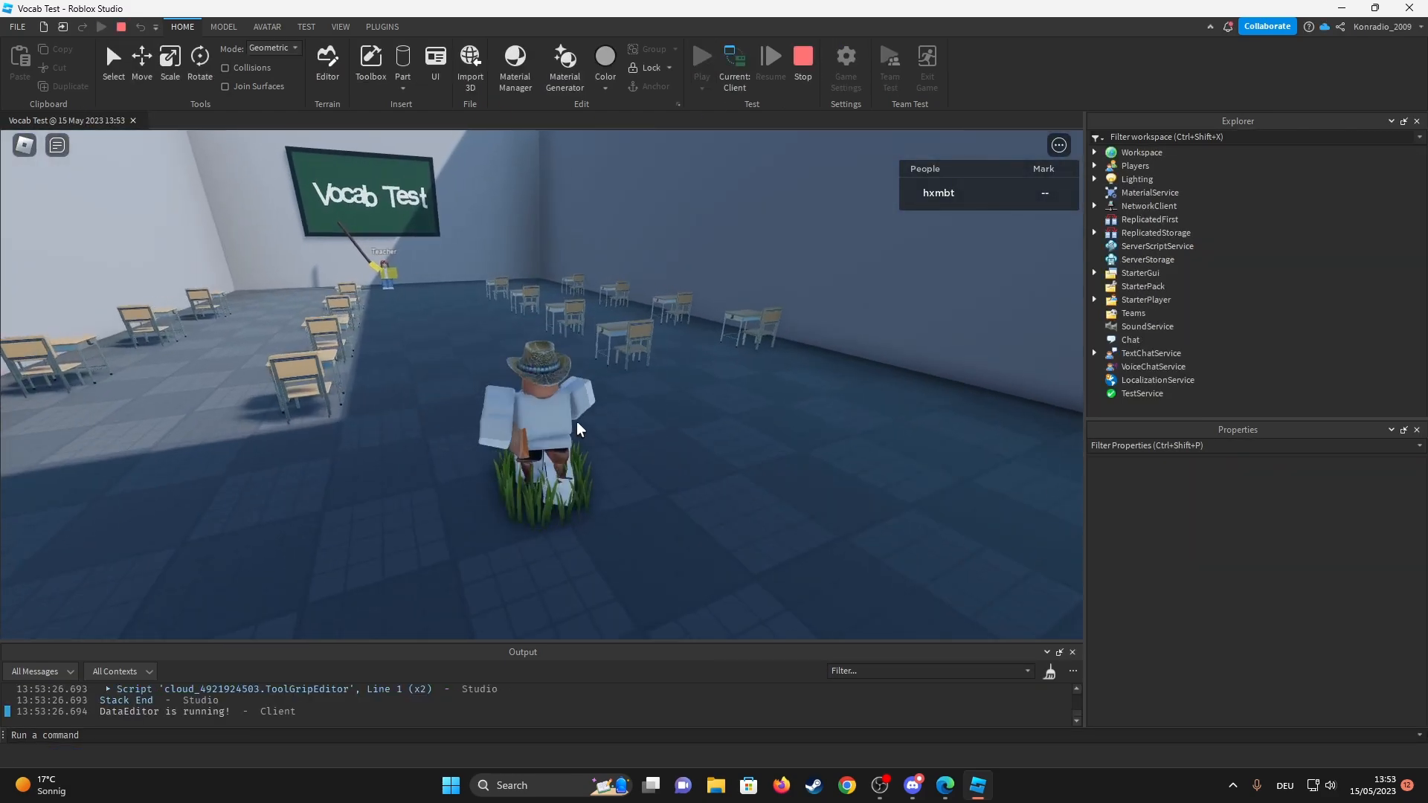
{"action": "key", "text": "w"}
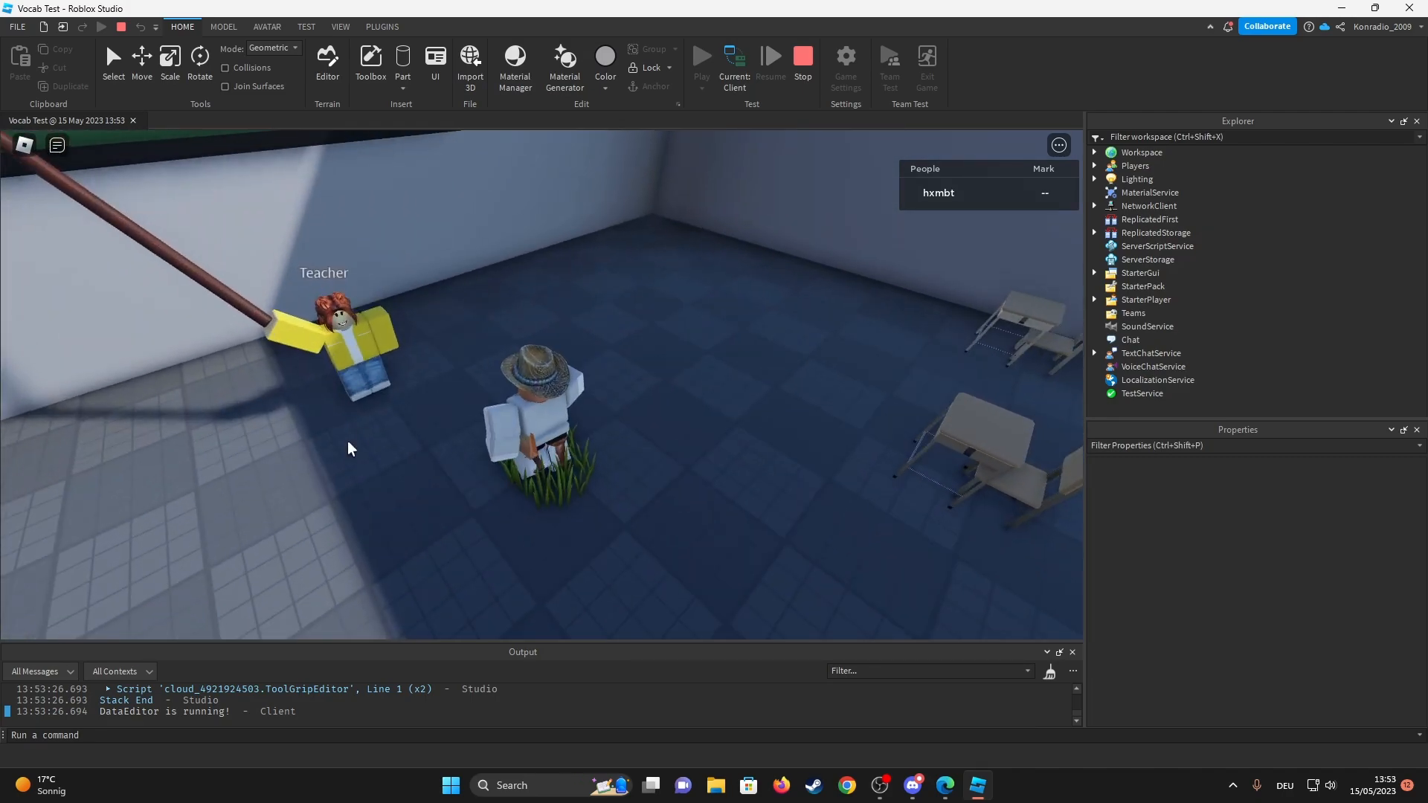
{"action": "scroll", "coordinate": [258, 710], "scroll_direction": "up", "scroll_amount": 2}
{"action": "scroll", "coordinate": [258, 710], "scroll_direction": "up", "scroll_amount": 2}
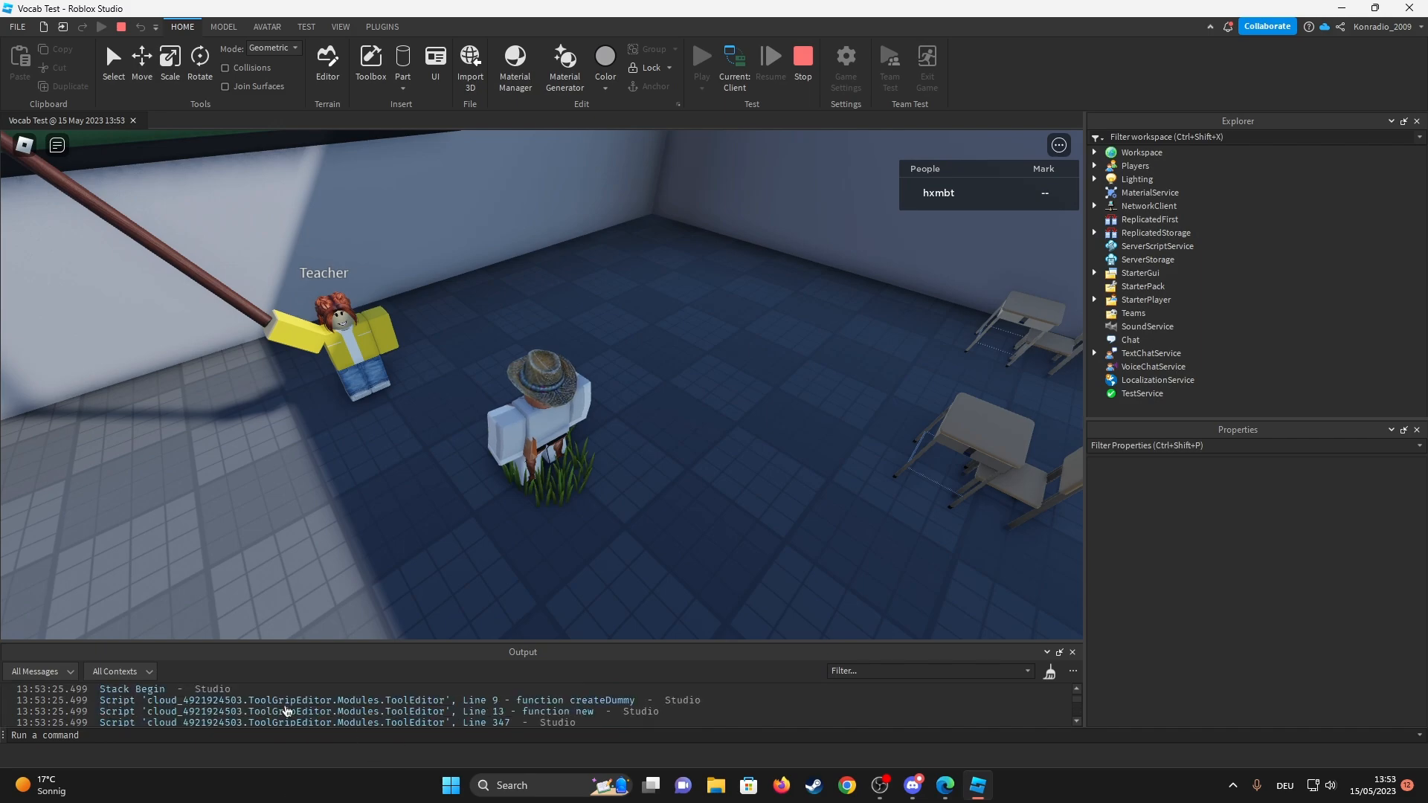
{"action": "scroll", "coordinate": [258, 710], "scroll_direction": "up", "scroll_amount": 2}
{"action": "key", "text": "Left"}
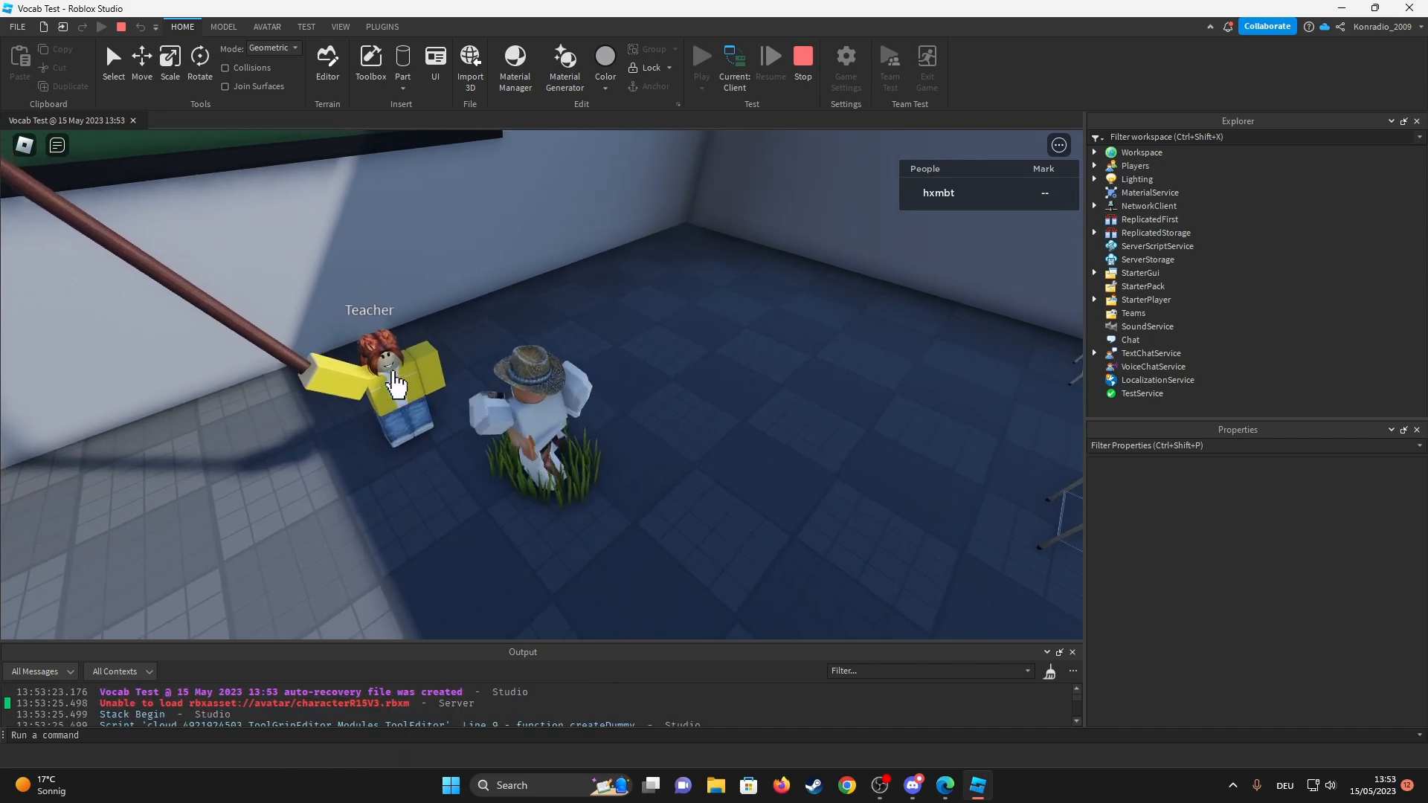
{"action": "scroll", "coordinate": [341, 722], "scroll_direction": "down", "scroll_amount": 3}
{"action": "scroll", "coordinate": [341, 723], "scroll_direction": "down", "scroll_amount": 2}
{"action": "scroll", "coordinate": [341, 722], "scroll_direction": "down", "scroll_amount": 2}
{"action": "scroll", "coordinate": [339, 723], "scroll_direction": "down", "scroll_amount": 2}
{"action": "left_click", "coordinate": [337, 701]}
{"action": "left_click", "coordinate": [447, 56]}
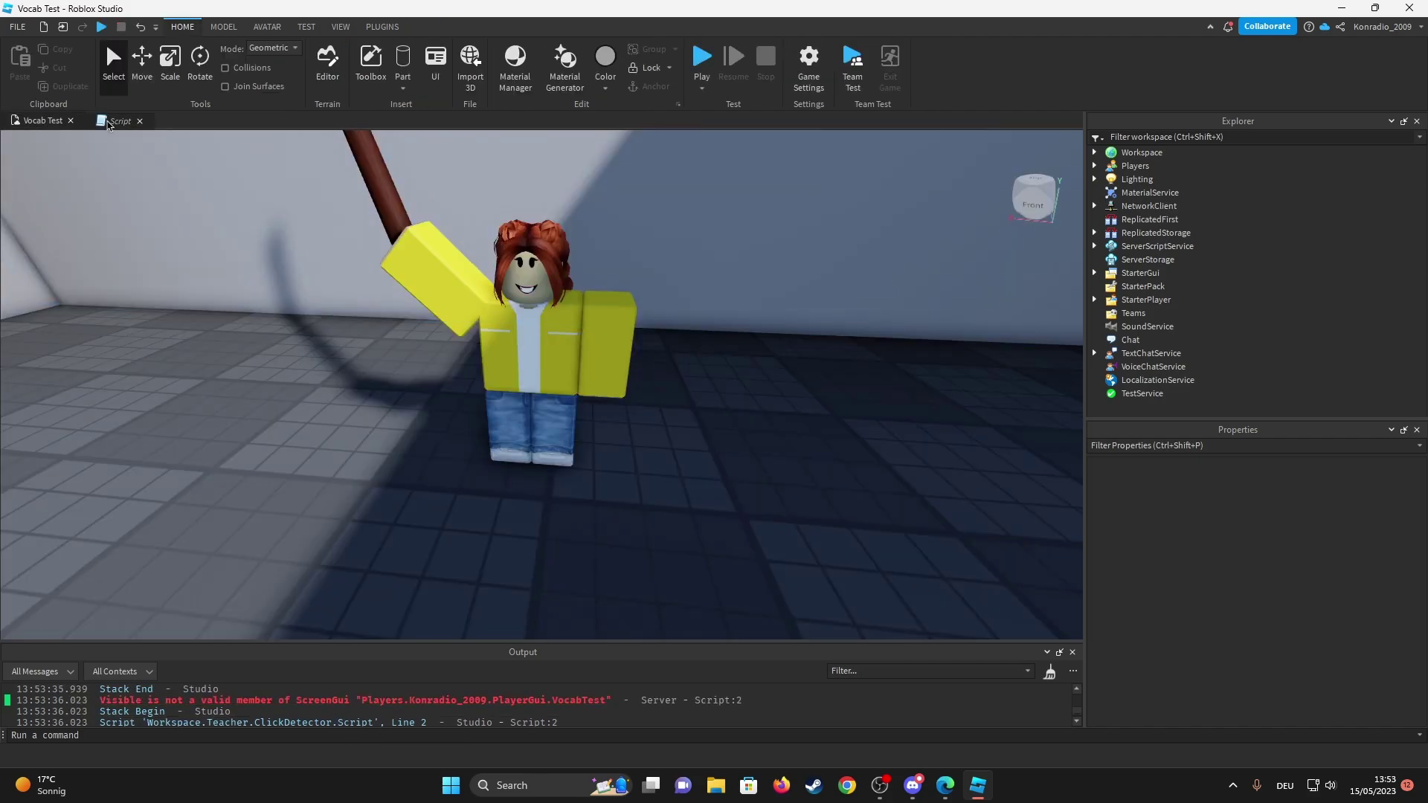
Replace Visible with Enabled on lines 2 and 6 of the teacher's click script.
{"action": "left_click", "coordinate": [109, 120]}
{"action": "double_click", "coordinate": [248, 151]}
{"action": "type", "text": "Enabled"}
{"action": "left_click", "coordinate": [270, 196]}
{"action": "key", "text": "BackSpace"}
{"action": "key", "text": "BackSpace"}
{"action": "key", "text": "BackSpace"}
{"action": "key", "text": "BackSpace"}
{"action": "key", "text": "BackSpace"}
{"action": "type", "text": "En"}
{"action": "key", "text": "Tab"}
Playtest again, click the Teacher to open the Vocab Test form, then stop.
{"action": "key", "text": "F5"}
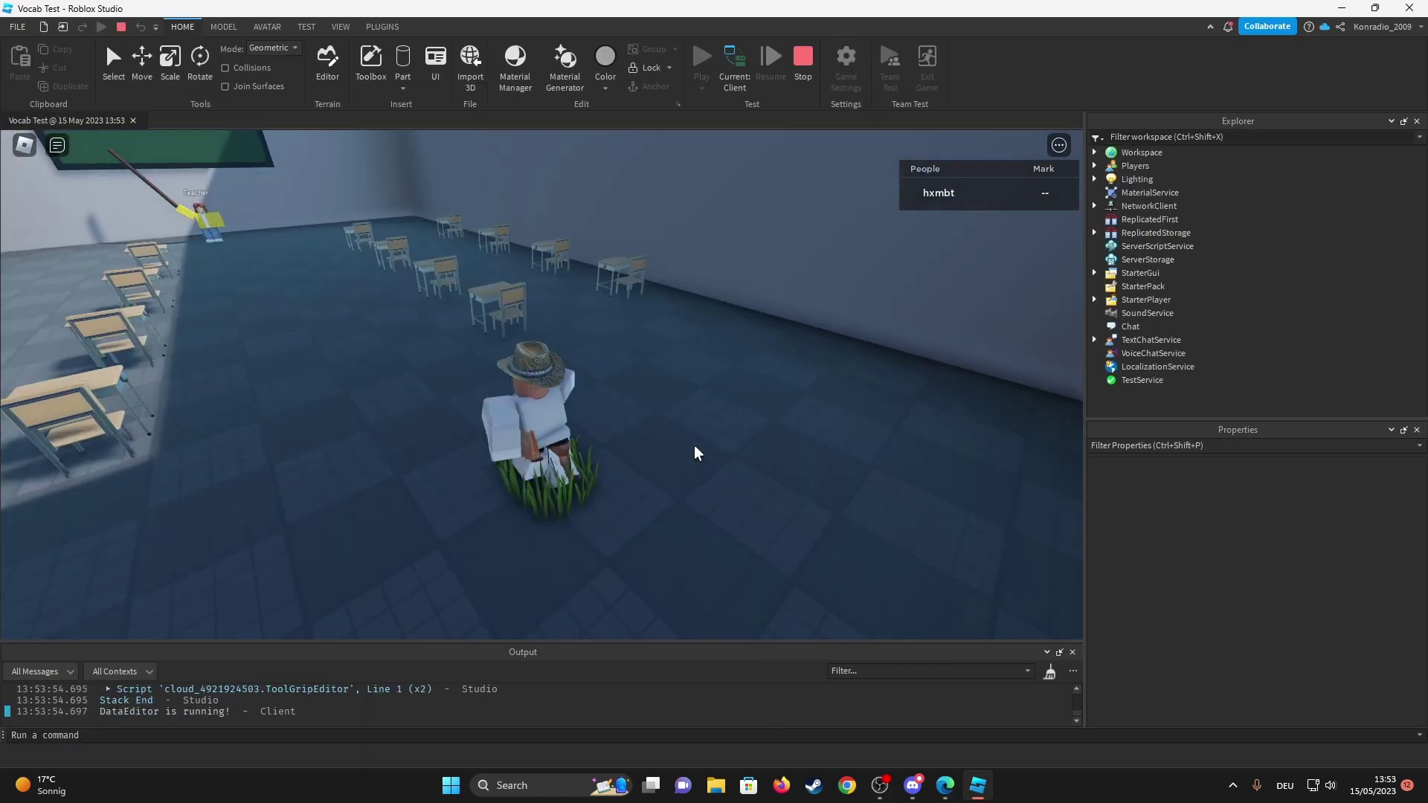
{"action": "right_click_drag", "start_coordinate": [693, 452], "coordinate": [694, 452]}
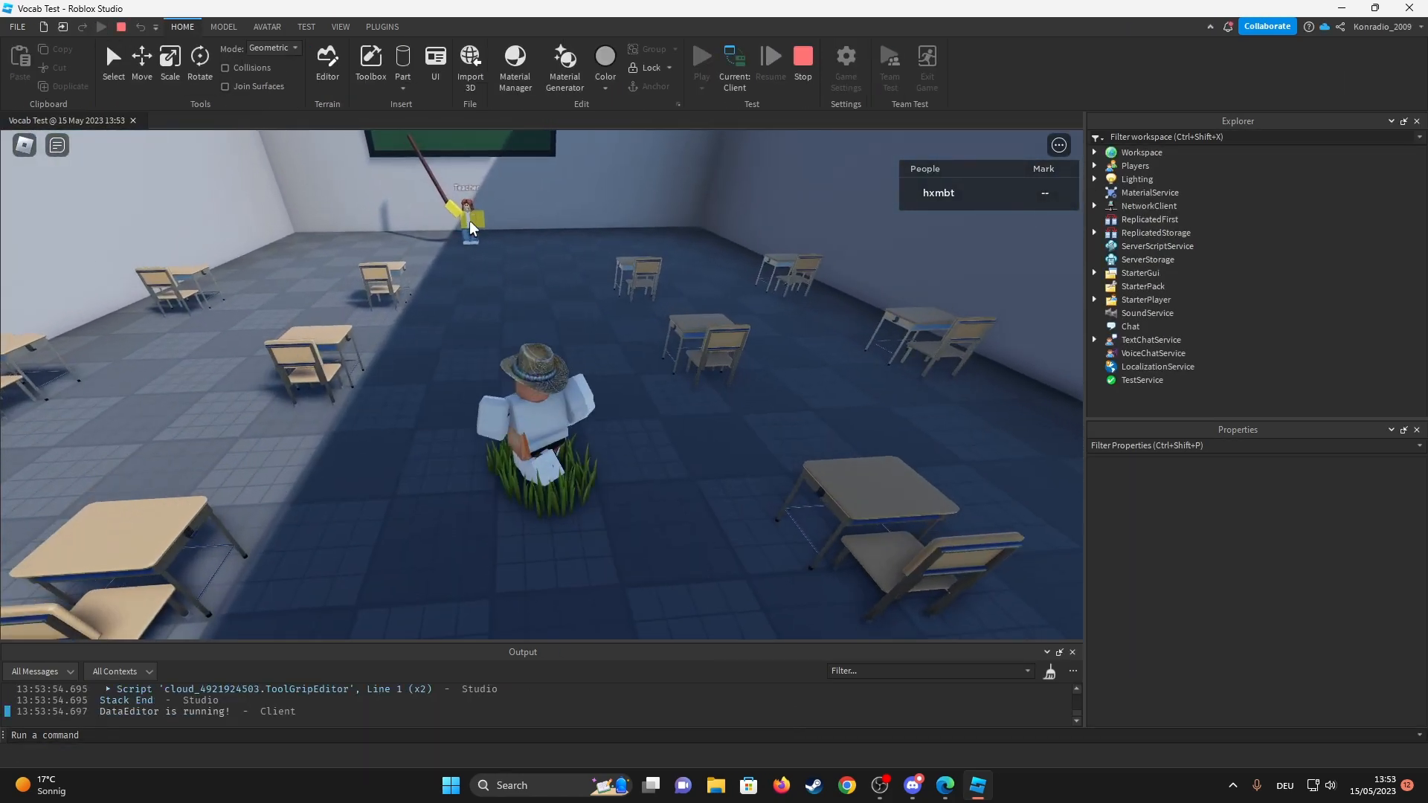
{"action": "left_click", "coordinate": [452, 259]}
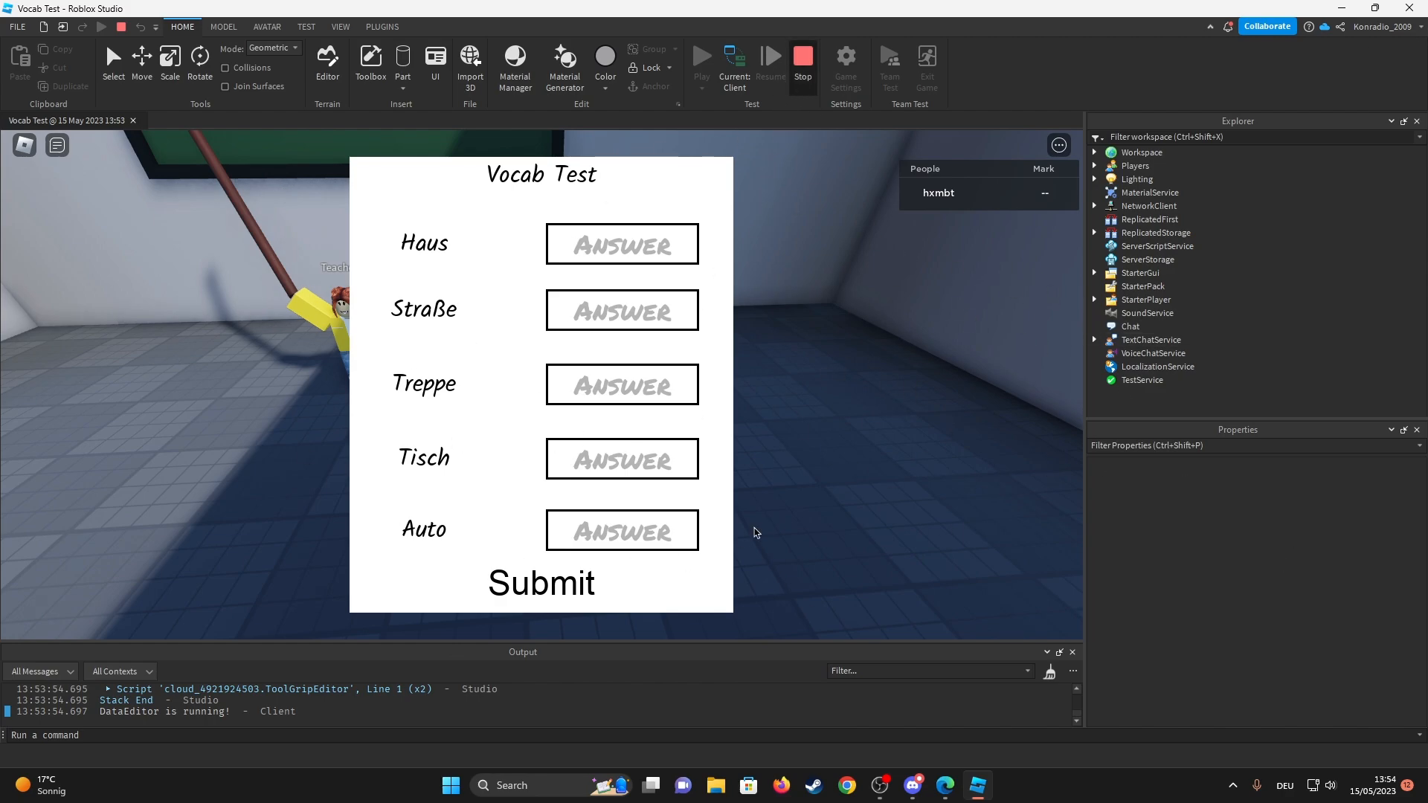
{"action": "key", "text": "shift+F5"}
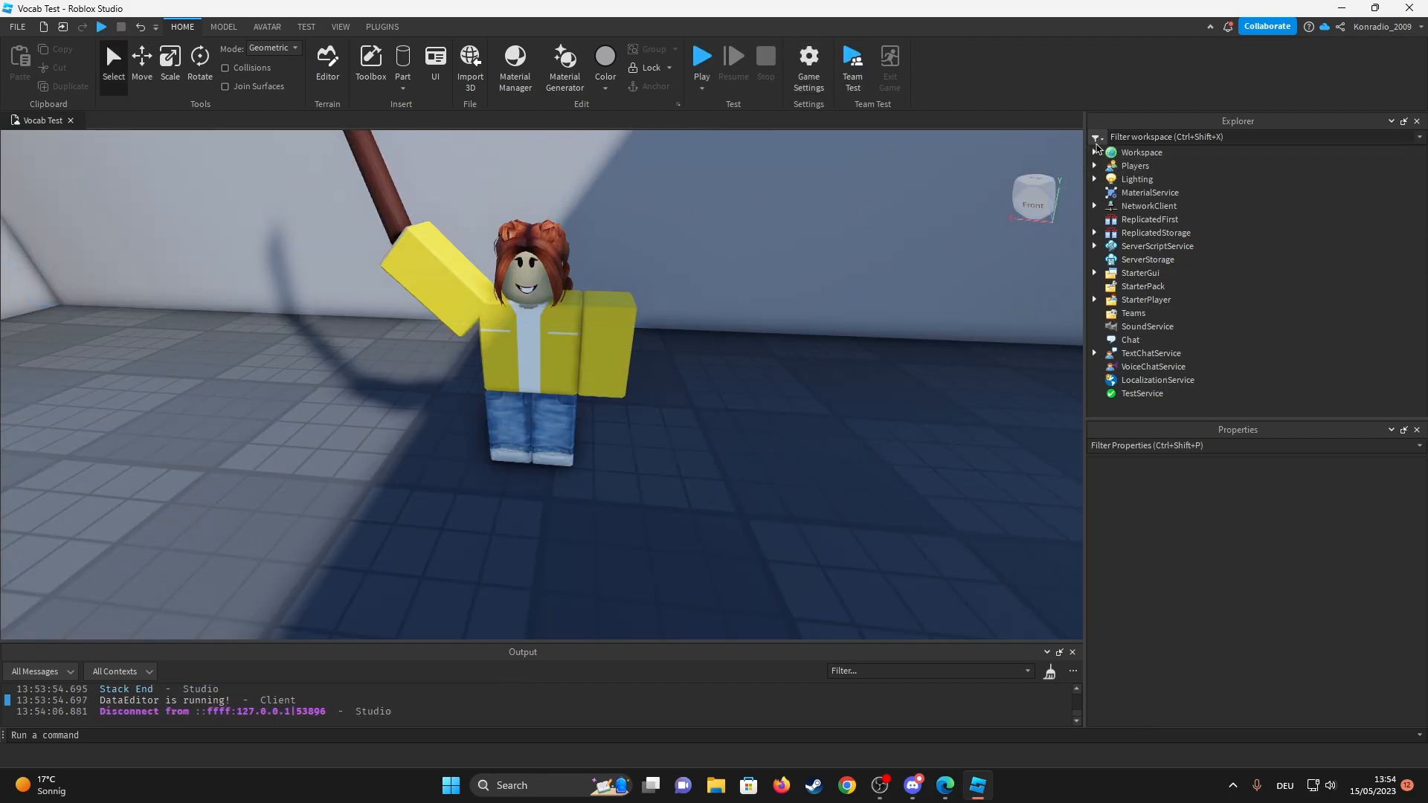
Open the Teacher's ClickDetector script, run a playtest and stop it.
{"action": "left_click", "coordinate": [1094, 152]}
{"action": "left_click", "coordinate": [1108, 232]}
{"action": "left_click", "coordinate": [1125, 285]}
{"action": "scroll", "coordinate": [1125, 292], "scroll_direction": "down", "scroll_amount": 3}
{"action": "scroll", "coordinate": [1125, 293], "scroll_direction": "up", "scroll_amount": 3}
{"action": "left_click", "coordinate": [1160, 272]}
{"action": "double_click", "coordinate": [1175, 299]}
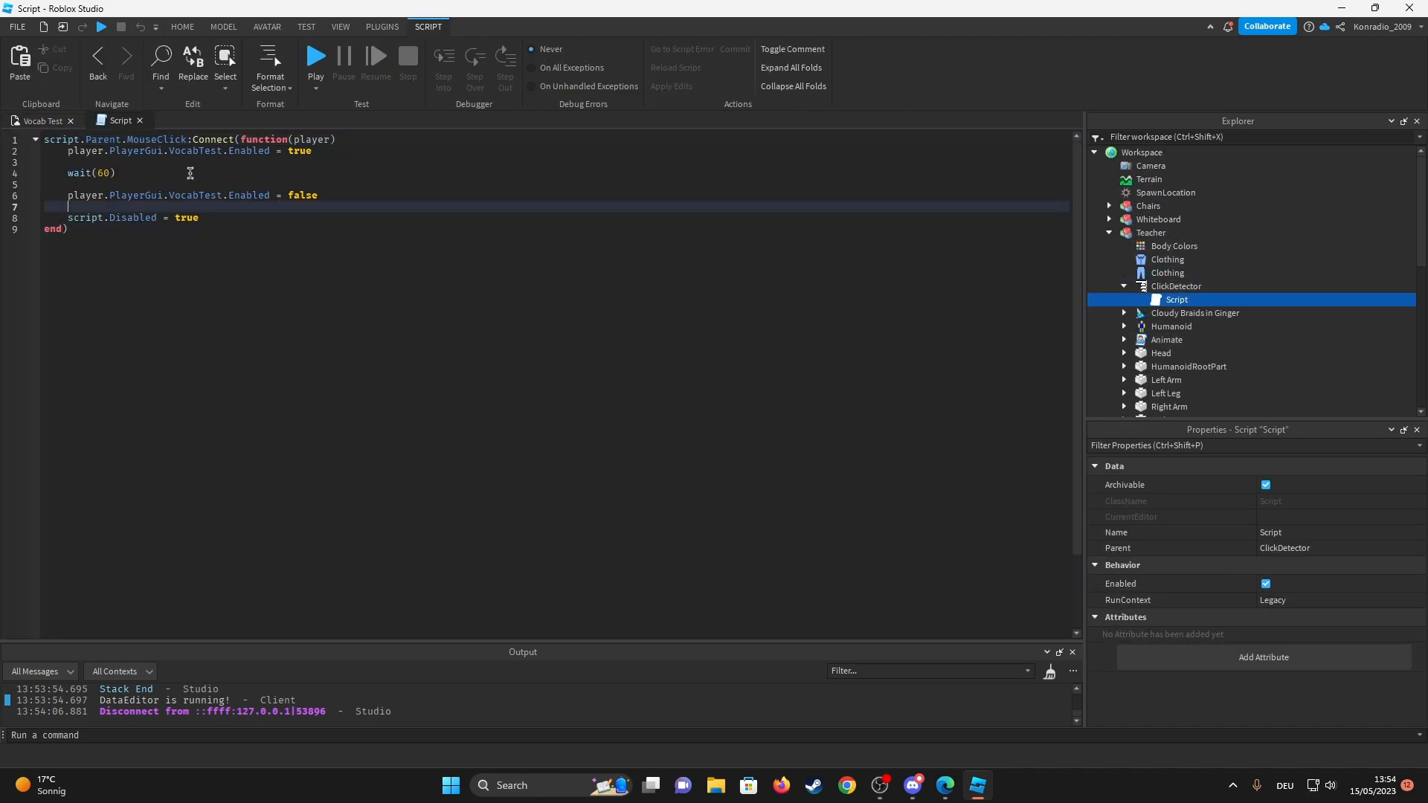
{"action": "left_click", "coordinate": [101, 33]}
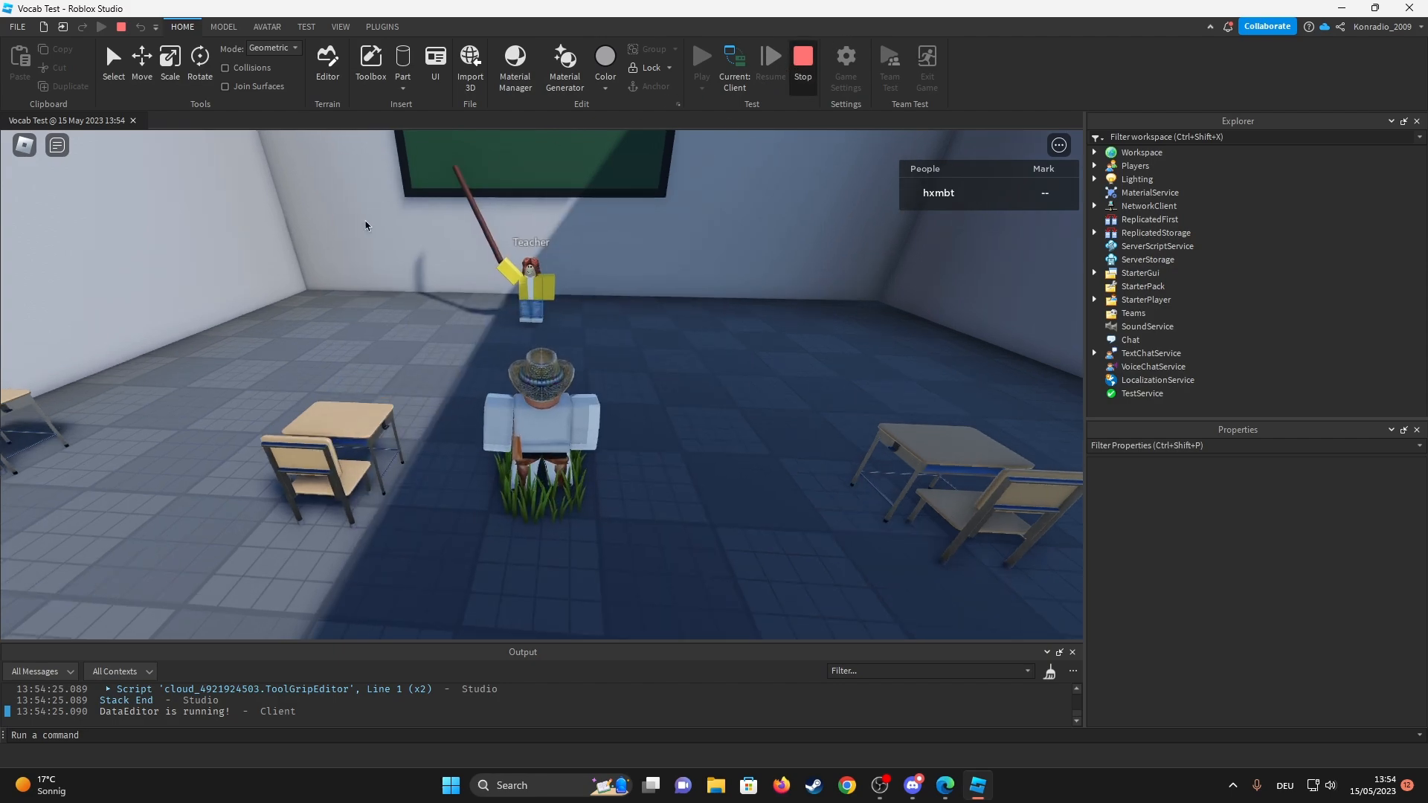
{"action": "key", "text": "shift+F5"}
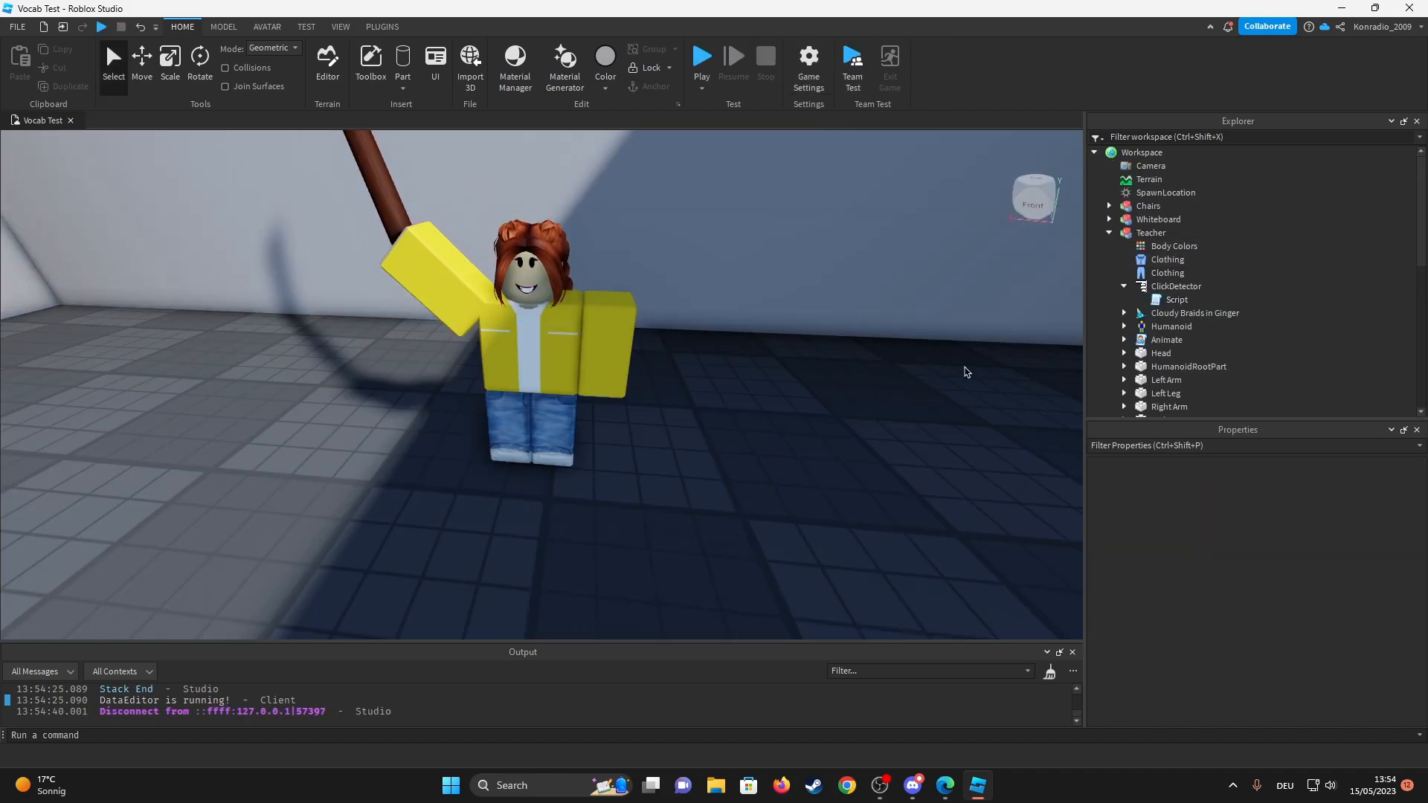
{"action": "mouse_move", "coordinate": [1176, 286]}
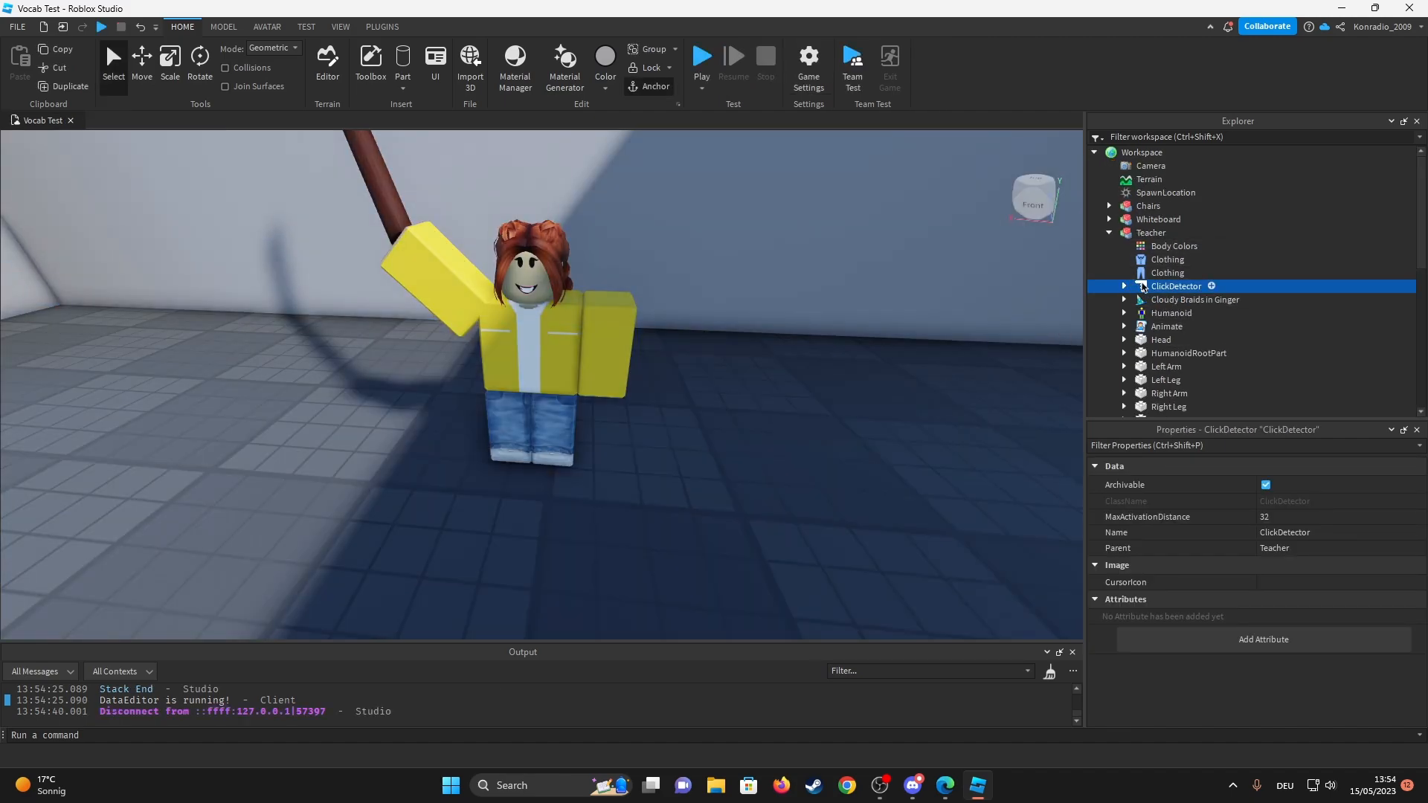
Change wait(5) to wait(60) in the click script and close the editor.
{"action": "left_click", "coordinate": [1123, 286]}
{"action": "double_click", "coordinate": [1176, 299]}
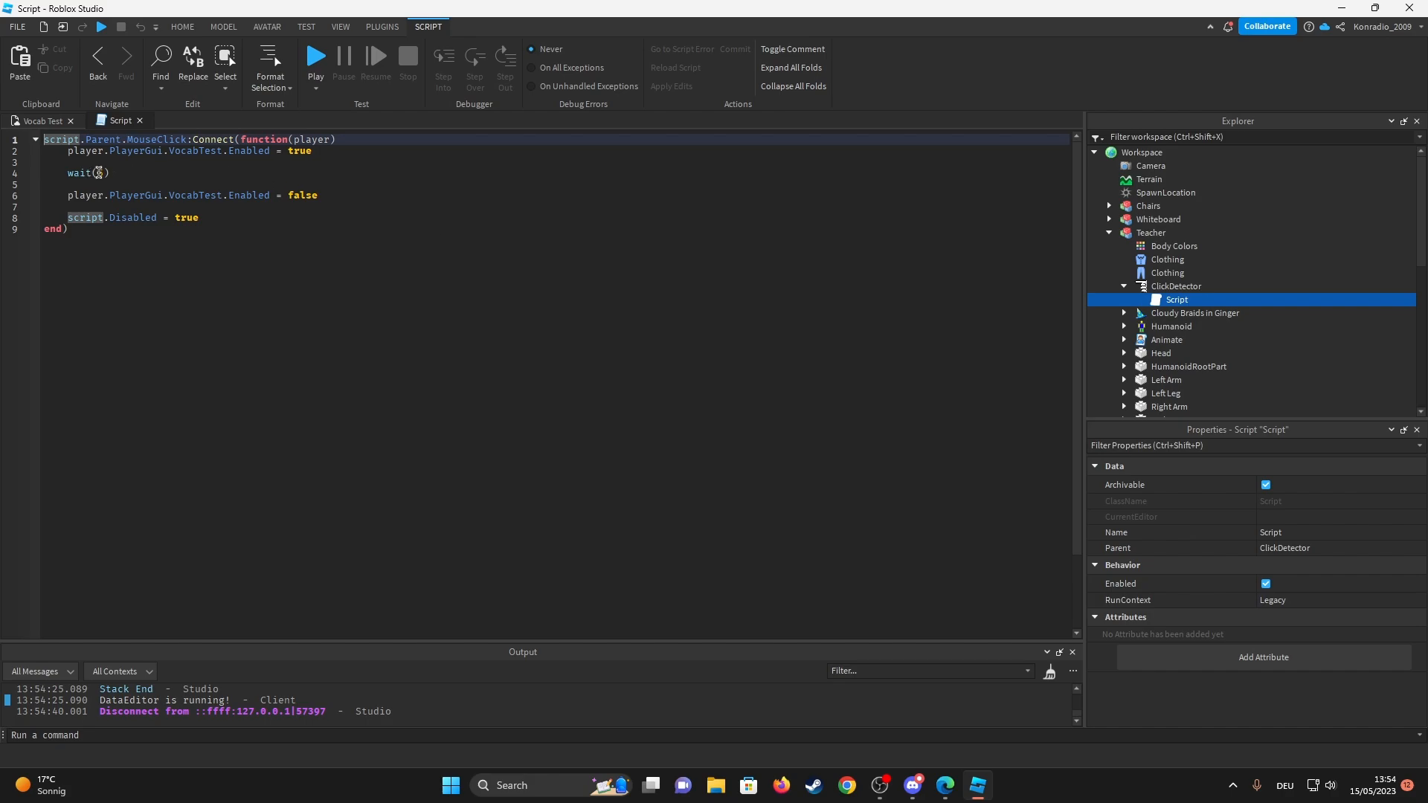
{"action": "double_click", "coordinate": [98, 173]}
{"action": "type", "text": "60"}
{"action": "left_click", "coordinate": [271, 273]}
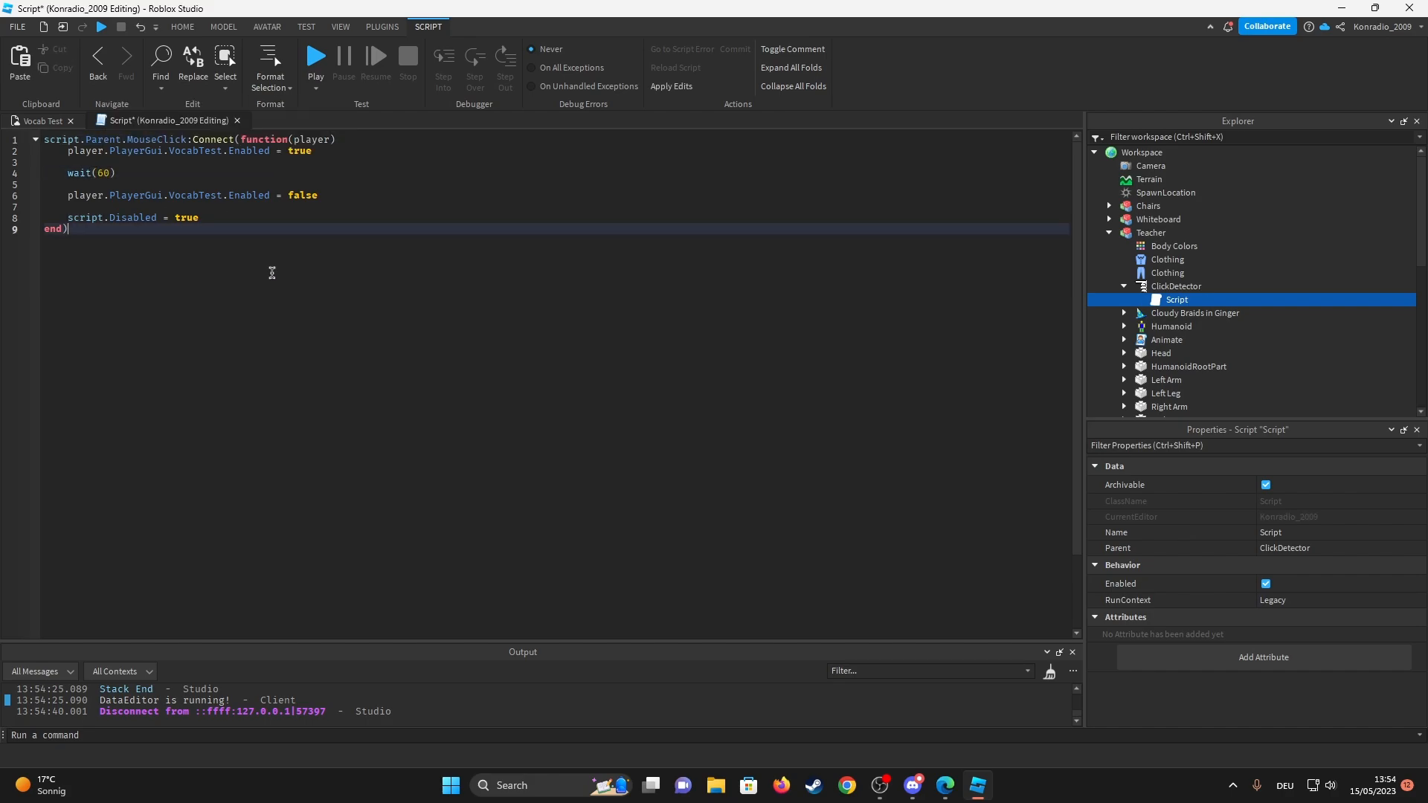
{"action": "left_click", "coordinate": [236, 119]}
{"action": "left_click", "coordinate": [1119, 288]}
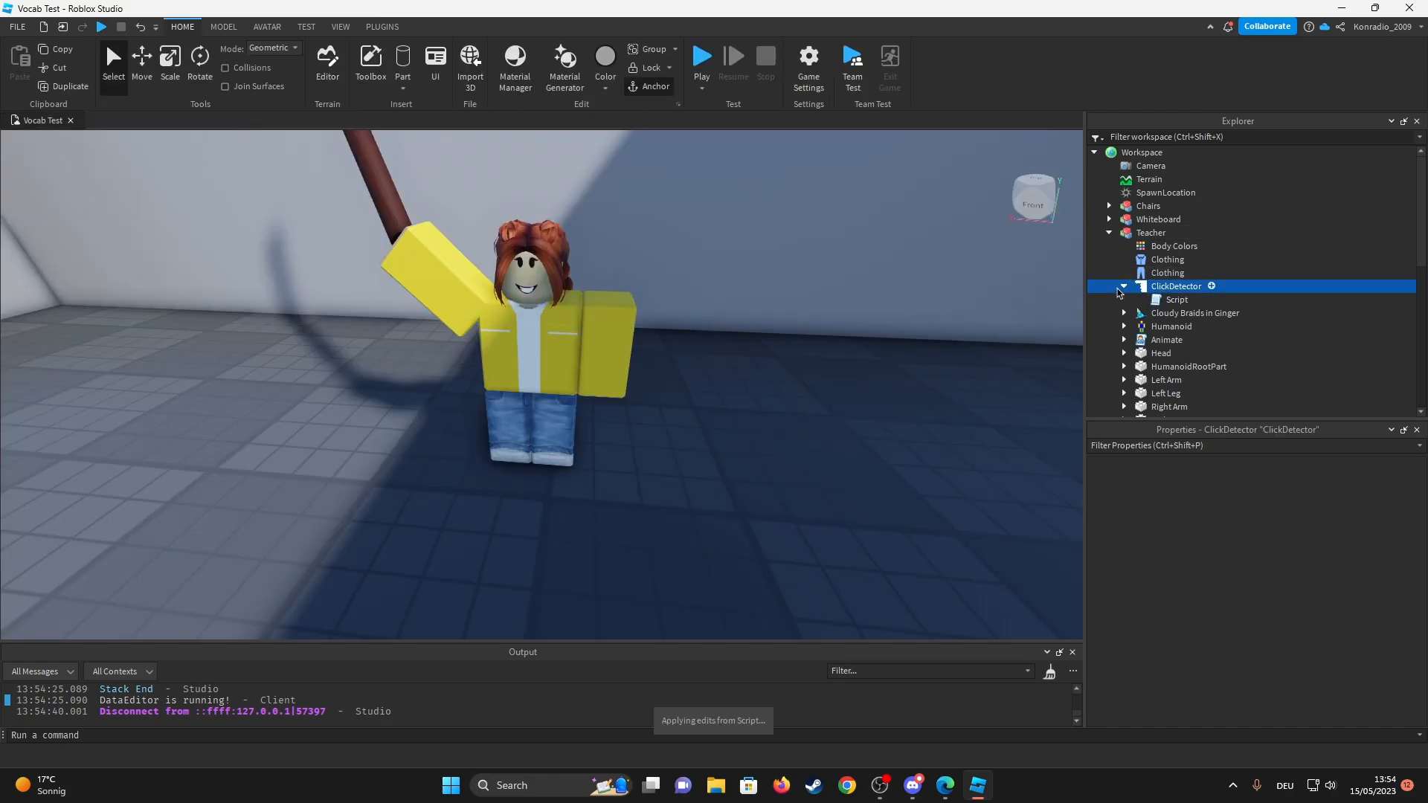
{"action": "scroll", "coordinate": [1227, 313], "scroll_direction": "up", "scroll_amount": 2}
Insert a LocalScript under StarterGui > VocabTest > Main > Submit.
{"action": "left_click", "coordinate": [1108, 232]}
{"action": "left_click", "coordinate": [877, 502]}
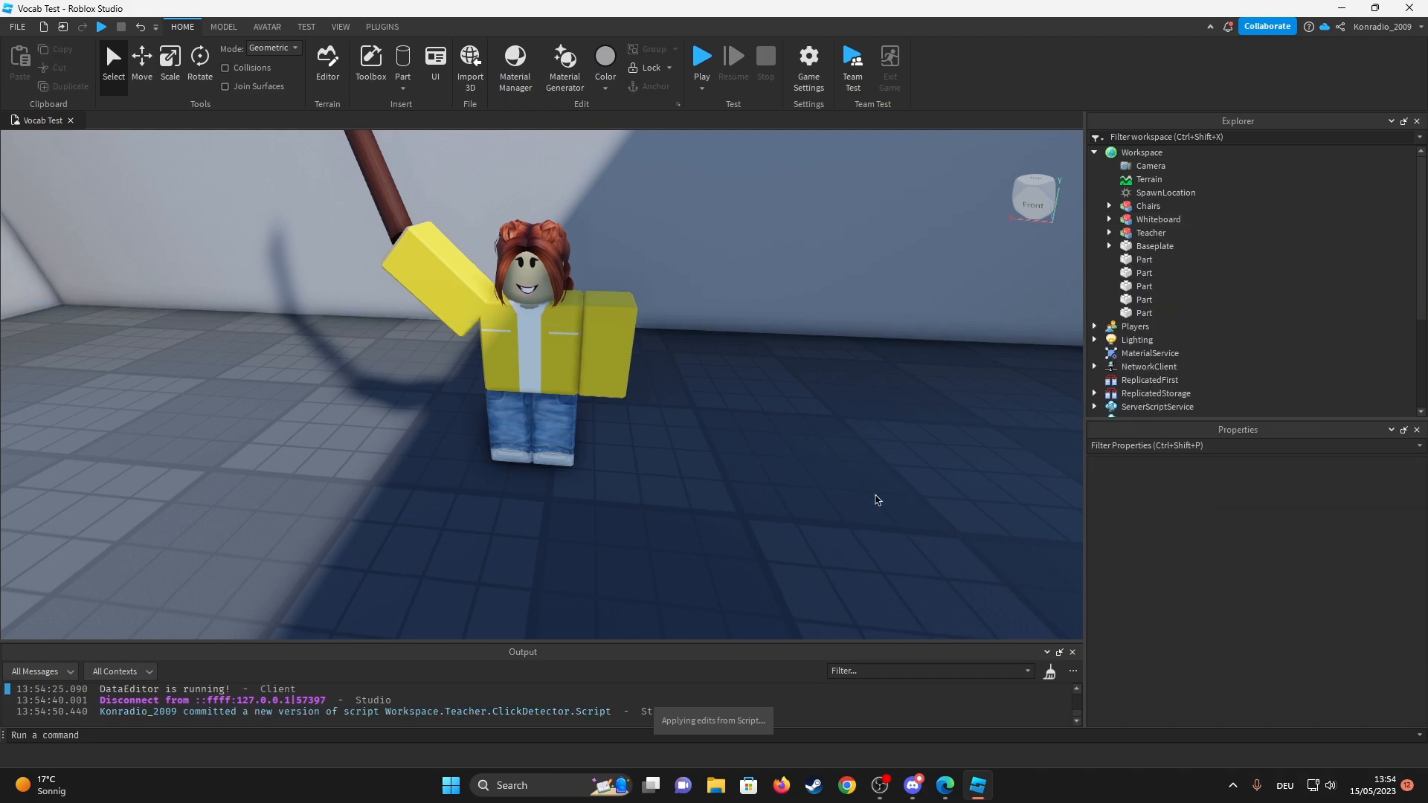
{"action": "scroll", "coordinate": [877, 501], "scroll_direction": "down", "scroll_amount": 5}
{"action": "right_click_drag", "start_coordinate": [877, 494], "coordinate": [950, 583]}
{"action": "scroll", "coordinate": [676, 383], "scroll_direction": "down", "scroll_amount": 3}
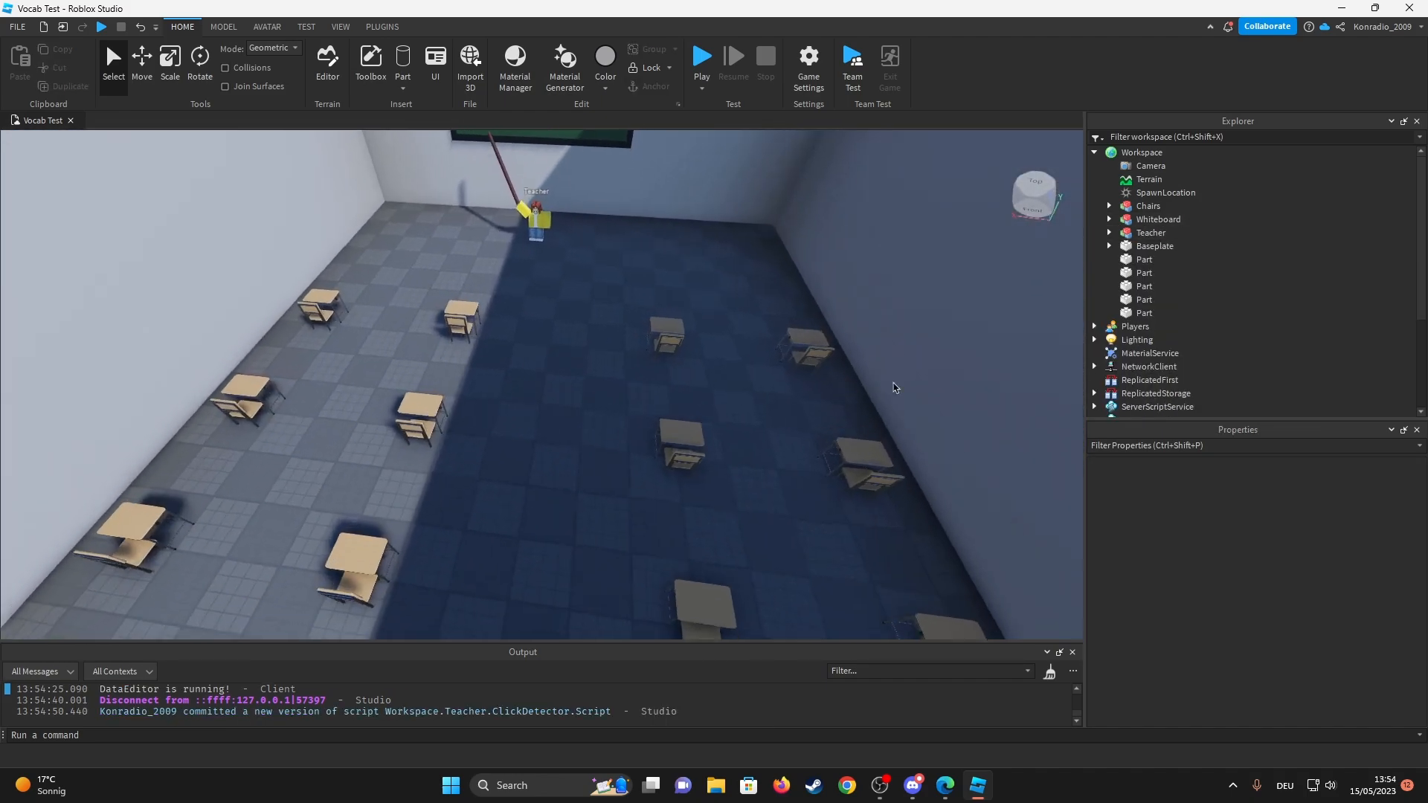
{"action": "scroll", "coordinate": [954, 379], "scroll_direction": "up", "scroll_amount": 3}
{"action": "scroll", "coordinate": [1228, 280], "scroll_direction": "up", "scroll_amount": 2}
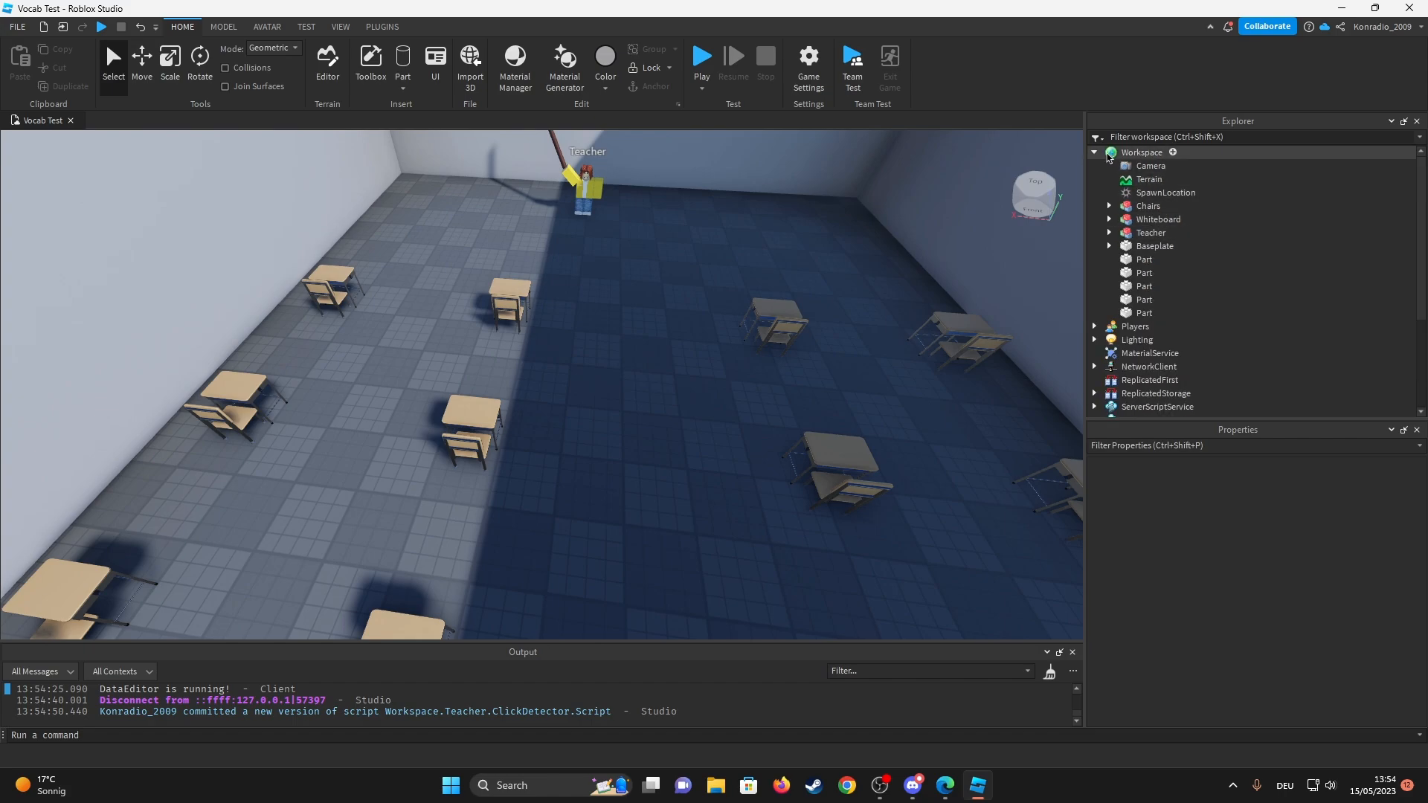
{"action": "left_click", "coordinate": [1096, 153]}
{"action": "left_click", "coordinate": [1094, 272]}
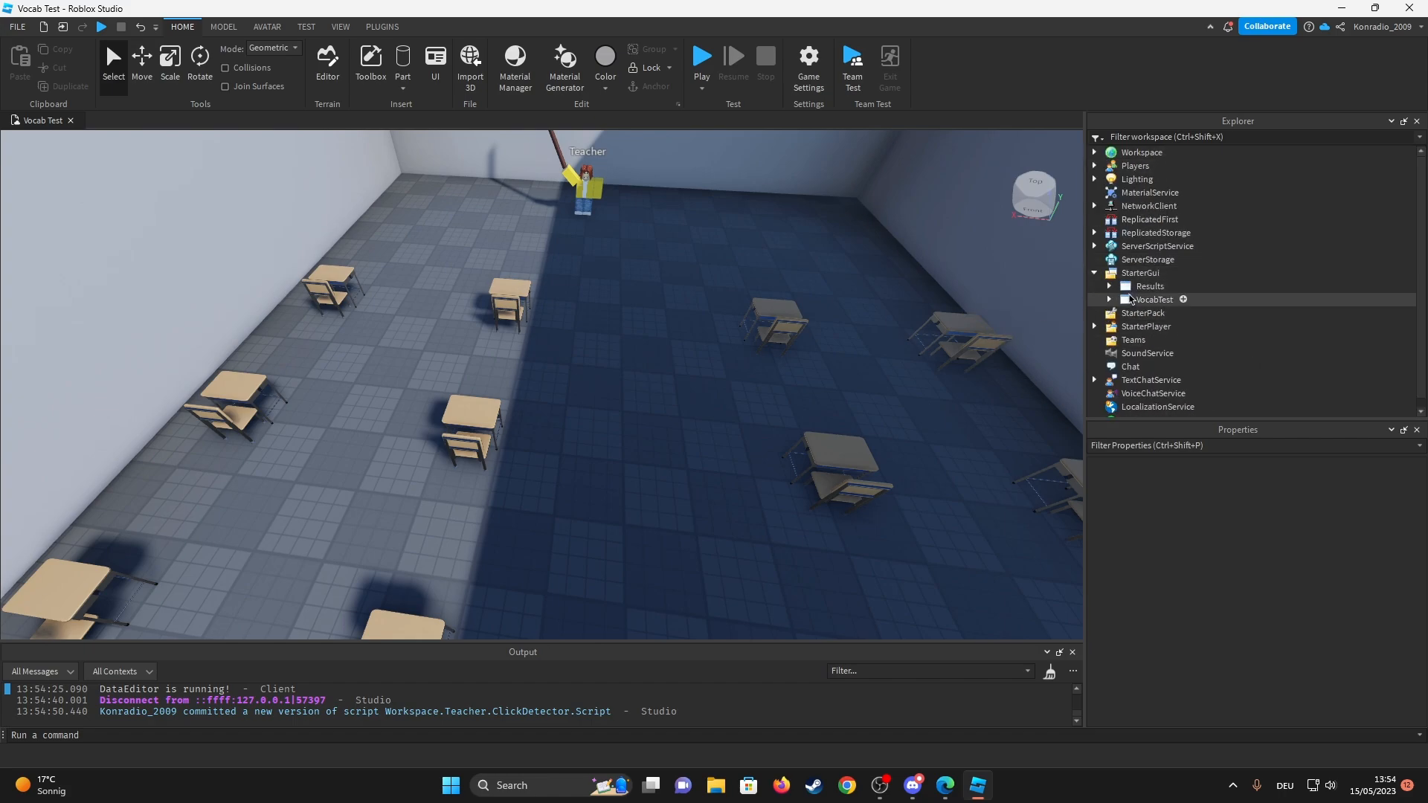
{"action": "left_click", "coordinate": [1110, 301]}
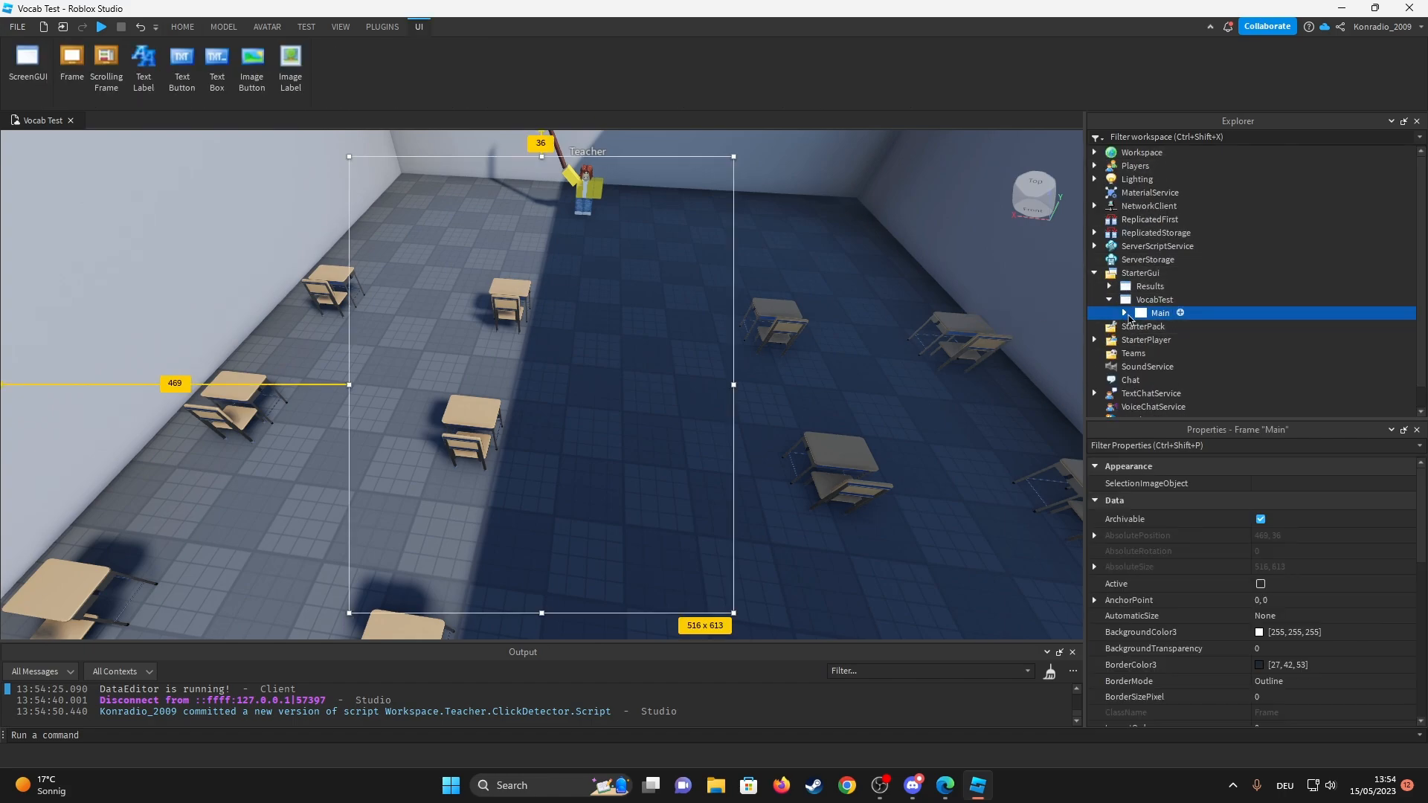
{"action": "scroll", "coordinate": [1160, 323], "scroll_direction": "down", "scroll_amount": 2}
{"action": "left_click", "coordinate": [1204, 318]}
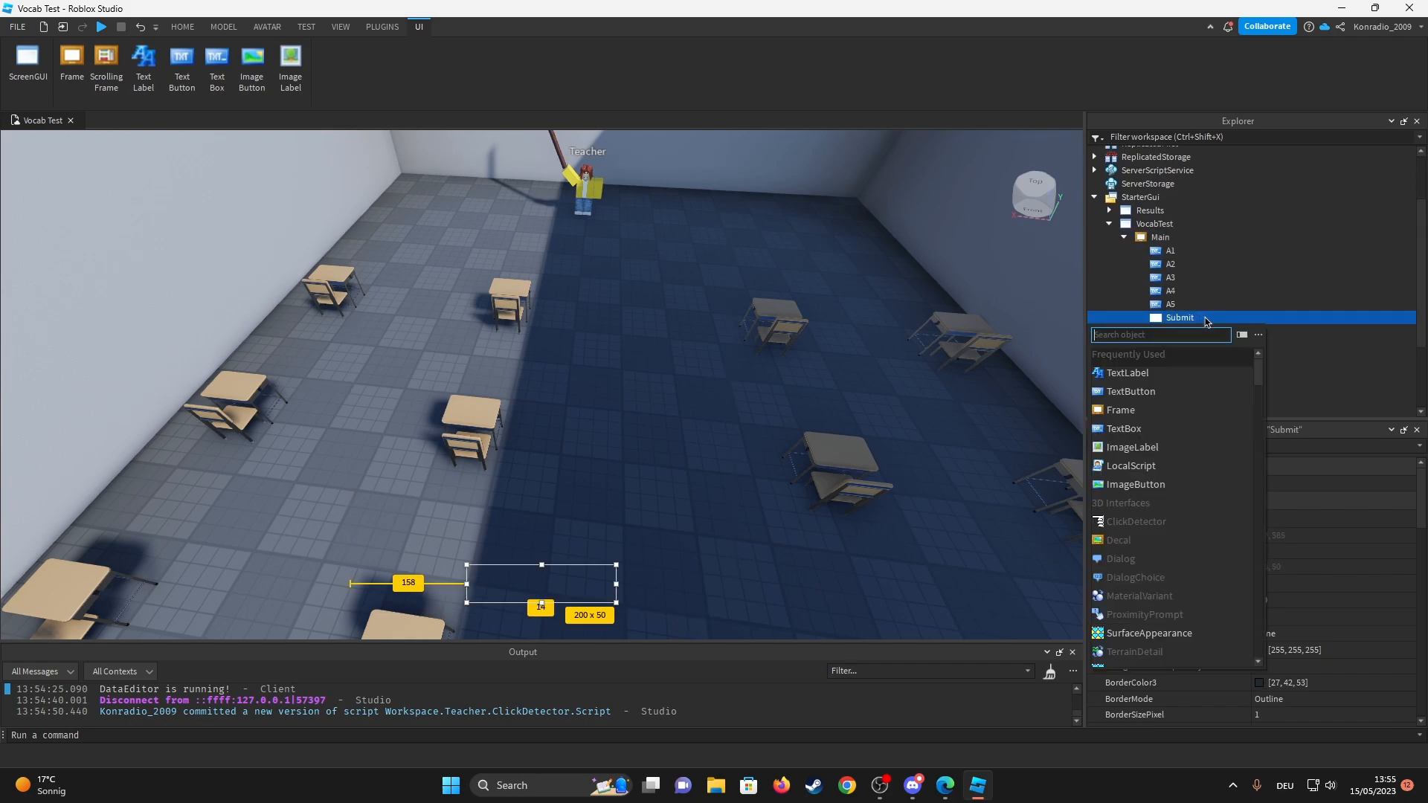
{"action": "type", "text": "lio"}
{"action": "key", "text": "BackSpace"}
{"action": "key", "text": "BackSpace"}
{"action": "type", "text": "o"}
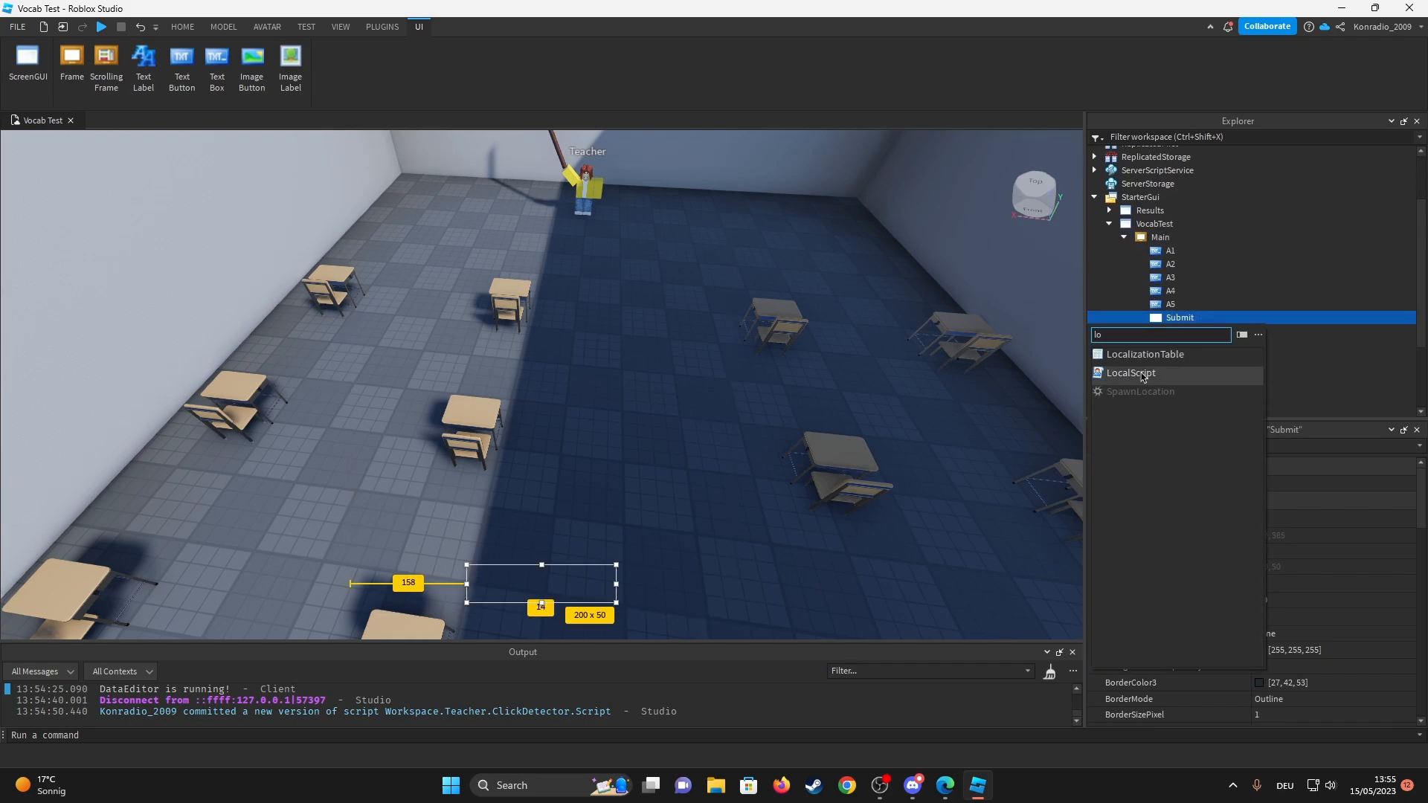
{"action": "left_click", "coordinate": [1135, 373]}
Write a MouseButton1Up handler with player and results variables that shows Results and hides the test.
{"action": "key", "text": "ctrl+a"}
{"action": "type", "text": "script.Parent.MouseButton1Up:Connect(function()"}
{"action": "key", "text": "Return"}
{"action": "type", "text": "script.Parent.Parent."}
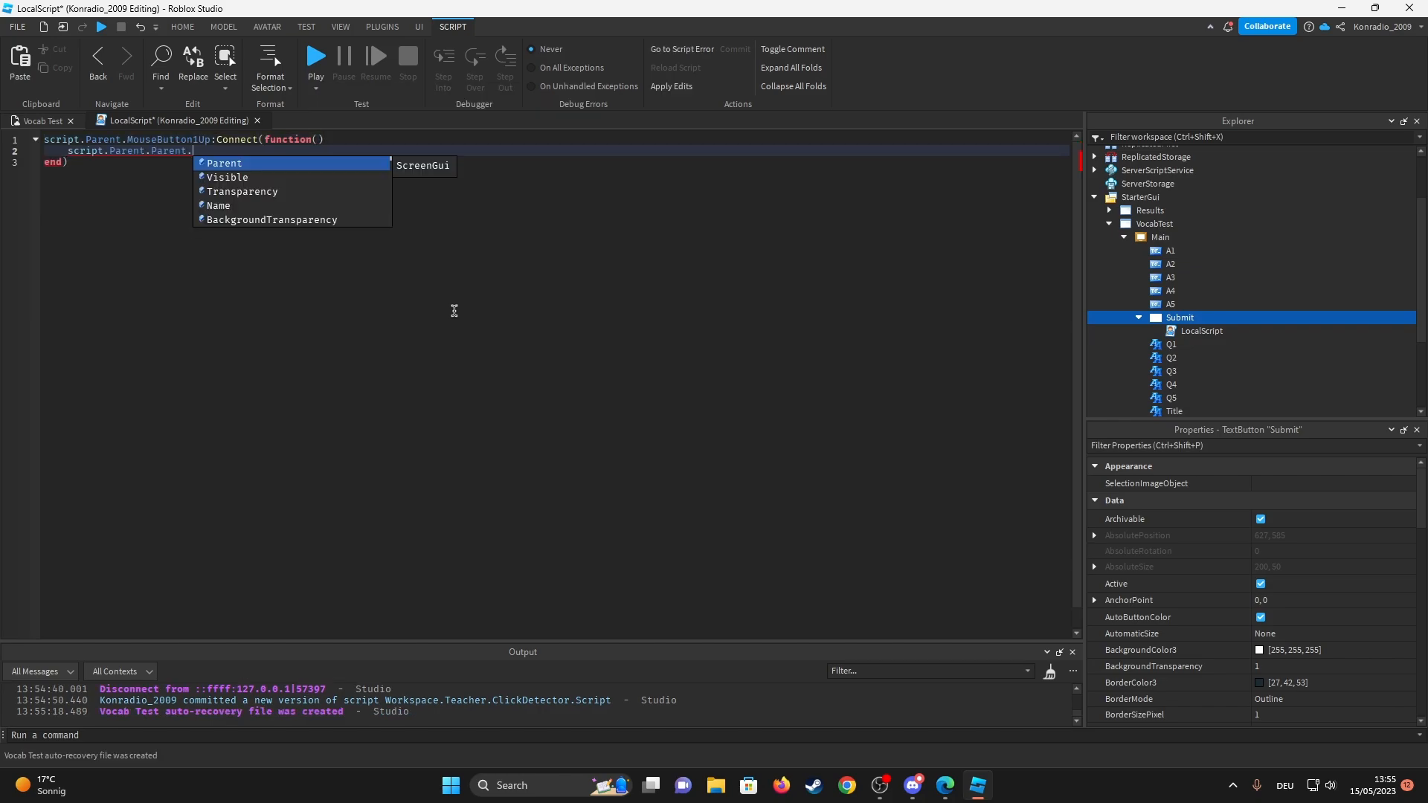
{"action": "type", "text": "Parent.Enabled = false"}
{"action": "key", "text": "Return"}
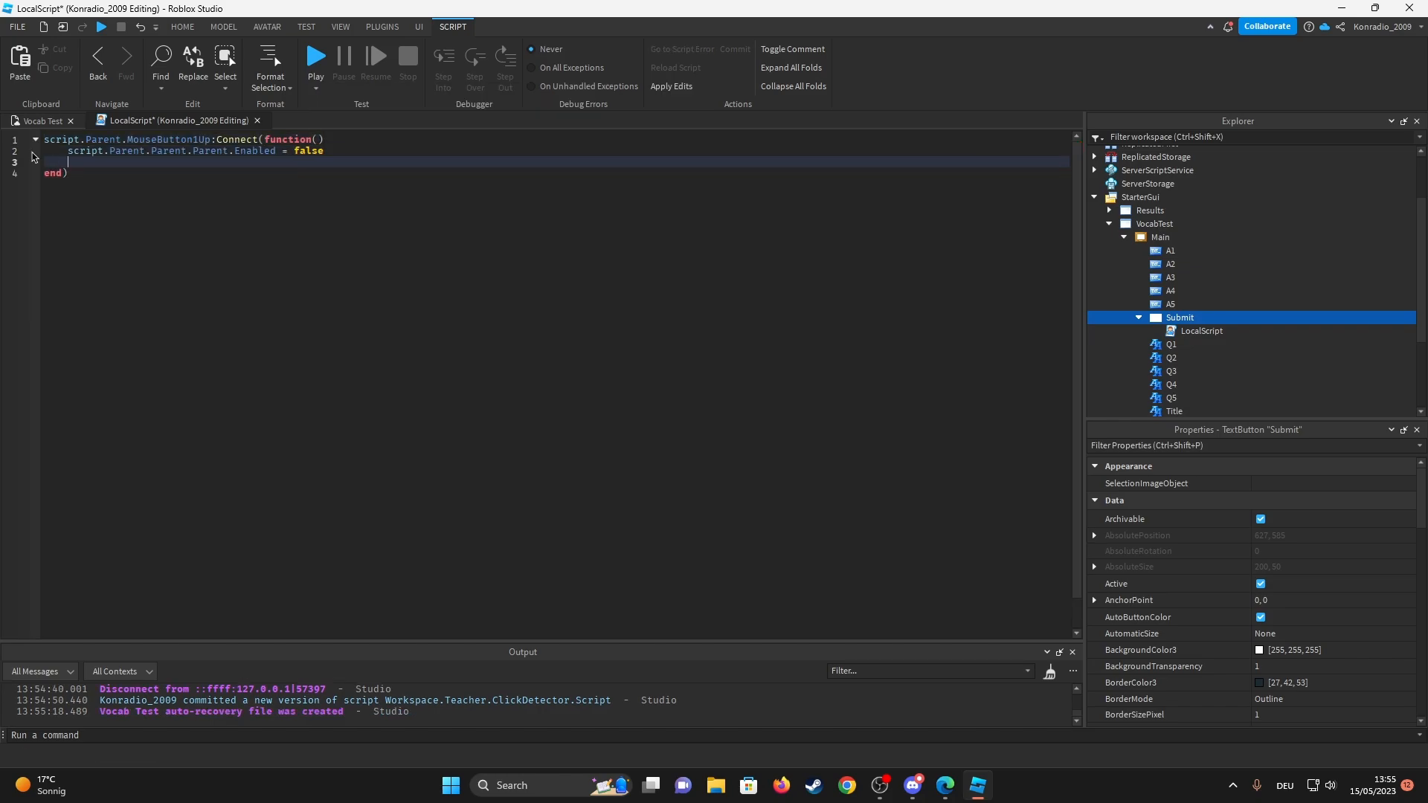
{"action": "left_click", "coordinate": [41, 145]}
{"action": "type", "text": "local player = game.Players.LocalPlayer"}
{"action": "key", "text": "Return"}
{"action": "key", "text": "Return"}
{"action": "key", "text": "shift+Home"}
{"action": "key", "text": "BackSpace"}
{"action": "key", "text": "Up"}
{"action": "key", "text": "Up"}
{"action": "type", "text": "local results = script.Parent.Parent.Parent.Parent.Results"}
{"action": "key", "text": "Return"}
{"action": "key", "text": "Down"}
{"action": "key", "text": "Down"}
{"action": "type", "text": "results.Enabled = true"}
{"action": "key", "text": "Return"}
{"action": "type", "text": "script.Parent.Parent.Parent.Enabled = false"}
{"action": "key", "text": "Return"}
Add ReplicatedStorage and the SubmitEvent call, write the House answer check on A1 and duplicate it.
{"action": "key", "text": "Up"}
{"action": "key", "text": "Up"}
{"action": "key", "text": "Up"}
{"action": "type", "text": "local replicatedStorage = game:GetService(\"ReplicatedStorage\")"}
{"action": "key", "text": "Return"}
{"action": "key", "text": "Down"}
{"action": "key", "text": "Down"}
{"action": "key", "text": "Down"}
{"action": "type", "text": "replicatedStorage:WaitForChild(\"SubmitEvent\"):FireServer()"}
{"action": "key", "text": "Up"}
{"action": "key", "text": "Return"}
{"action": "key", "text": "Return"}
{"action": "type", "text": "if script.Parent.Parent.A1.Text ~= \"\""}
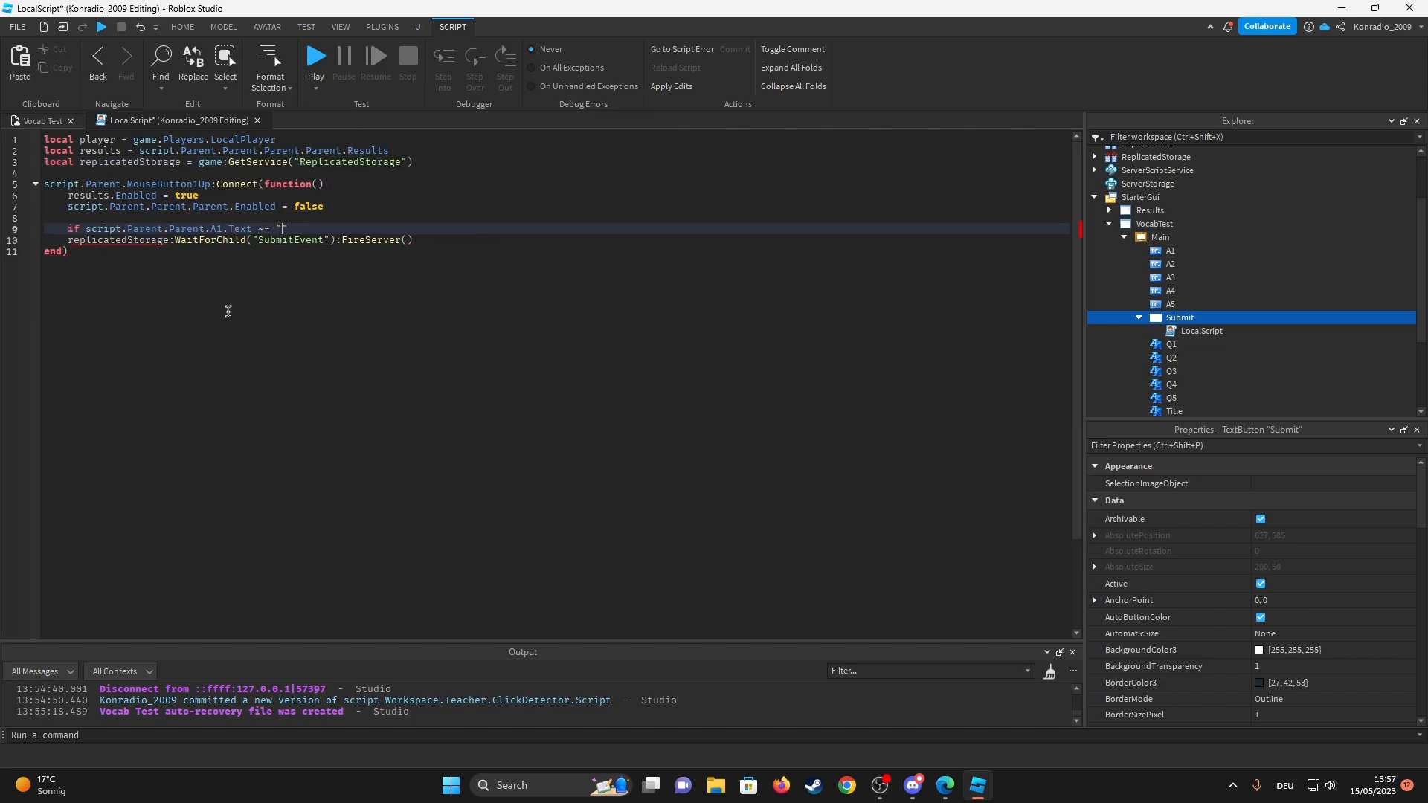
{"action": "type", "text": "House\" then"}
{"action": "key", "text": "Return"}
{"action": "type", "text": "player:WaitForChild(\"Mistakes\").Value += 1"}
{"action": "left_click_drag", "start_coordinate": [67, 229], "coordinate": [102, 250]}
{"action": "key", "text": "ctrl+c"}
{"action": "key", "text": "ctrl+v"}
Pass Mistakes to FireServer in the Submit script and create a server script named ResultHandler.
{"action": "key", "text": "ctrl+Tab"}
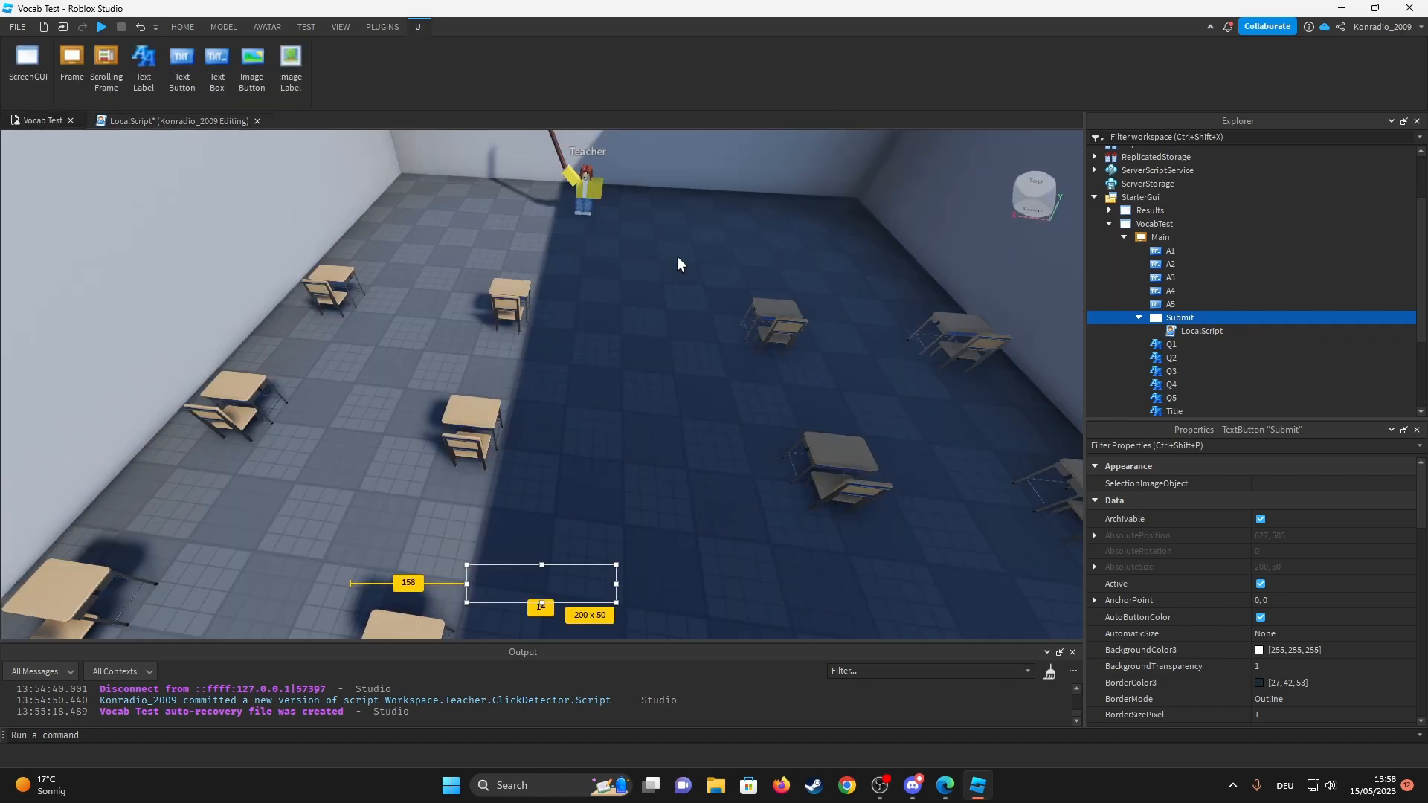
{"action": "double_click", "coordinate": [1200, 330]}
{"action": "type", "text": "StairsableCar"}
{"action": "left_click", "coordinate": [410, 396]}
{"action": "key", "text": "ctrl+v"}
{"action": "left_click_drag", "start_coordinate": [556, 395], "coordinate": [583, 397]}
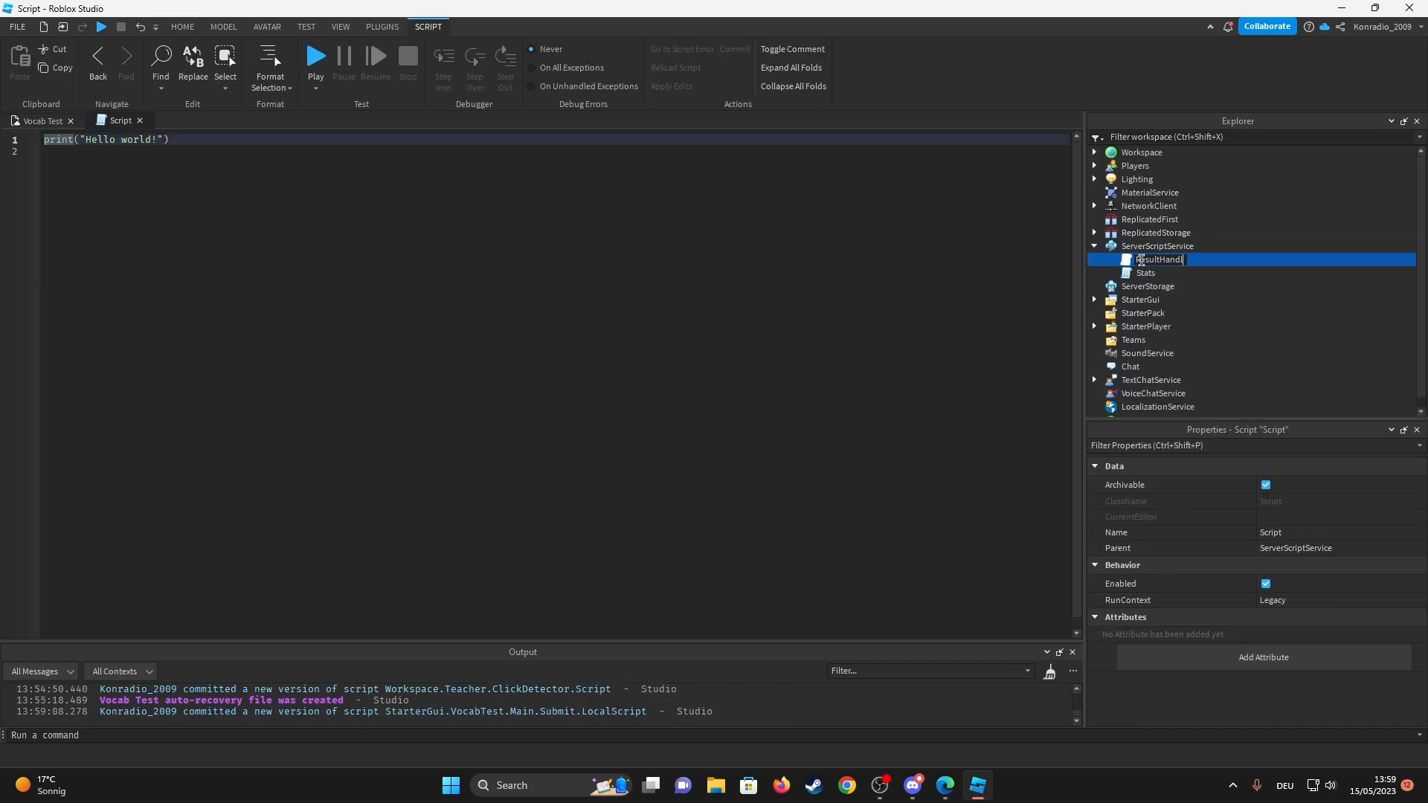
{"action": "key", "text": "Return"}
{"action": "type", "text": "local replicatedStorage = game:GetService(\"ReplicatedStorage\")  replicatedStorage:WaitForChild(\"SubmitEvent\").OnServerEvent:Connect(function(player, mistakes)"}
Write the OnServerEvent handler: wait 10 seconds, show the mark, update the Mark stat, destroy VocabTest.
{"action": "key", "text": "Return"}
{"action": "type", "text": "player.PlayerGui.Results.T"}
{"action": "key", "text": "BackSpace"}
{"action": "type", "text": "Main.TextLabel.Text"}
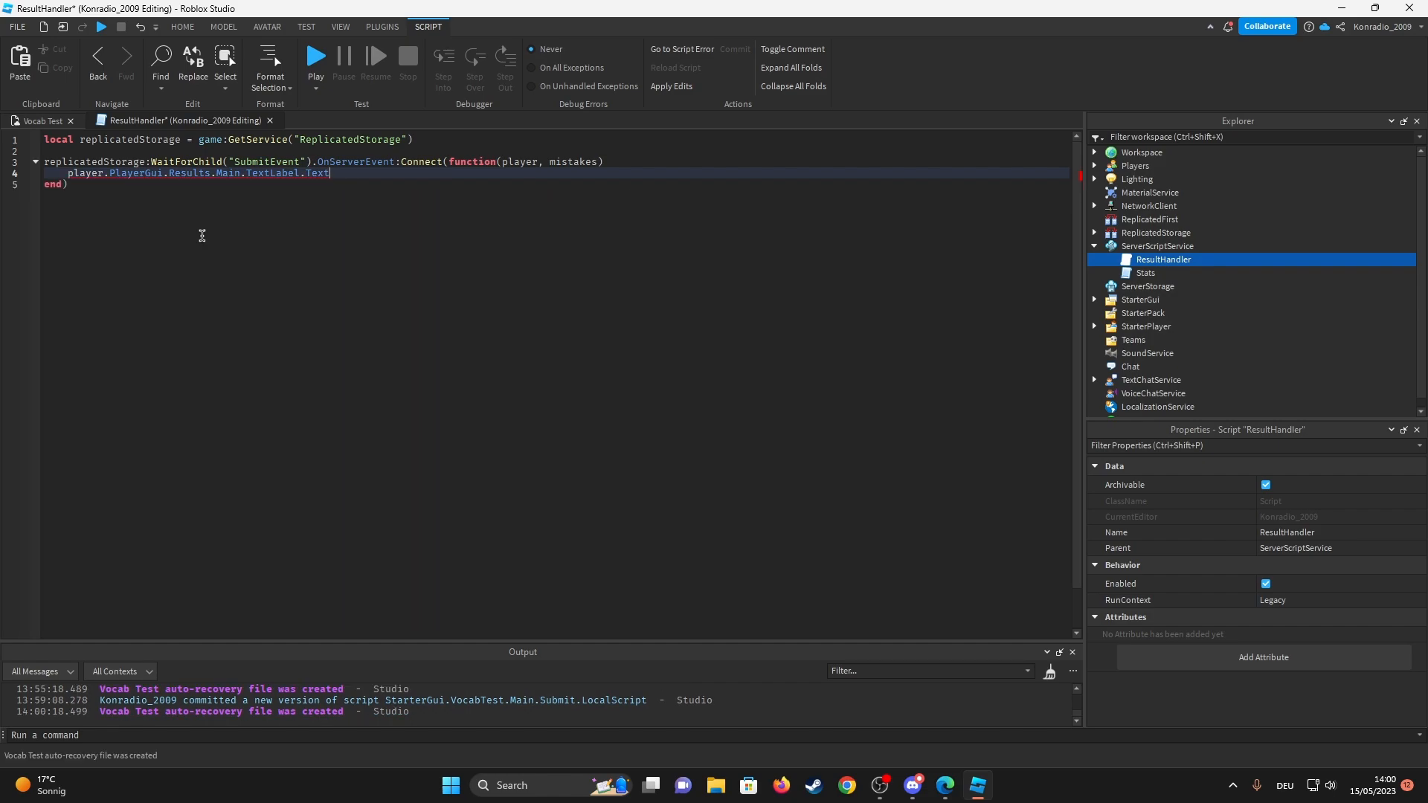
{"action": "key", "text": "ctrl+BackSpace"}
{"action": "key", "text": "ctrl+BackSpace"}
{"action": "key", "text": "ctrl+BackSpace"}
{"action": "type", "text": "local finalMark = mistakes + 1"}
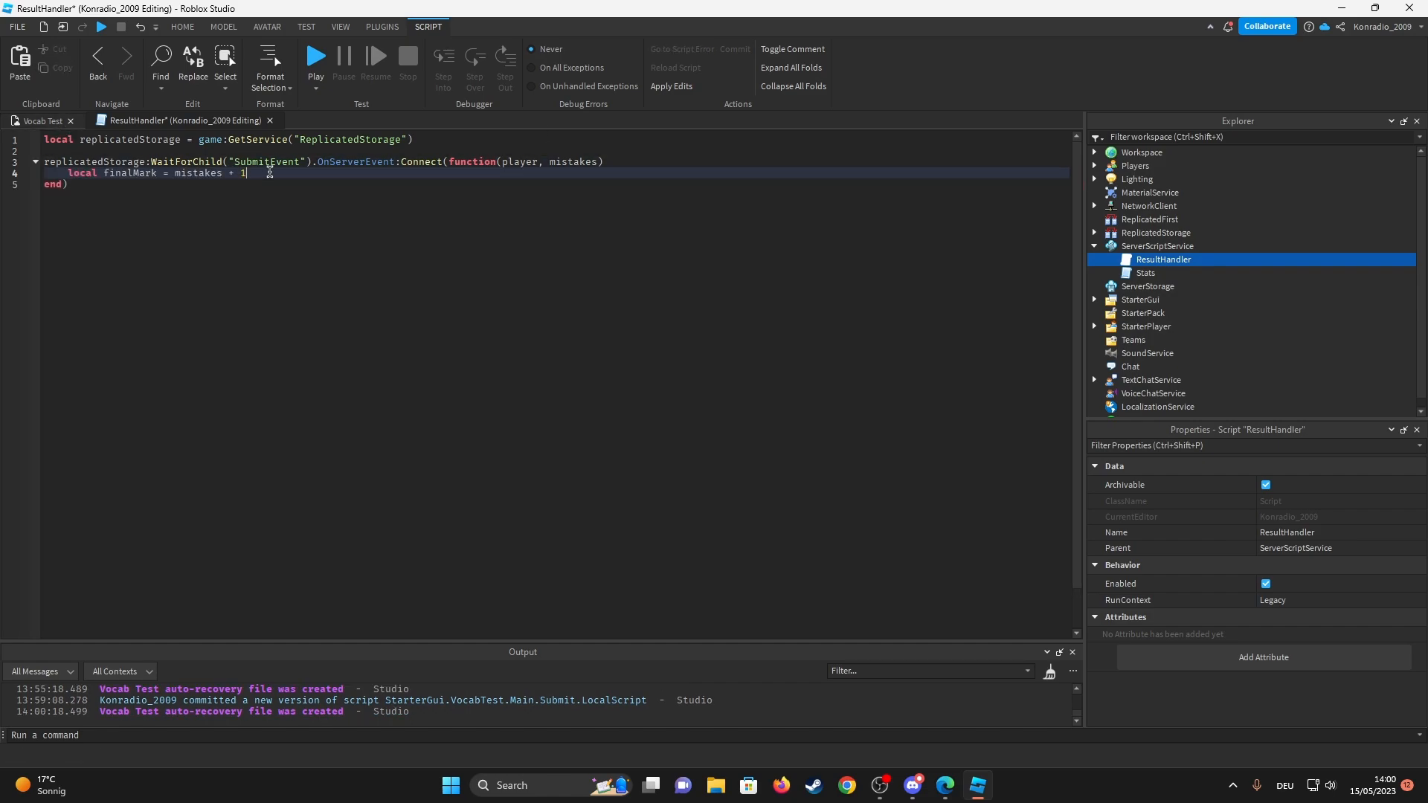
{"action": "key", "text": "Return"}
{"action": "type", "text": "task.wait(10)"}
{"action": "key", "text": "Return"}
{"action": "type", "text": "player.PlayerGui.Results.Main.TextLabel.Text = \"The teacher gave you your test back! You got a \" .. finalMark .. \"!\""}
{"action": "type", "text": "ase note that 1 is the best and 6 is the worst mark"}
{"action": "key", "text": "Return"}
{"action": "type", "text": "player:WaitForChild(\"le"}
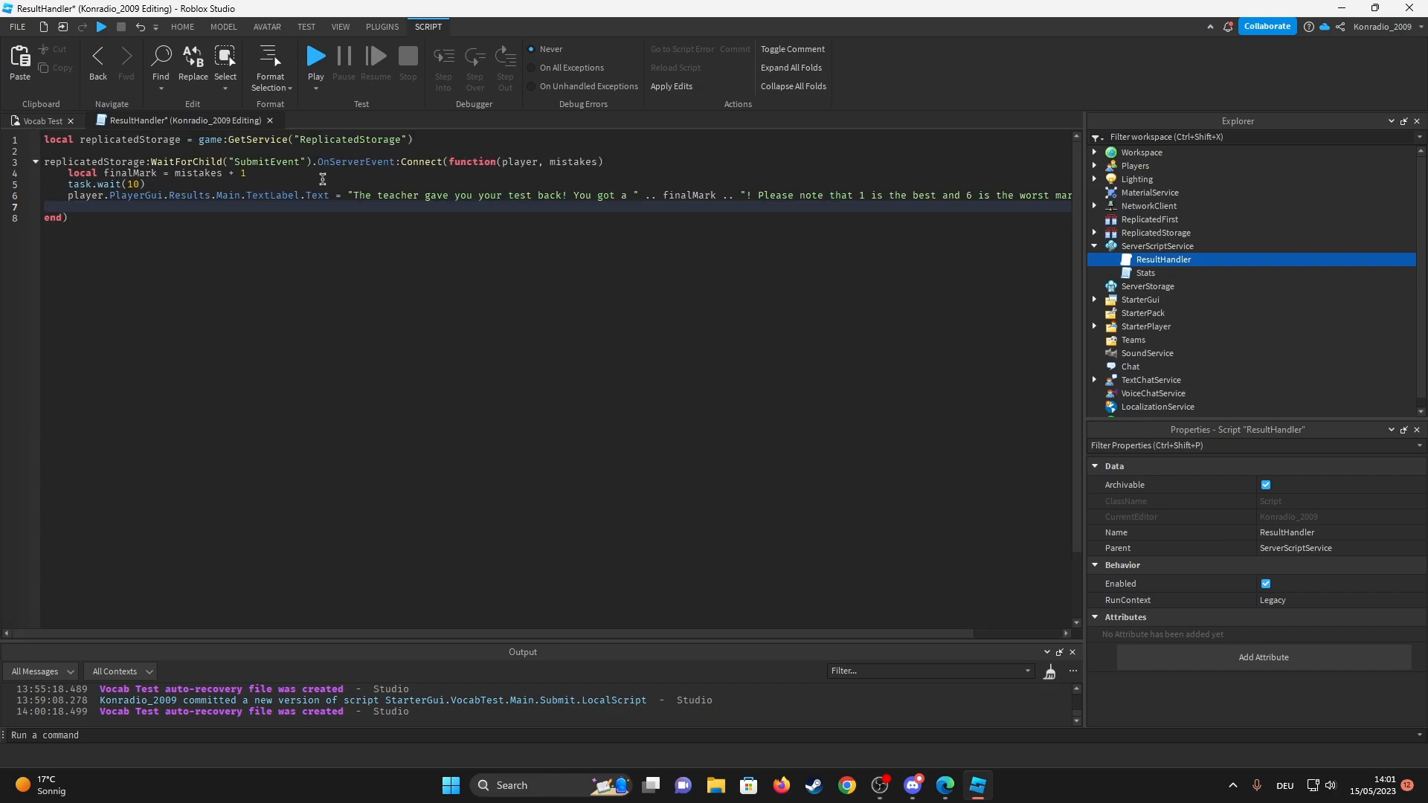
{"action": "type", "text": "aderstats\").Mark.Value = finalMark"}
{"action": "key", "text": "Return"}
{"action": "type", "text": "player.PlayerGui."}
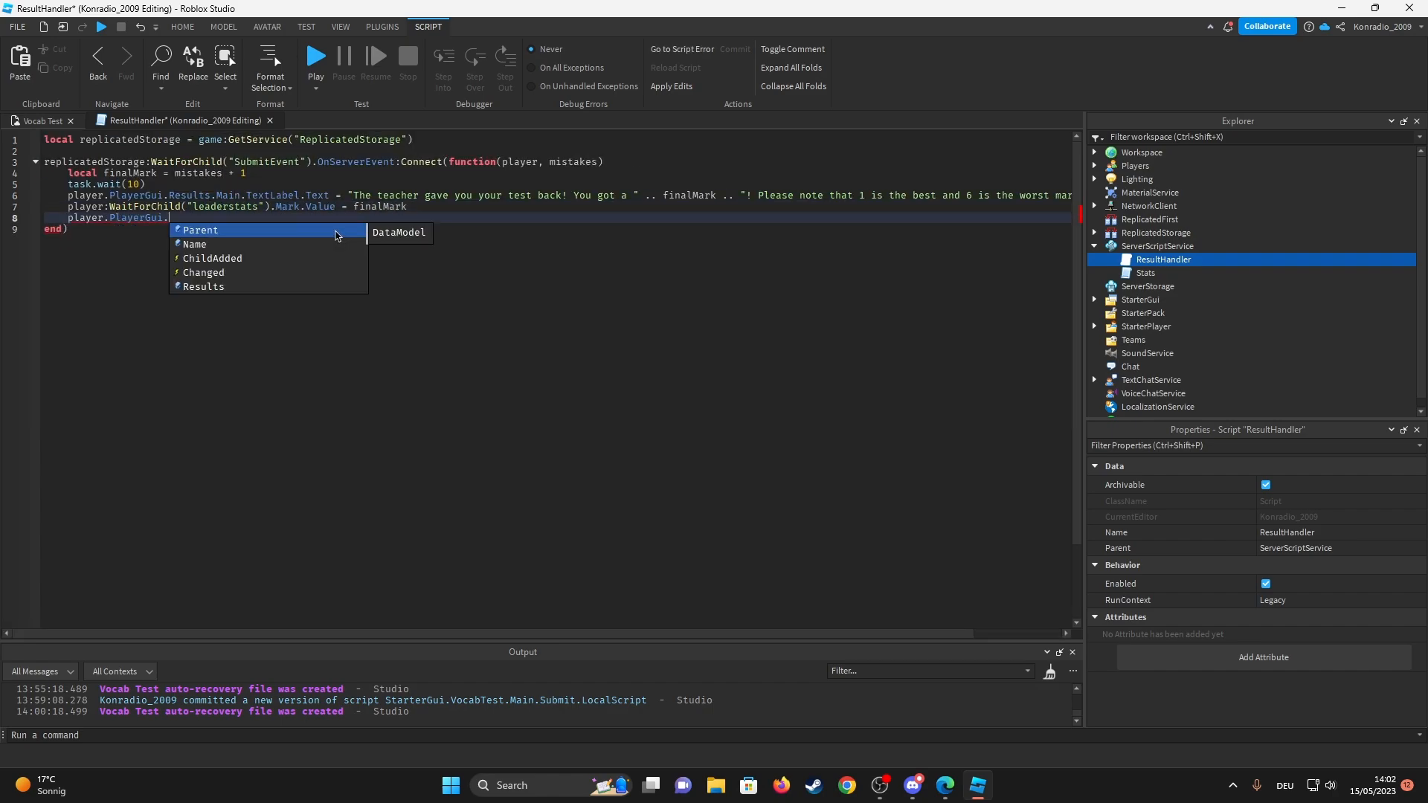
{"action": "type", "text": "Vo"}
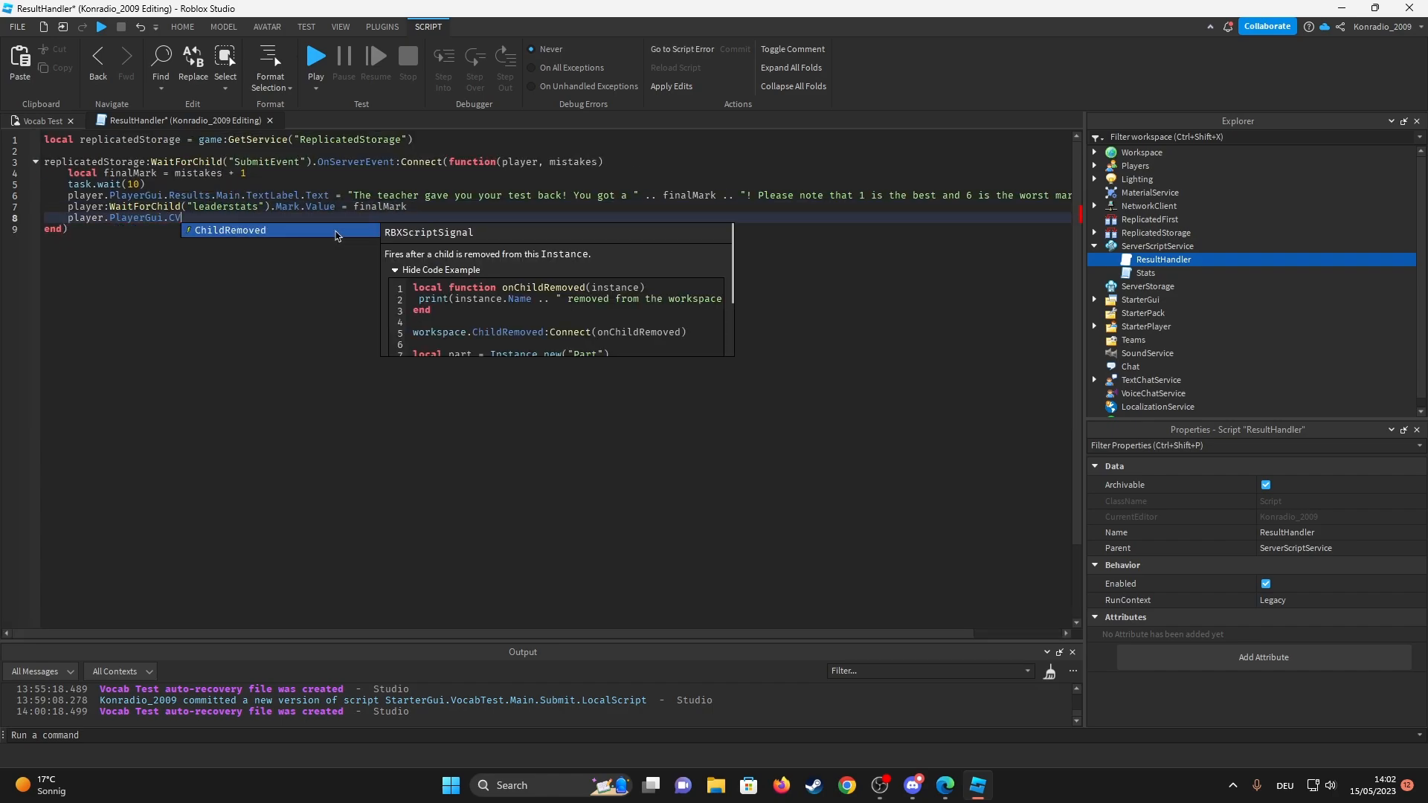
{"action": "key", "text": "Tab"}
{"action": "type", "text": ":D"}
{"action": "key", "text": "Tab"}
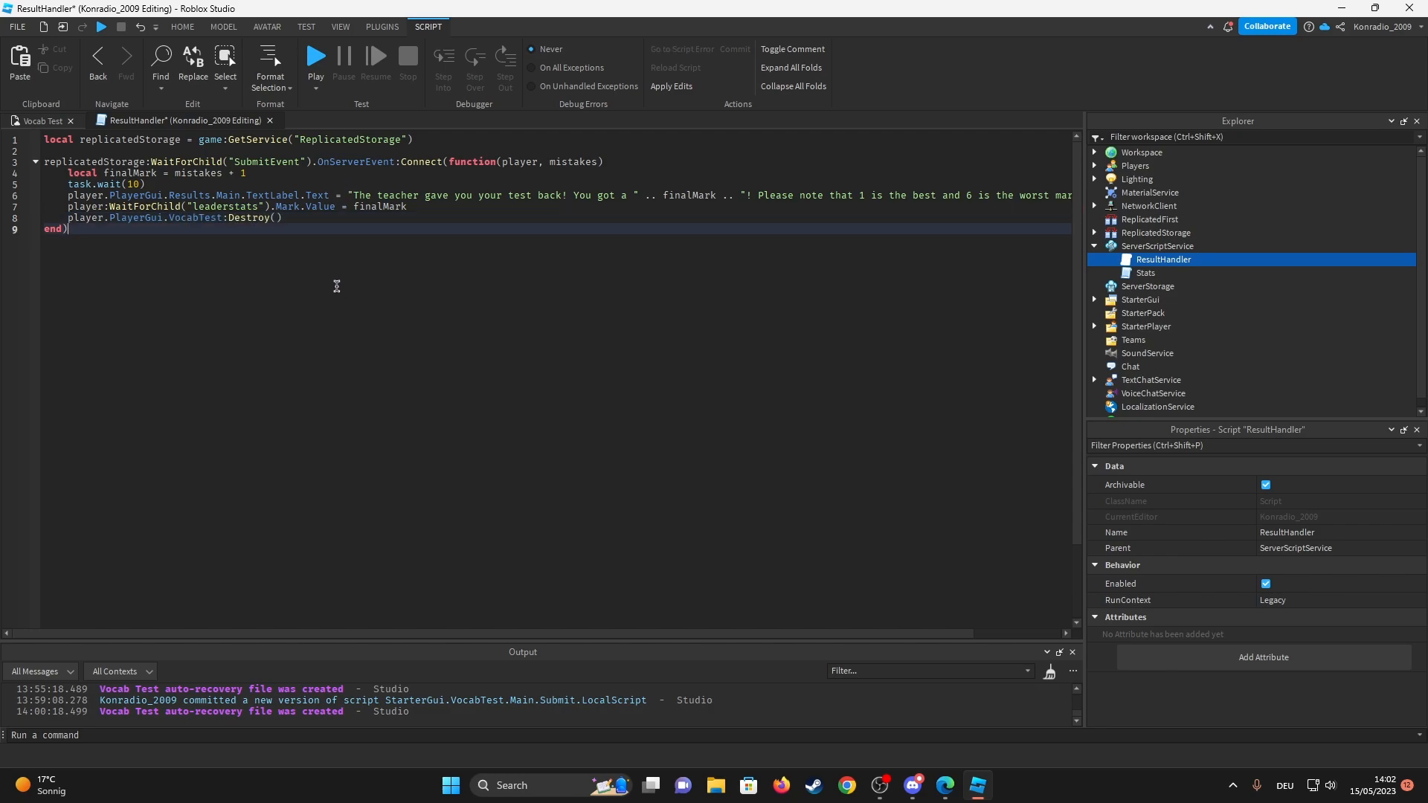
Close the ResultHandler script and start a playtest.
{"action": "key", "text": "ctrl+a"}
{"action": "left_click", "coordinate": [344, 221]}
{"action": "left_click", "coordinate": [269, 120]}
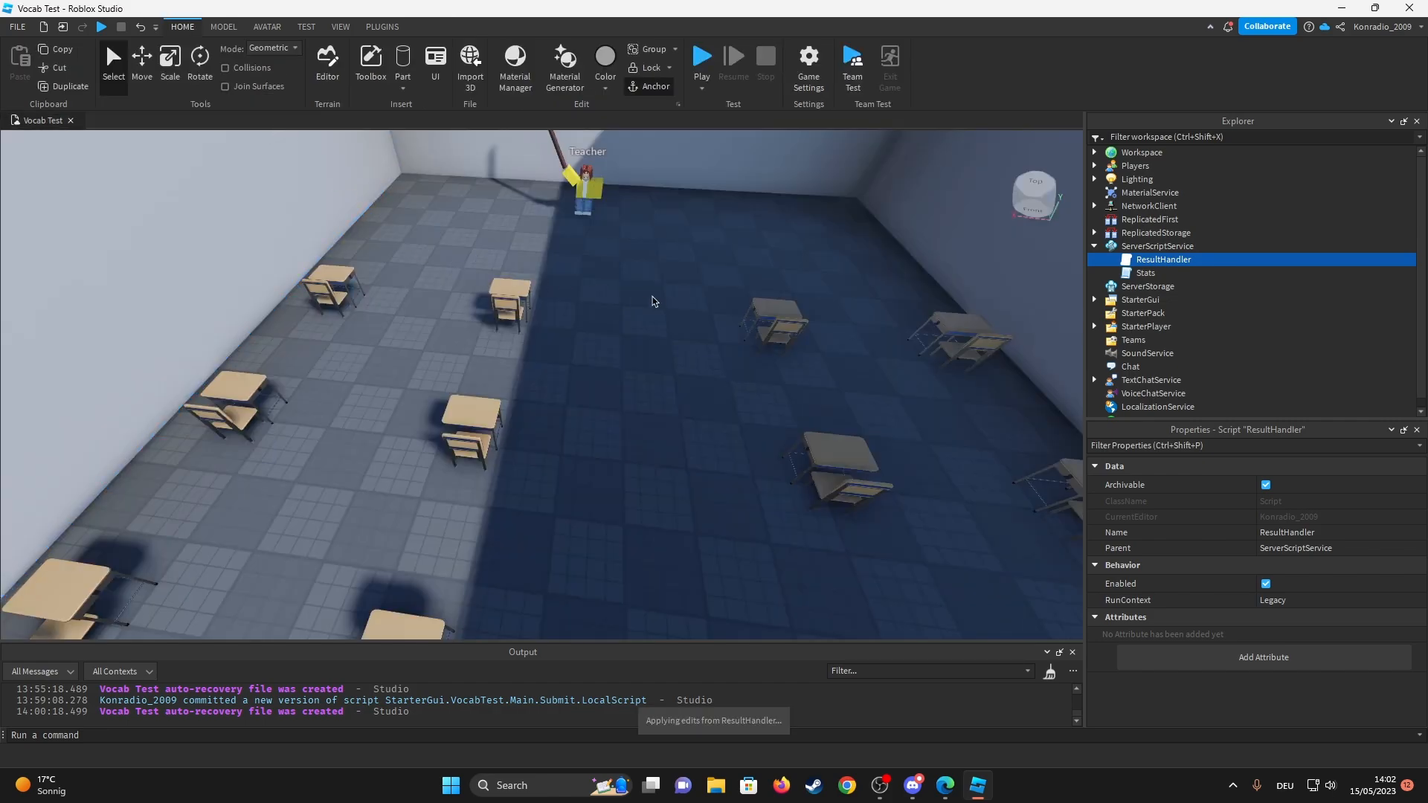
{"action": "scroll", "coordinate": [691, 399], "scroll_direction": "down", "scroll_amount": 5}
{"action": "scroll", "coordinate": [693, 399], "scroll_direction": "down", "scroll_amount": 3}
{"action": "scroll", "coordinate": [550, 301], "scroll_direction": "up", "scroll_amount": 3}
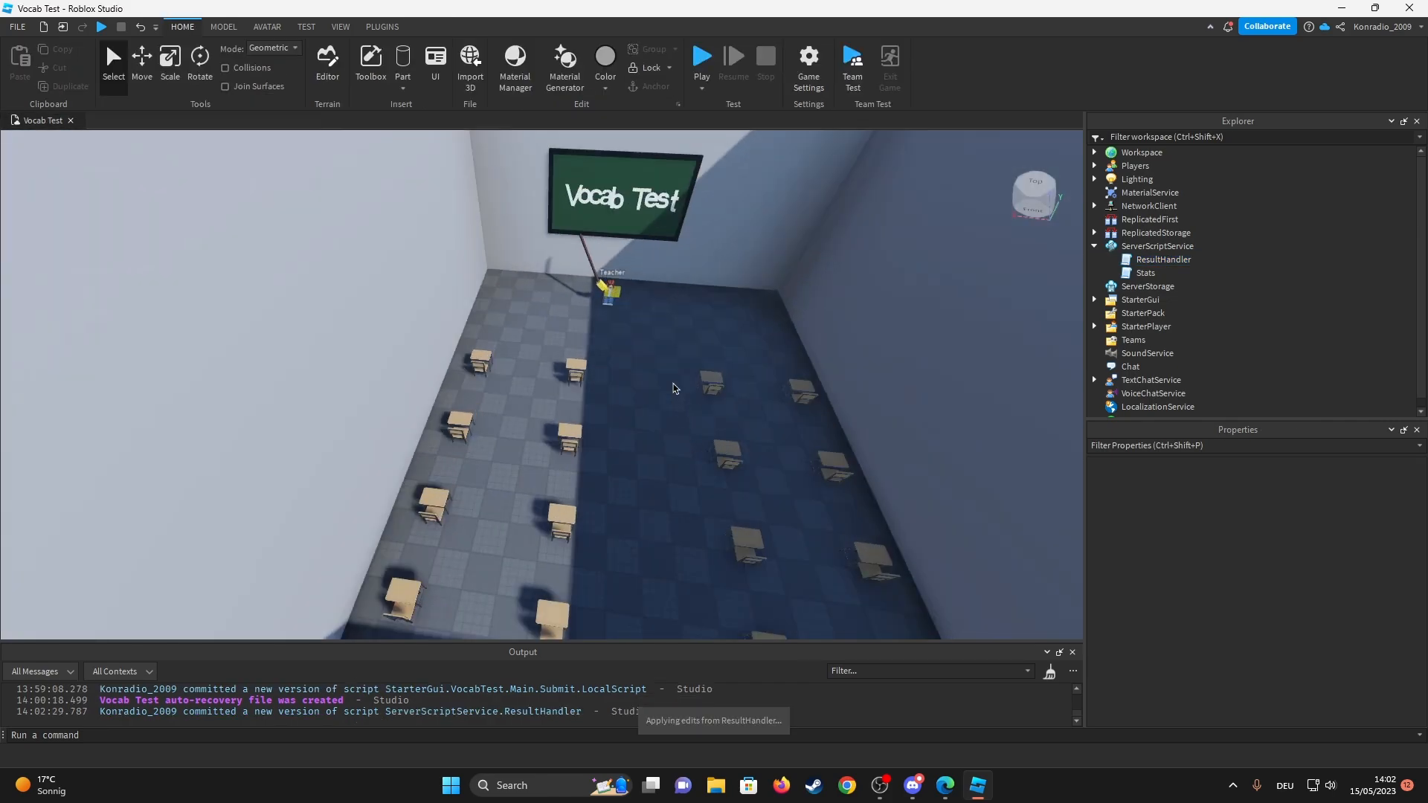
{"action": "scroll", "coordinate": [549, 302], "scroll_direction": "up", "scroll_amount": 2}
{"action": "left_click", "coordinate": [1094, 245]}
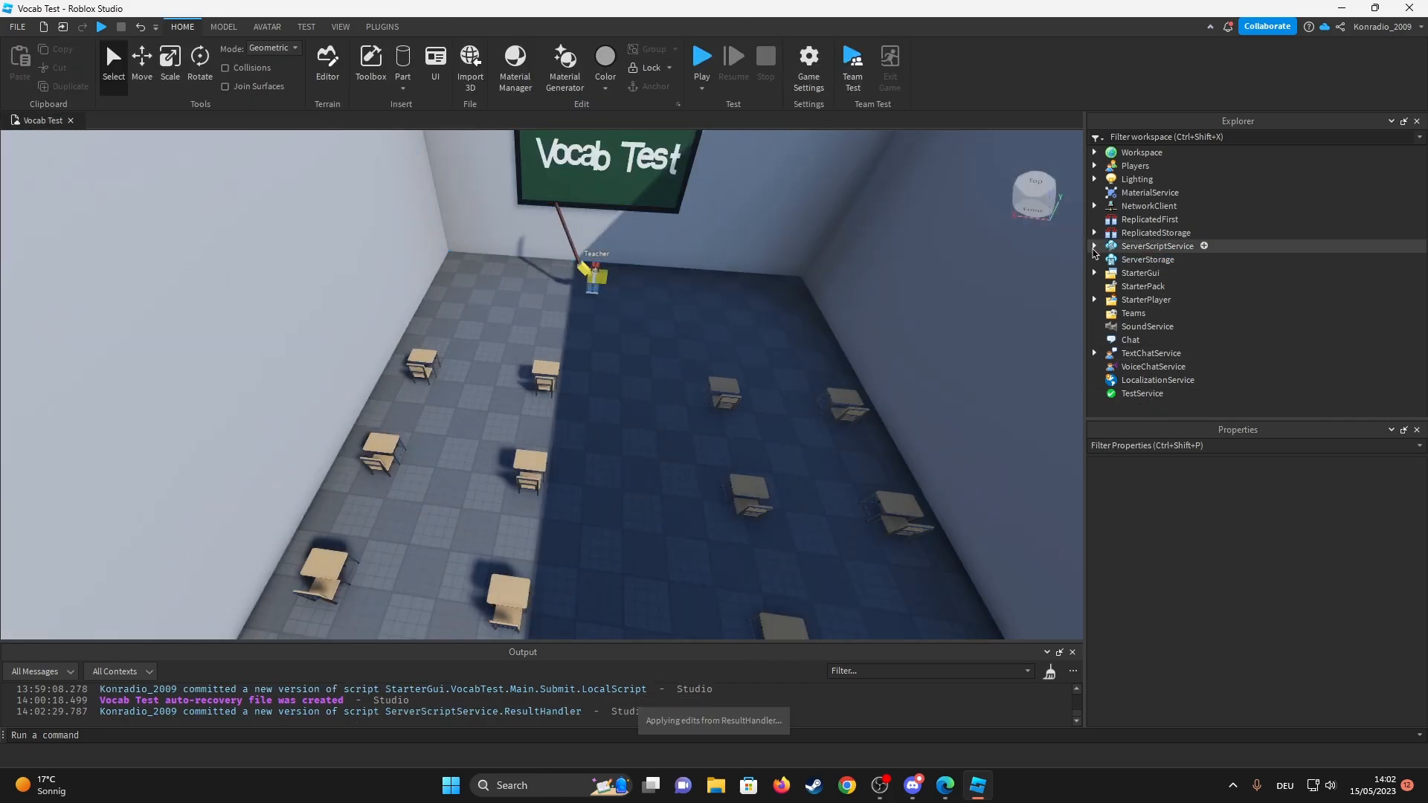
{"action": "left_click", "coordinate": [719, 55]}
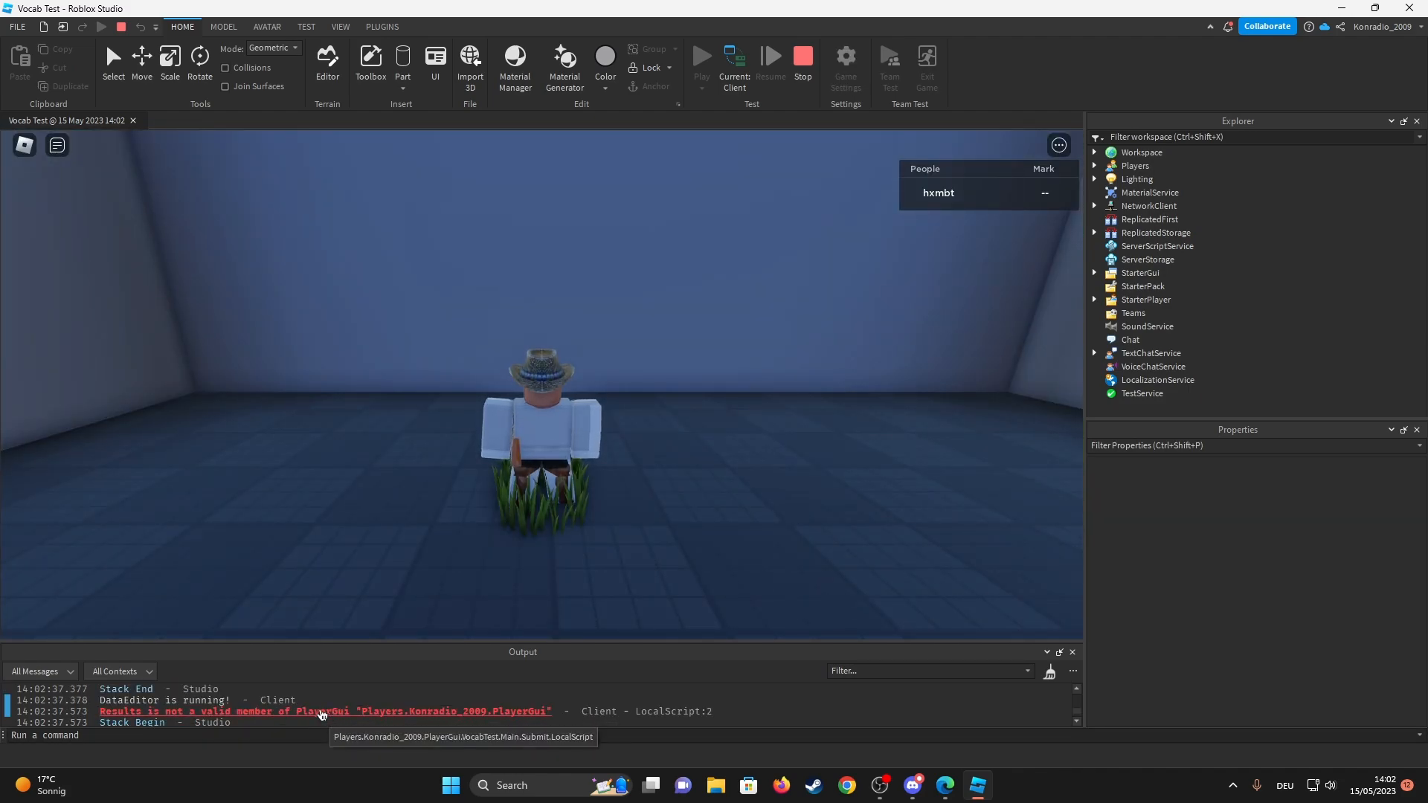
Inspect Players > PlayerGui for the missing Results GUI error, then stop the playtest.
{"action": "left_click", "coordinate": [1093, 165]}
{"action": "left_click", "coordinate": [1124, 246]}
{"action": "scroll", "coordinate": [545, 714], "scroll_direction": "up", "scroll_amount": 3}
{"action": "scroll", "coordinate": [544, 714], "scroll_direction": "up", "scroll_amount": 3}
{"action": "scroll", "coordinate": [542, 717], "scroll_direction": "up", "scroll_amount": 3}
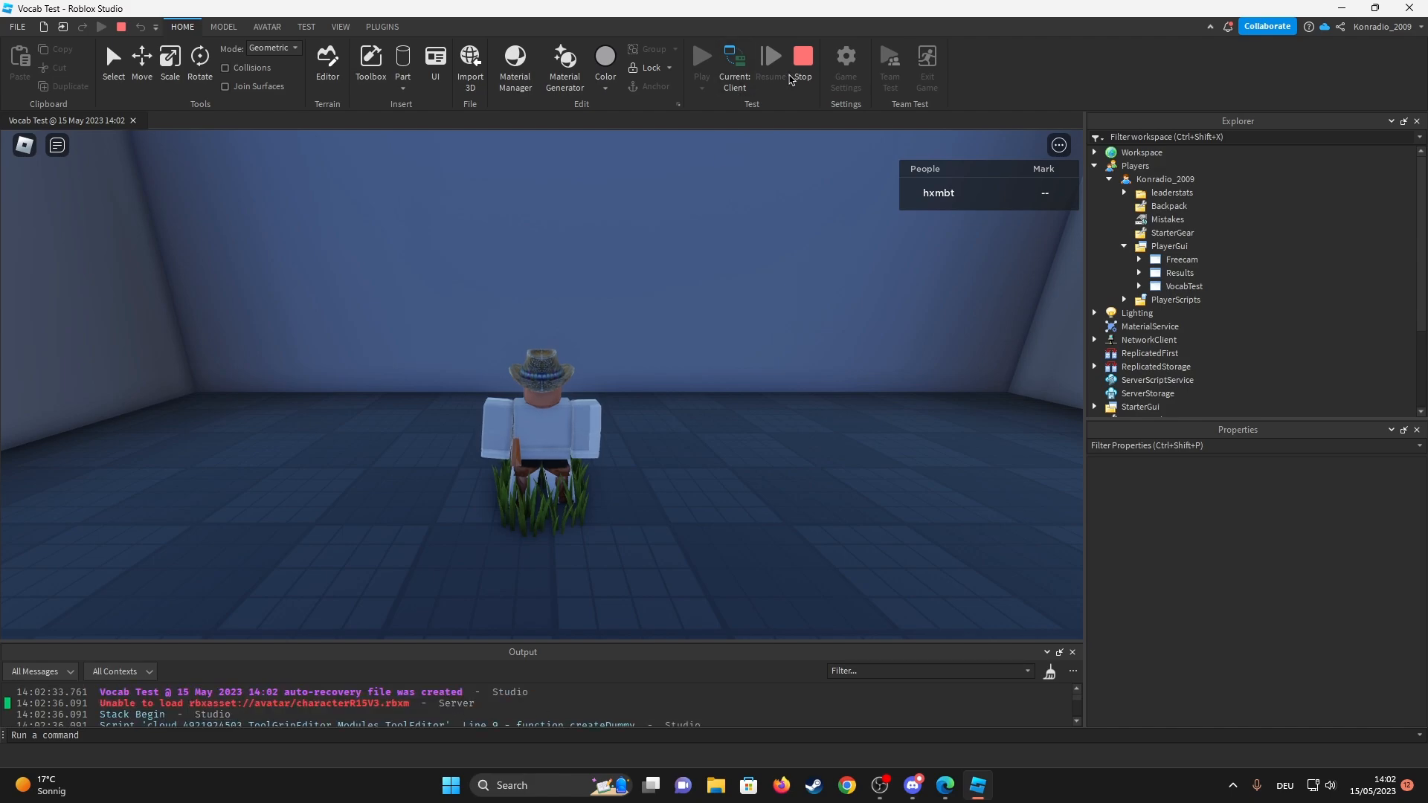
{"action": "key", "text": "shift+F5"}
{"action": "scroll", "coordinate": [480, 703], "scroll_direction": "down", "scroll_amount": 3}
{"action": "scroll", "coordinate": [481, 703], "scroll_direction": "down", "scroll_amount": 3}
{"action": "scroll", "coordinate": [437, 692], "scroll_direction": "down", "scroll_amount": 3}
{"action": "scroll", "coordinate": [436, 691], "scroll_direction": "up", "scroll_amount": 1}
Locate the Submit button's LocalScript under StarterGui > VocabTest and bring it up for editing.
{"action": "left_click", "coordinate": [1094, 273]}
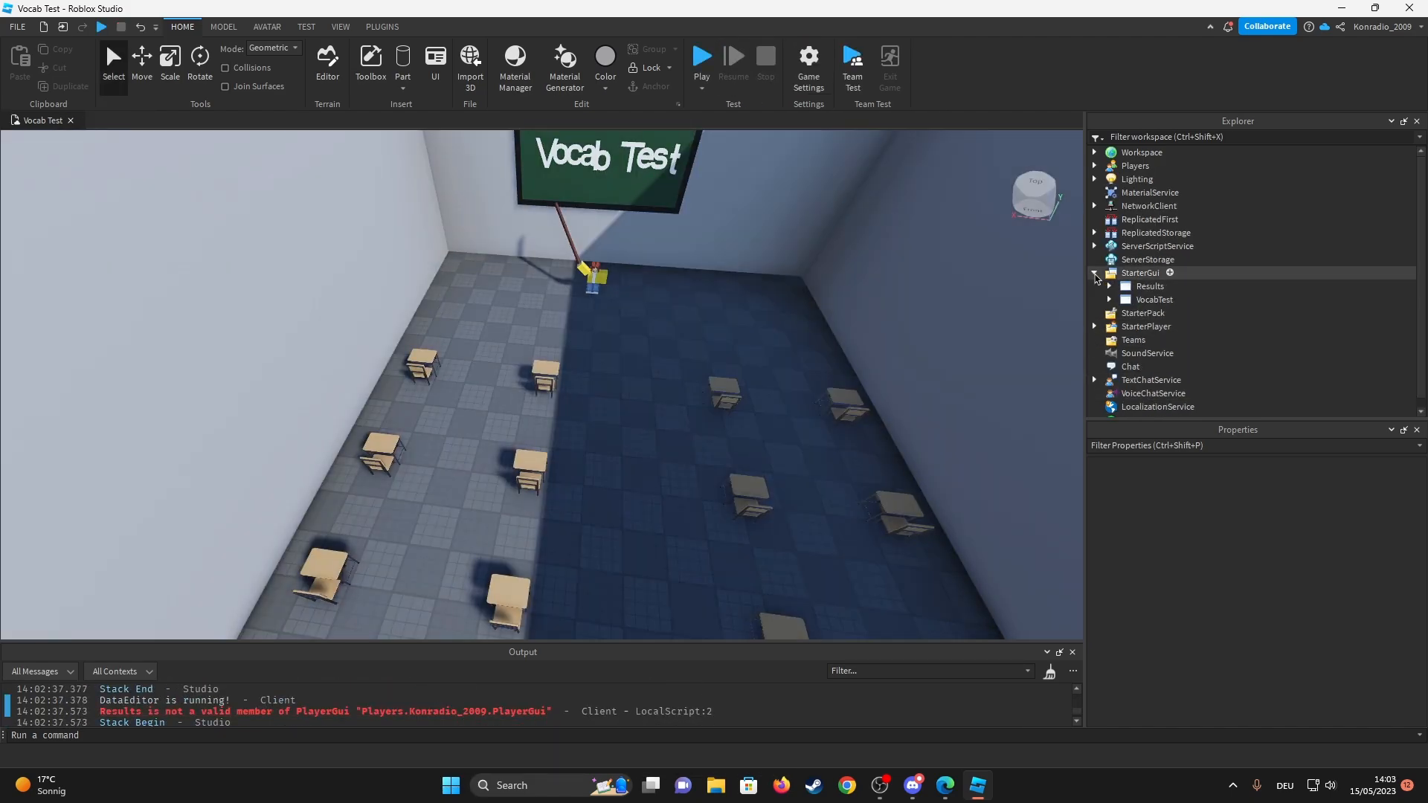
{"action": "left_click", "coordinate": [1108, 299]}
{"action": "left_click", "coordinate": [1138, 317]}
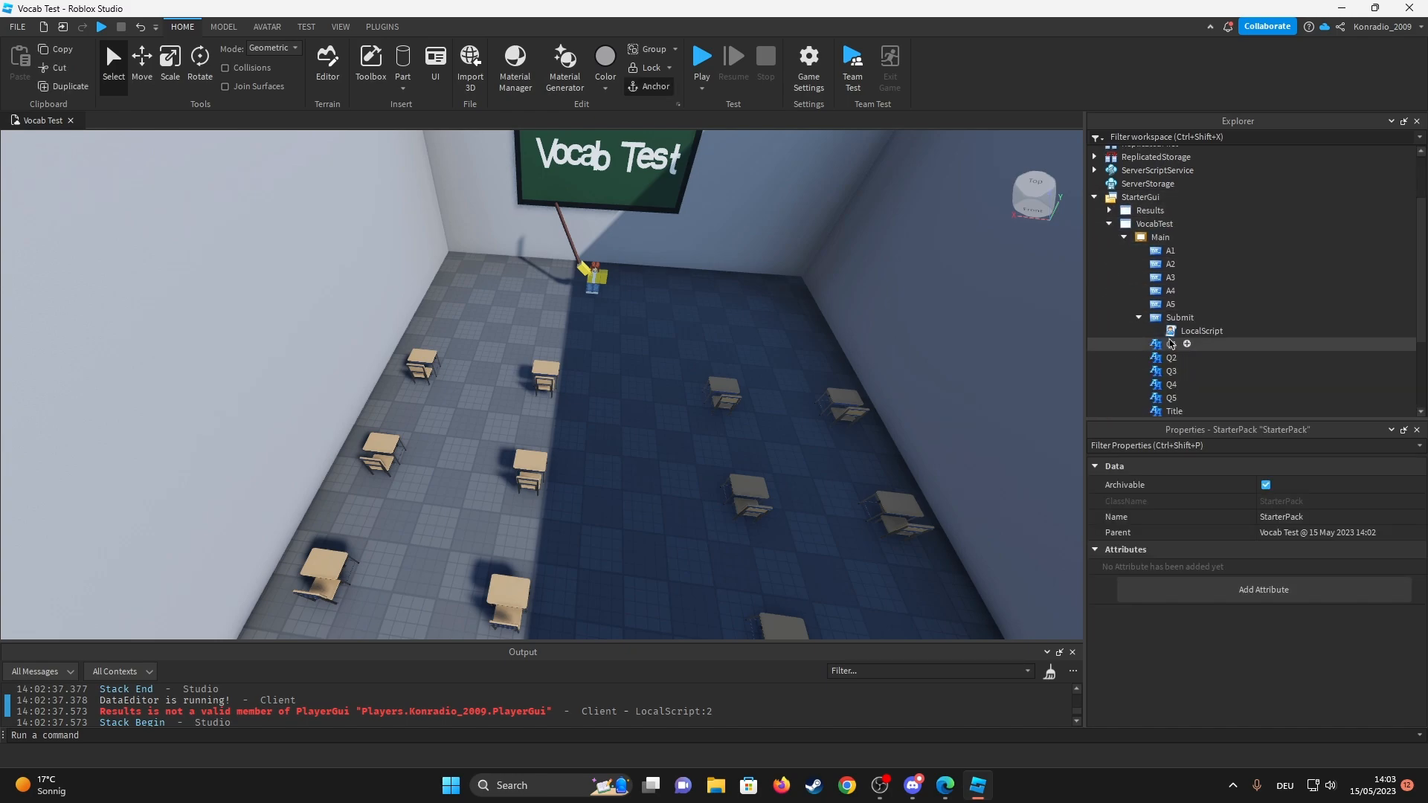
{"action": "double_click", "coordinate": [1201, 331]}
Replace .Results with :WaitForChild("Results"), drop the stray quote on line 3, then start a new play test.
{"action": "left_click_drag", "start_coordinate": [349, 150], "coordinate": [391, 150]}
{"action": "type", "text": ":W"}
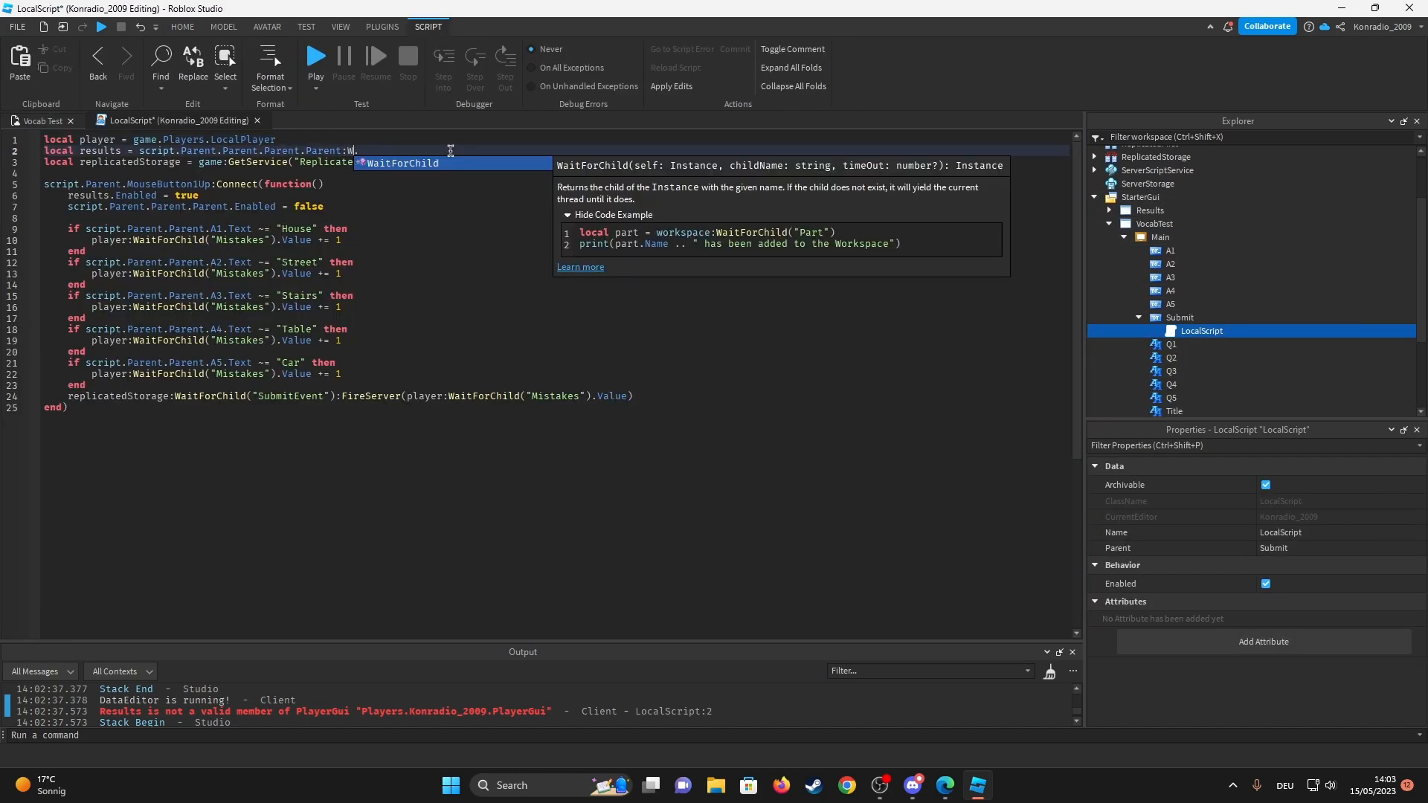
{"action": "type", "text": "aitForChild(\"R"}
{"action": "key", "text": "Tab"}
{"action": "key", "text": "Down"}
{"action": "key", "text": "BackSpace"}
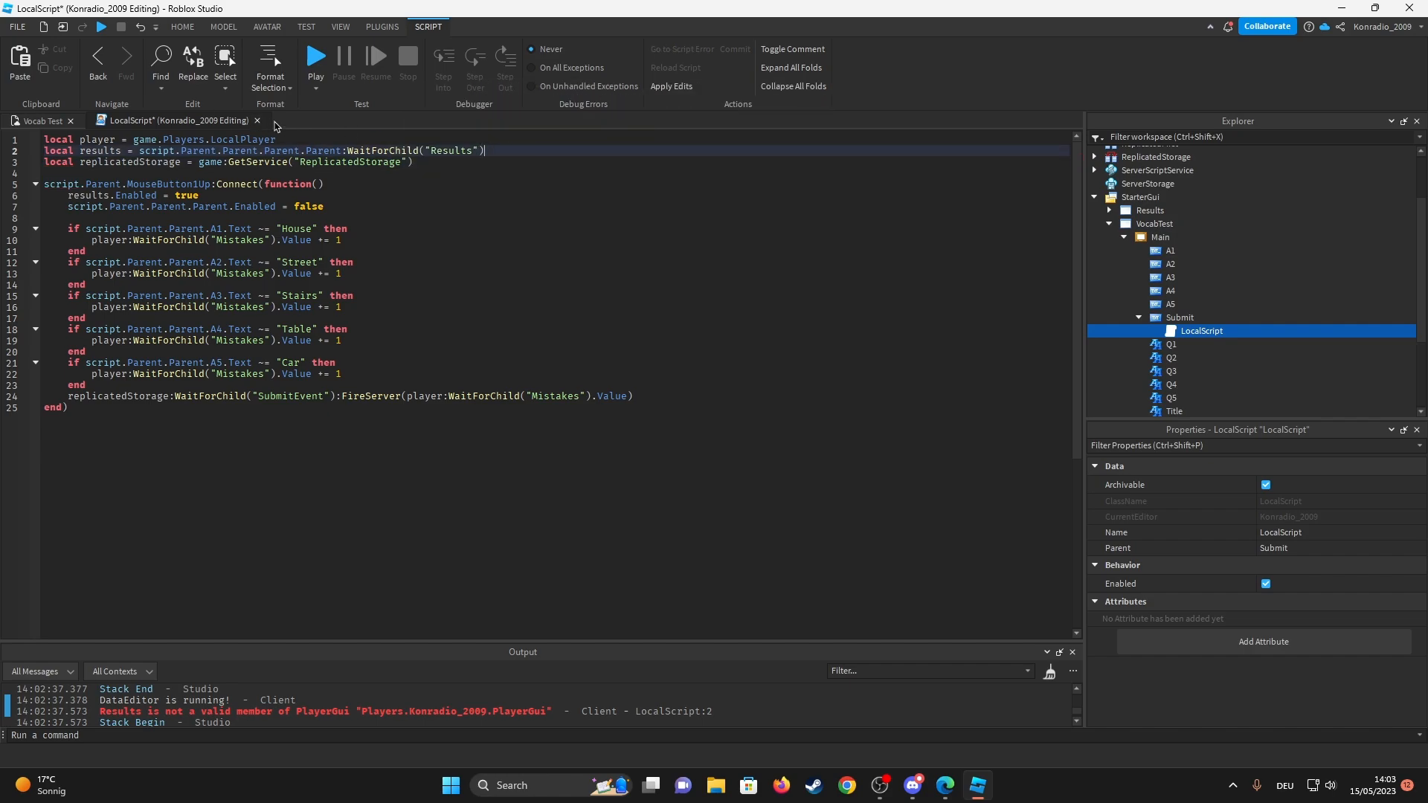
{"action": "key", "text": "ctrl+w"}
{"action": "key", "text": "F5"}
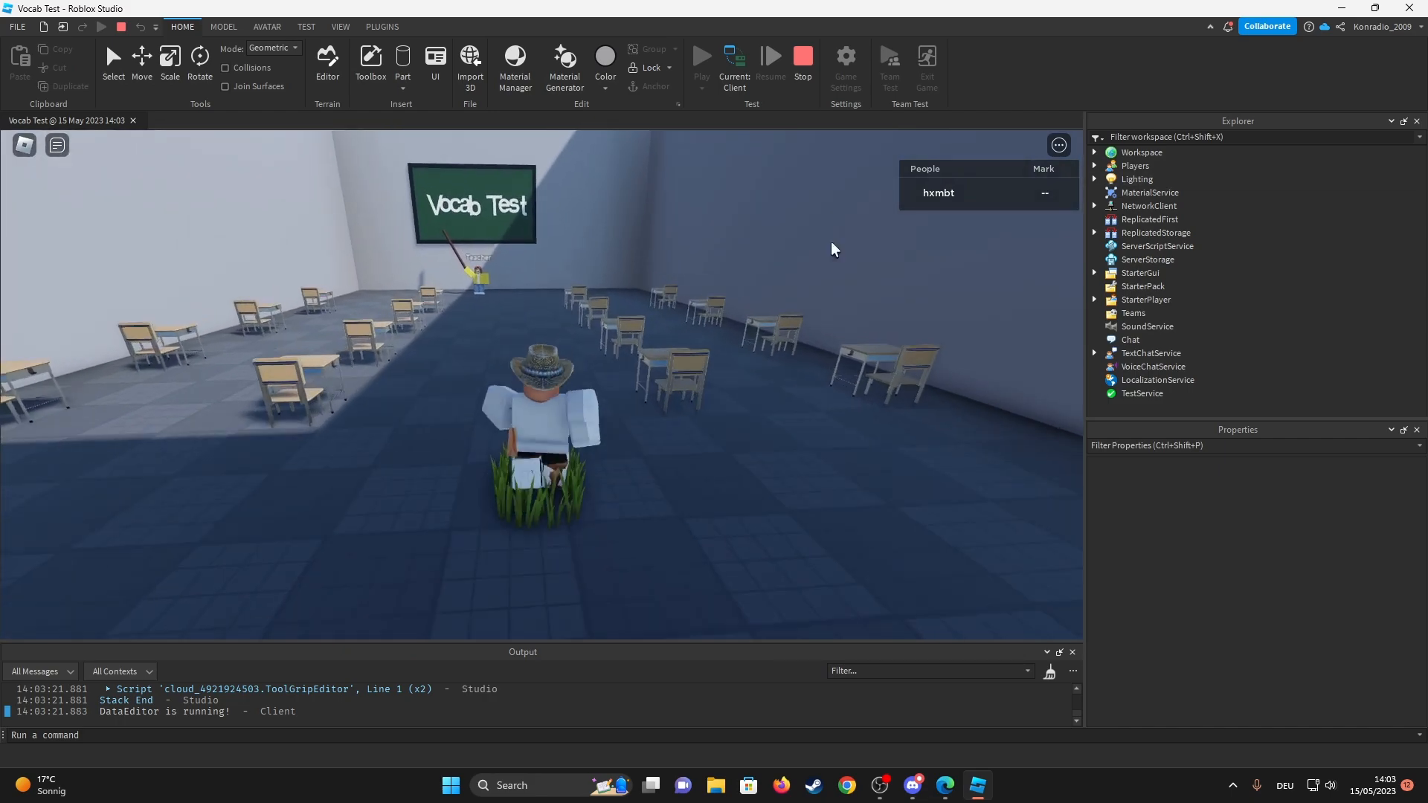
Walk to the teacher, fill the remaining answers including 'Car' for Auto, and submit the vocab test.
{"action": "key", "text": "w"}
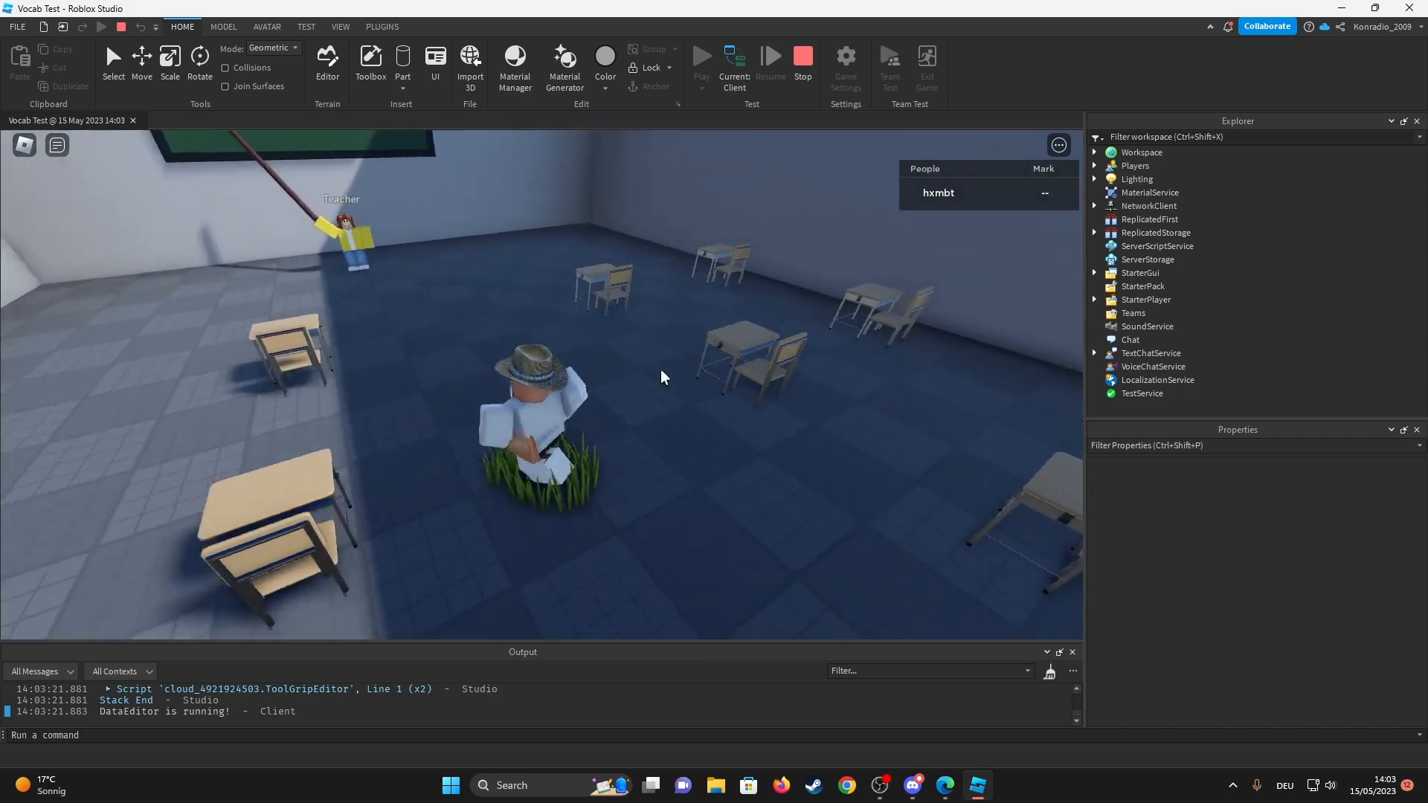
{"action": "key", "text": "w"}
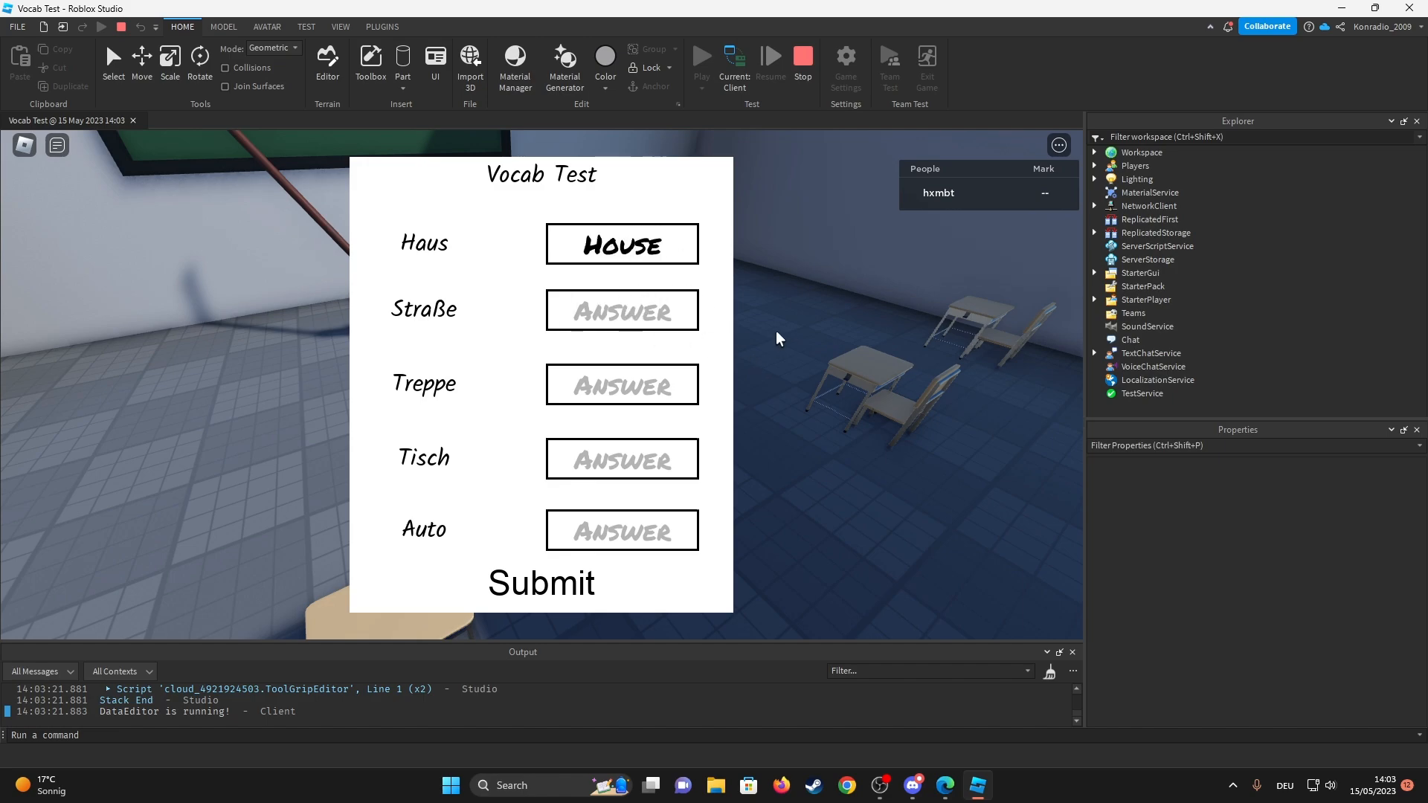
{"action": "type", "text": "Street"}
{"action": "left_click", "coordinate": [630, 380]}
{"action": "type", "text": "Stairs"}
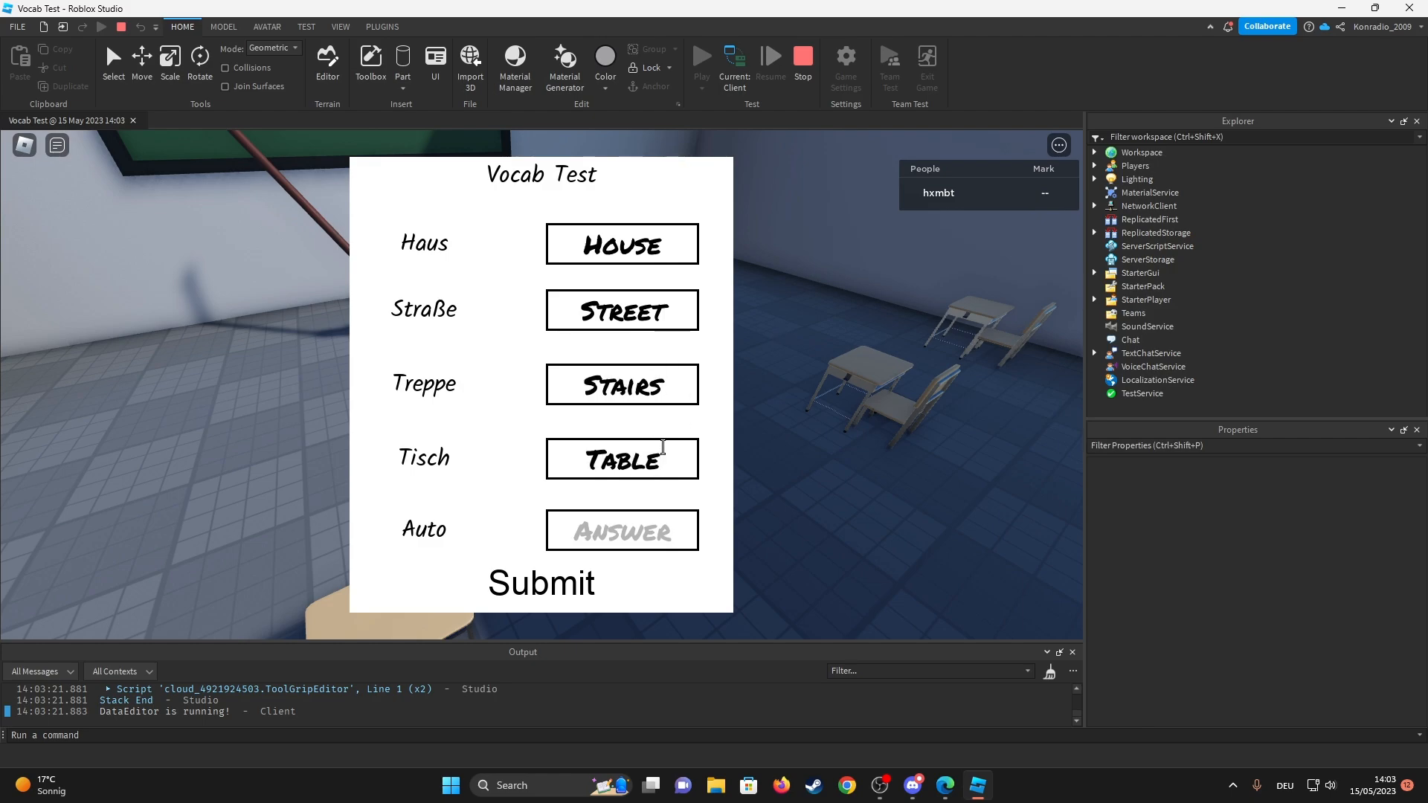
{"action": "type", "text": "Car"}
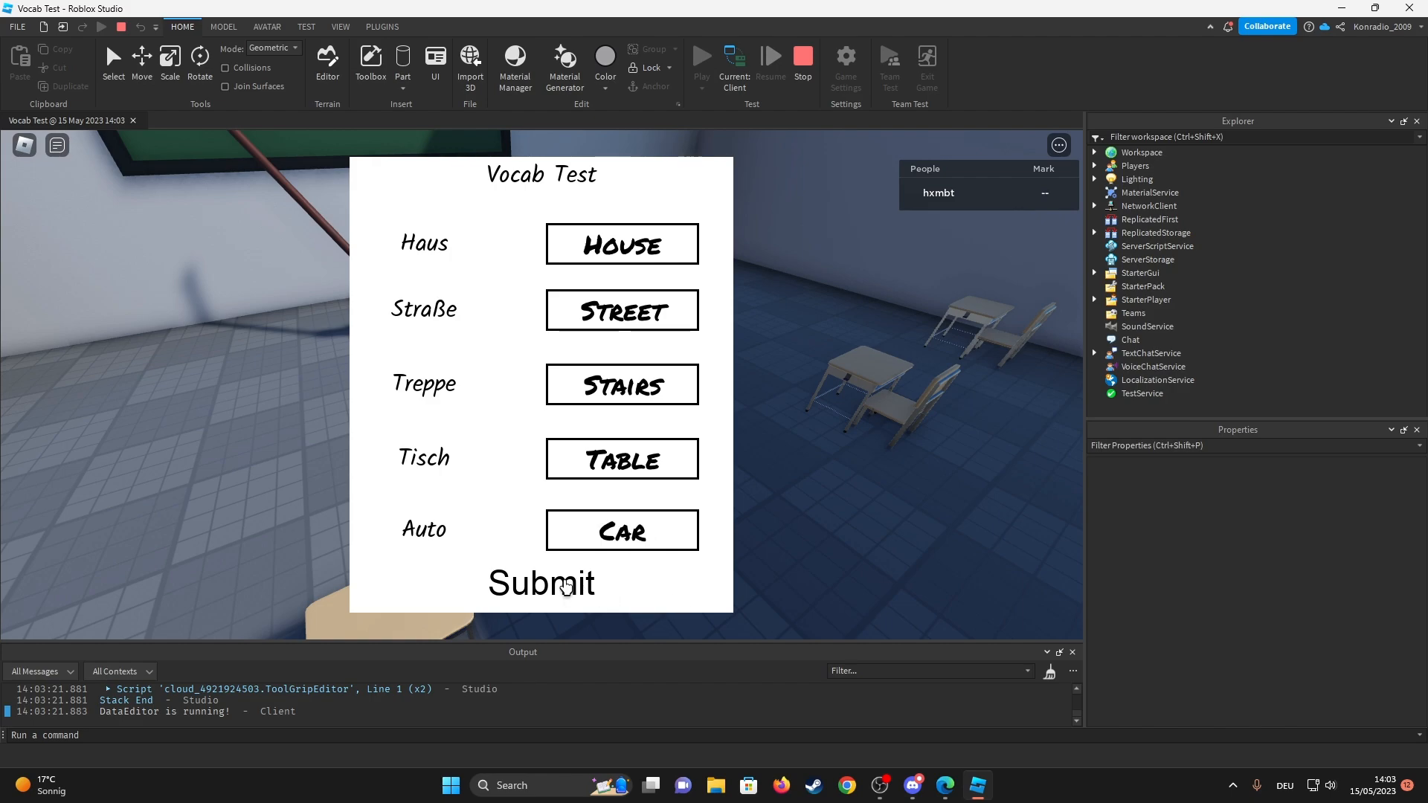
{"action": "left_click", "coordinate": [564, 586]}
{"action": "key", "text": "Left"}
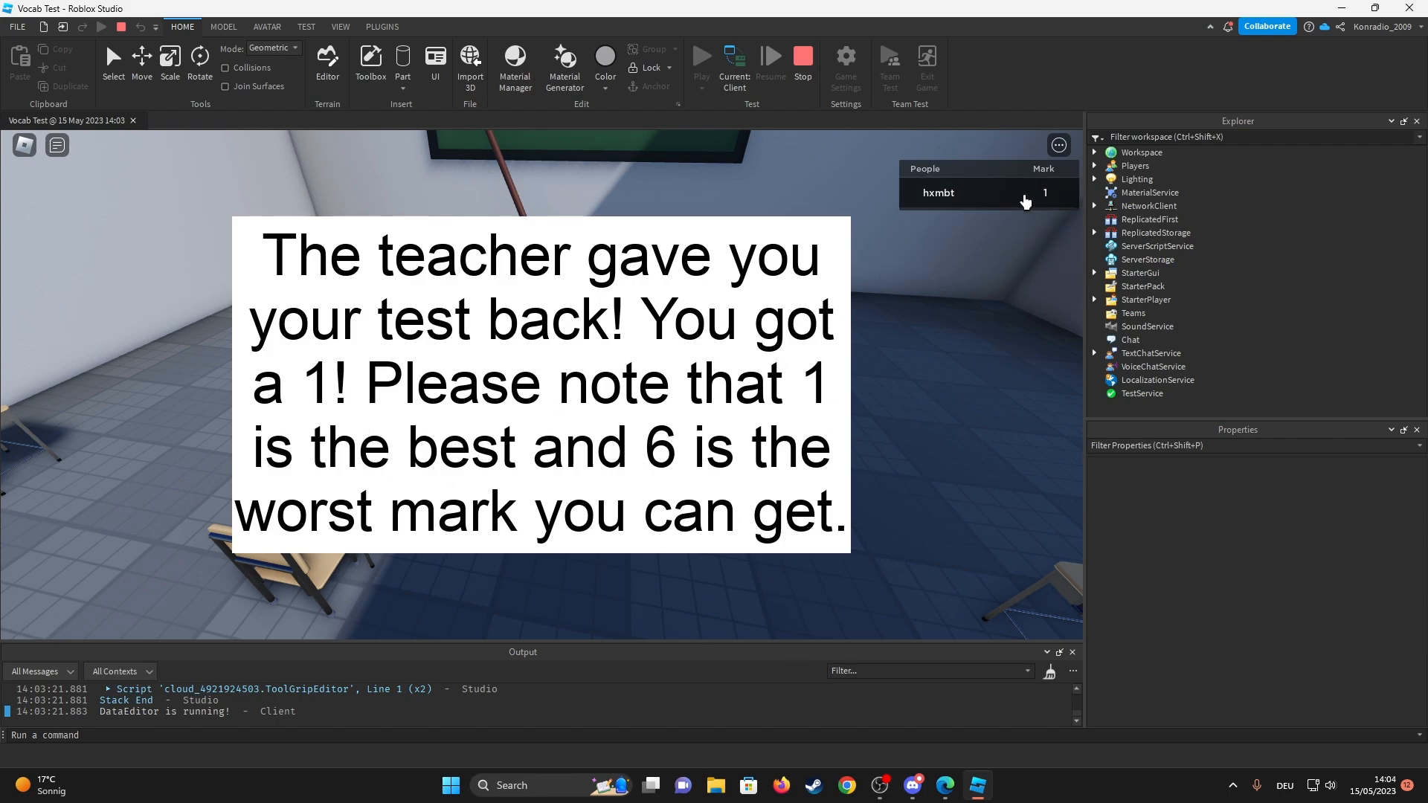
Check the mark of 1 via the leaderboard player card, then stop the play test.
{"action": "left_click", "coordinate": [1016, 207]}
{"action": "left_click", "coordinate": [1032, 207]}
{"action": "key", "text": "shift+F5"}
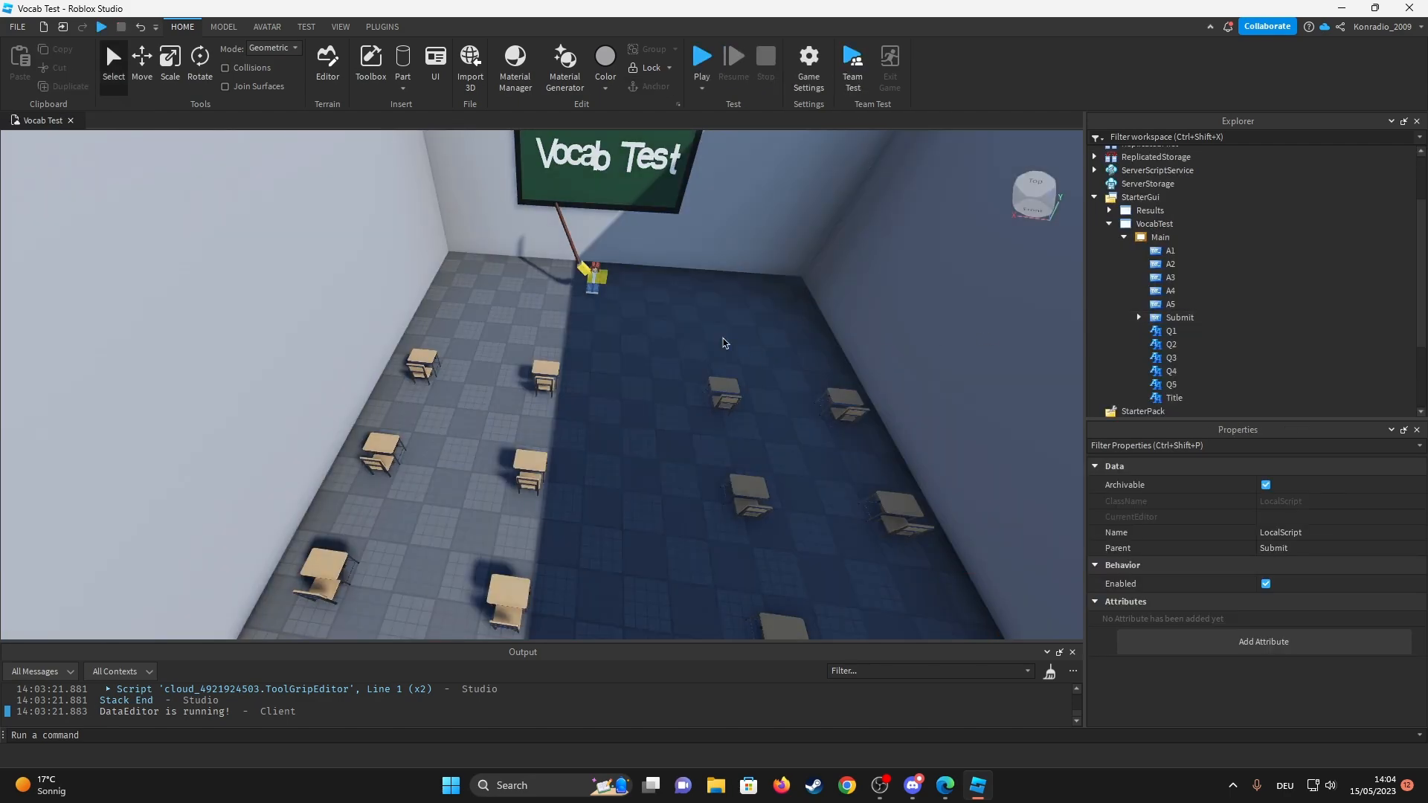
Collapse the StarterGui tree and bring up the ResultHandler script from ServerScriptService.
{"action": "left_click", "coordinate": [1109, 223]}
{"action": "left_click", "coordinate": [1101, 268]}
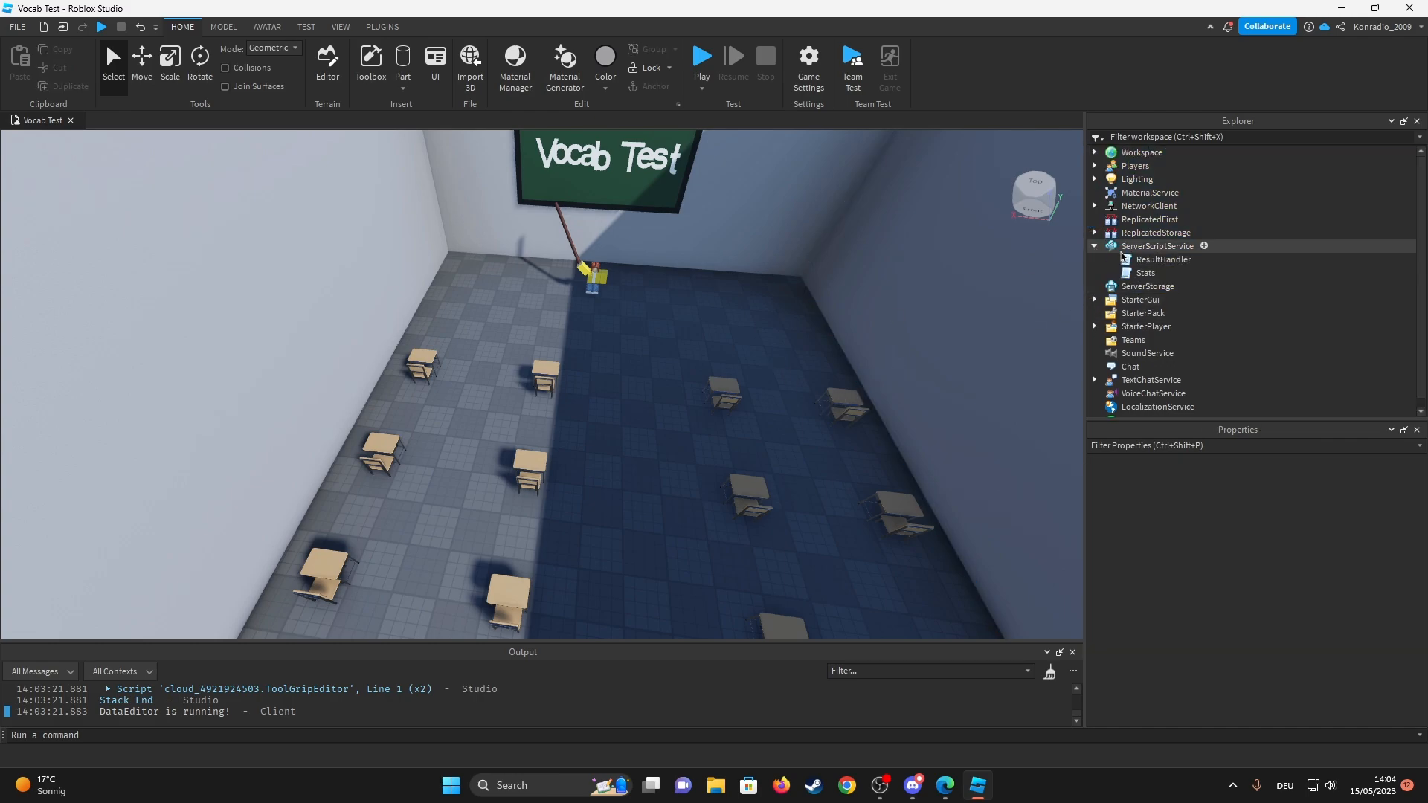
{"action": "left_click", "coordinate": [1094, 247]}
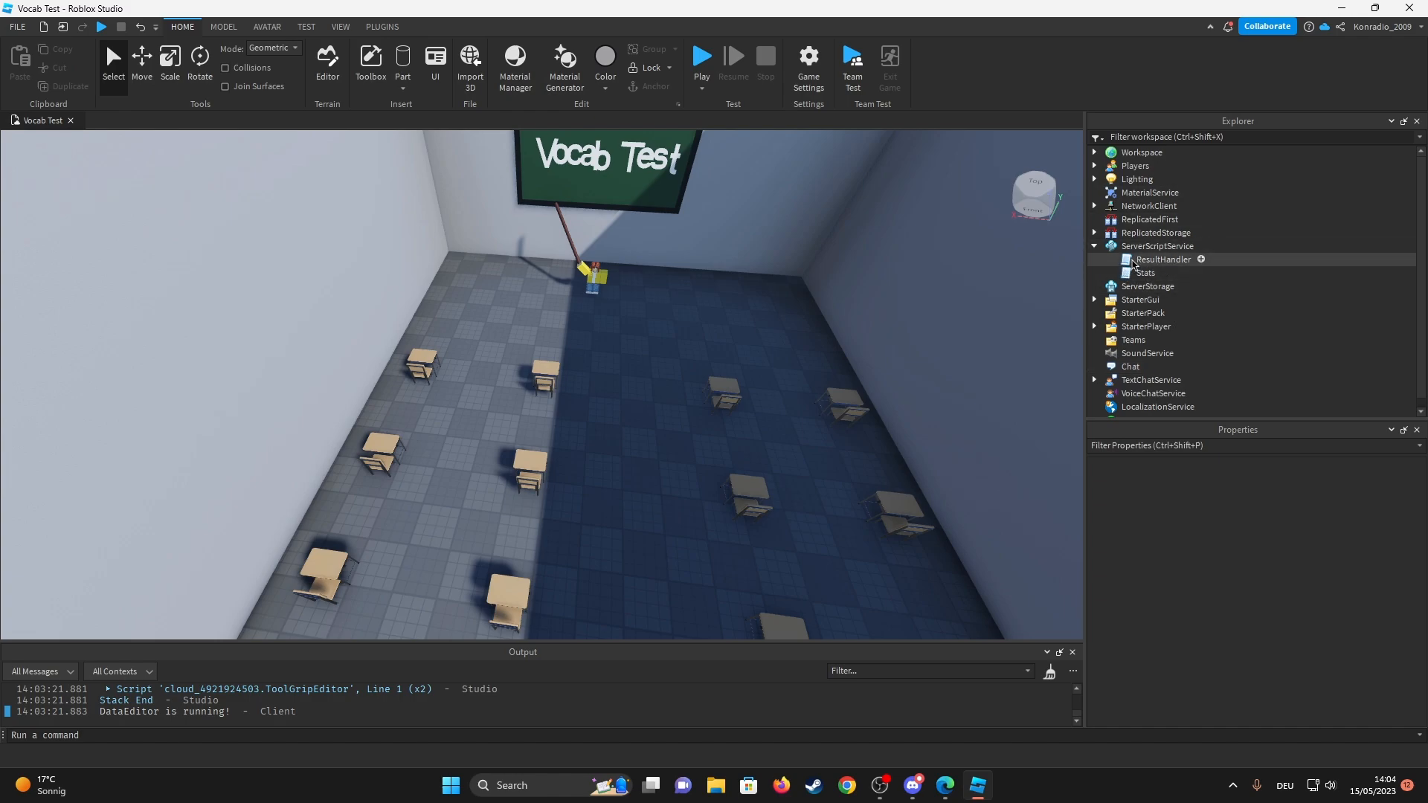
{"action": "double_click", "coordinate": [1133, 263]}
Add task.wait(7) and player.PlayerGui.Results:Destroy() after line 8, then start a play test.
{"action": "left_click", "coordinate": [334, 217]}
{"action": "key", "text": "Return"}
{"action": "type", "text": "task.wait("}
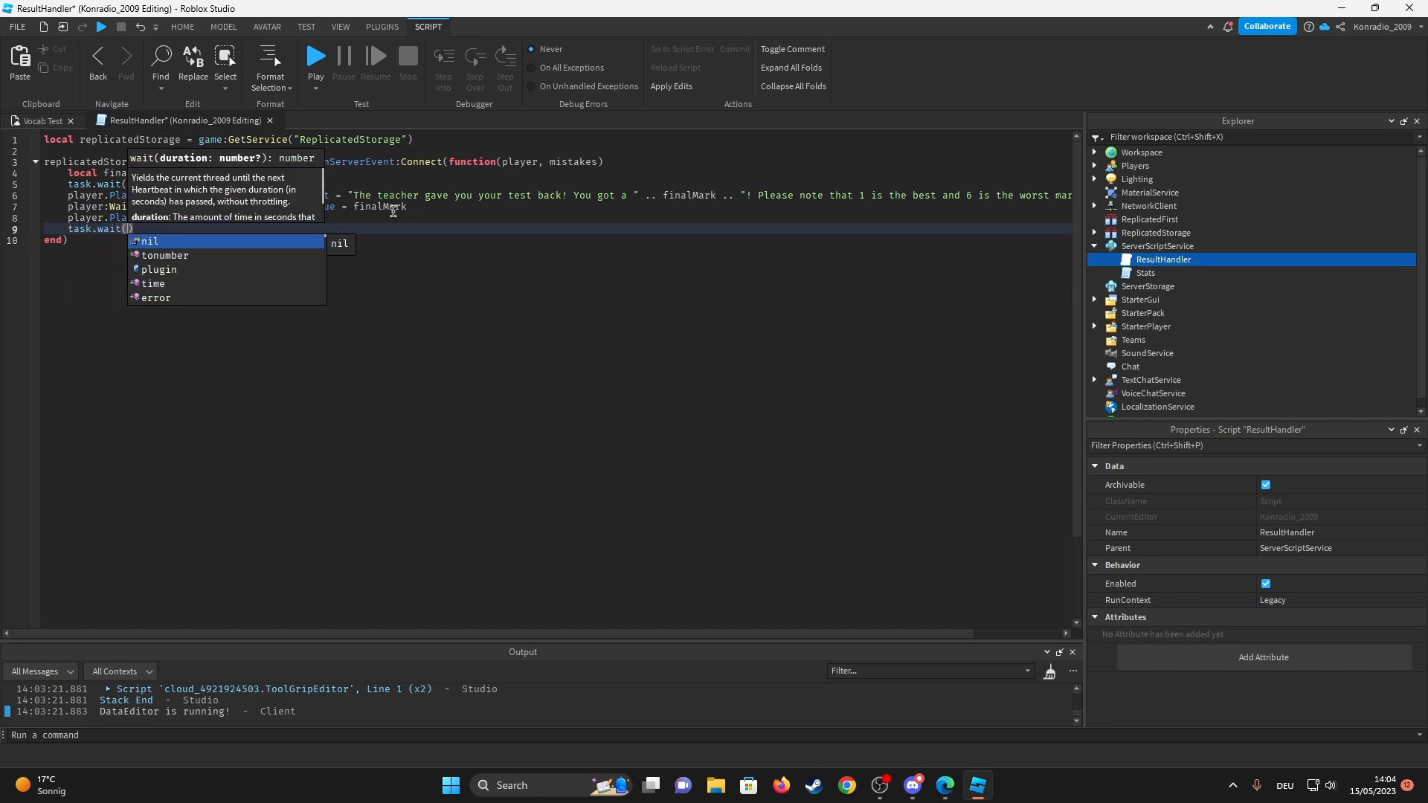
{"action": "type", "text": "7"}
{"action": "key", "text": "Return"}
{"action": "type", "text": "player:.PlayerGui.Results:Dweas"}
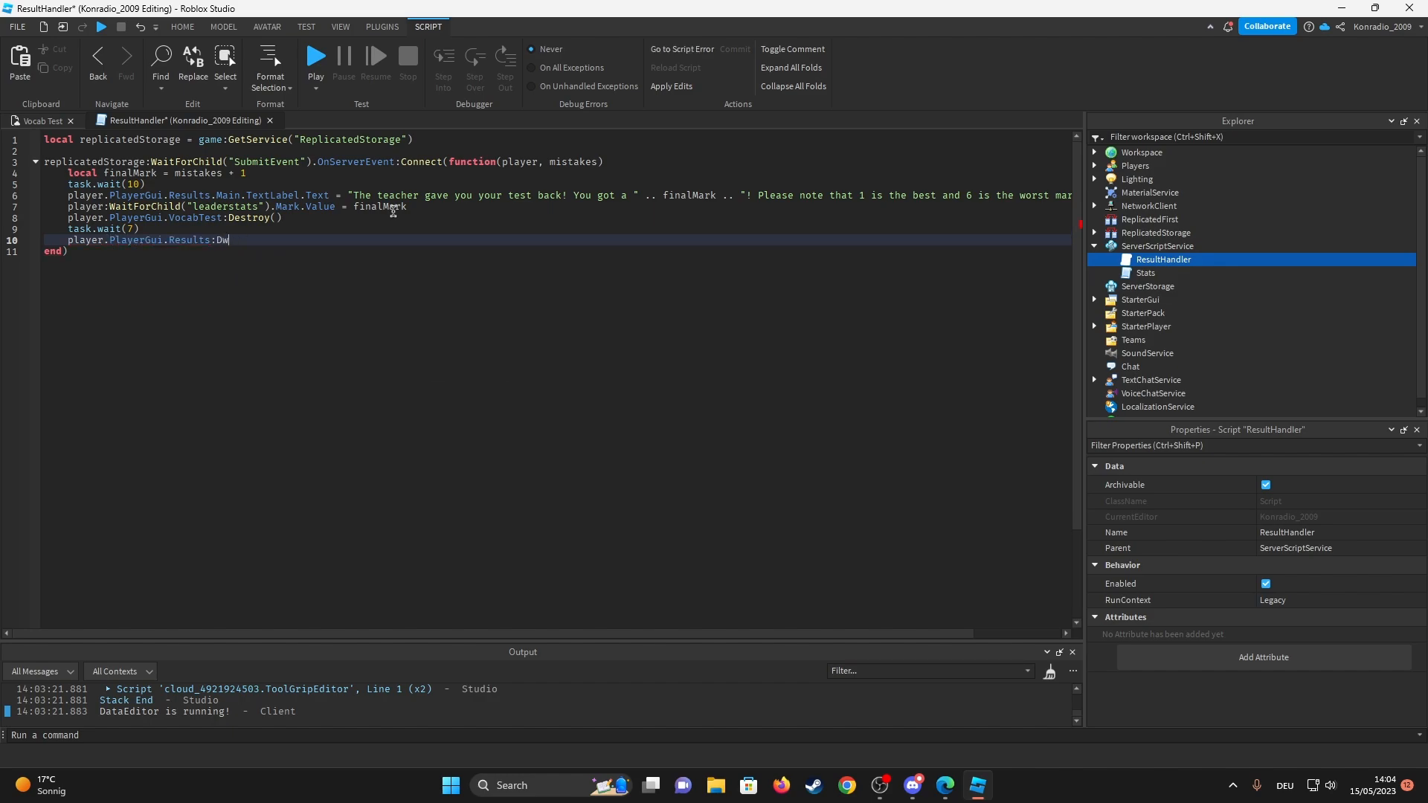
{"action": "type", "text": "t"}
{"action": "key", "text": "Tab"}
{"action": "left_click", "coordinate": [269, 120]}
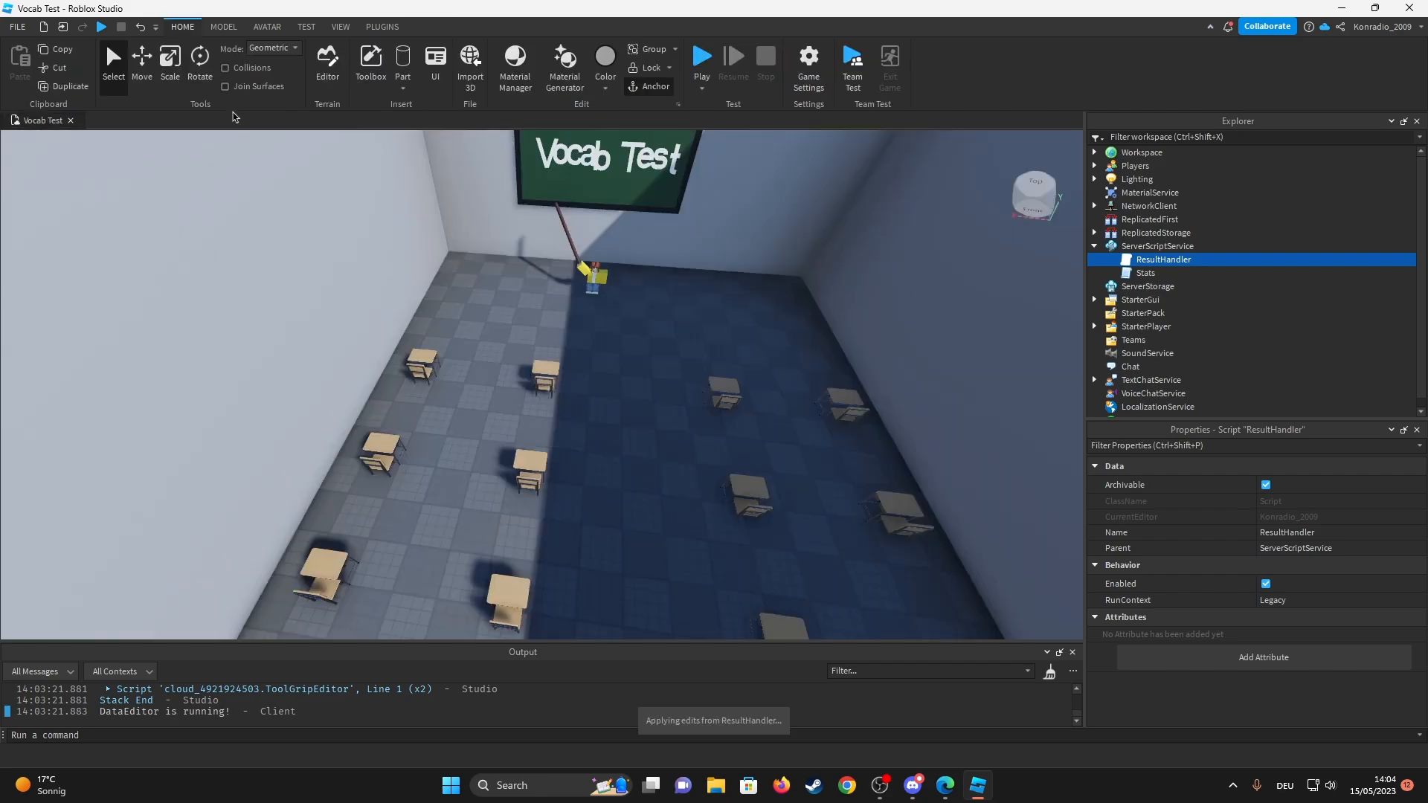
{"action": "left_click", "coordinate": [99, 25]}
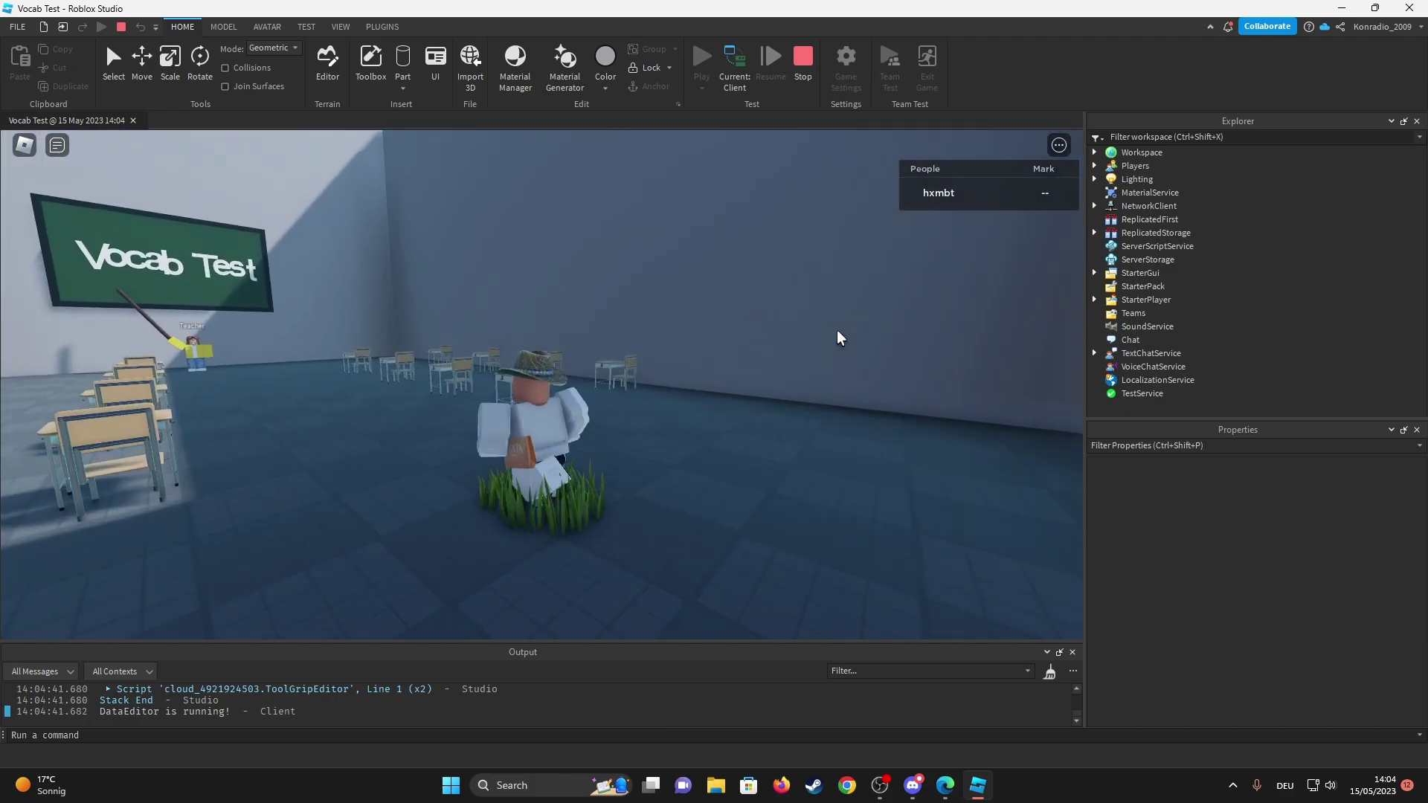
Walk to the teacher, fill the test with misspelled answers and submit it for a mark of 4.
{"action": "right_click_drag", "start_coordinate": [839, 339], "coordinate": [287, 369]}
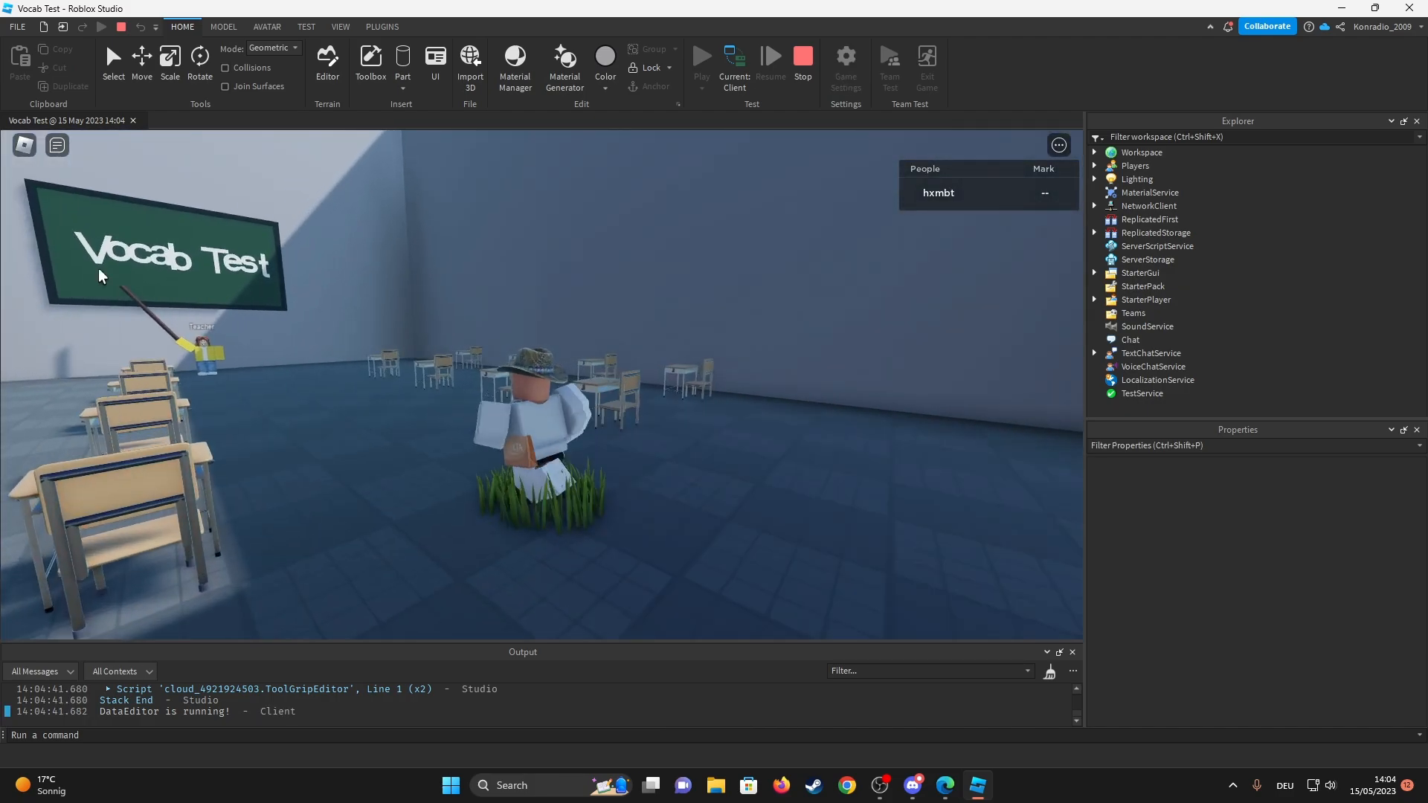
{"action": "key", "text": "w"}
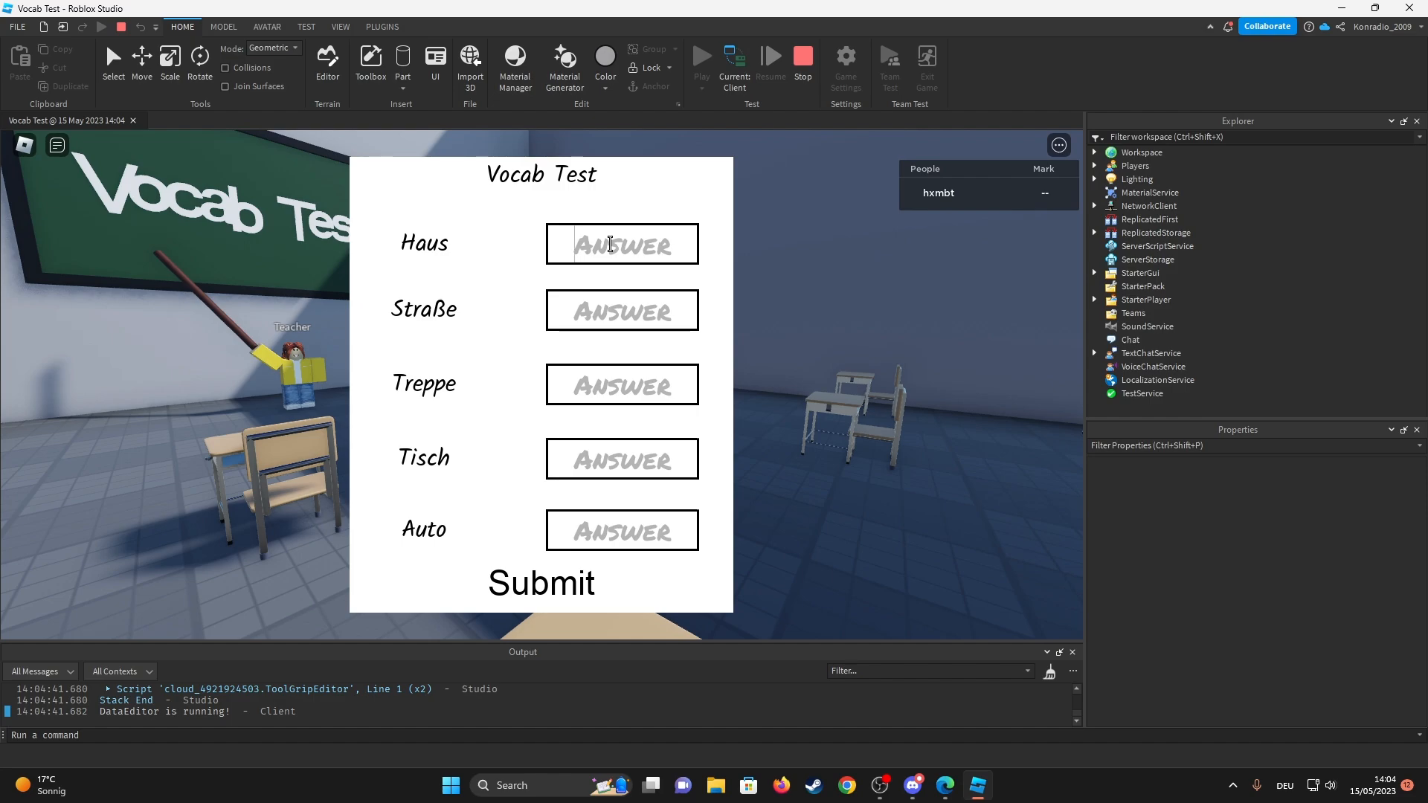
{"action": "type", "text": "Huose"}
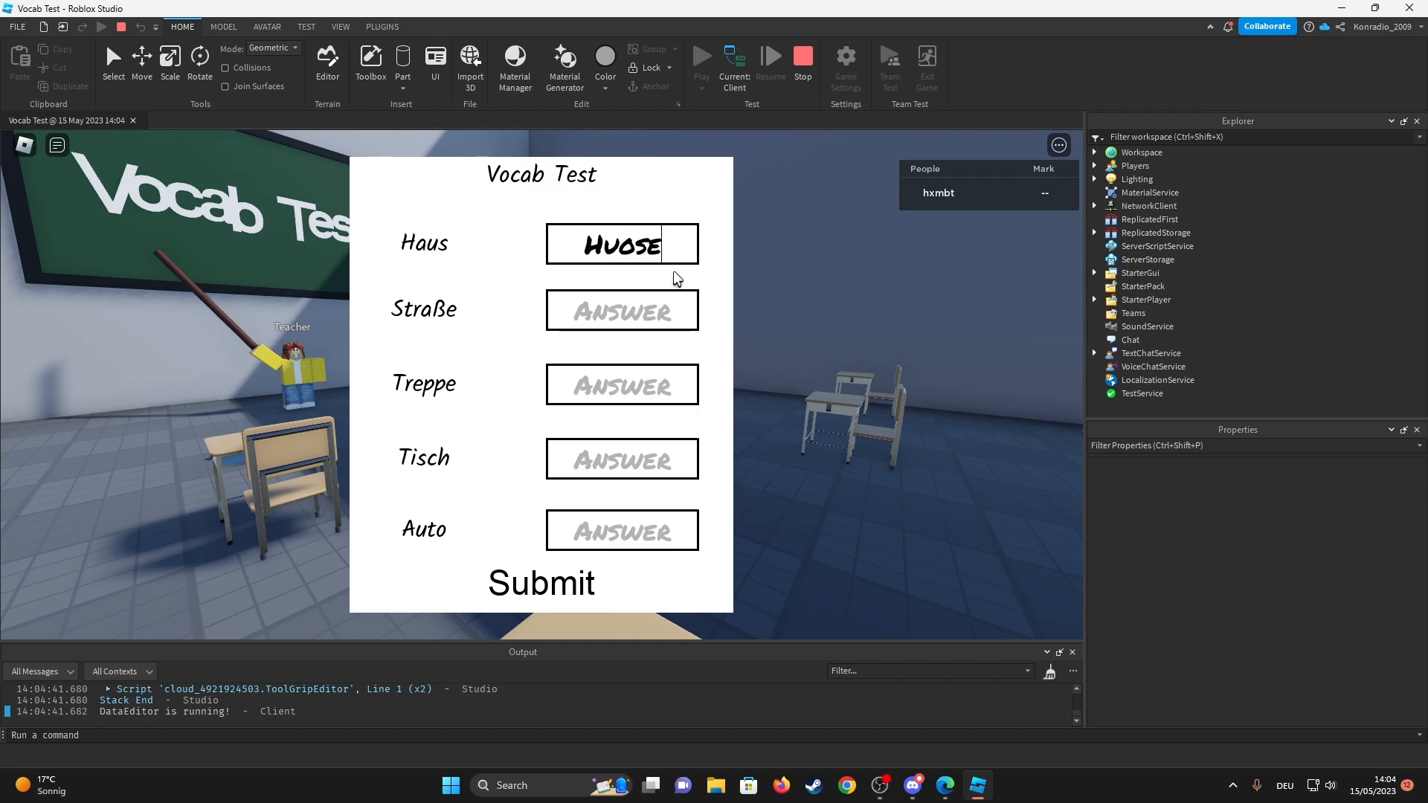
{"action": "type", "text": "Steet"}
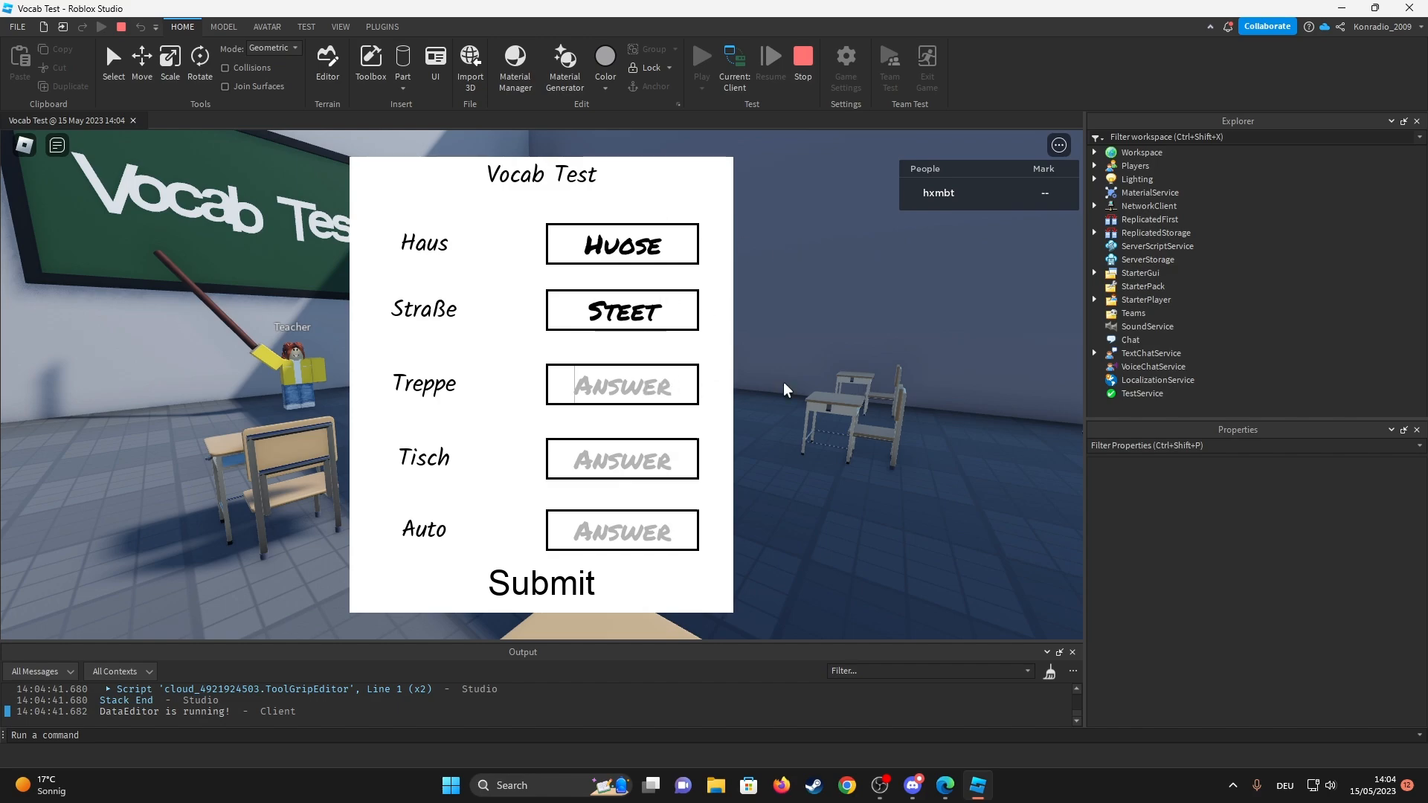
{"action": "type", "text": "Strais"}
{"action": "type", "text": "Table"}
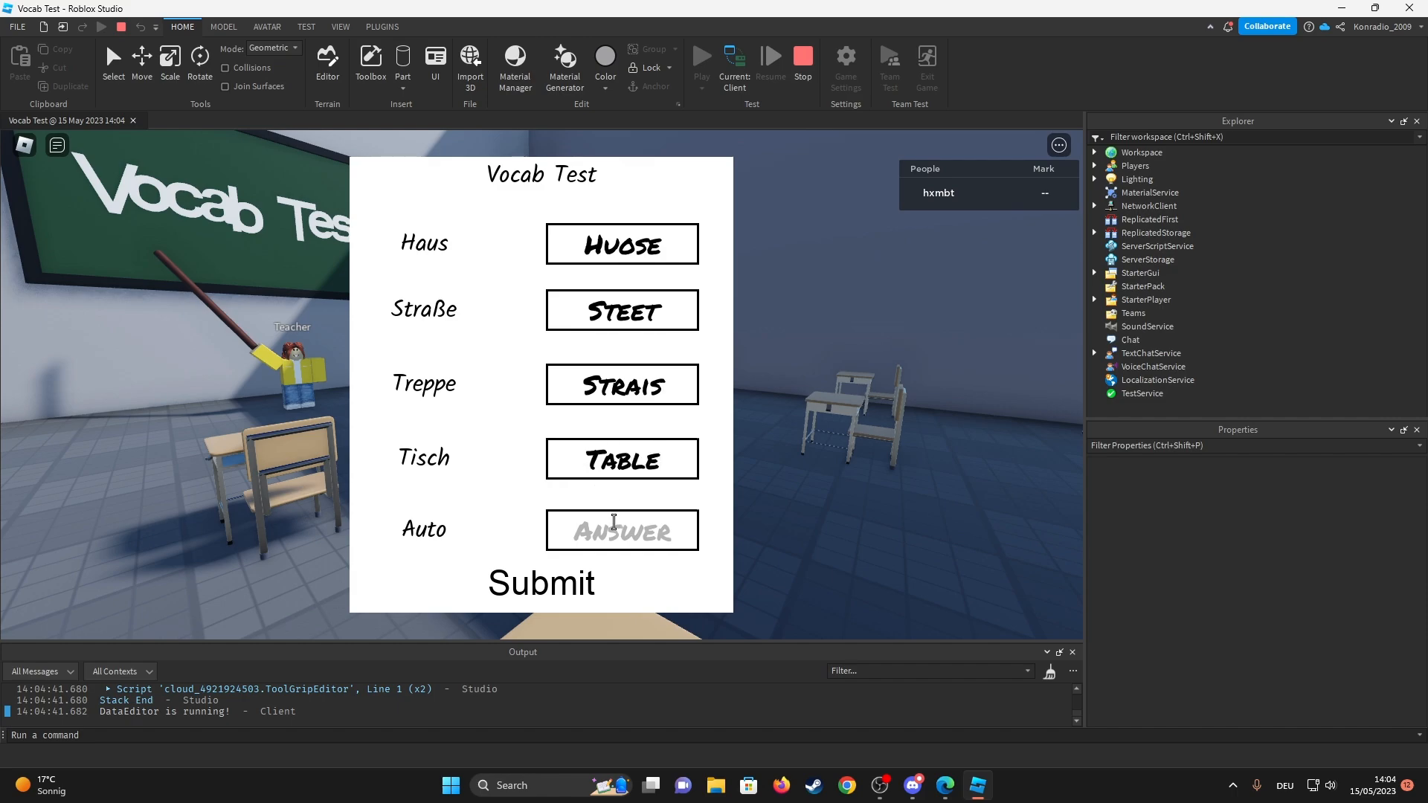
{"action": "left_click", "coordinate": [613, 518]}
{"action": "type", "text": "Car"}
{"action": "left_click", "coordinate": [570, 587]}
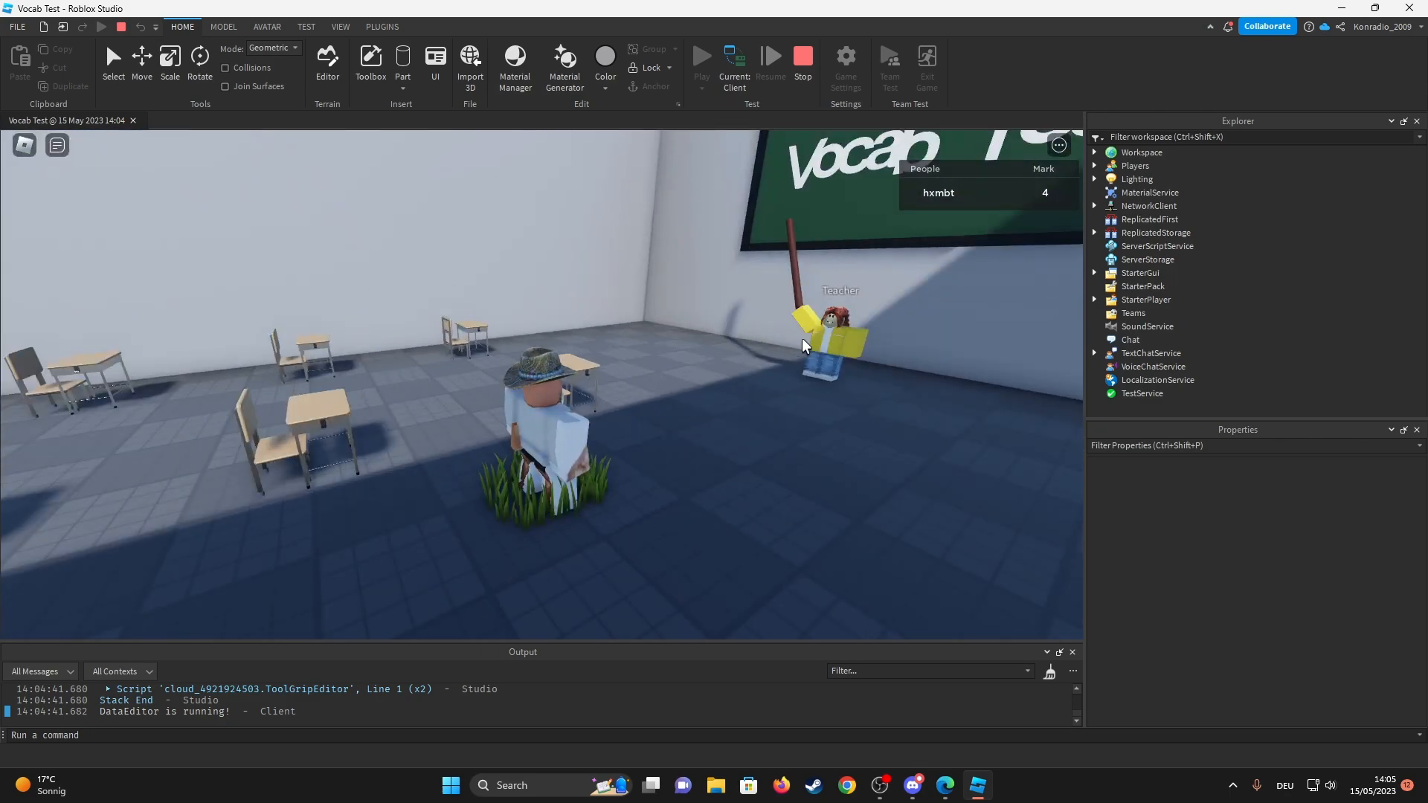
Try reopening the test through the teacher to surface the error, looking around the avatar.
{"action": "left_click", "coordinate": [804, 344]}
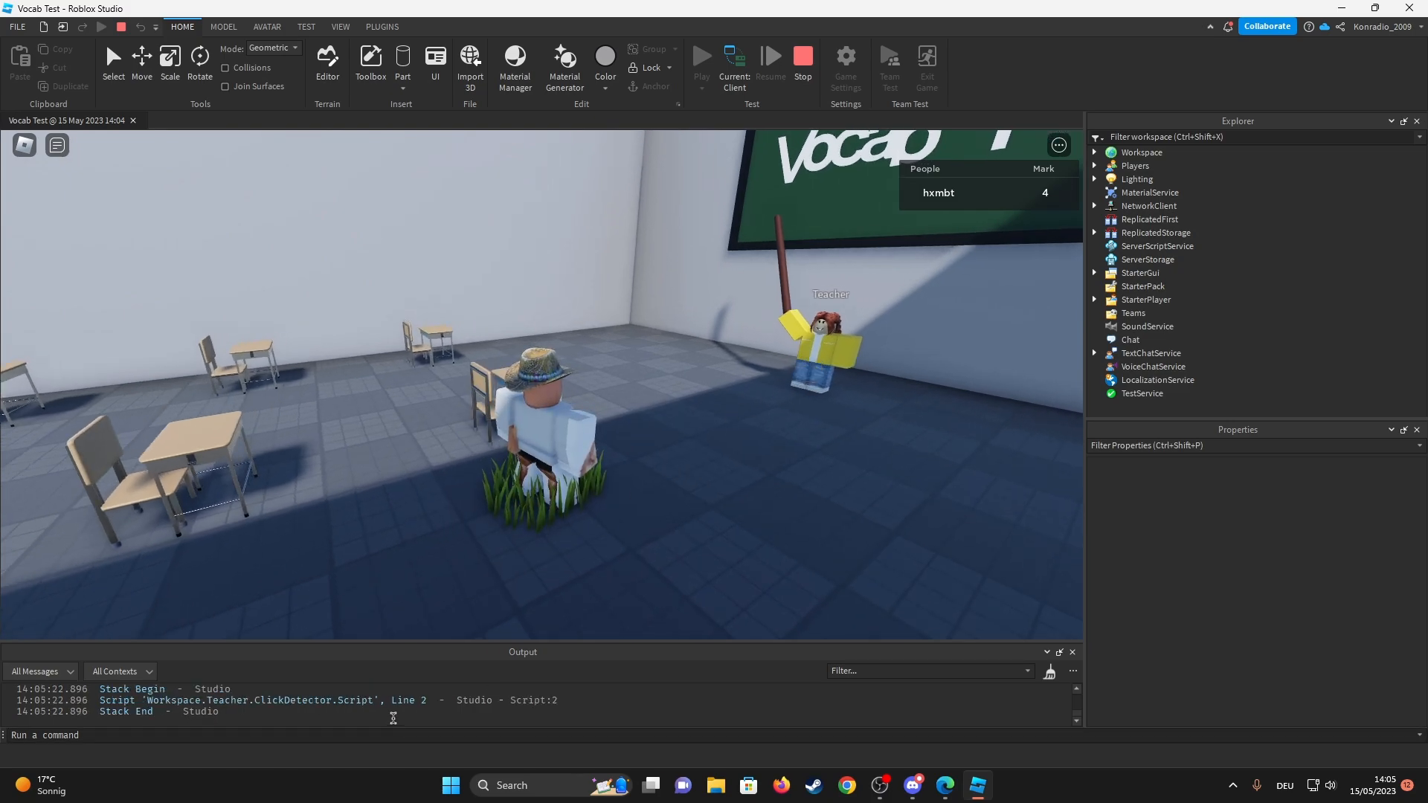
{"action": "scroll", "coordinate": [393, 719], "scroll_direction": "up", "scroll_amount": 1}
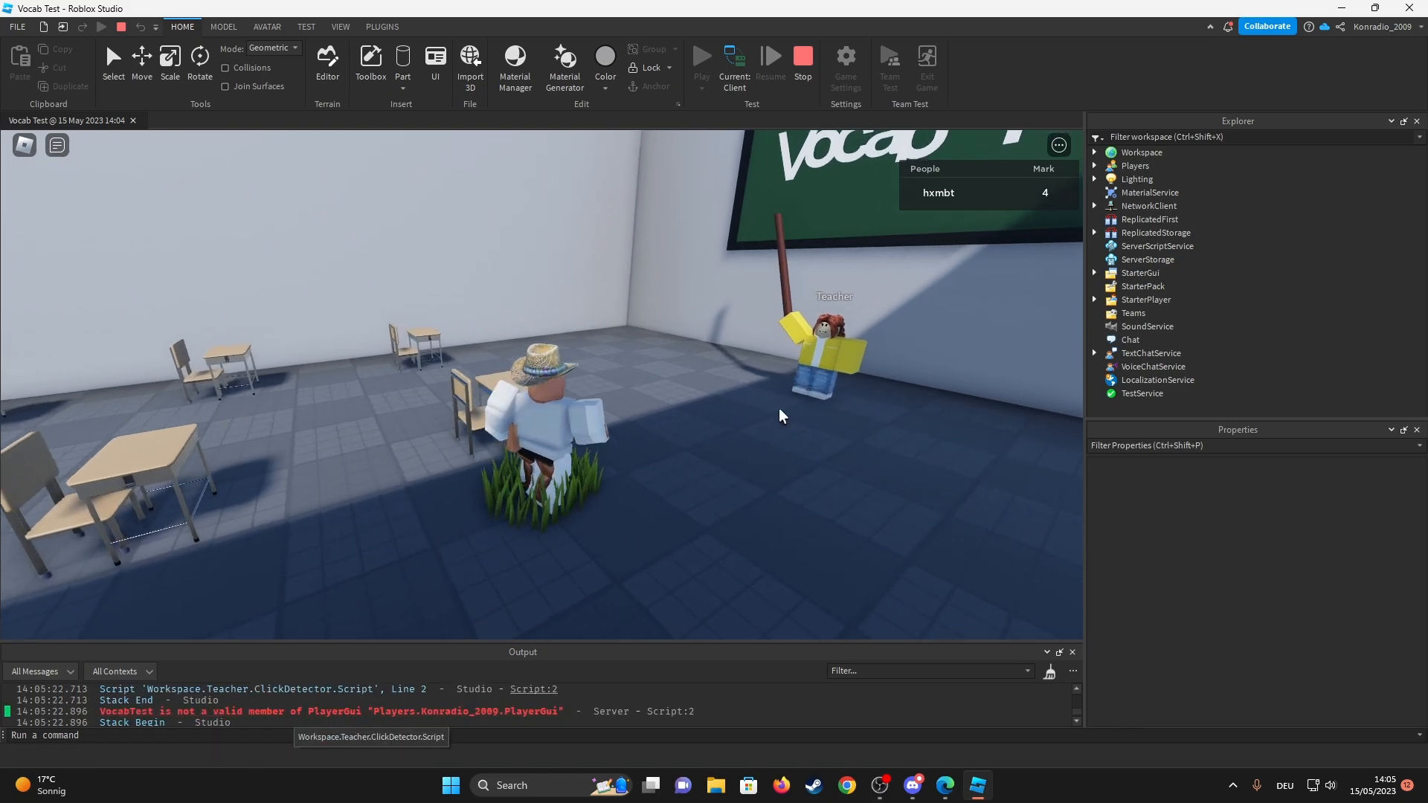
{"action": "right_click_drag", "start_coordinate": [625, 535], "coordinate": [646, 539]}
{"action": "scroll", "coordinate": [402, 712], "scroll_direction": "down", "scroll_amount": 1}
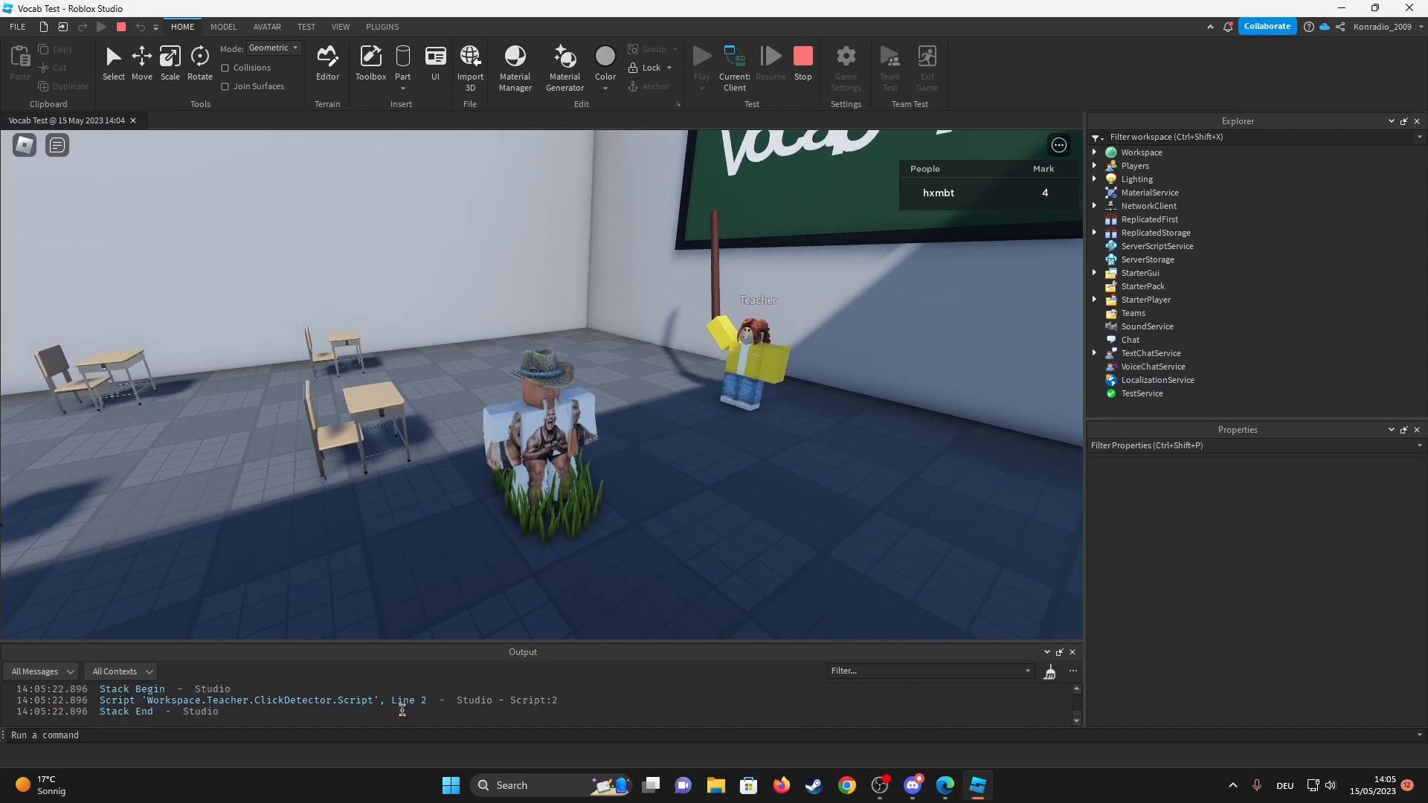
Stop testing and bring up the script under Workspace > Teacher > ClickDetector.
{"action": "left_click", "coordinate": [802, 58]}
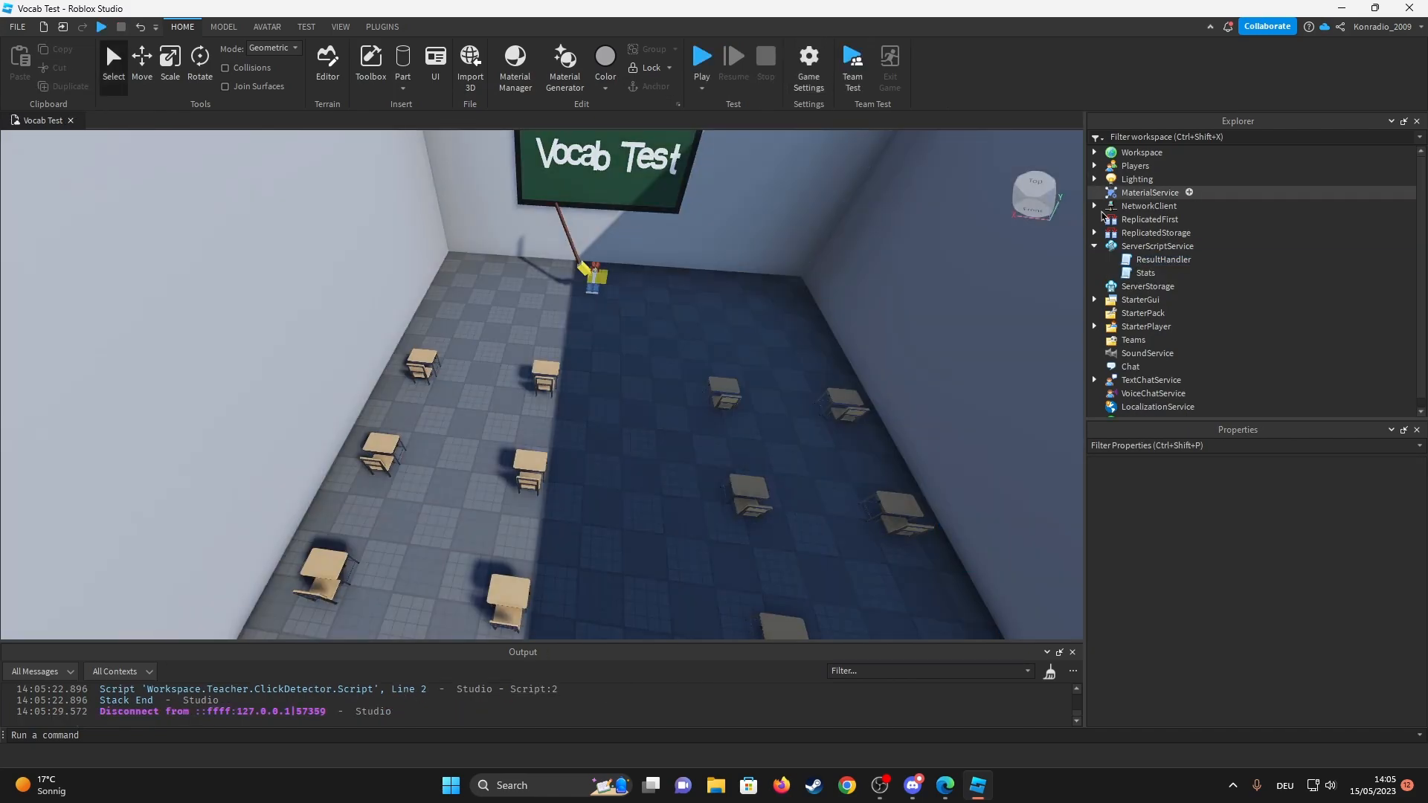
{"action": "left_click", "coordinate": [1095, 151]}
{"action": "left_click", "coordinate": [1107, 206]}
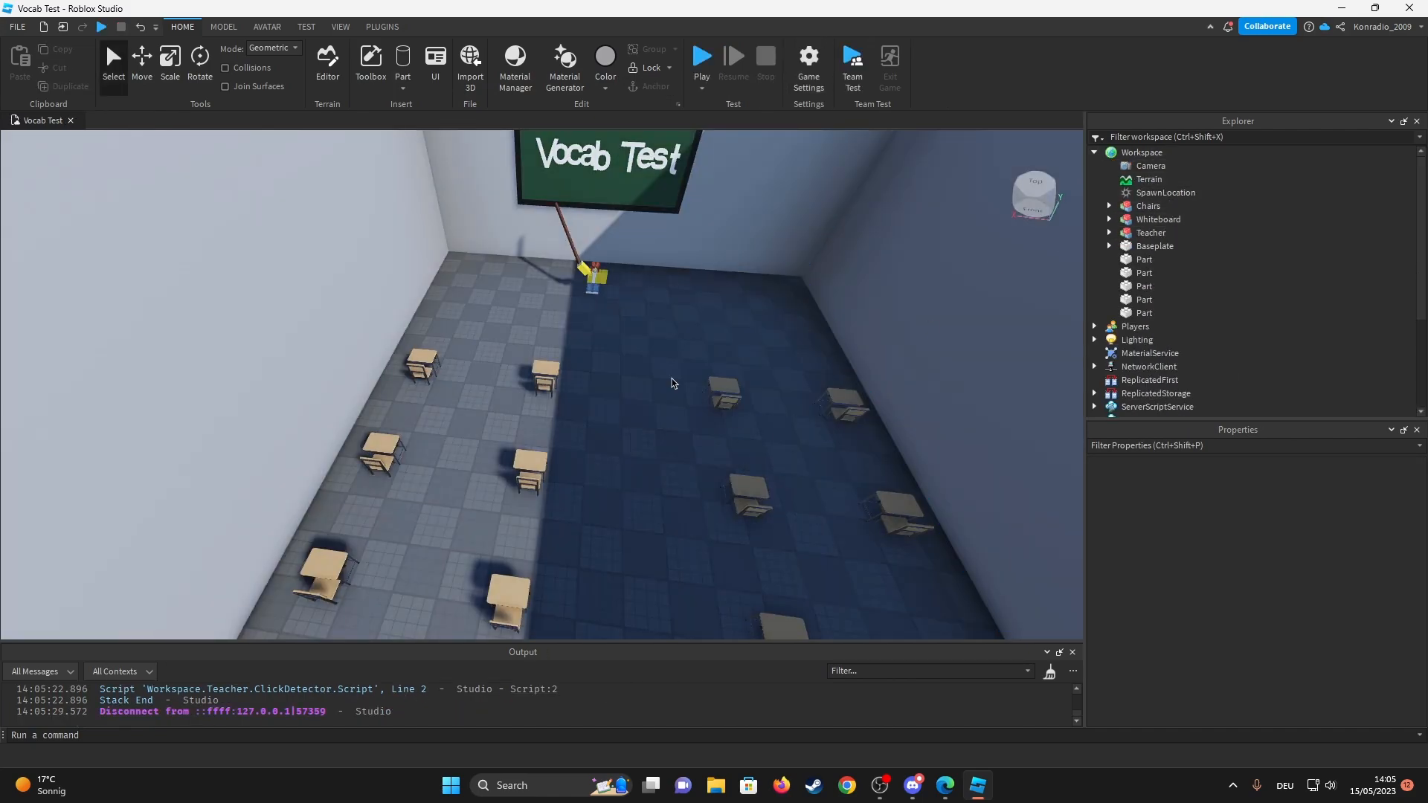
{"action": "left_click", "coordinate": [1108, 232]}
{"action": "scroll", "coordinate": [1116, 240], "scroll_direction": "down", "scroll_amount": 2}
{"action": "double_click", "coordinate": [1175, 224]}
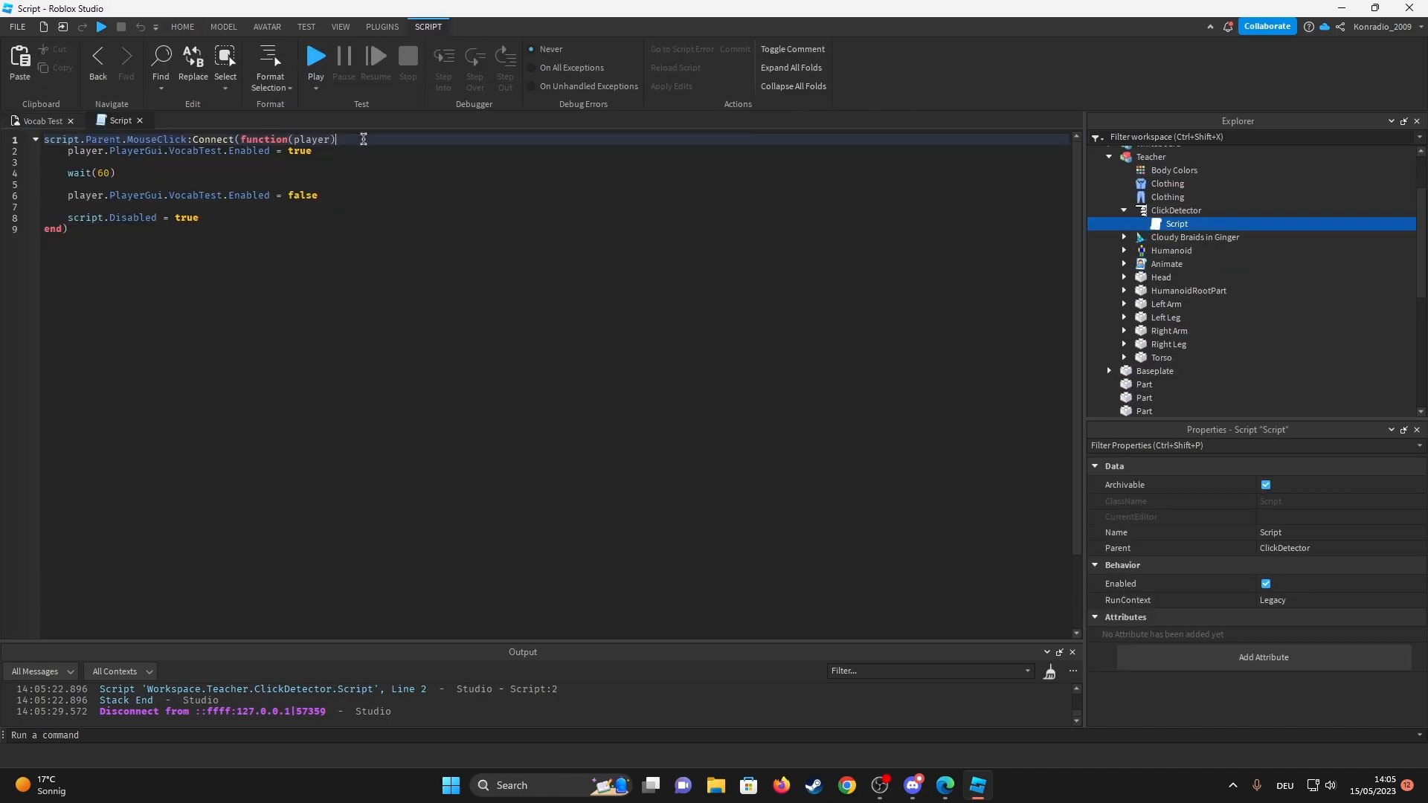
{"action": "type", "text": "if player."}
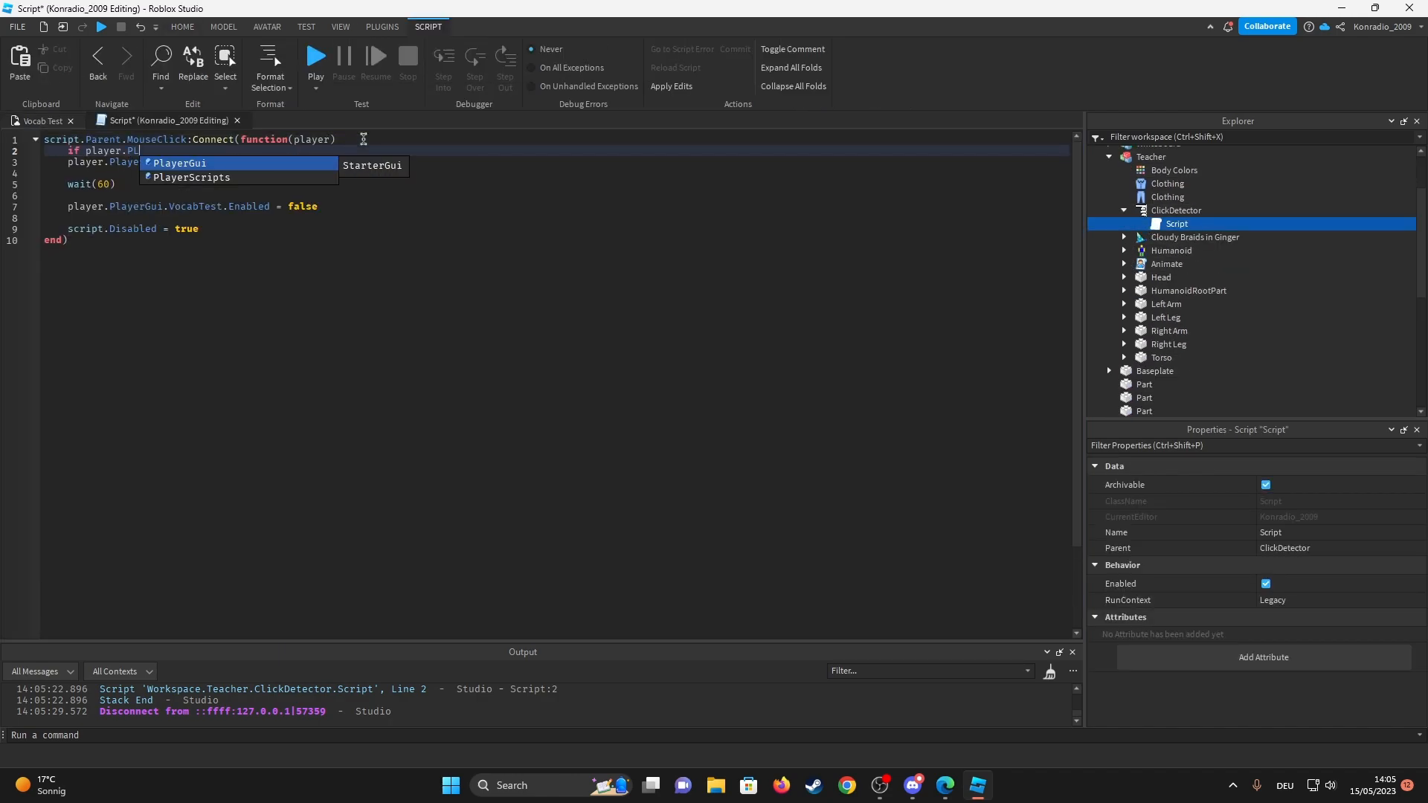
{"action": "type", "text": "PlayerGui:WaitForChild(\"VocabTest\") then"}
Wrap the body in 'if player.PlayerGui:WaitForChild("VocabTest") then' and commit the edit.
{"action": "key", "text": "Return"}
{"action": "left_click_drag", "start_coordinate": [67, 183], "coordinate": [226, 247]}
{"action": "key", "text": "ctrl+x"}
{"action": "left_click", "coordinate": [169, 163]}
{"action": "key", "text": "ctrl+v"}
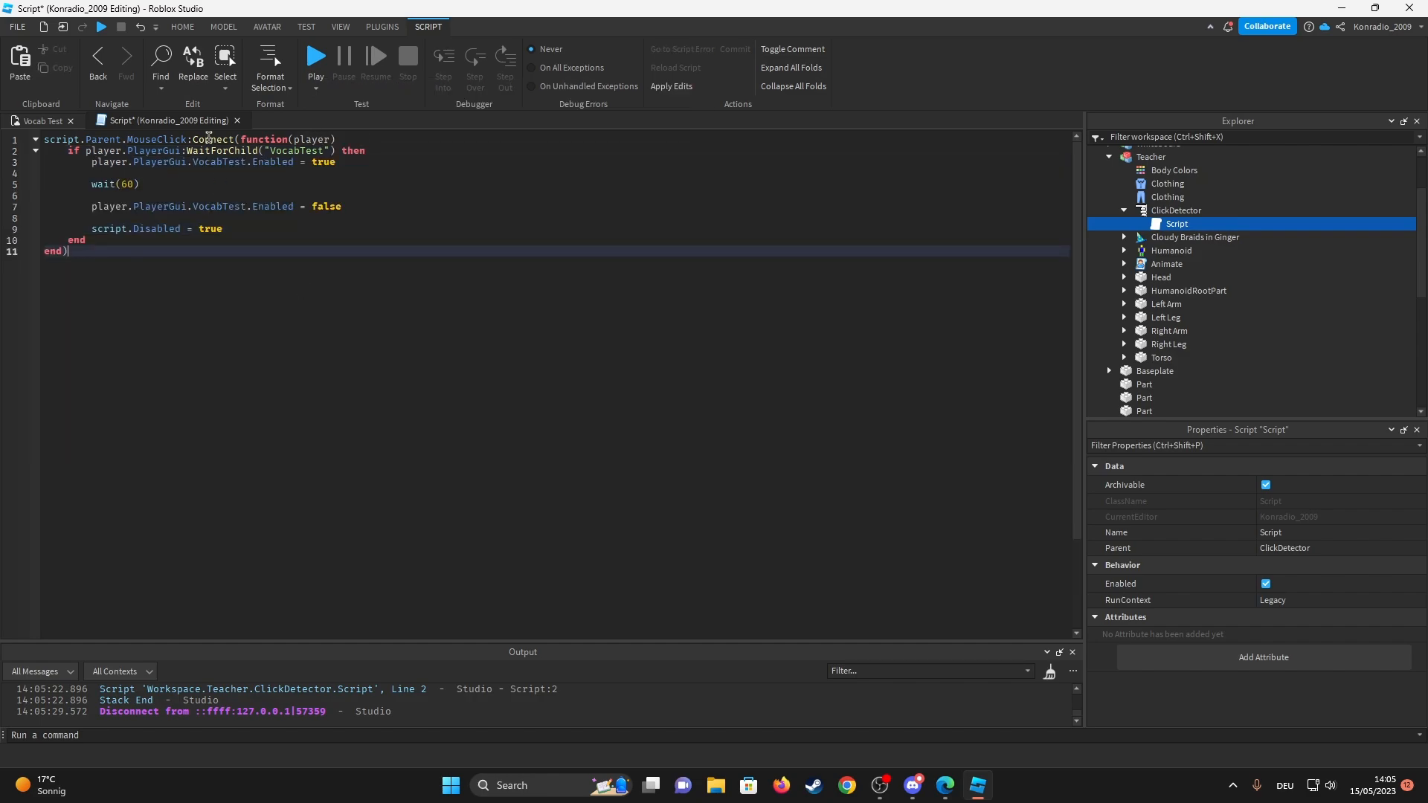
{"action": "left_click", "coordinate": [237, 119]}
{"action": "left_click", "coordinate": [589, 386]}
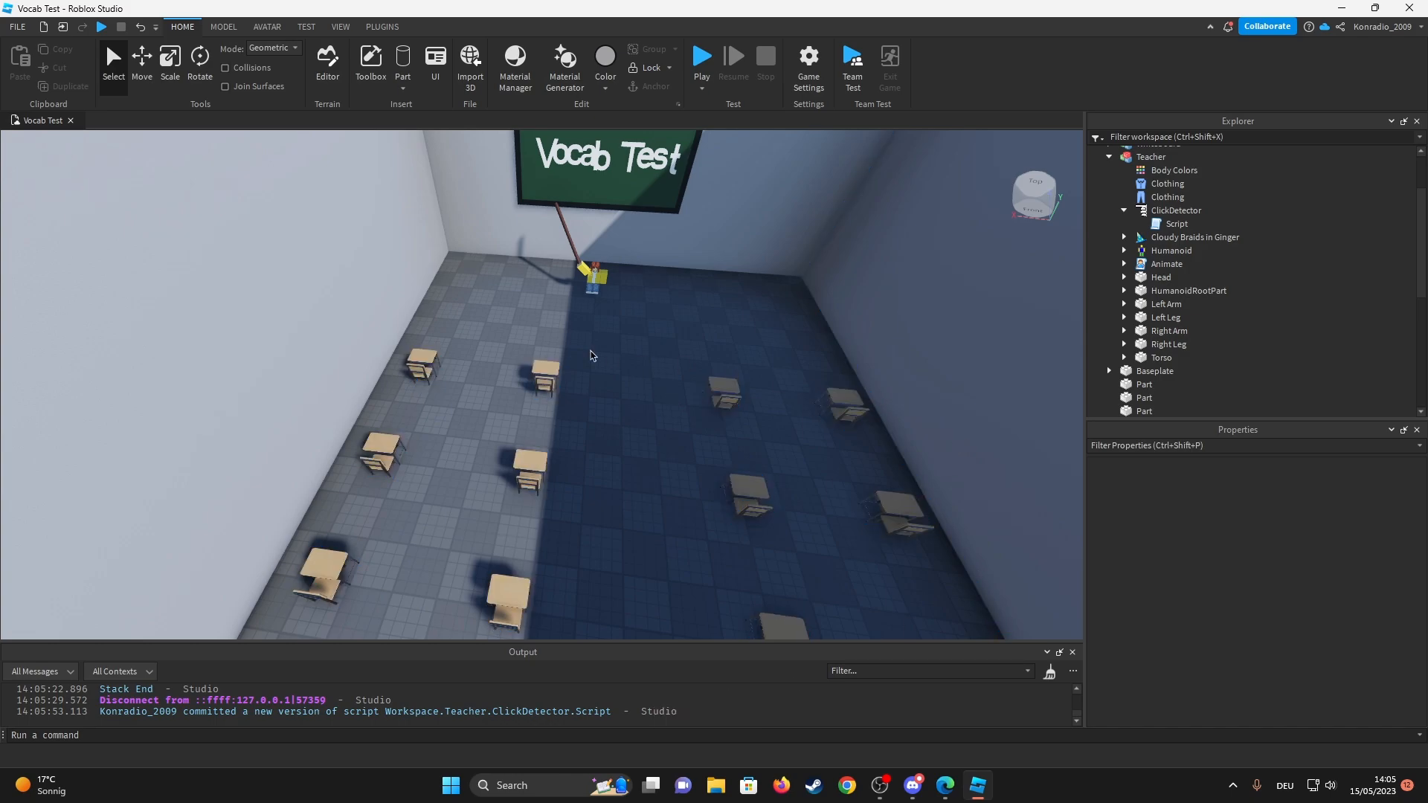
{"action": "mouse_move", "coordinate": [942, 462]}
{"action": "right_mouse_down"}
{"action": "mouse_move", "coordinate": [585, 347]}
{"action": "mouse_move", "coordinate": [709, 501]}
{"action": "mouse_move", "coordinate": [832, 508]}
{"action": "mouse_move", "coordinate": [854, 414]}
{"action": "mouse_move", "coordinate": [688, 354]}
{"action": "mouse_move", "coordinate": [684, 472]}
{"action": "right_mouse_up"}
{"action": "scroll", "coordinate": [685, 473], "scroll_direction": "down", "scroll_amount": 3}
{"action": "scroll", "coordinate": [685, 472], "scroll_direction": "down", "scroll_amount": 5}
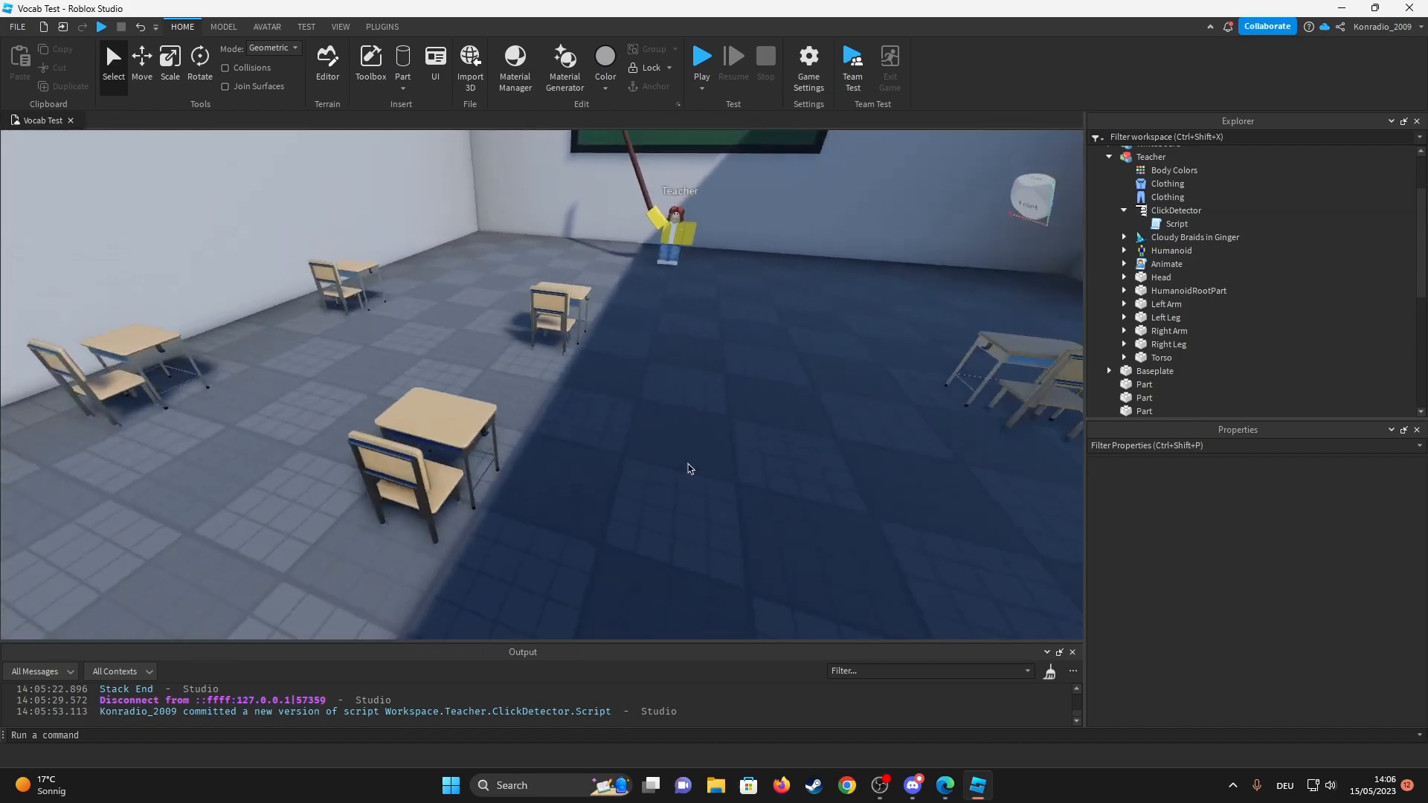
{"action": "scroll", "coordinate": [688, 469], "scroll_direction": "down", "scroll_amount": 3}
{"action": "scroll", "coordinate": [688, 469], "scroll_direction": "up", "scroll_amount": 3}
{"action": "scroll", "coordinate": [526, 367], "scroll_direction": "up", "scroll_amount": 3}
{"action": "scroll", "coordinate": [521, 367], "scroll_direction": "up", "scroll_amount": 3}
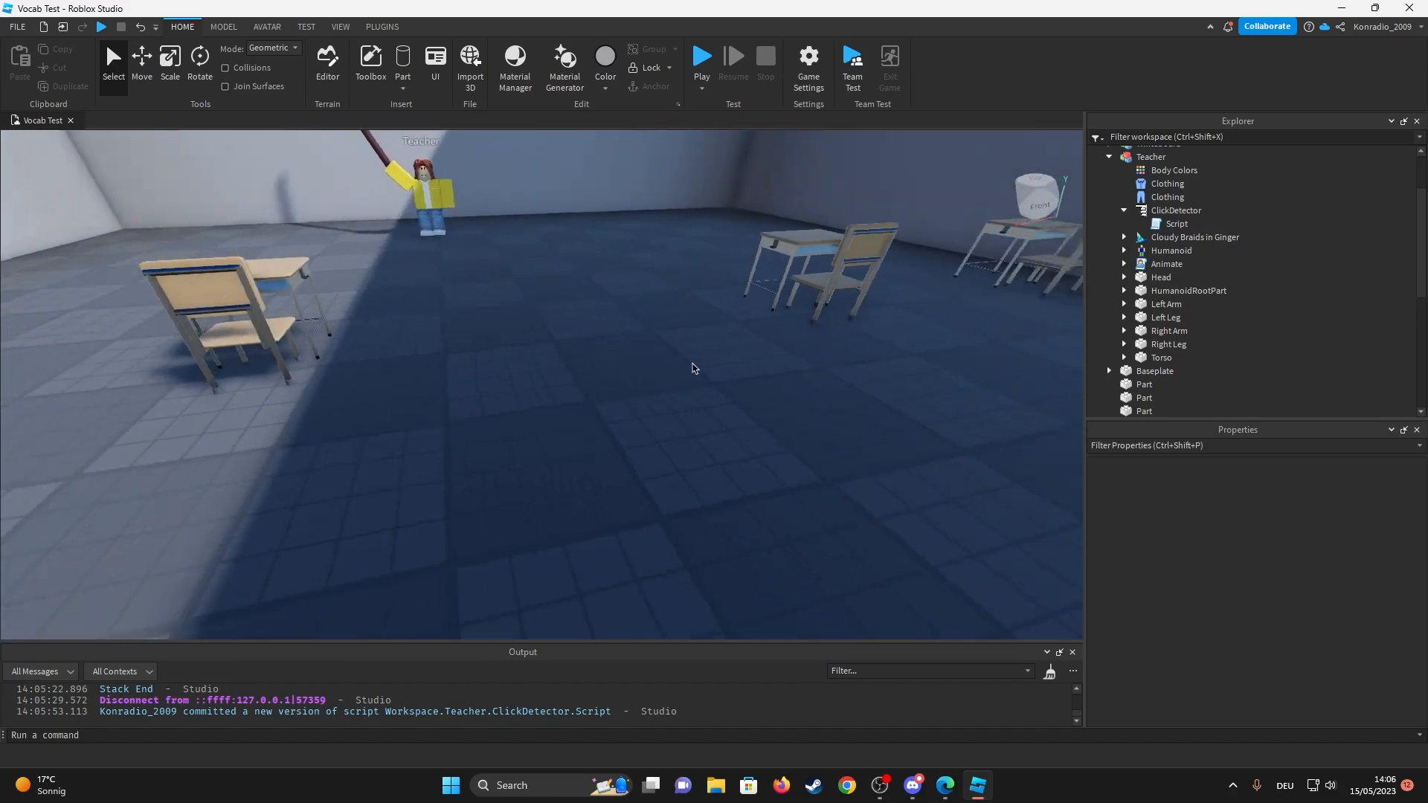
{"action": "scroll", "coordinate": [590, 386], "scroll_direction": "up", "scroll_amount": 3}
{"action": "mouse_move", "coordinate": [590, 387]}
{"action": "right_mouse_down"}
{"action": "mouse_move", "coordinate": [564, 513]}
{"action": "mouse_move", "coordinate": [79, 303]}
{"action": "right_mouse_up"}
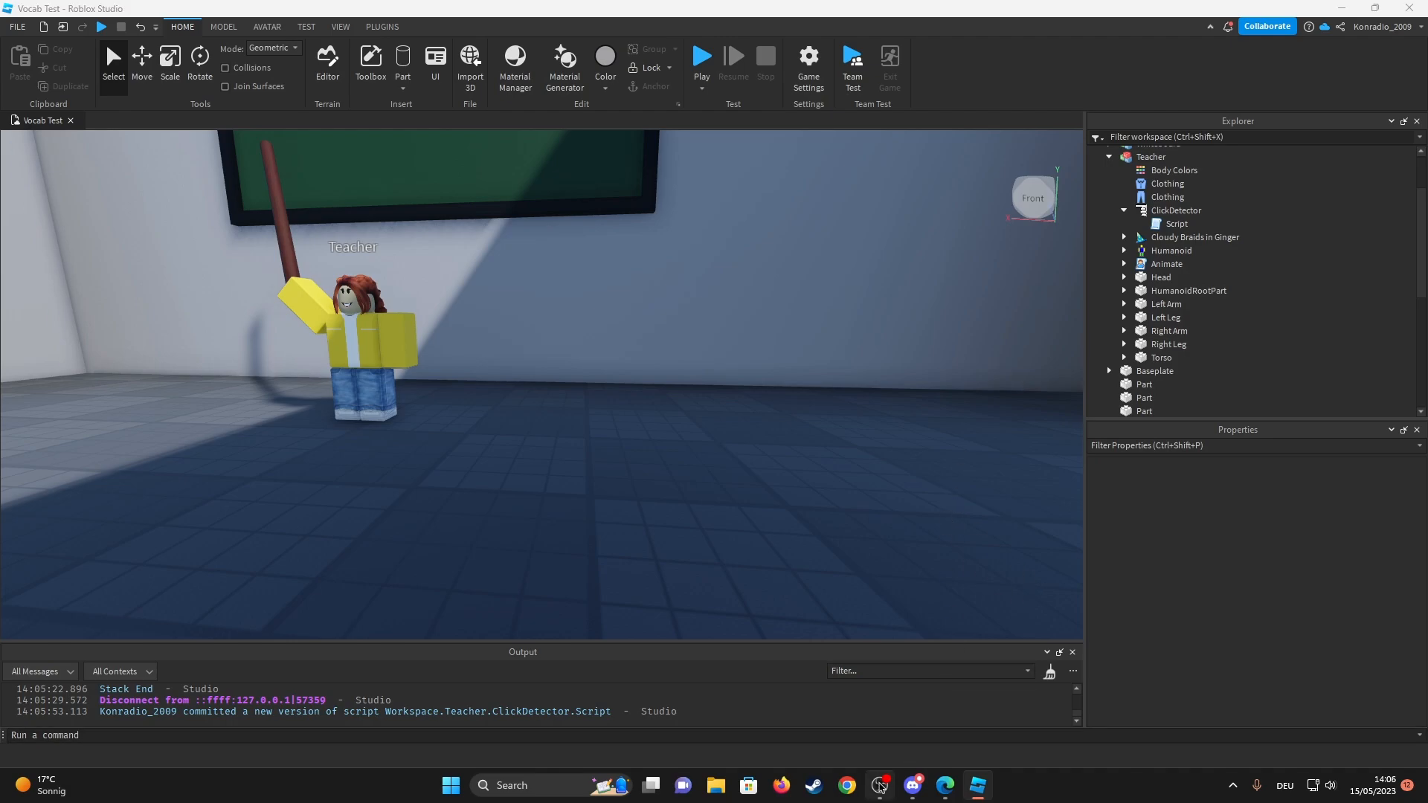